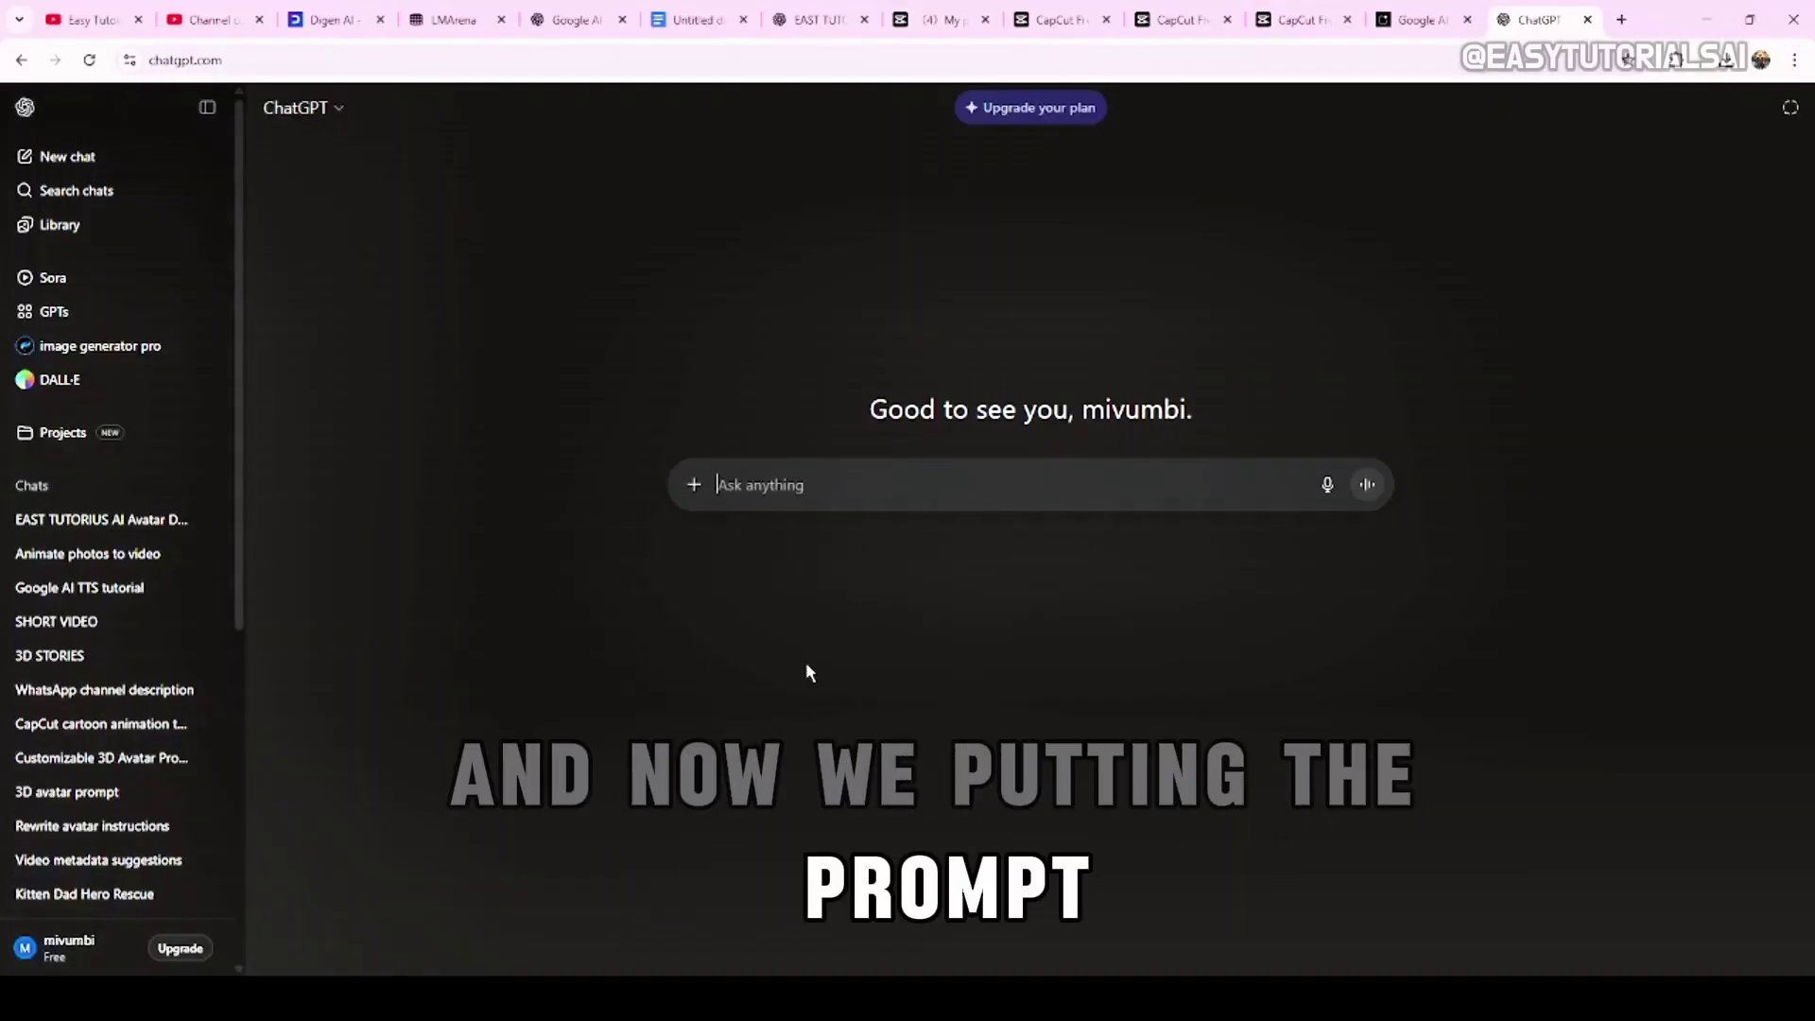
Ask ChatGPT for a kindness folktale with a magical twist, then select the whole story
{"action": "type", "text": "'Write me a short folktale about kindness with a magical twist, under 300 words."}
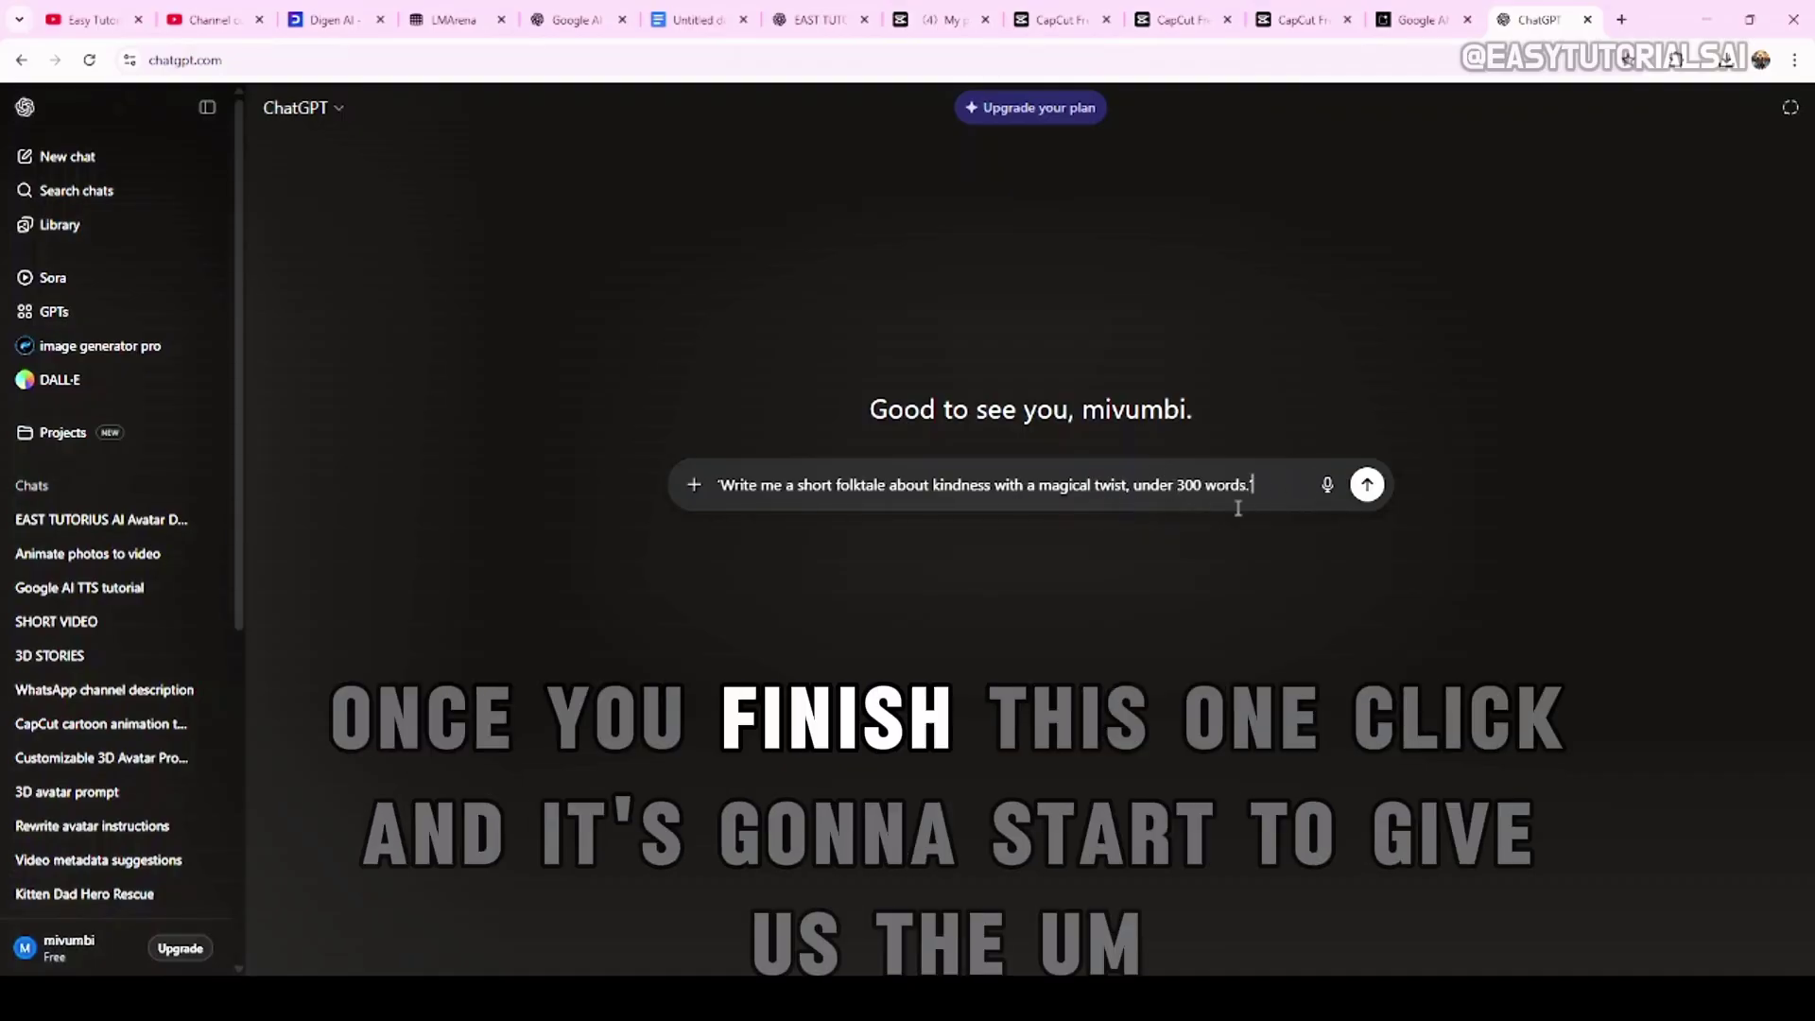
{"action": "left_click", "coordinate": [1368, 490]}
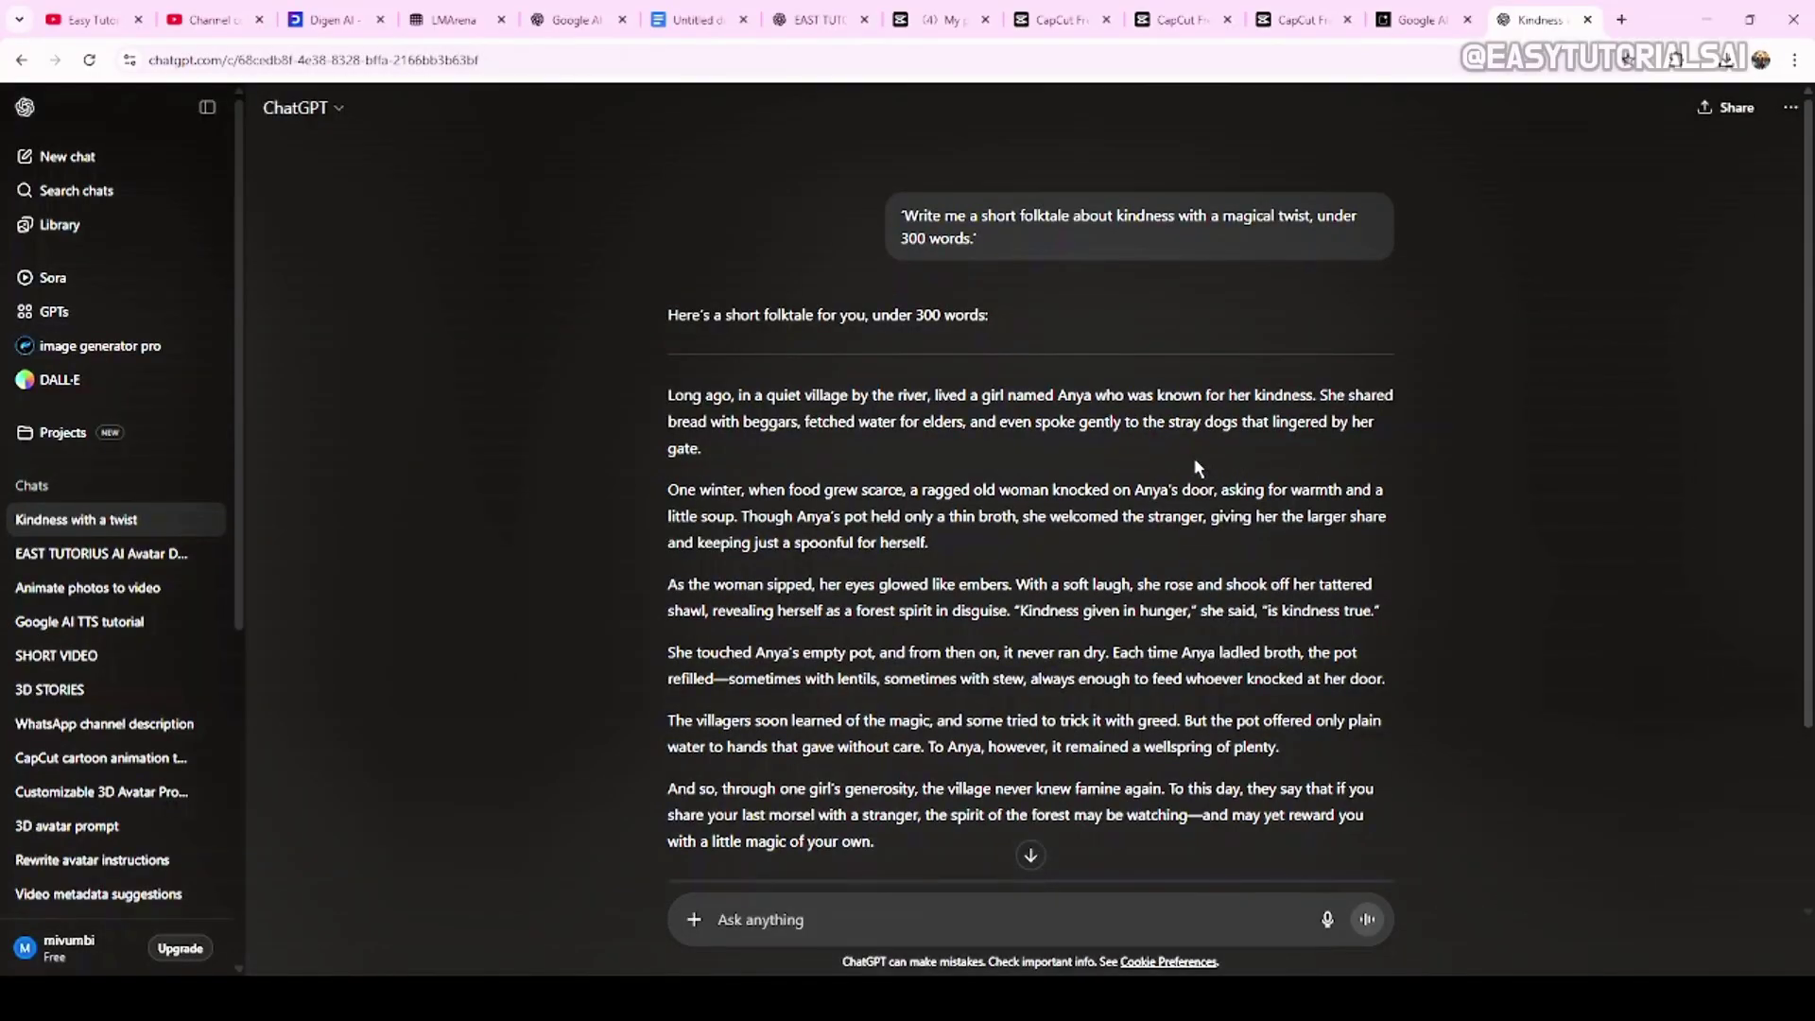
{"action": "scroll", "coordinate": [1194, 458], "scroll_direction": "down", "scroll_amount": 2}
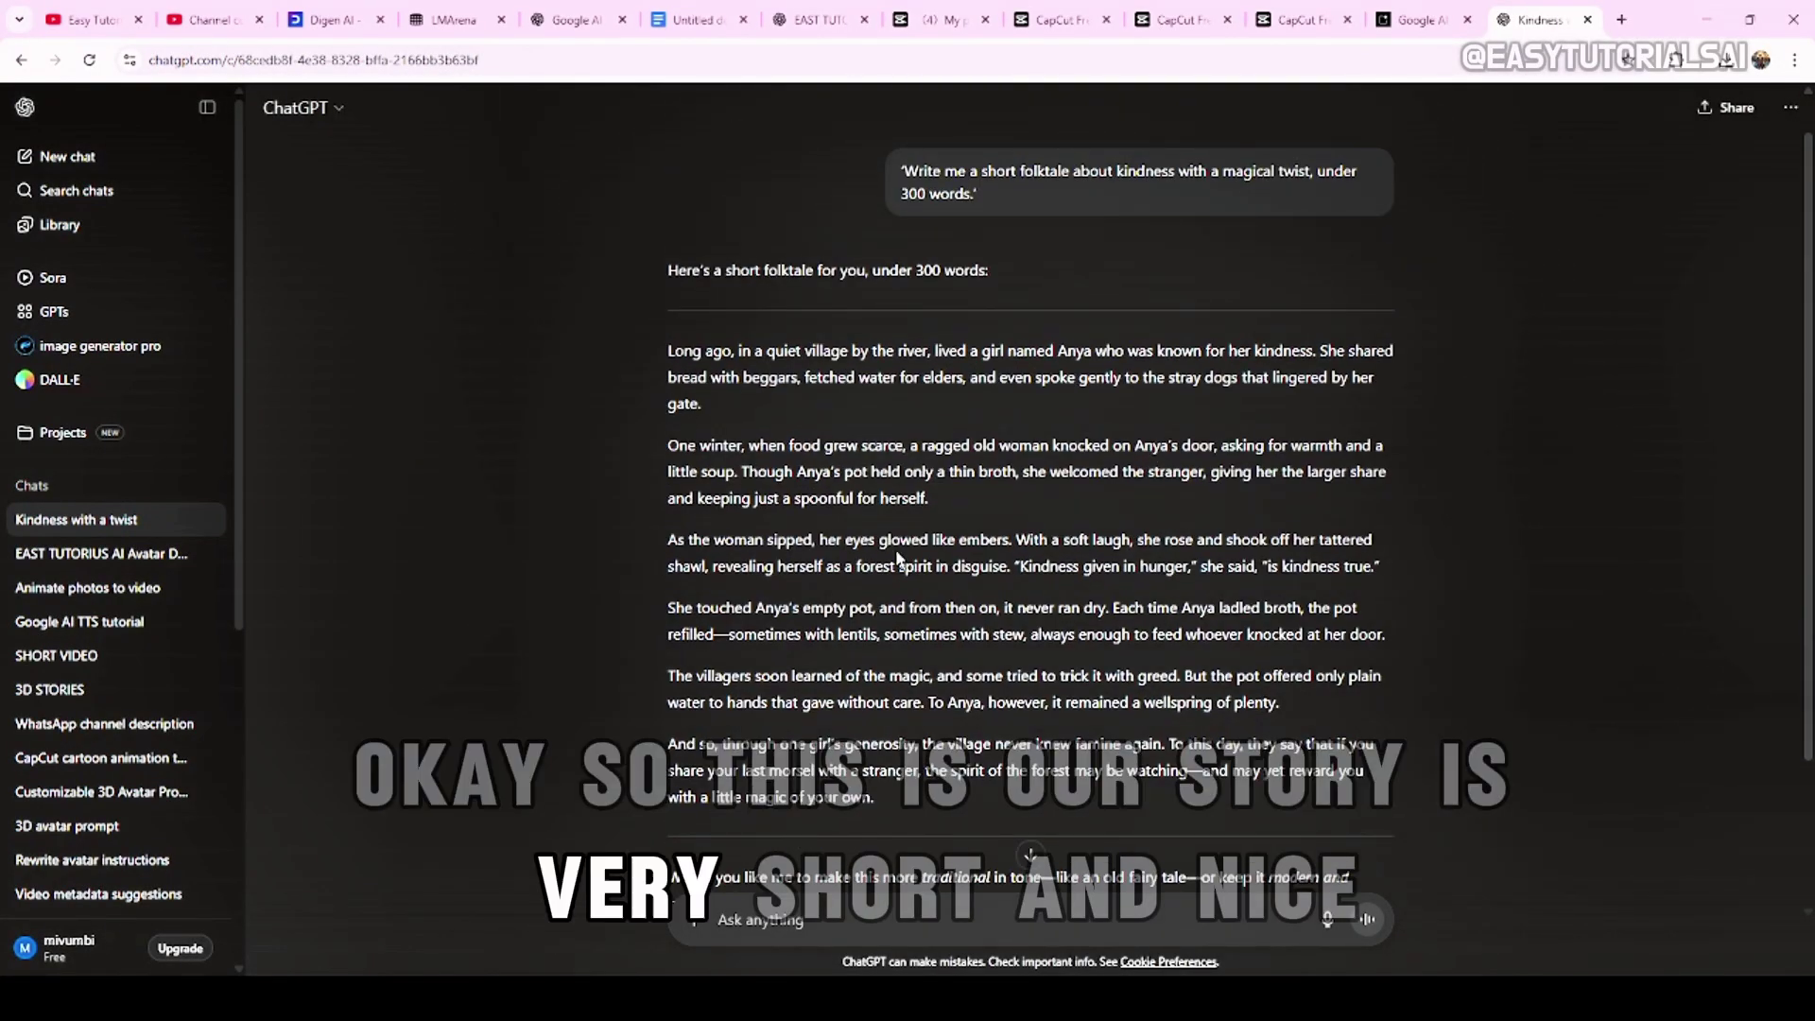
{"action": "scroll", "coordinate": [898, 558], "scroll_direction": "down", "scroll_amount": 1}
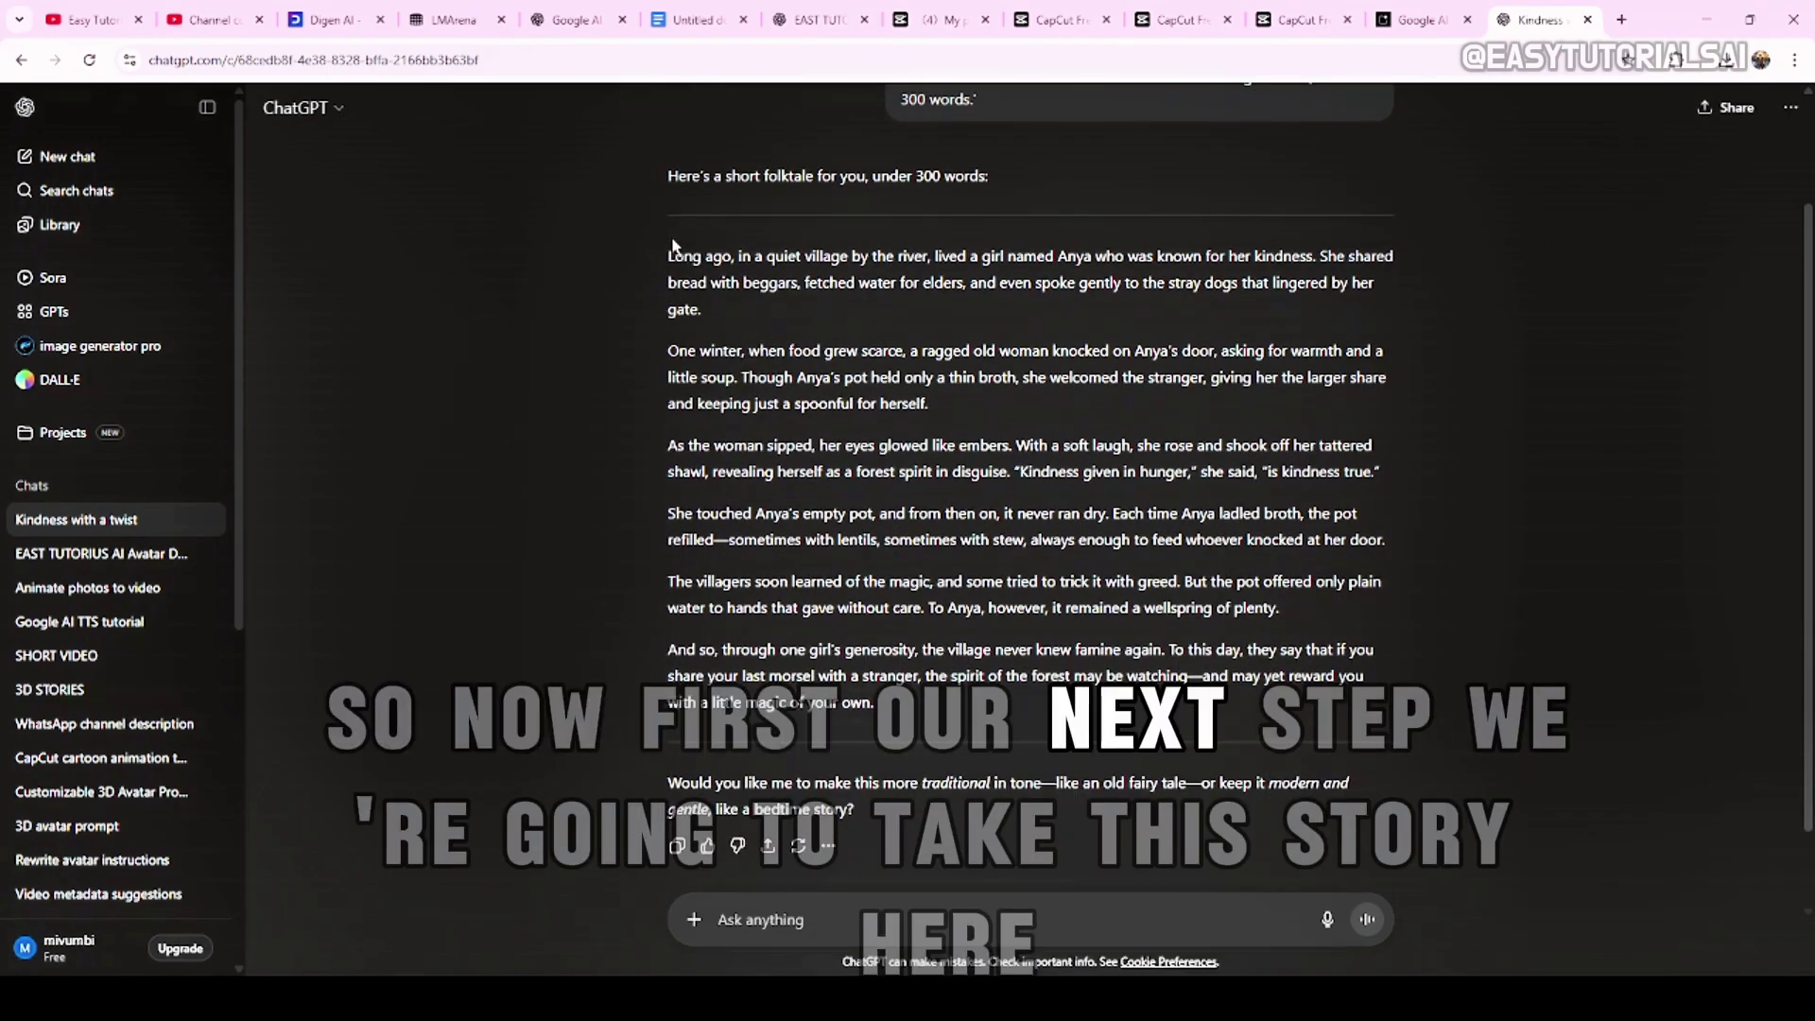
{"action": "left_click_drag", "start_coordinate": [679, 247], "coordinate": [962, 705]}
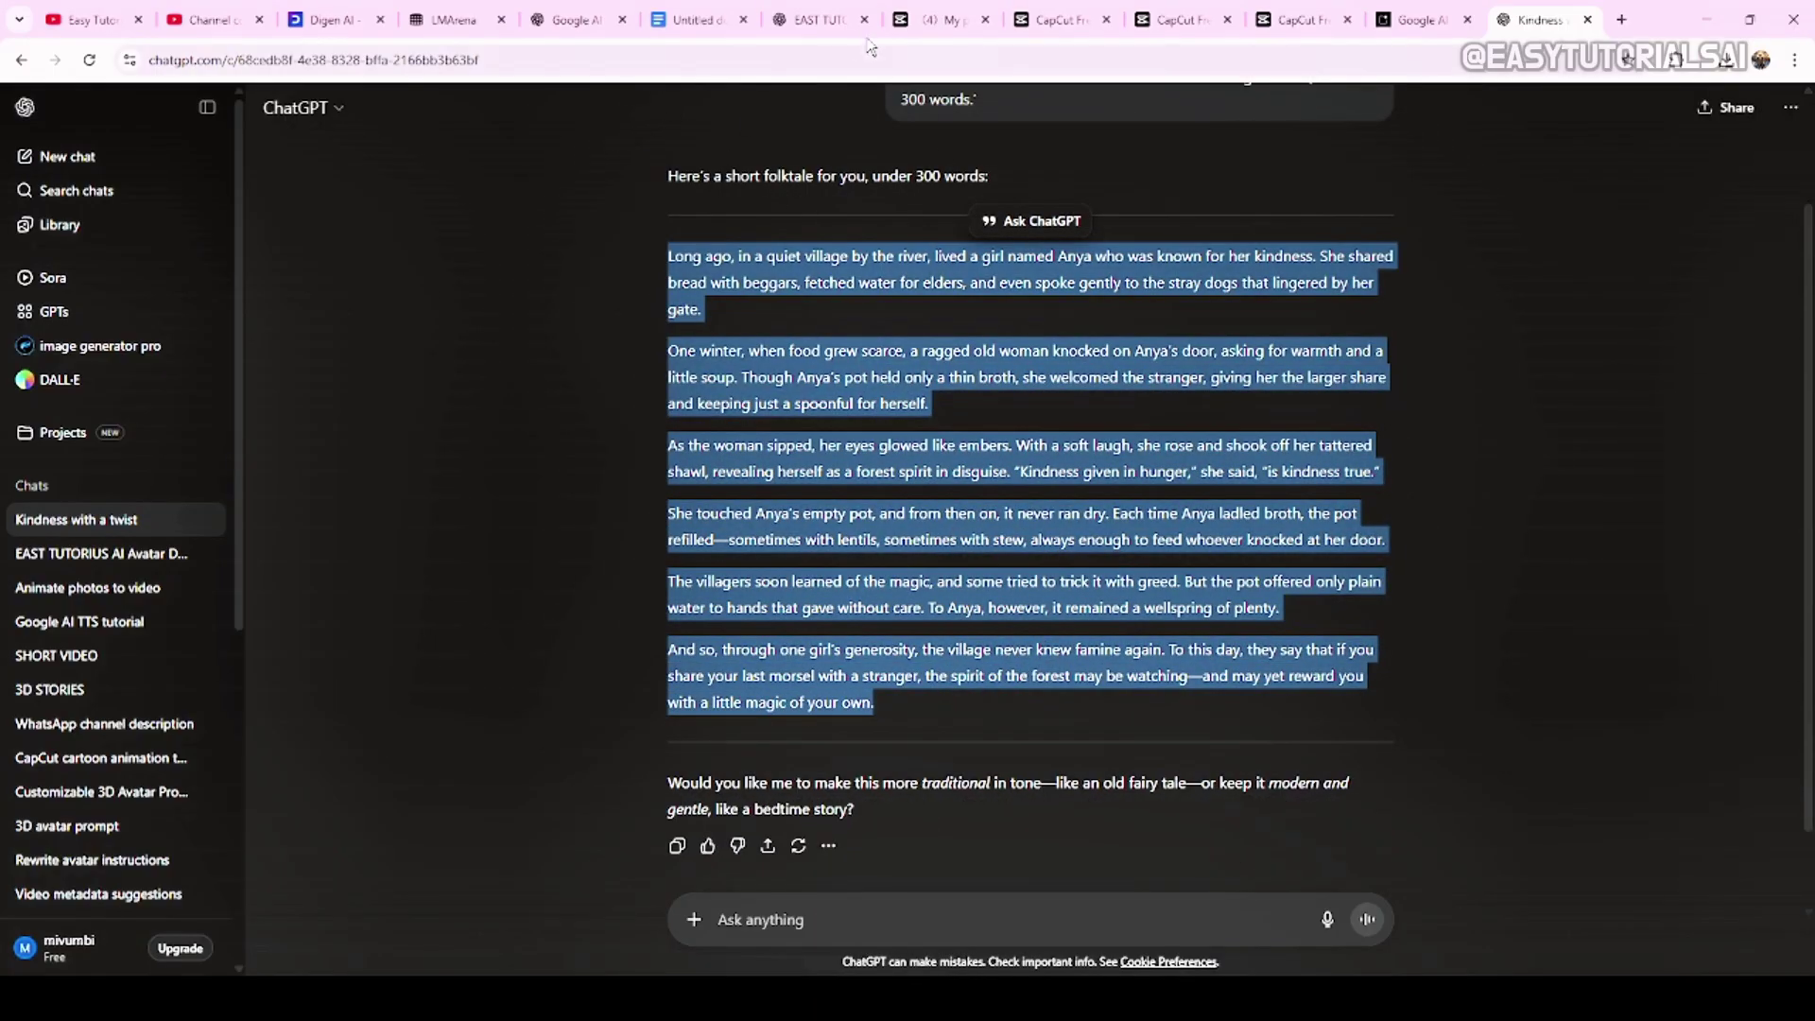
{"action": "left_click", "coordinate": [949, 28]}
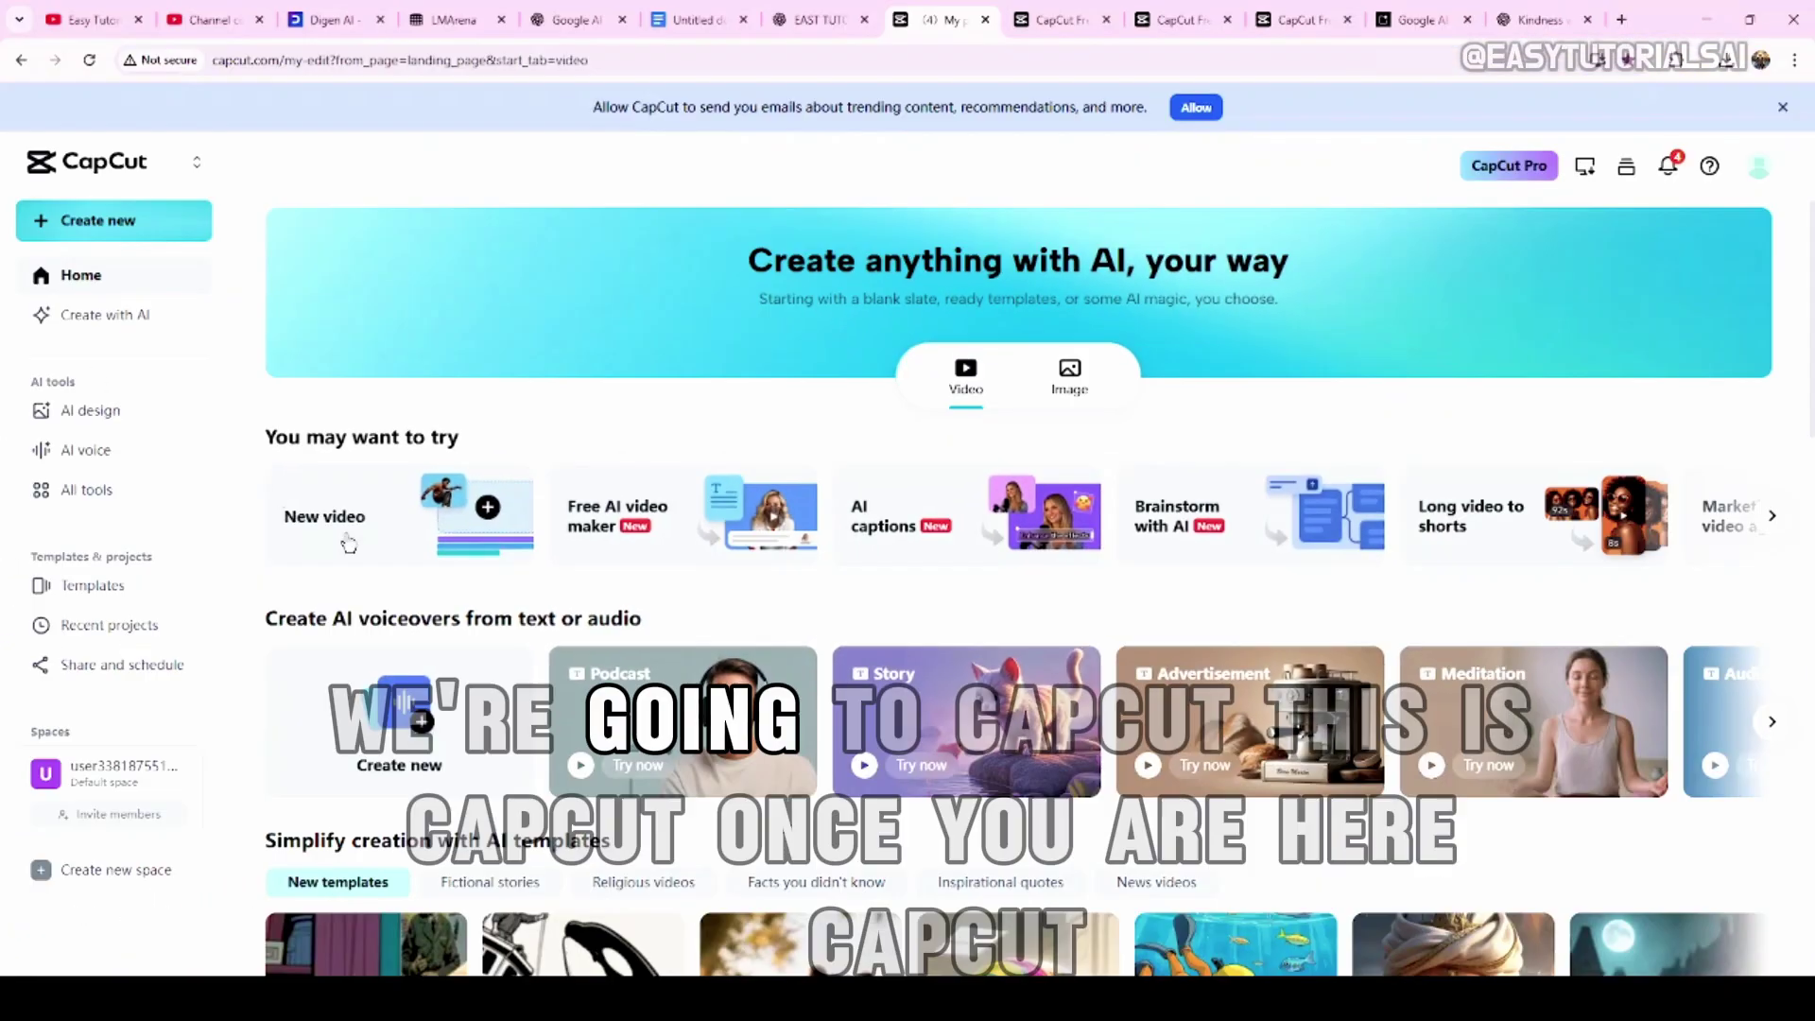
{"action": "scroll", "coordinate": [547, 638], "scroll_direction": "down", "scroll_amount": 4}
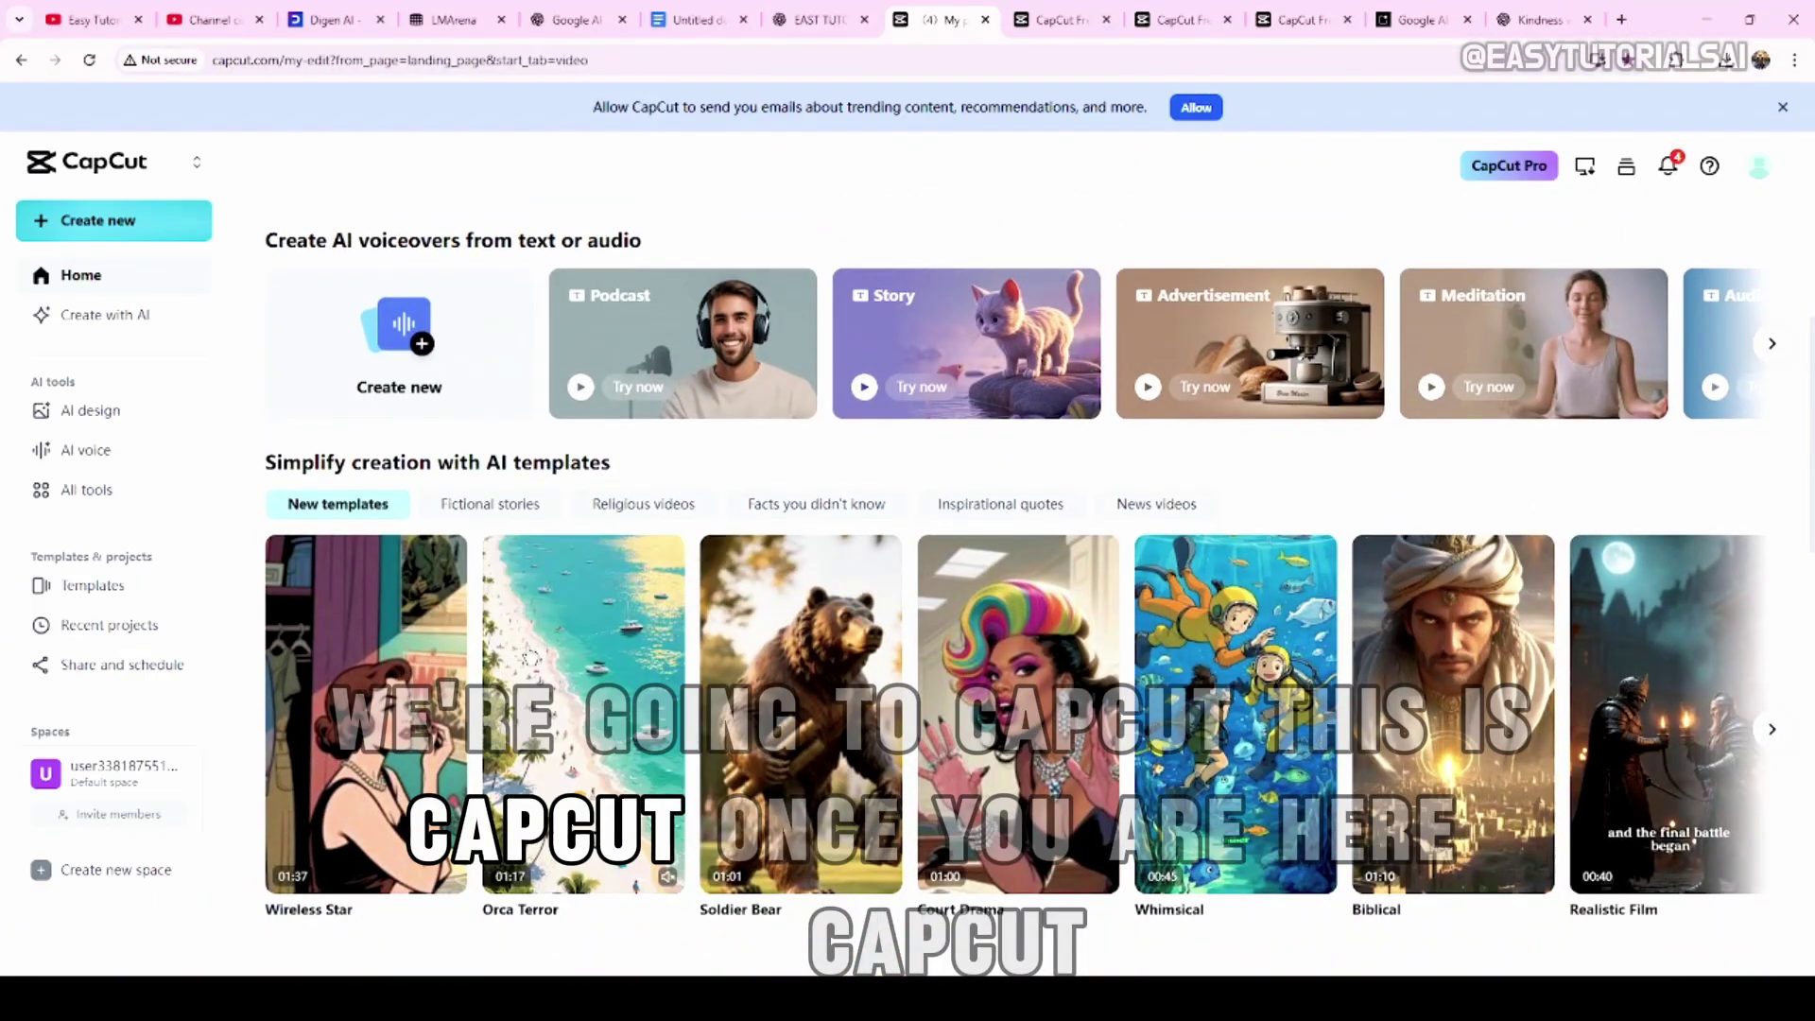
{"action": "scroll", "coordinate": [792, 345], "scroll_direction": "up", "scroll_amount": 4}
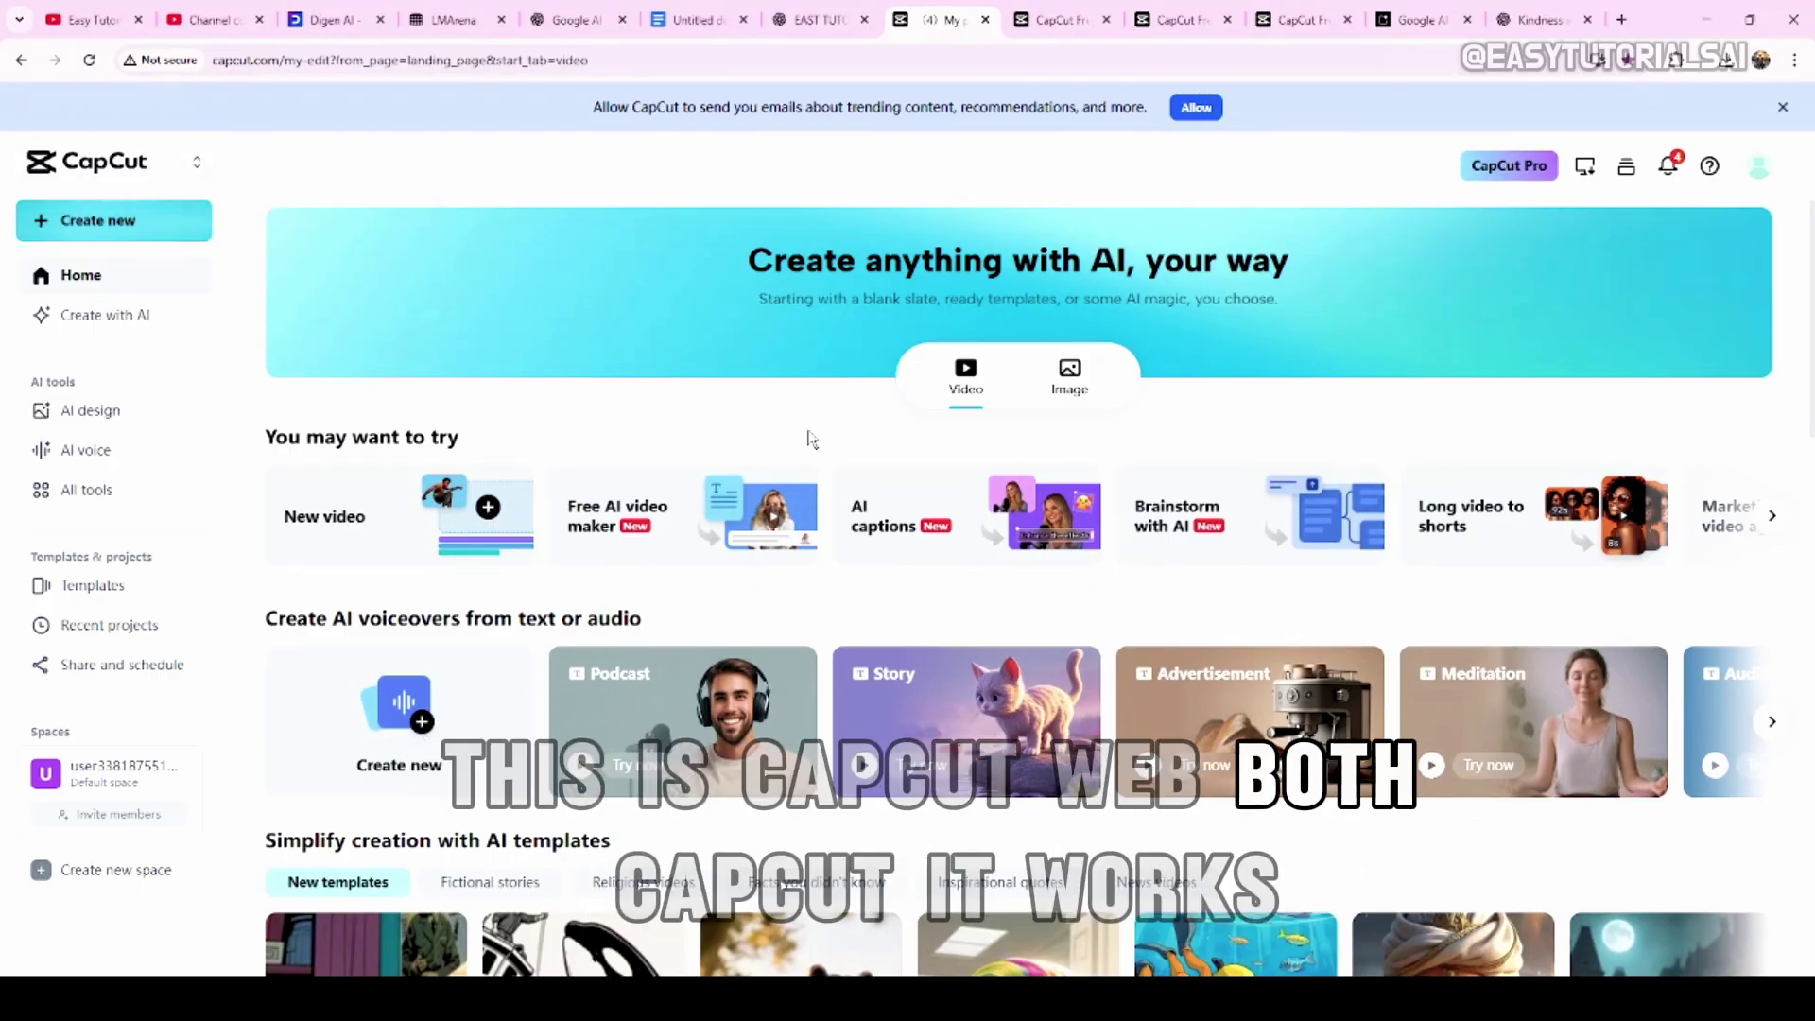
{"action": "scroll", "coordinate": [749, 438], "scroll_direction": "down", "scroll_amount": 1}
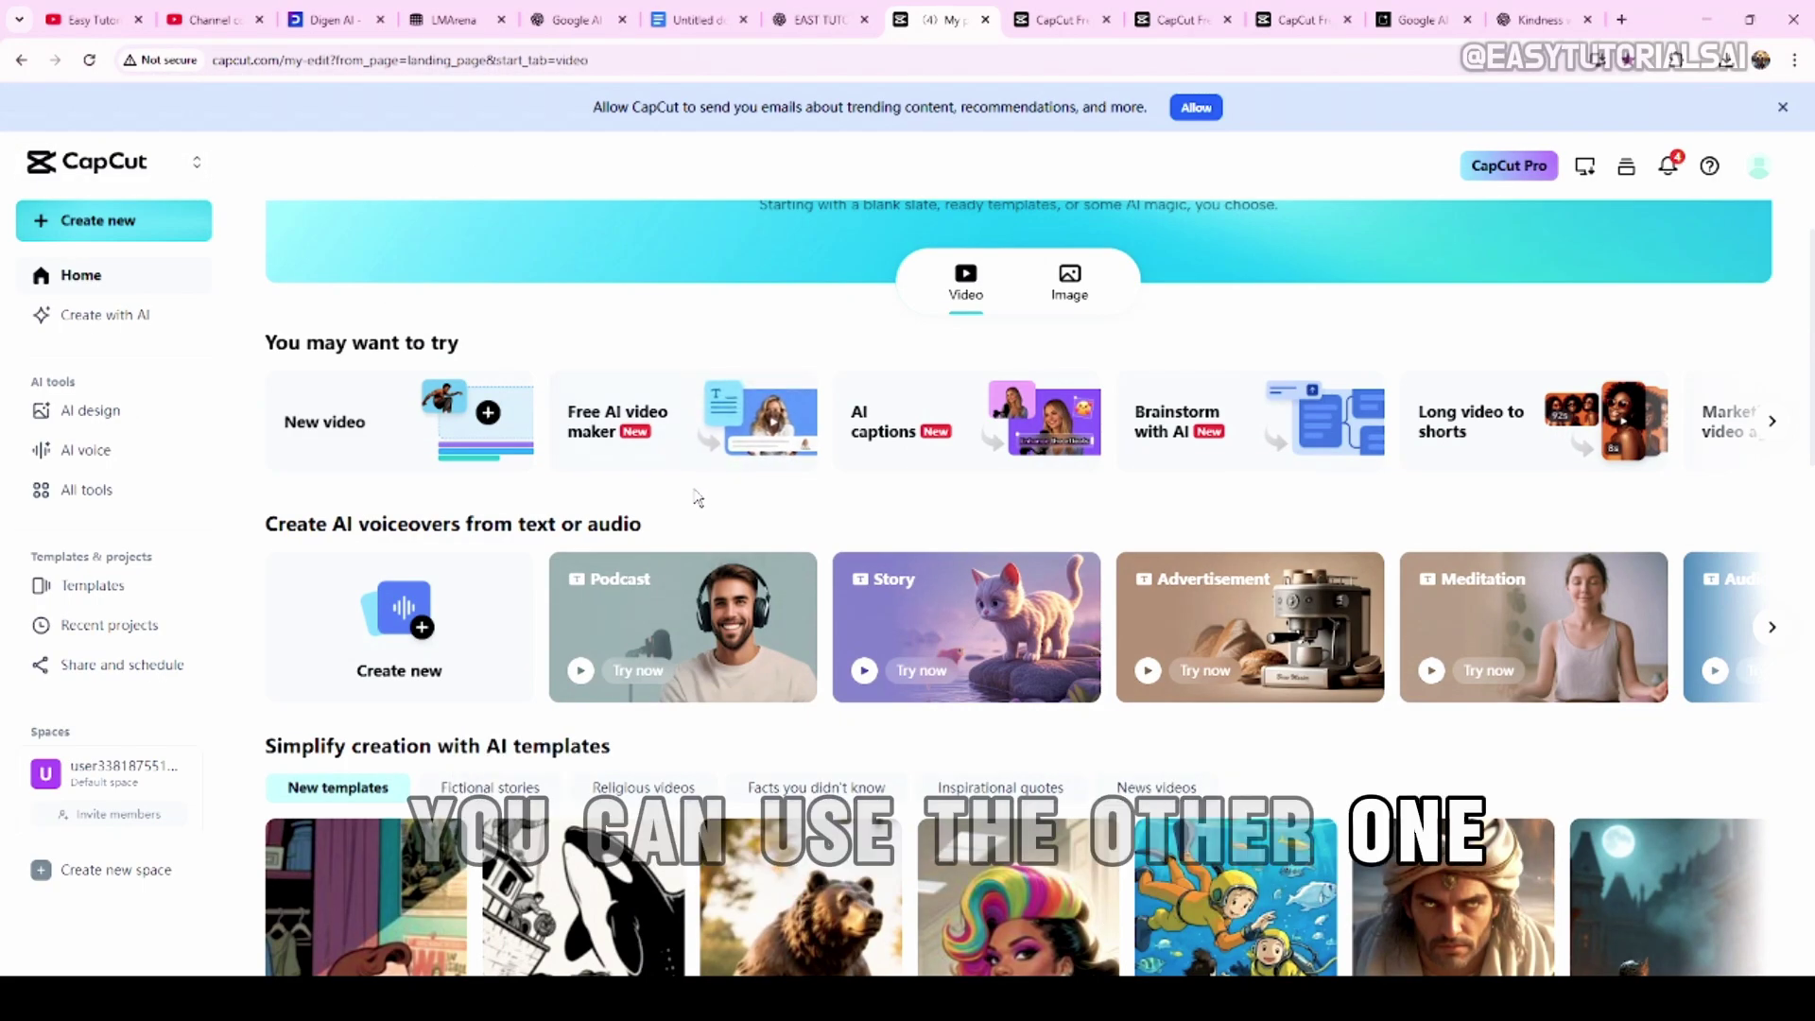
{"action": "scroll", "coordinate": [690, 491], "scroll_direction": "up", "scroll_amount": 1}
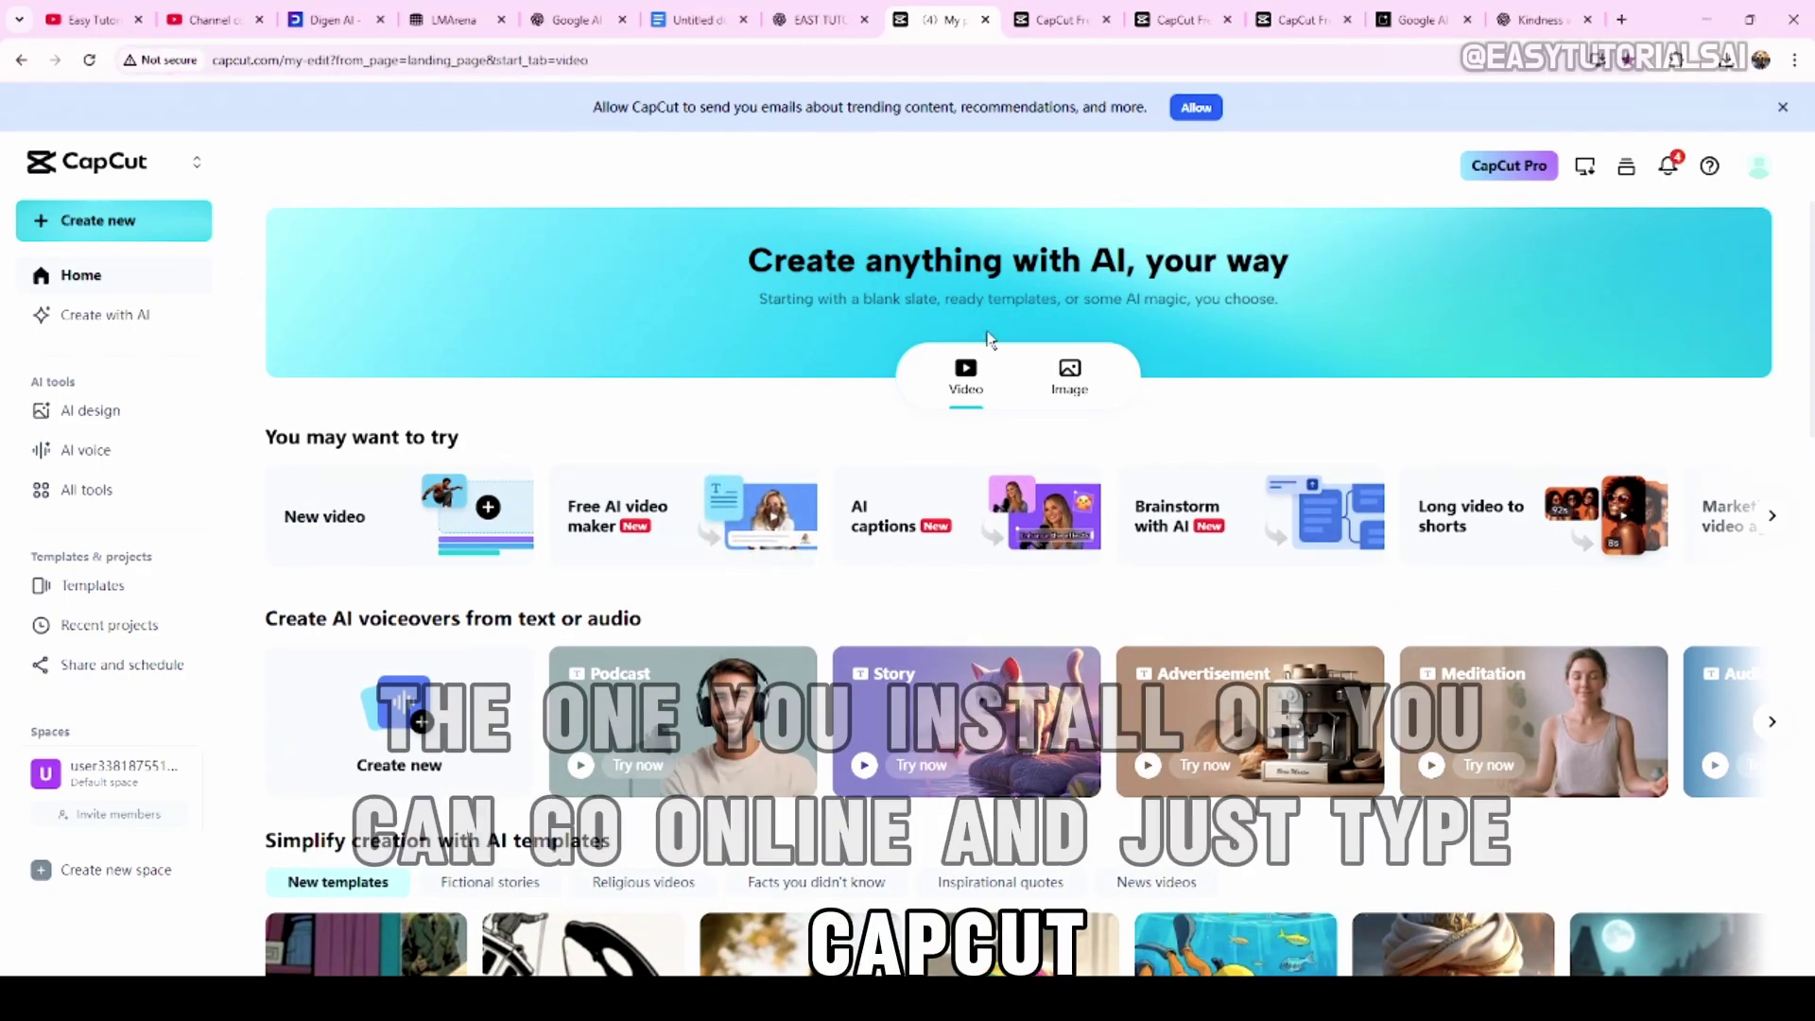
{"action": "scroll", "coordinate": [743, 435], "scroll_direction": "down", "scroll_amount": 2}
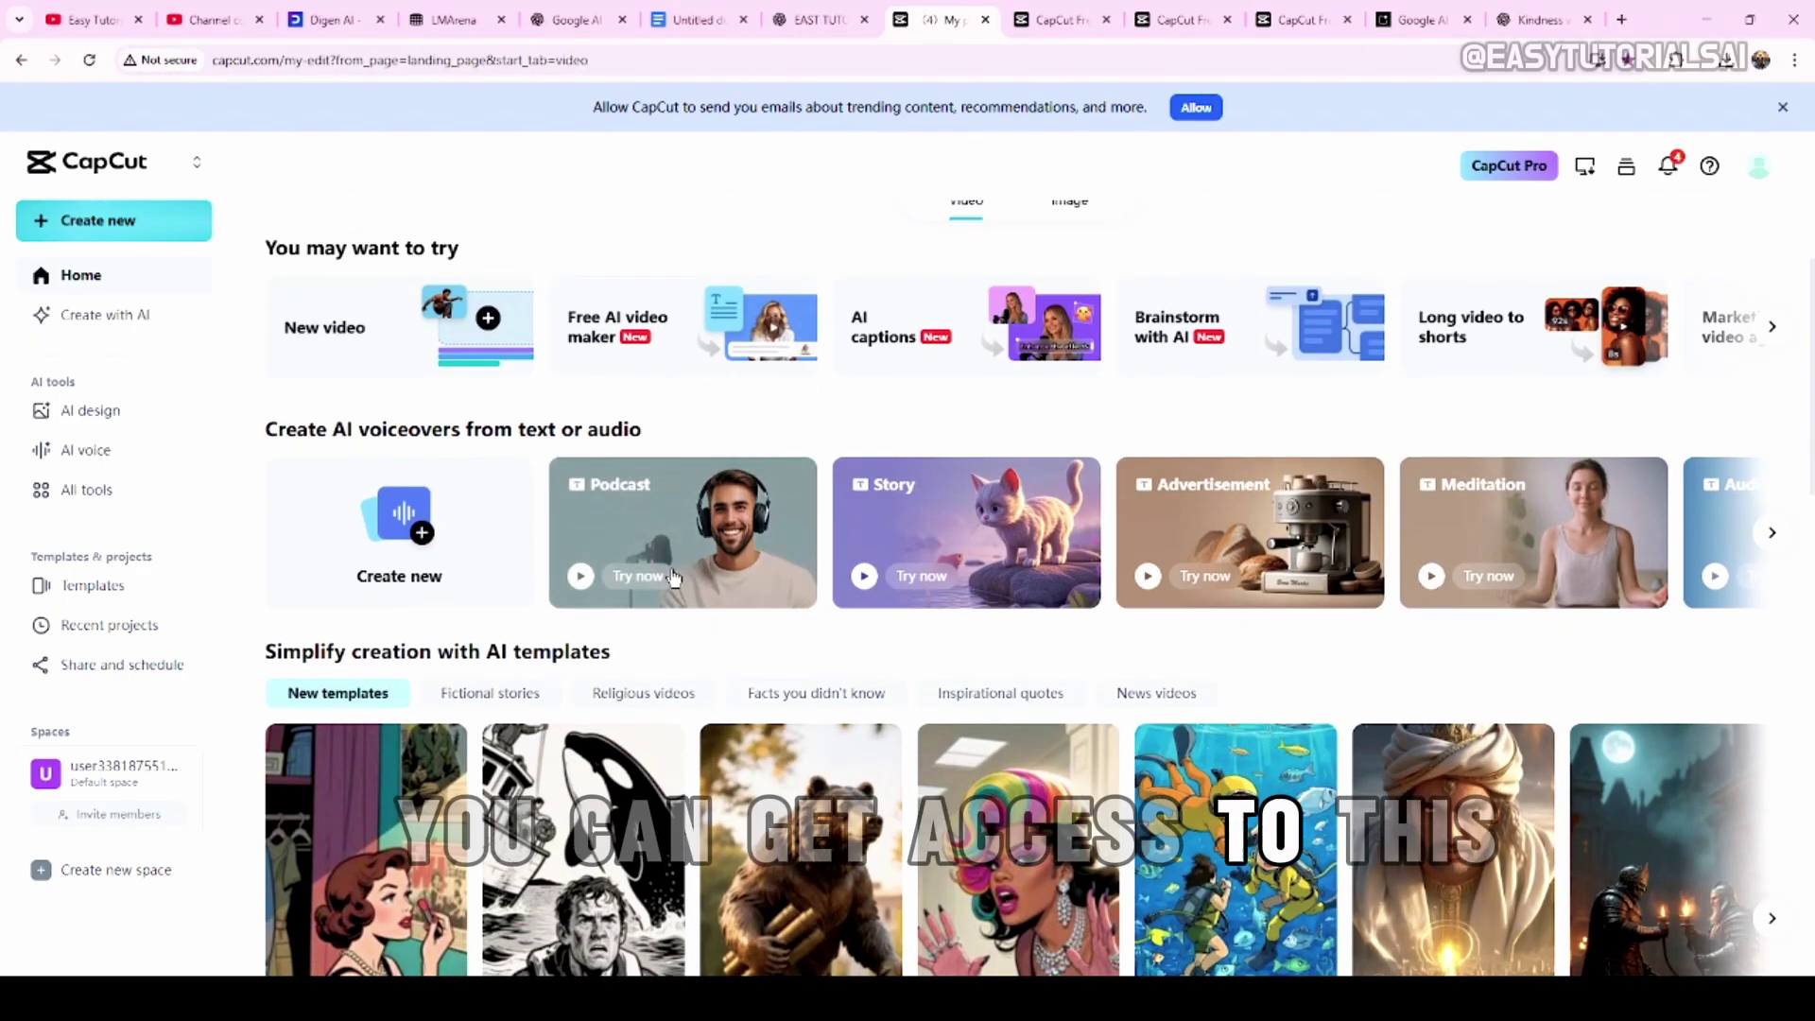
{"action": "scroll", "coordinate": [720, 563], "scroll_direction": "up", "scroll_amount": 2}
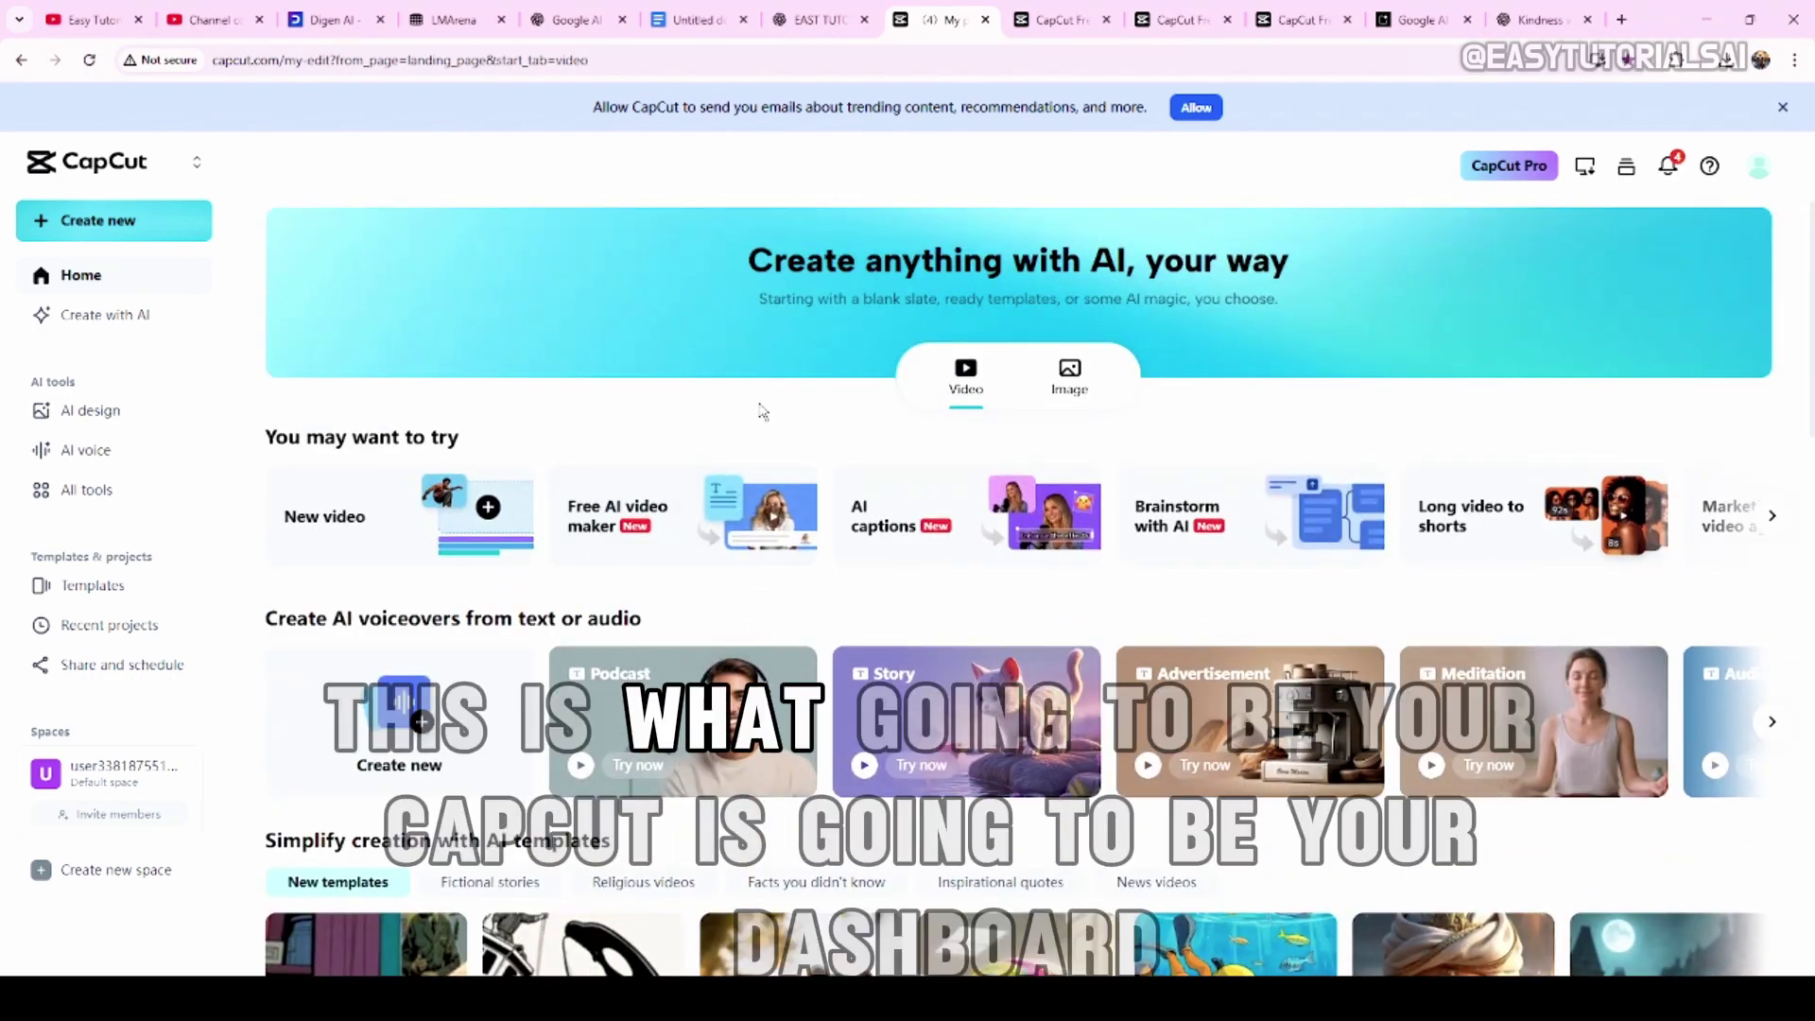
{"action": "scroll", "coordinate": [747, 416], "scroll_direction": "down", "scroll_amount": 4}
{"action": "scroll", "coordinate": [736, 548], "scroll_direction": "down", "scroll_amount": 3}
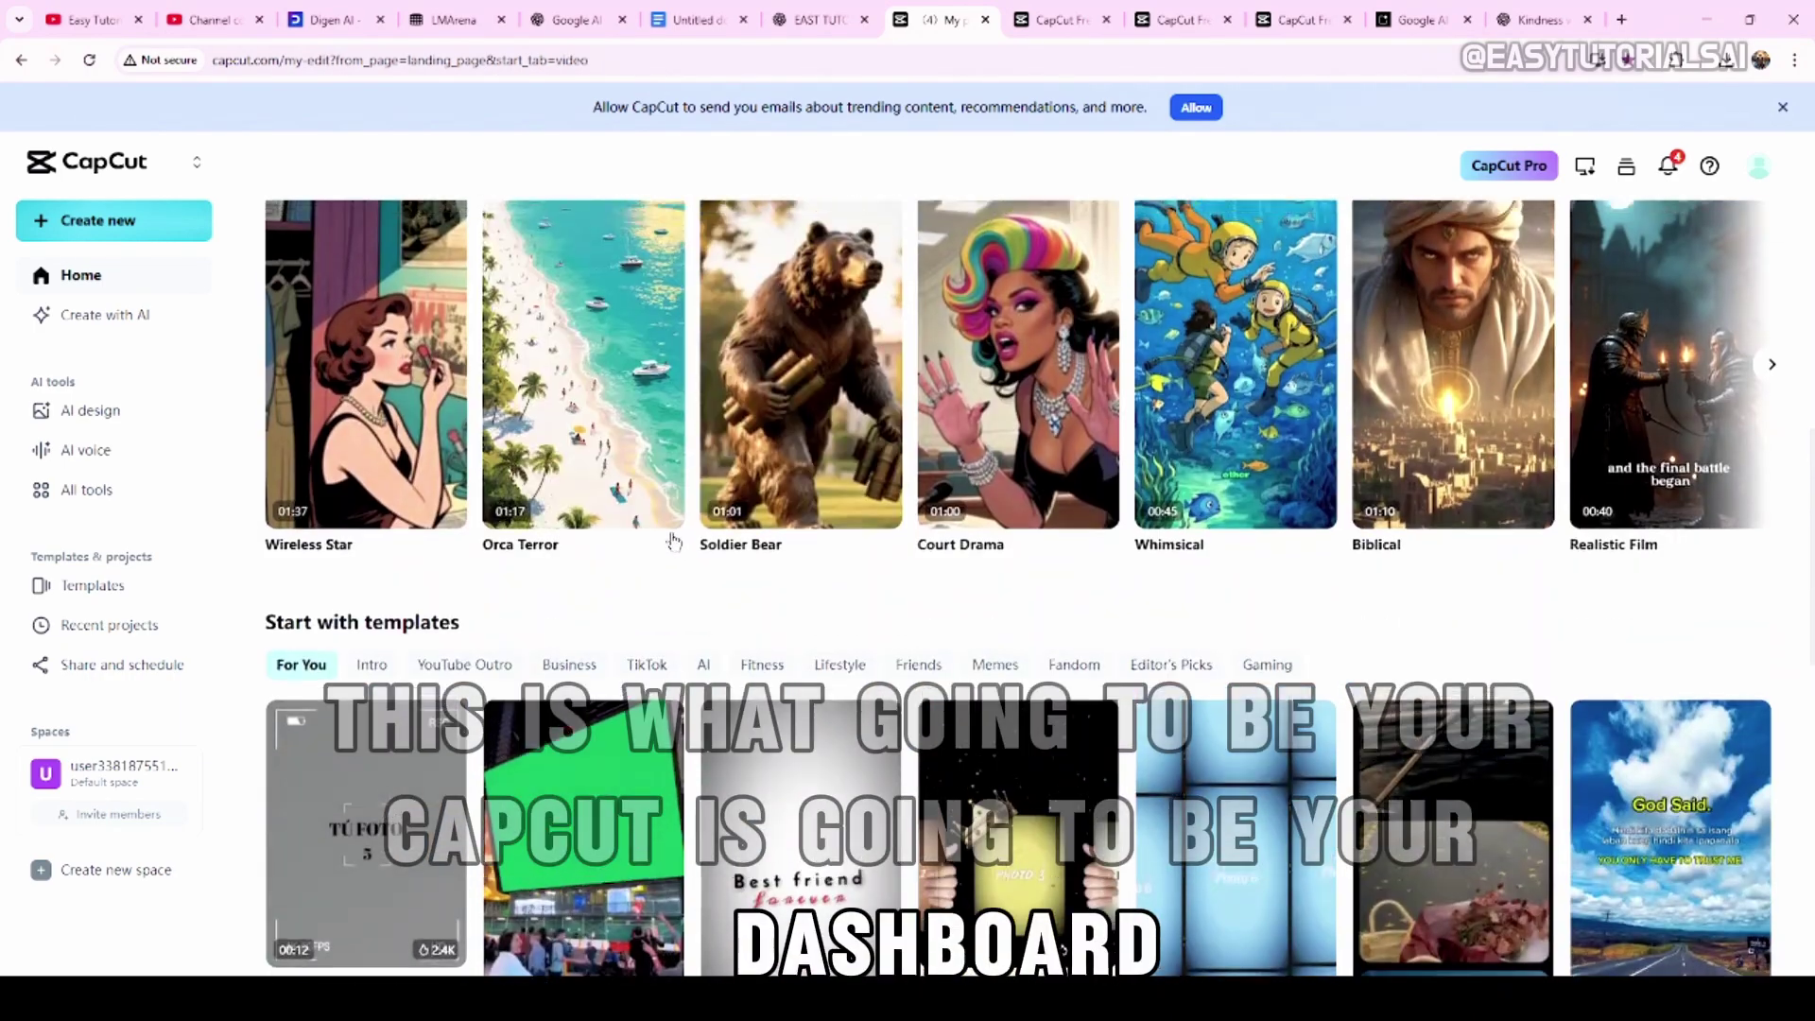
{"action": "scroll", "coordinate": [671, 510], "scroll_direction": "up", "scroll_amount": 5}
{"action": "scroll", "coordinate": [674, 434], "scroll_direction": "up", "scroll_amount": 3}
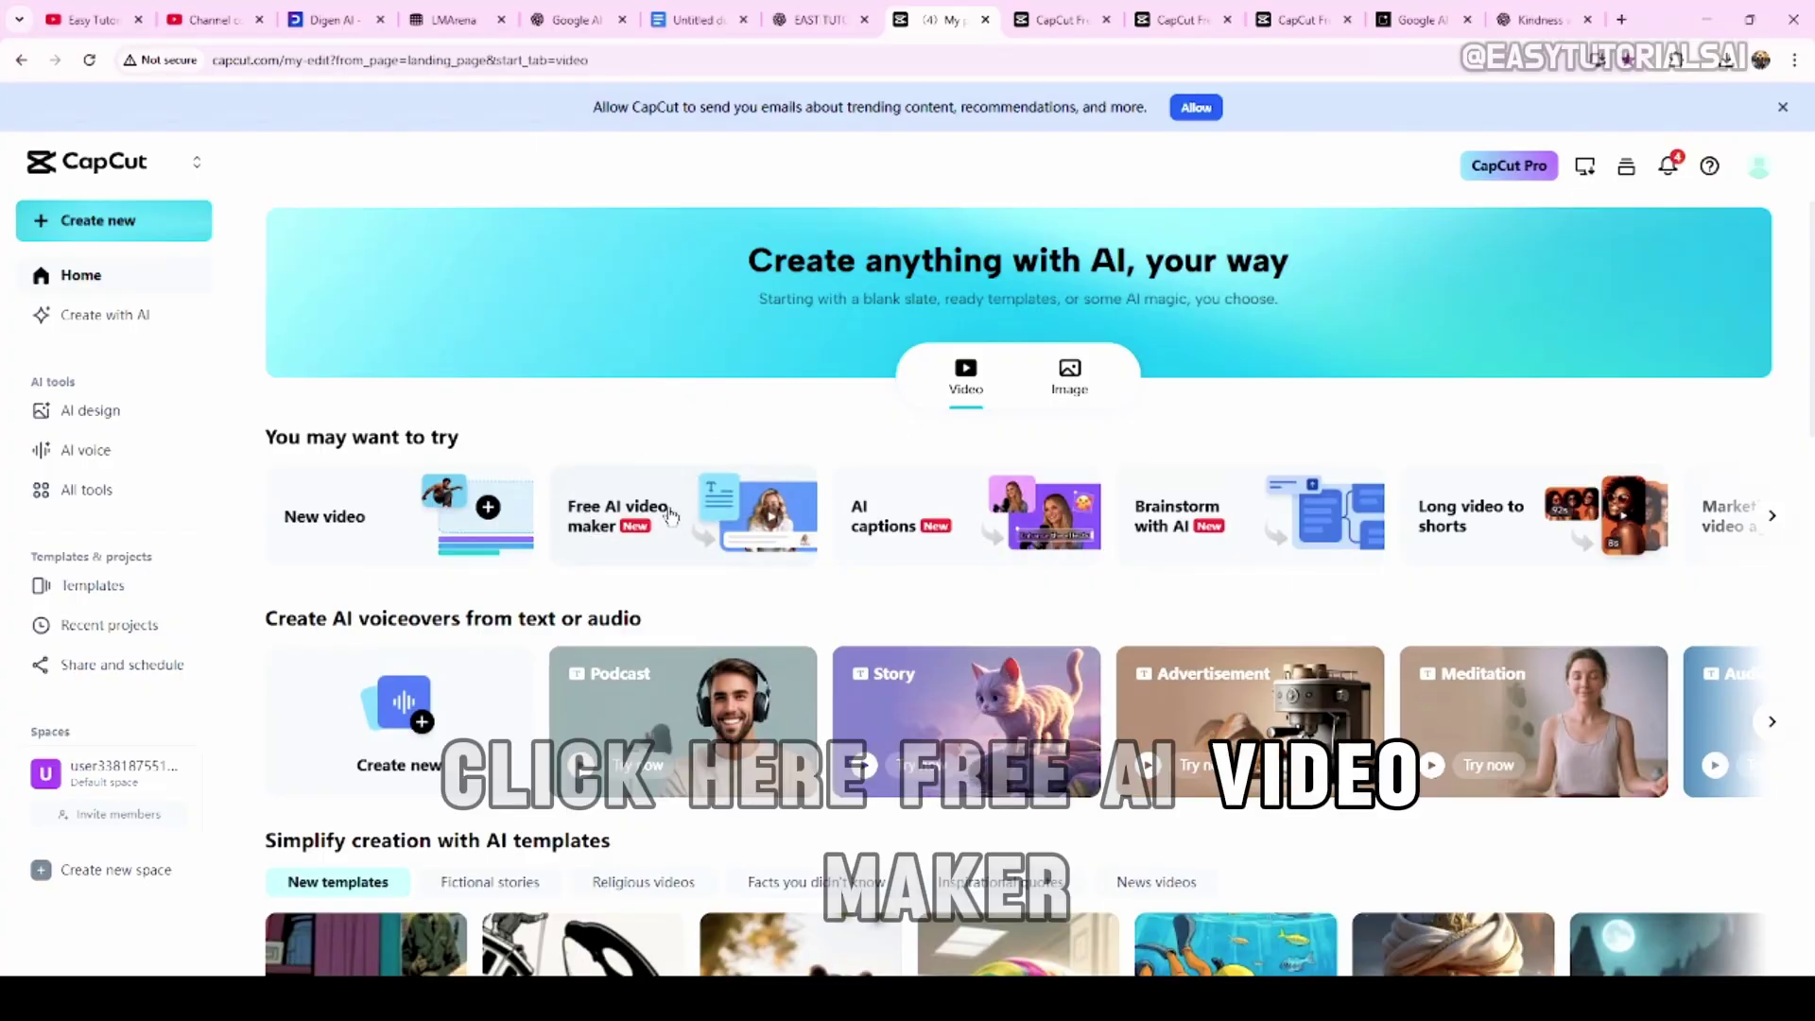
Open the Free AI video maker card from the CapCut home page
{"action": "left_click", "coordinate": [667, 512]}
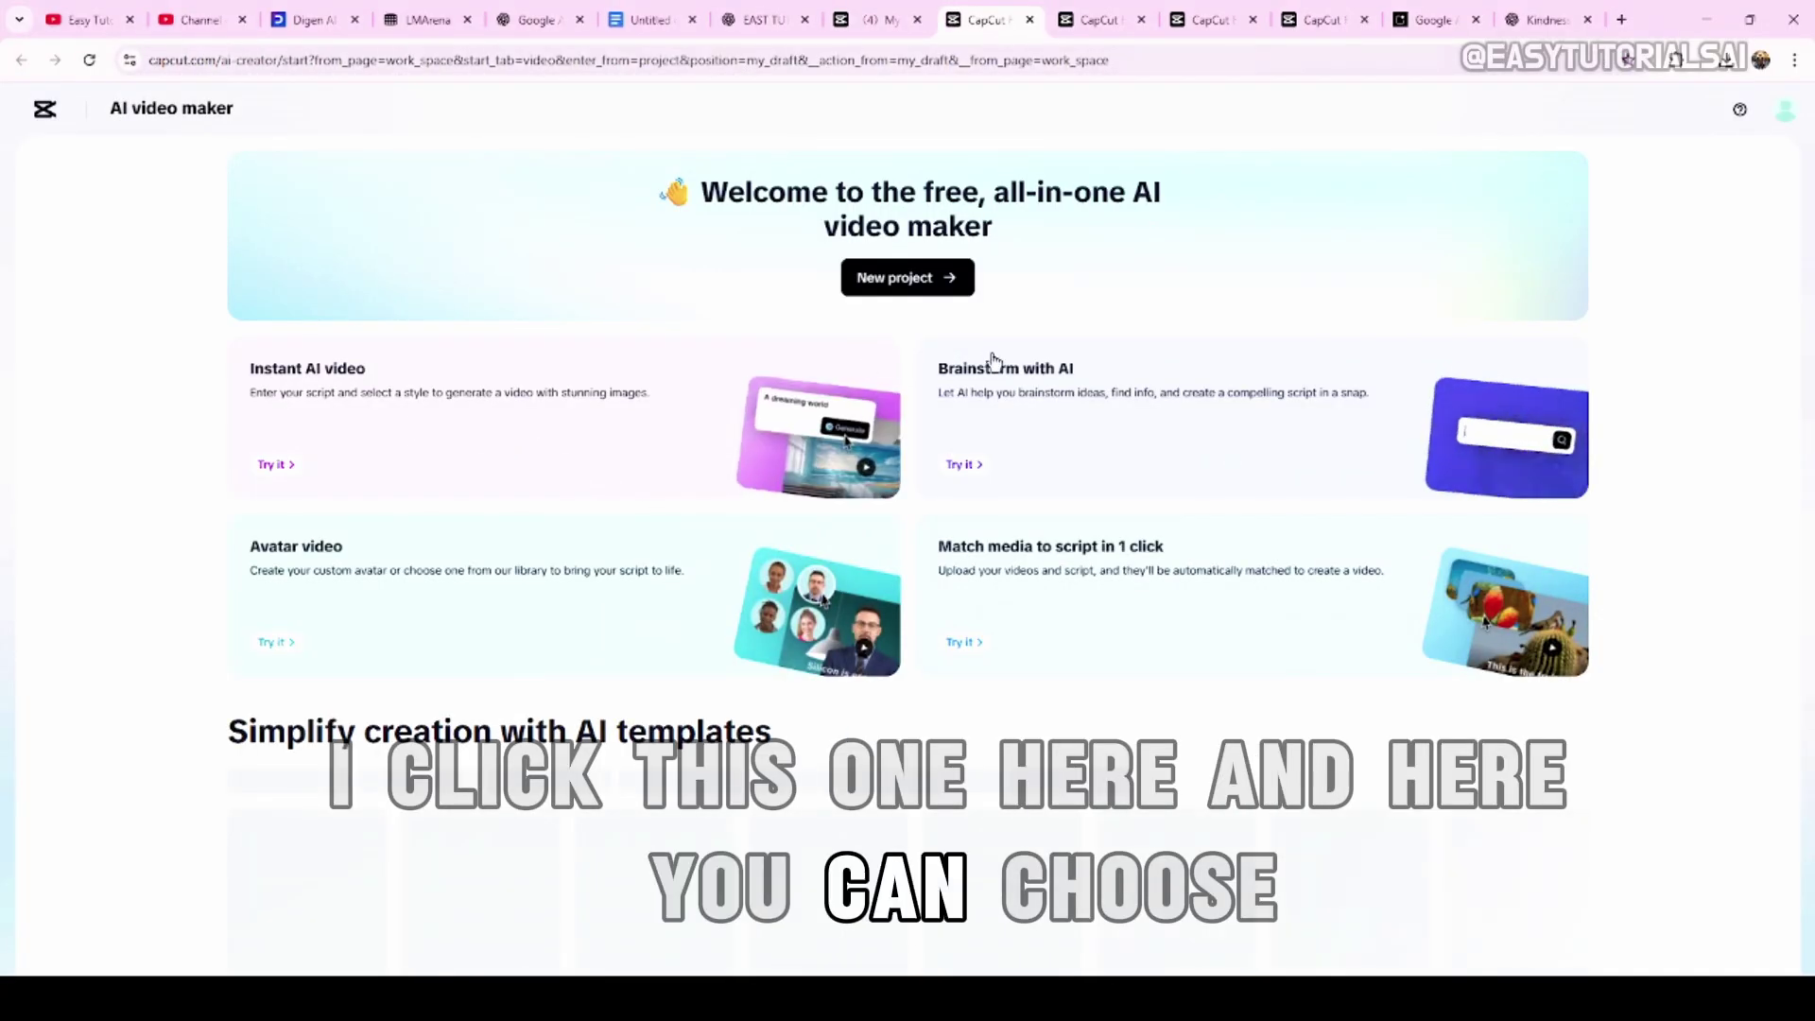
{"action": "scroll", "coordinate": [697, 360], "scroll_direction": "down", "scroll_amount": 5}
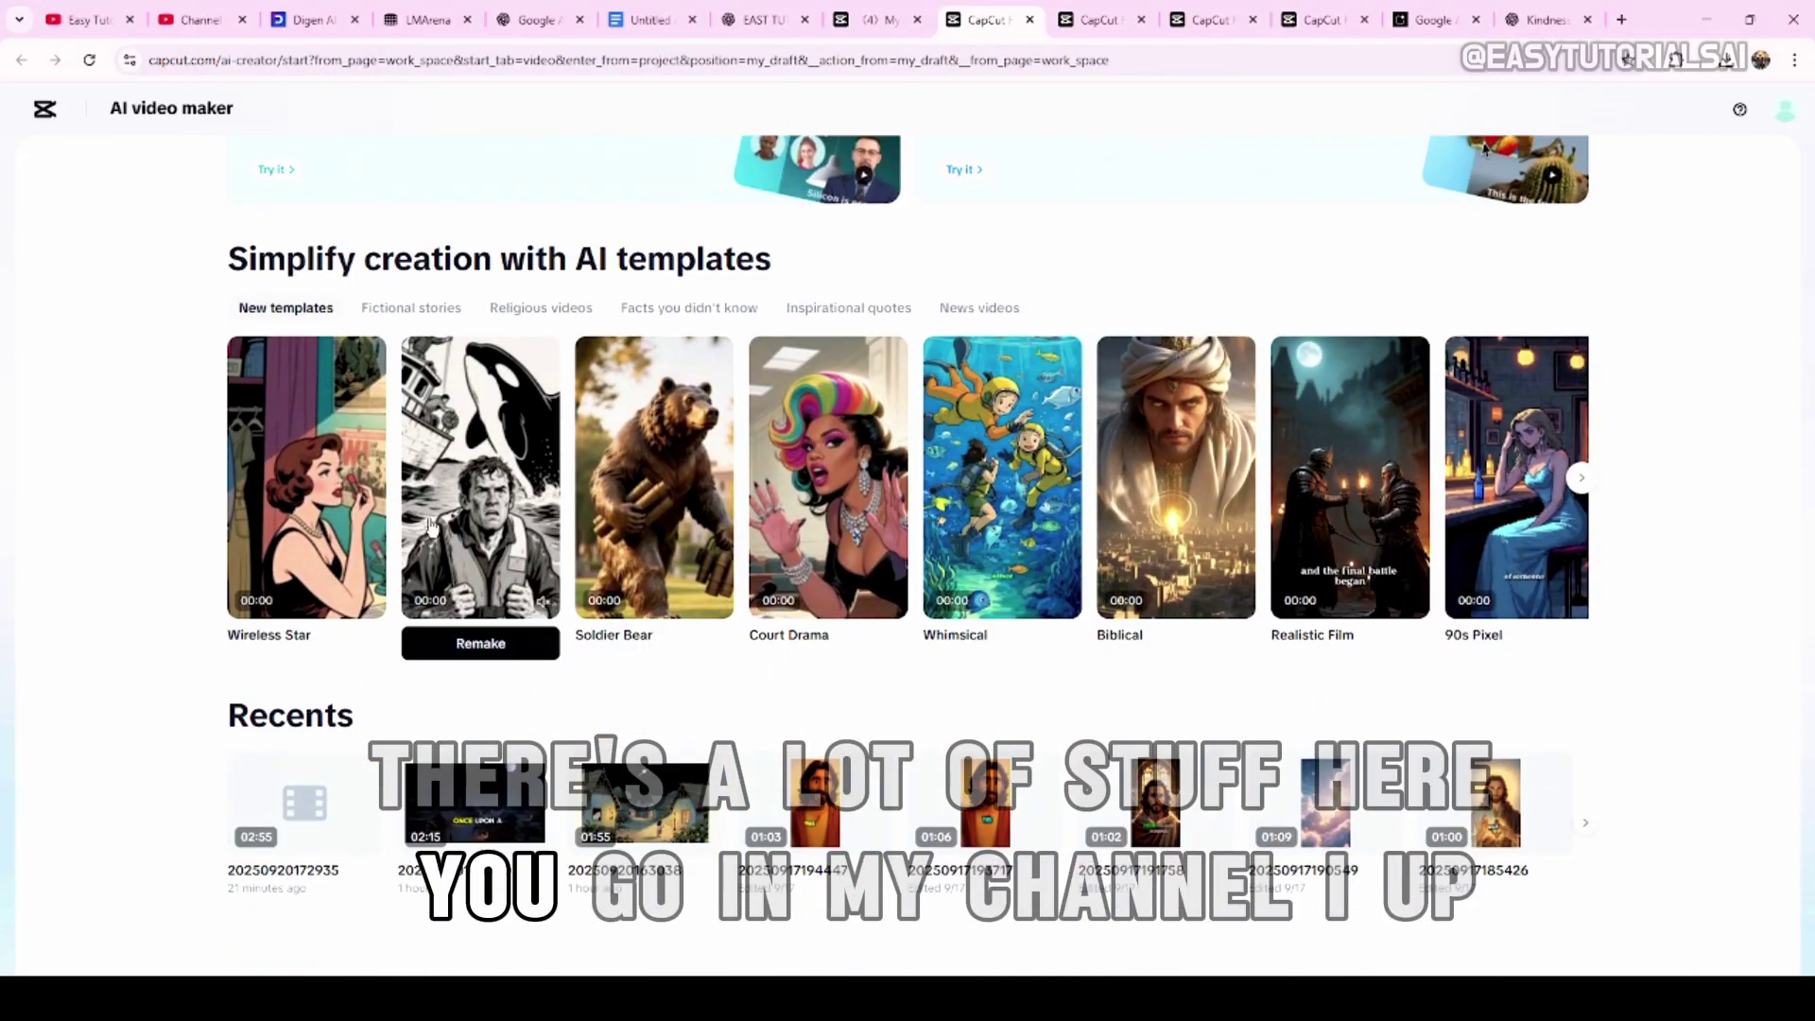
{"action": "scroll", "coordinate": [1002, 586], "scroll_direction": "up", "scroll_amount": 4}
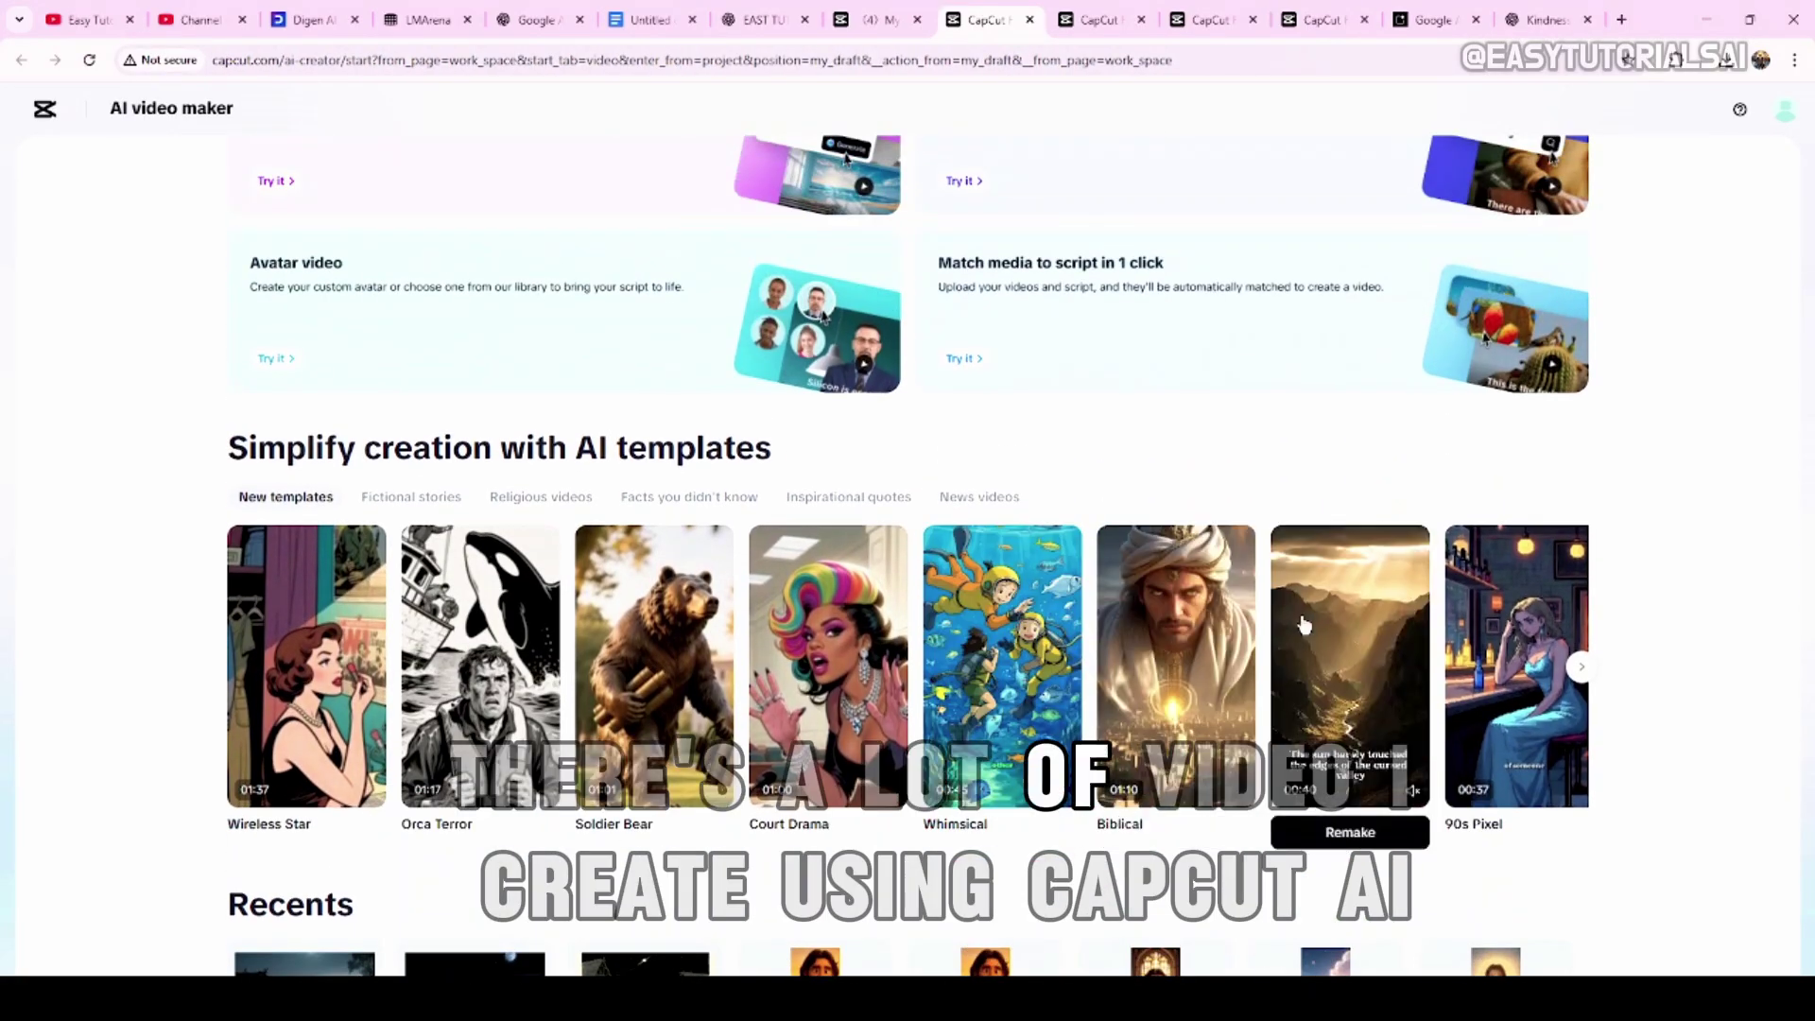
{"action": "scroll", "coordinate": [1291, 615], "scroll_direction": "up", "scroll_amount": 1}
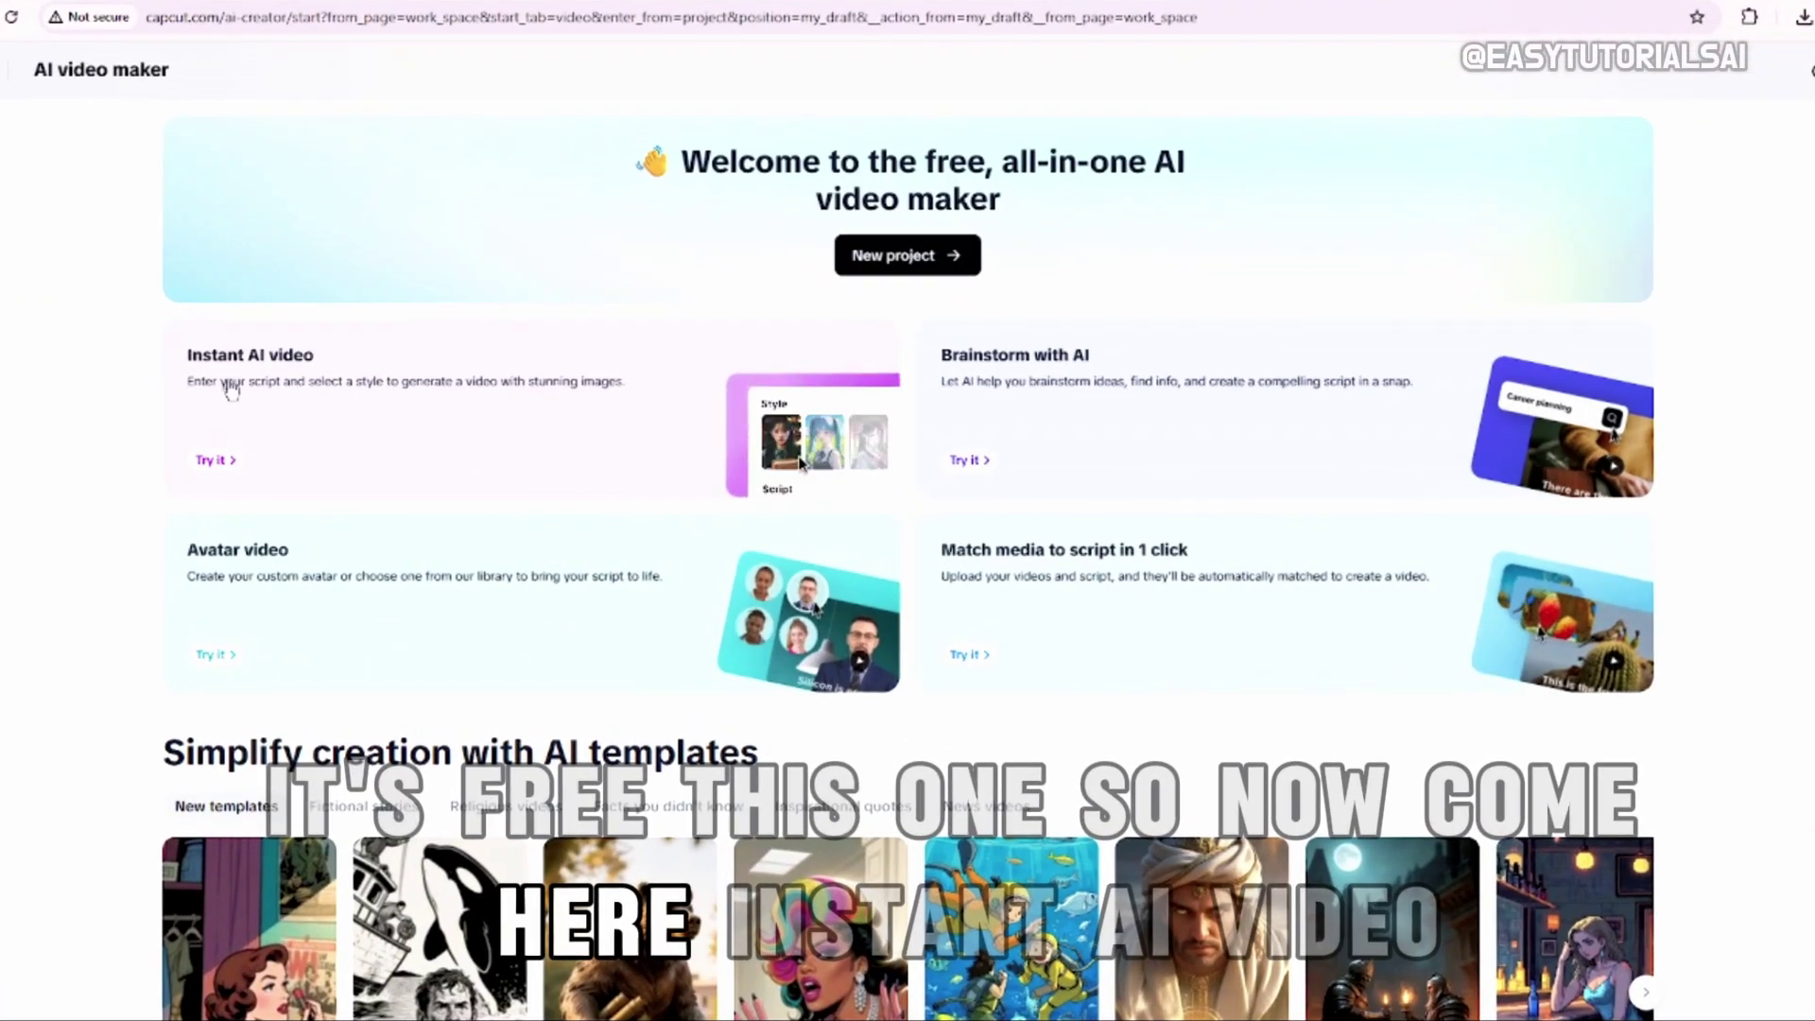
Start an Instant AI video and paste the copied ChatGPT folktale into its script box
{"action": "left_click", "coordinate": [219, 378]}
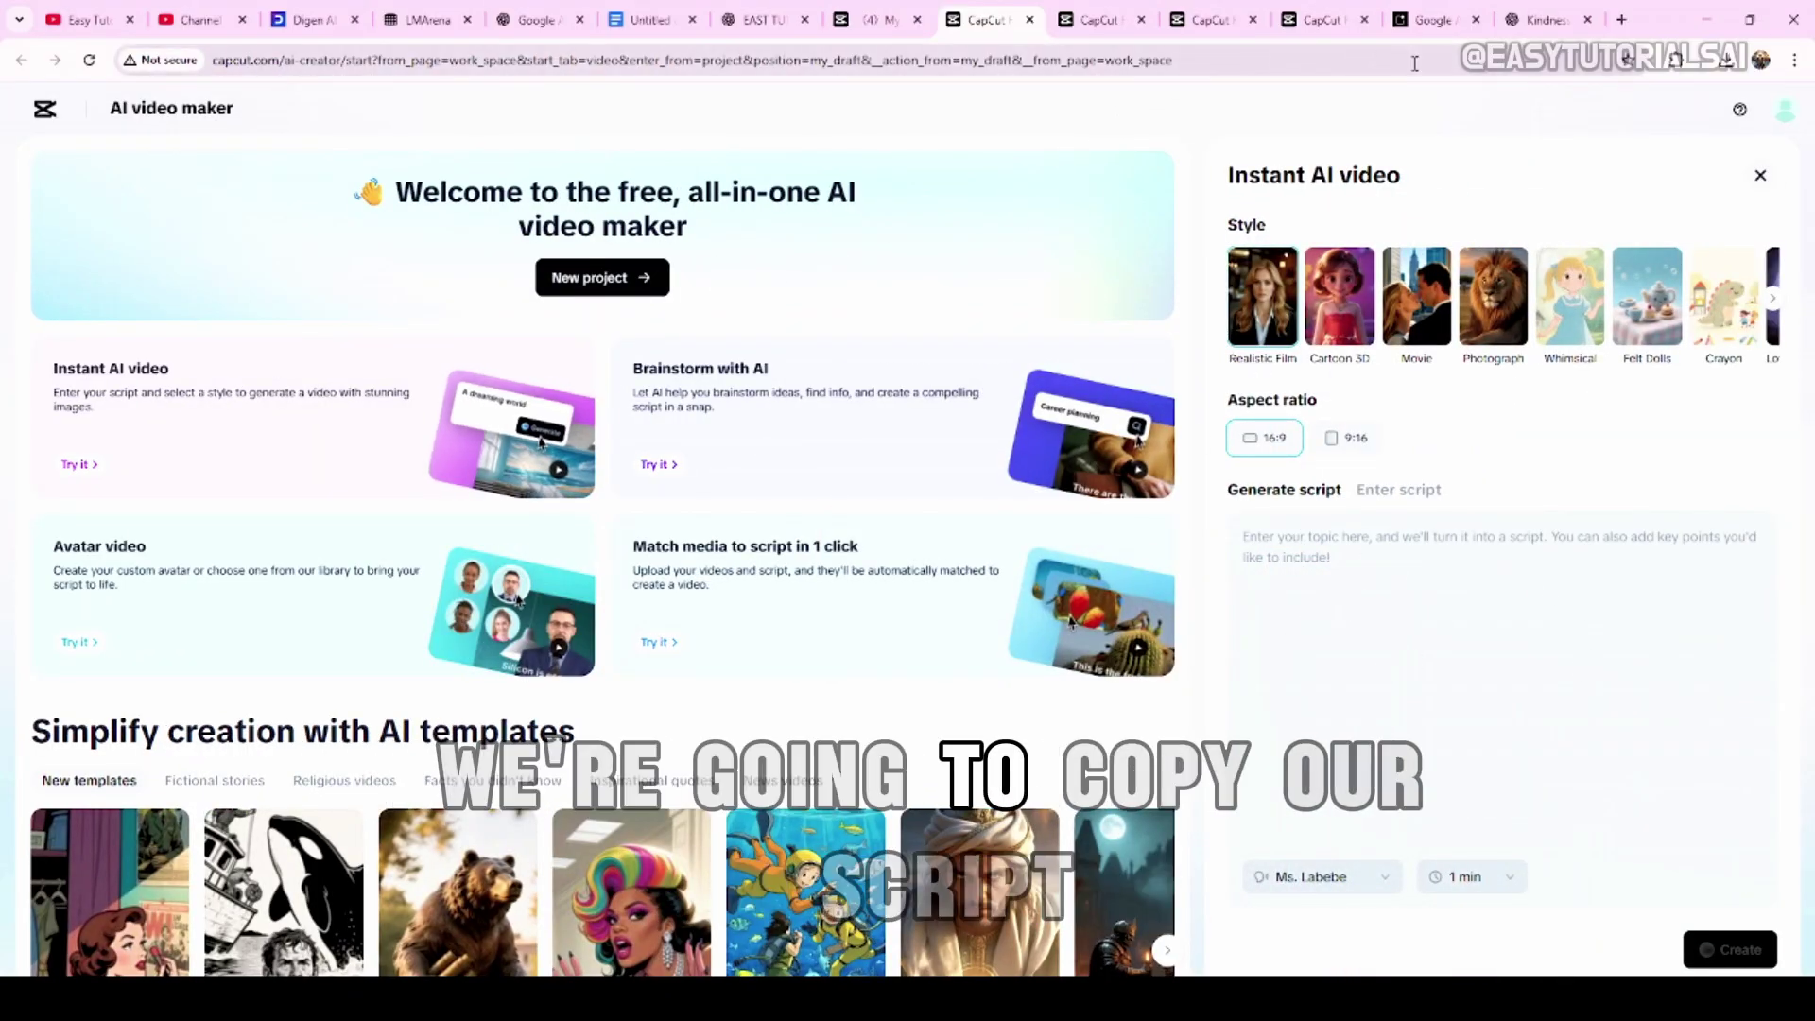
{"action": "left_click", "coordinate": [1552, 21]}
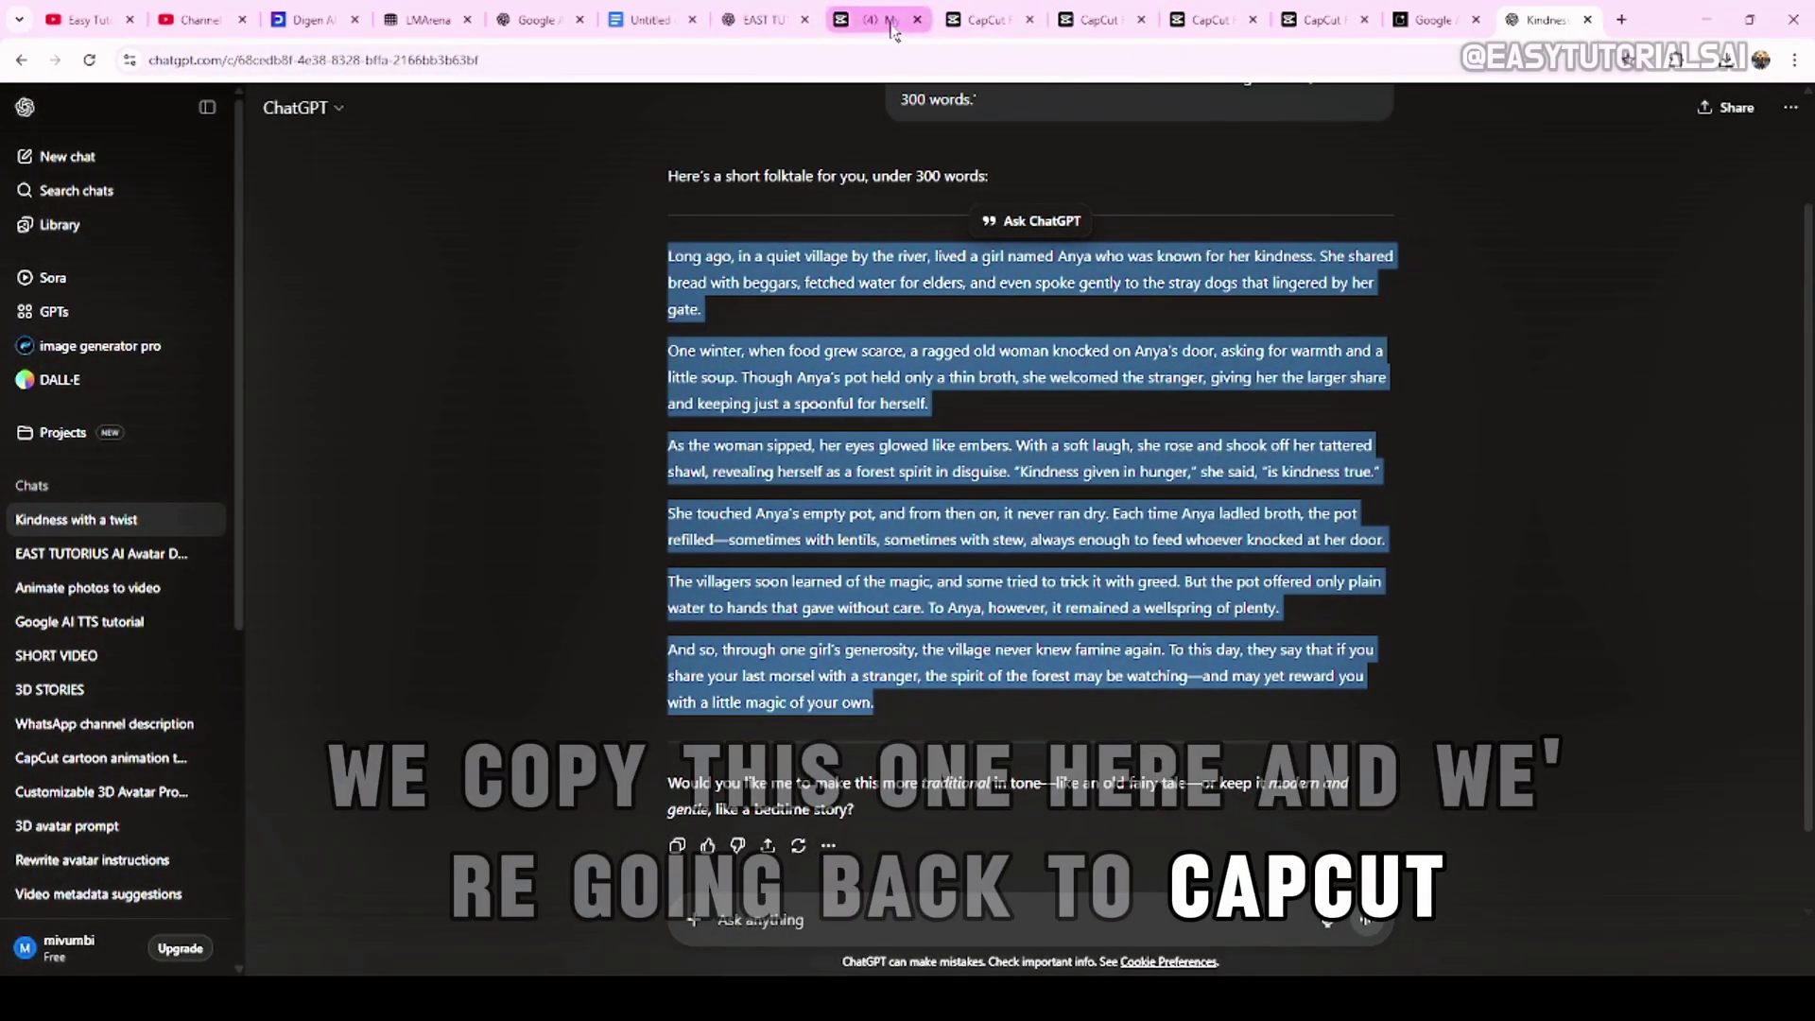
{"action": "left_click", "coordinate": [989, 21]}
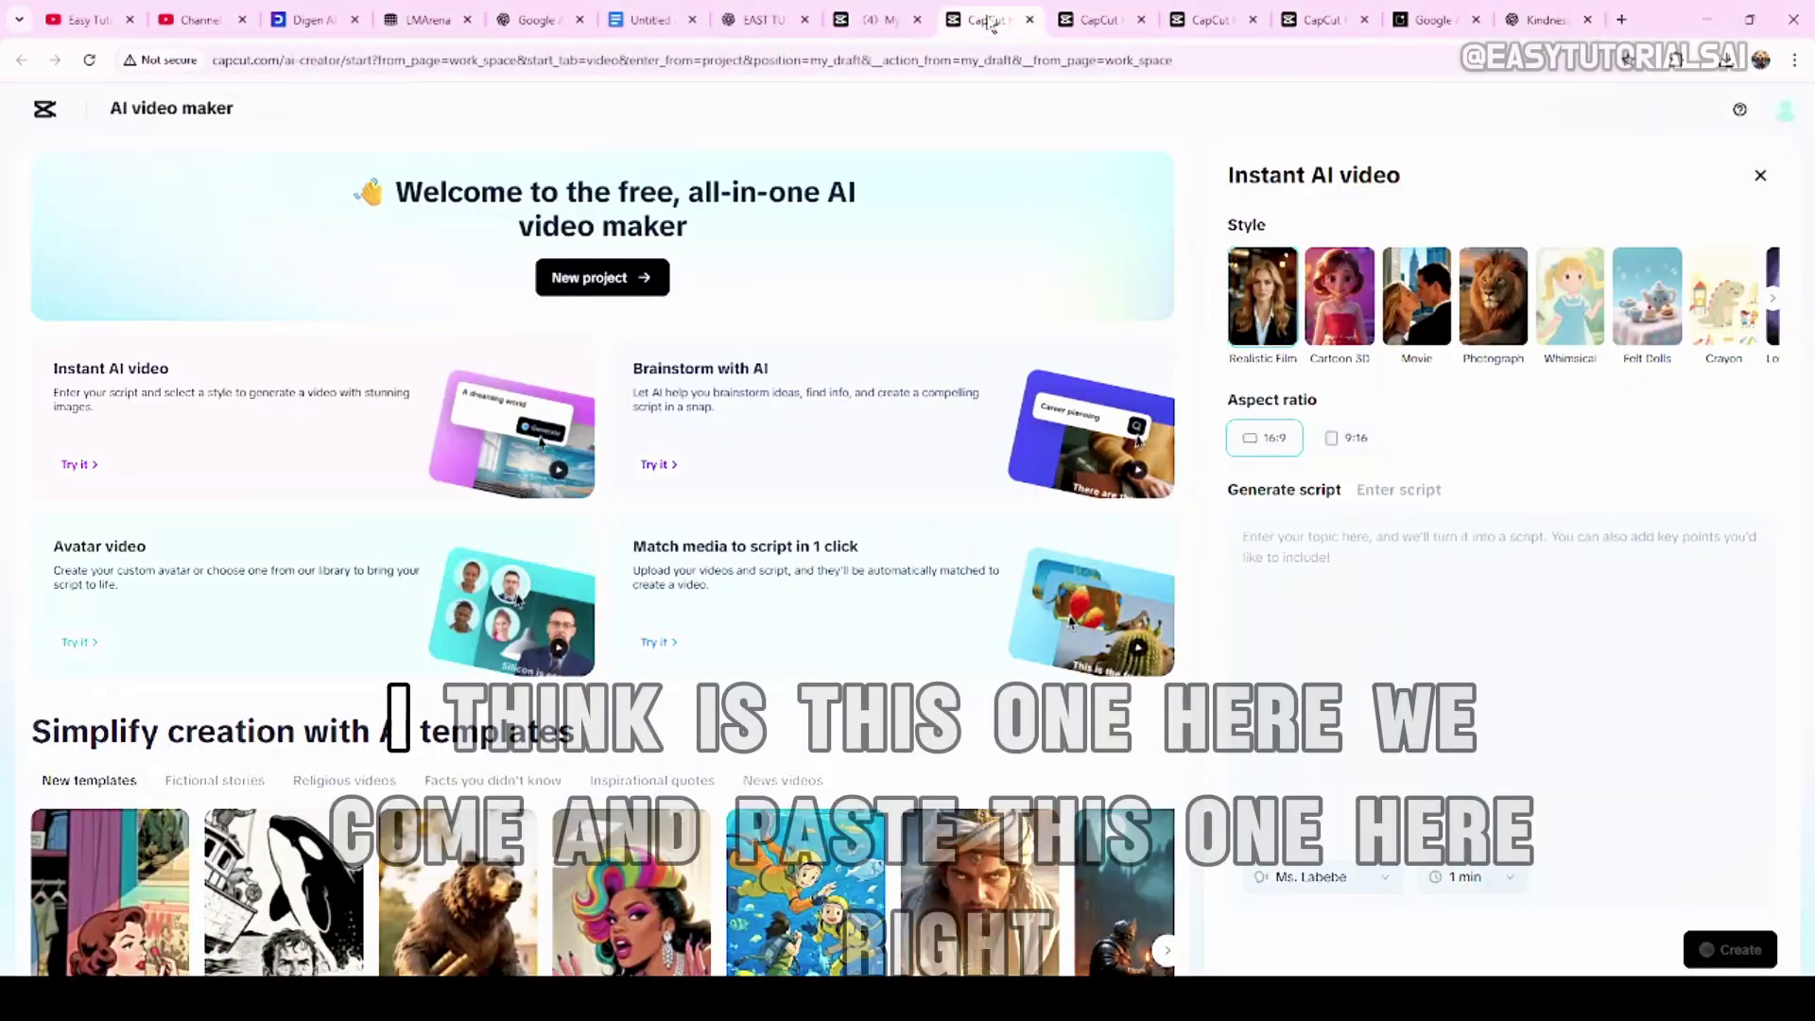
{"action": "left_click", "coordinate": [1323, 563]}
{"action": "key", "text": "ctrl+v"}
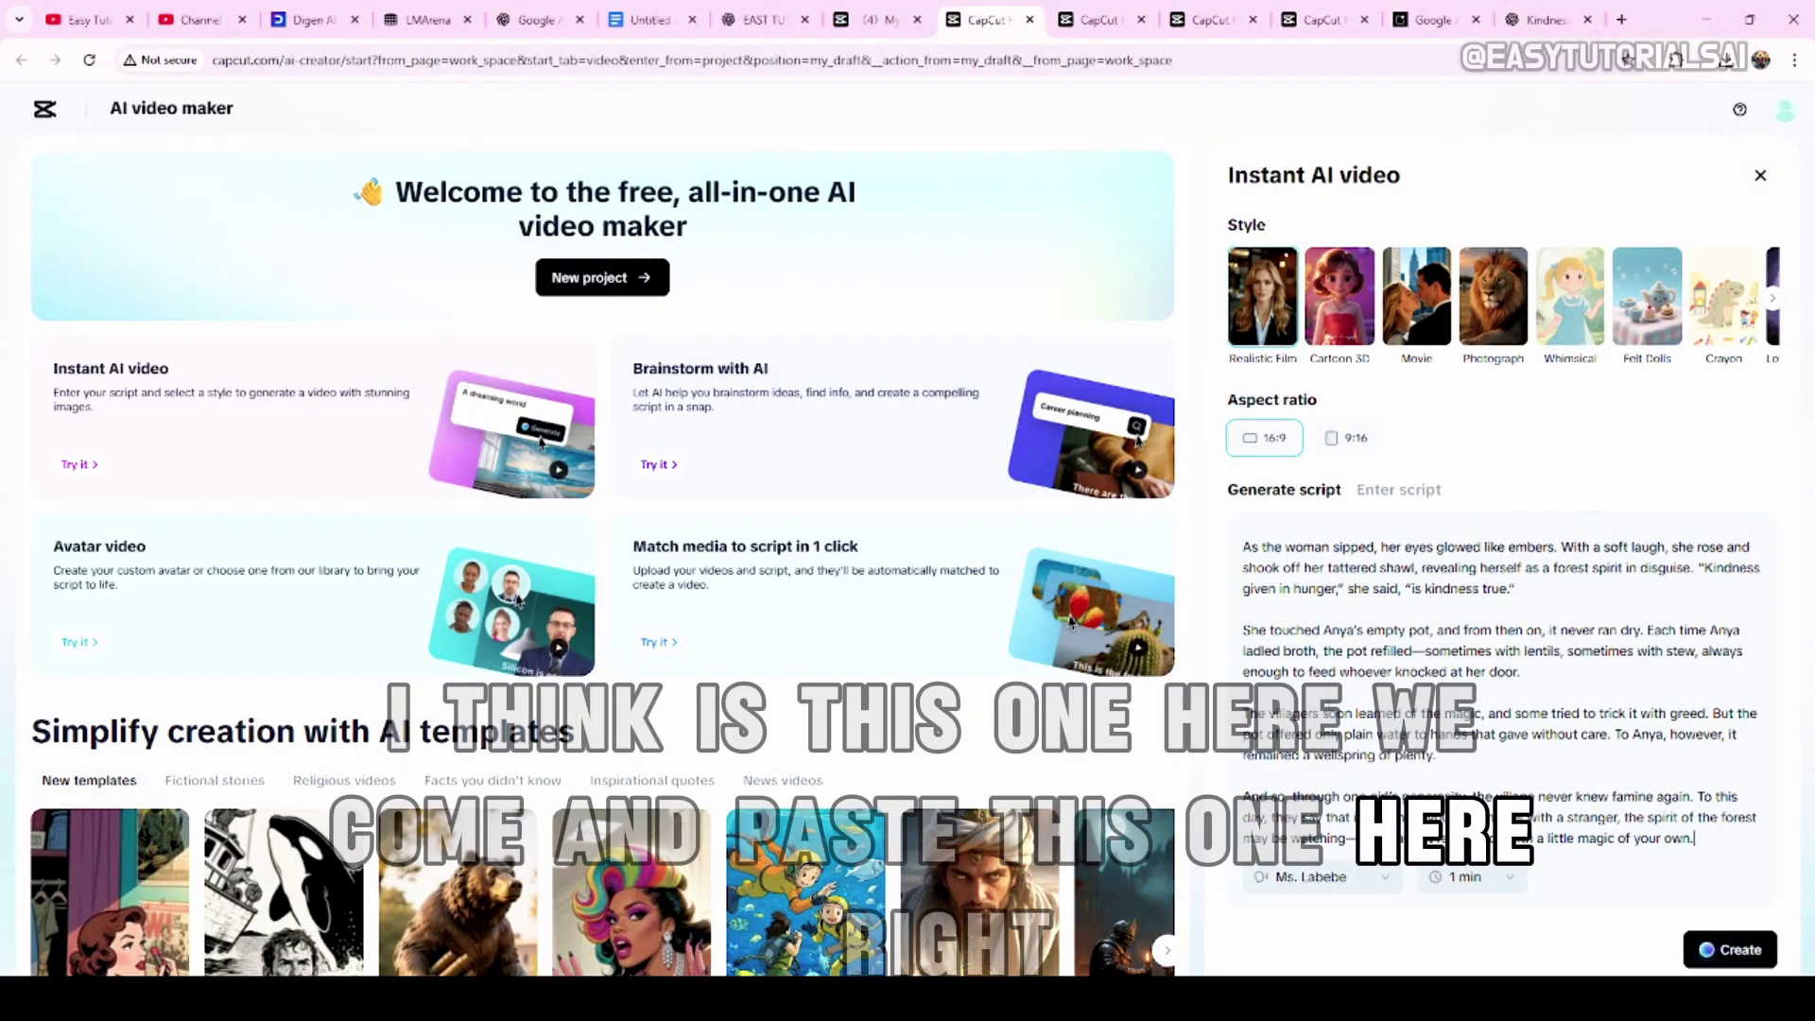
{"action": "scroll", "coordinate": [1399, 614], "scroll_direction": "up", "scroll_amount": 2}
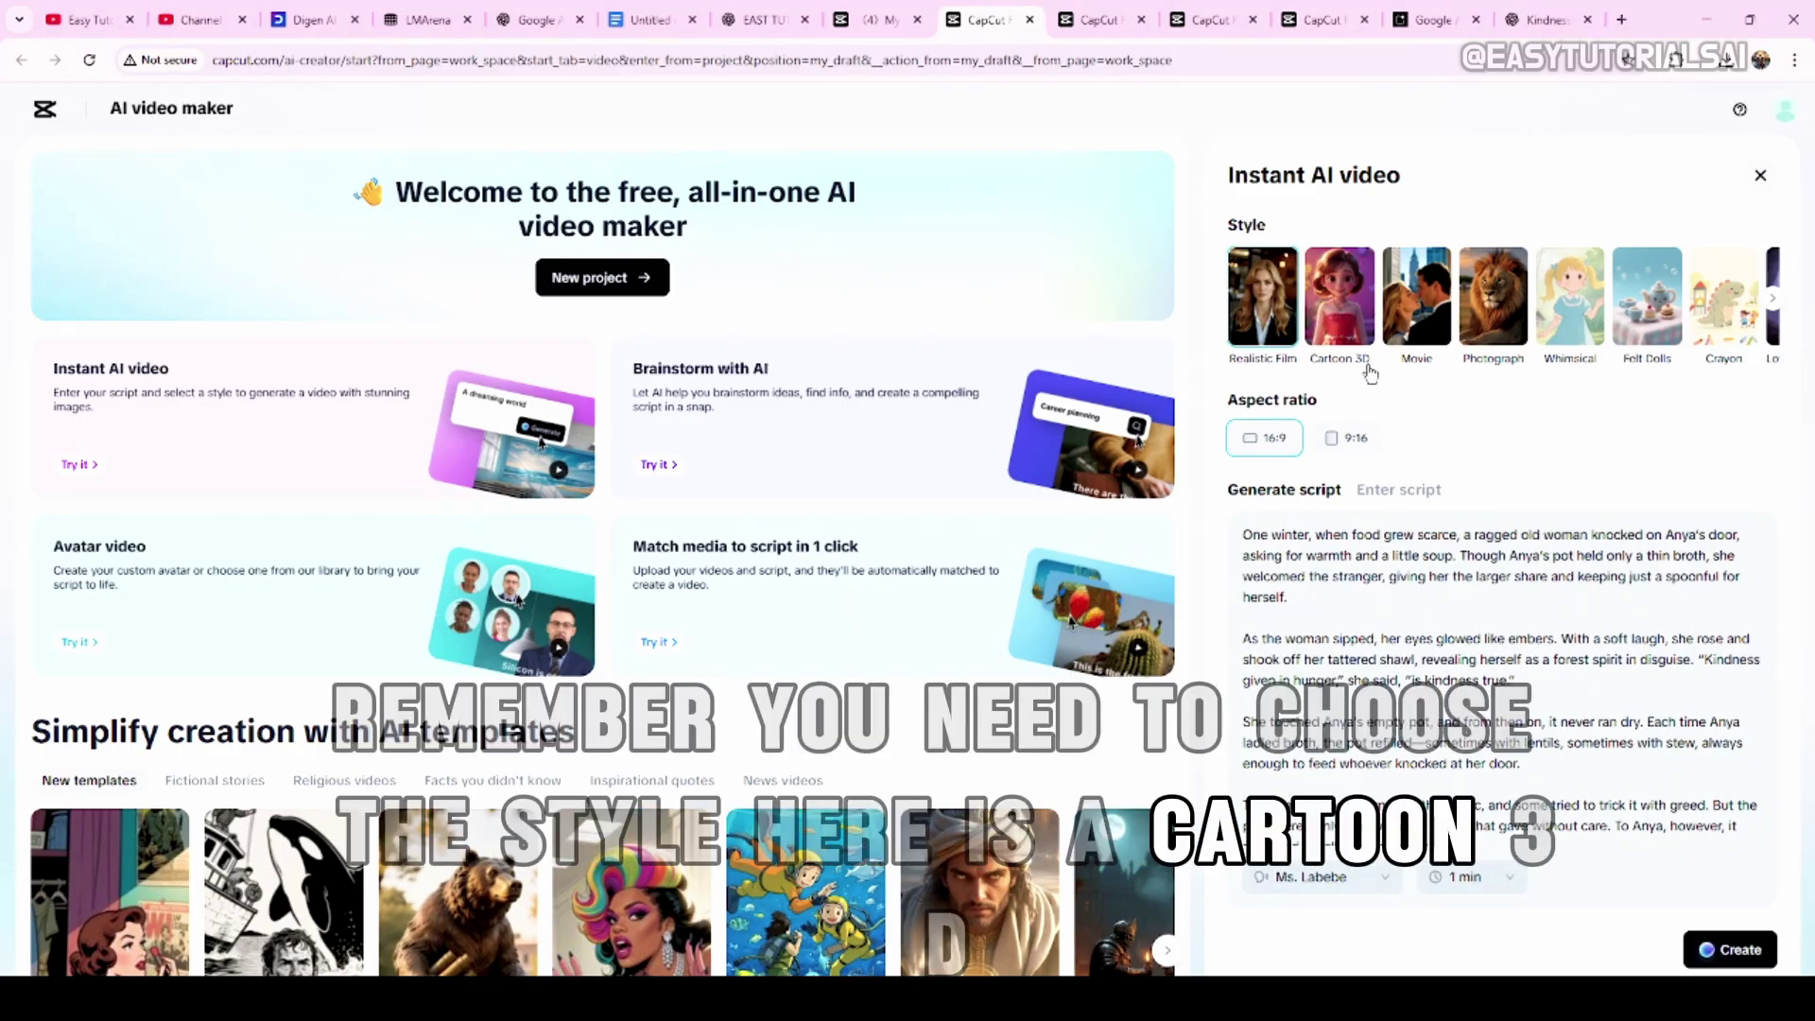
Browse the Style carousel and pick Cartoon 3D for the instant video
{"action": "left_click", "coordinate": [1775, 303]}
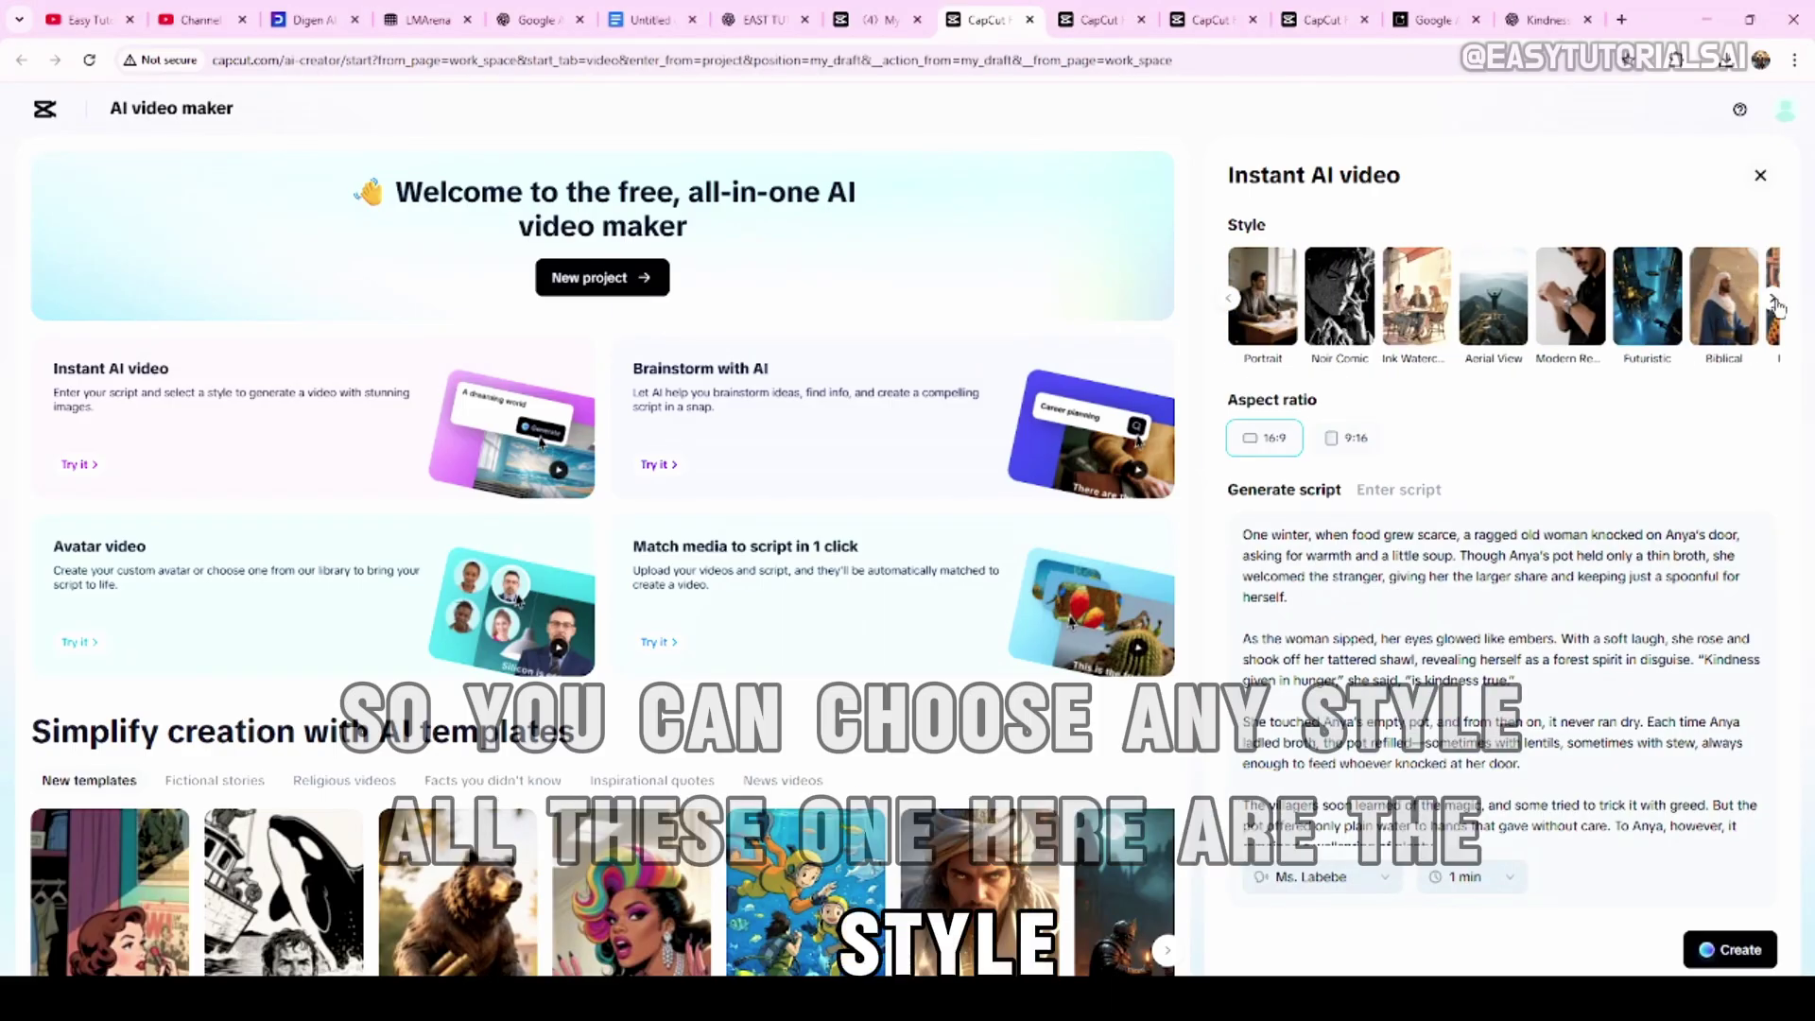
{"action": "left_click", "coordinate": [1774, 302]}
{"action": "left_click", "coordinate": [1775, 303]}
{"action": "left_click", "coordinate": [1774, 302]}
{"action": "left_click", "coordinate": [1774, 302]}
{"action": "left_click", "coordinate": [1774, 303]}
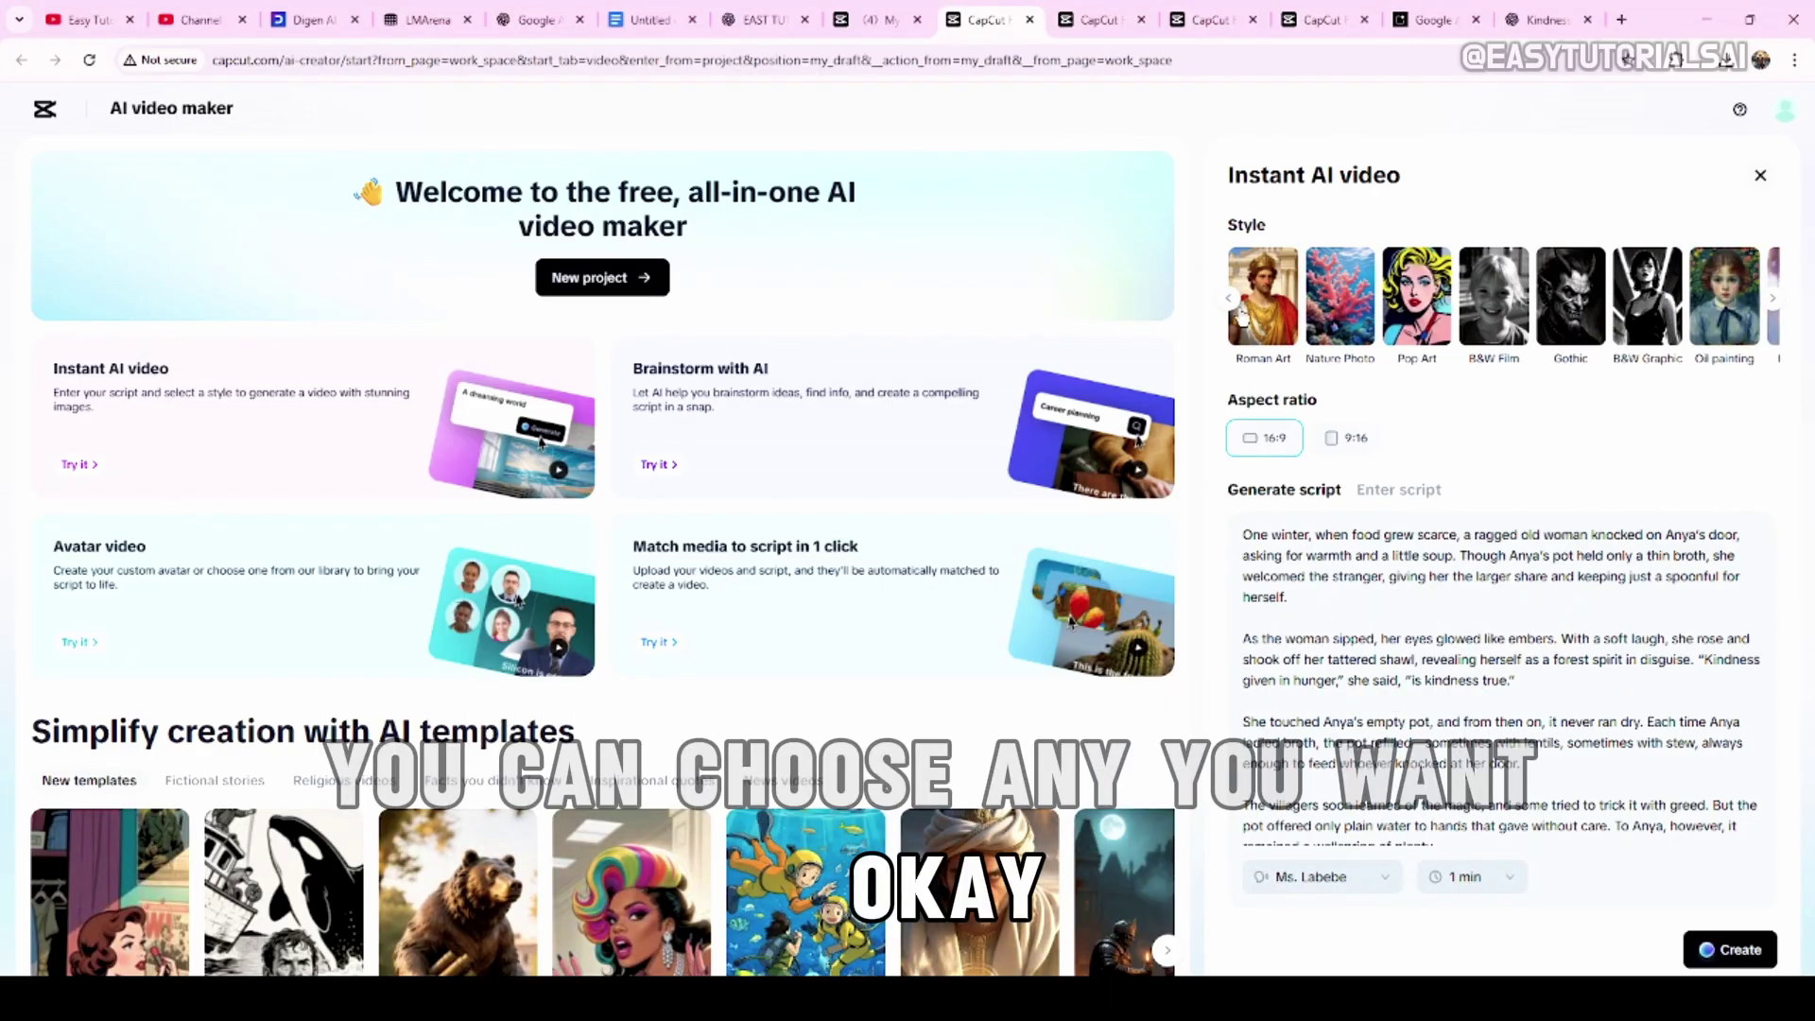
{"action": "left_click", "coordinate": [1230, 302]}
{"action": "left_click", "coordinate": [1230, 302]}
{"action": "left_click", "coordinate": [1230, 304]}
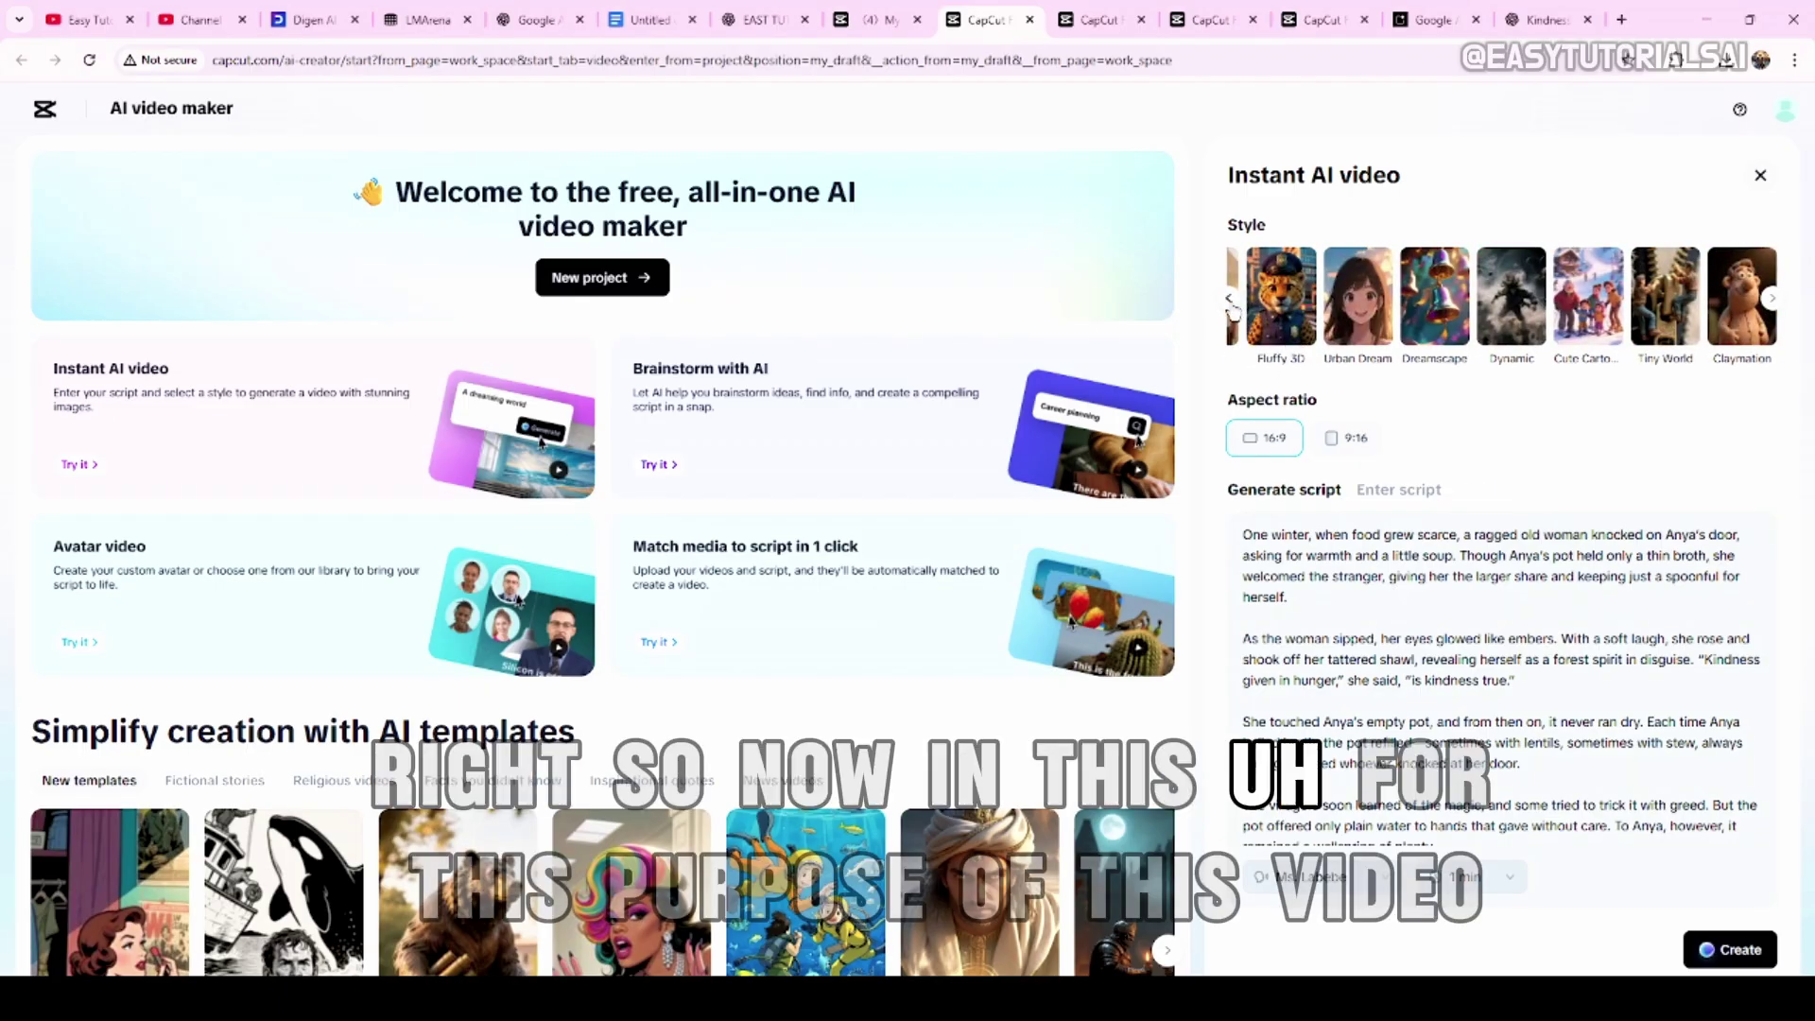
{"action": "left_click", "coordinate": [1230, 302]}
{"action": "left_click", "coordinate": [1230, 303]}
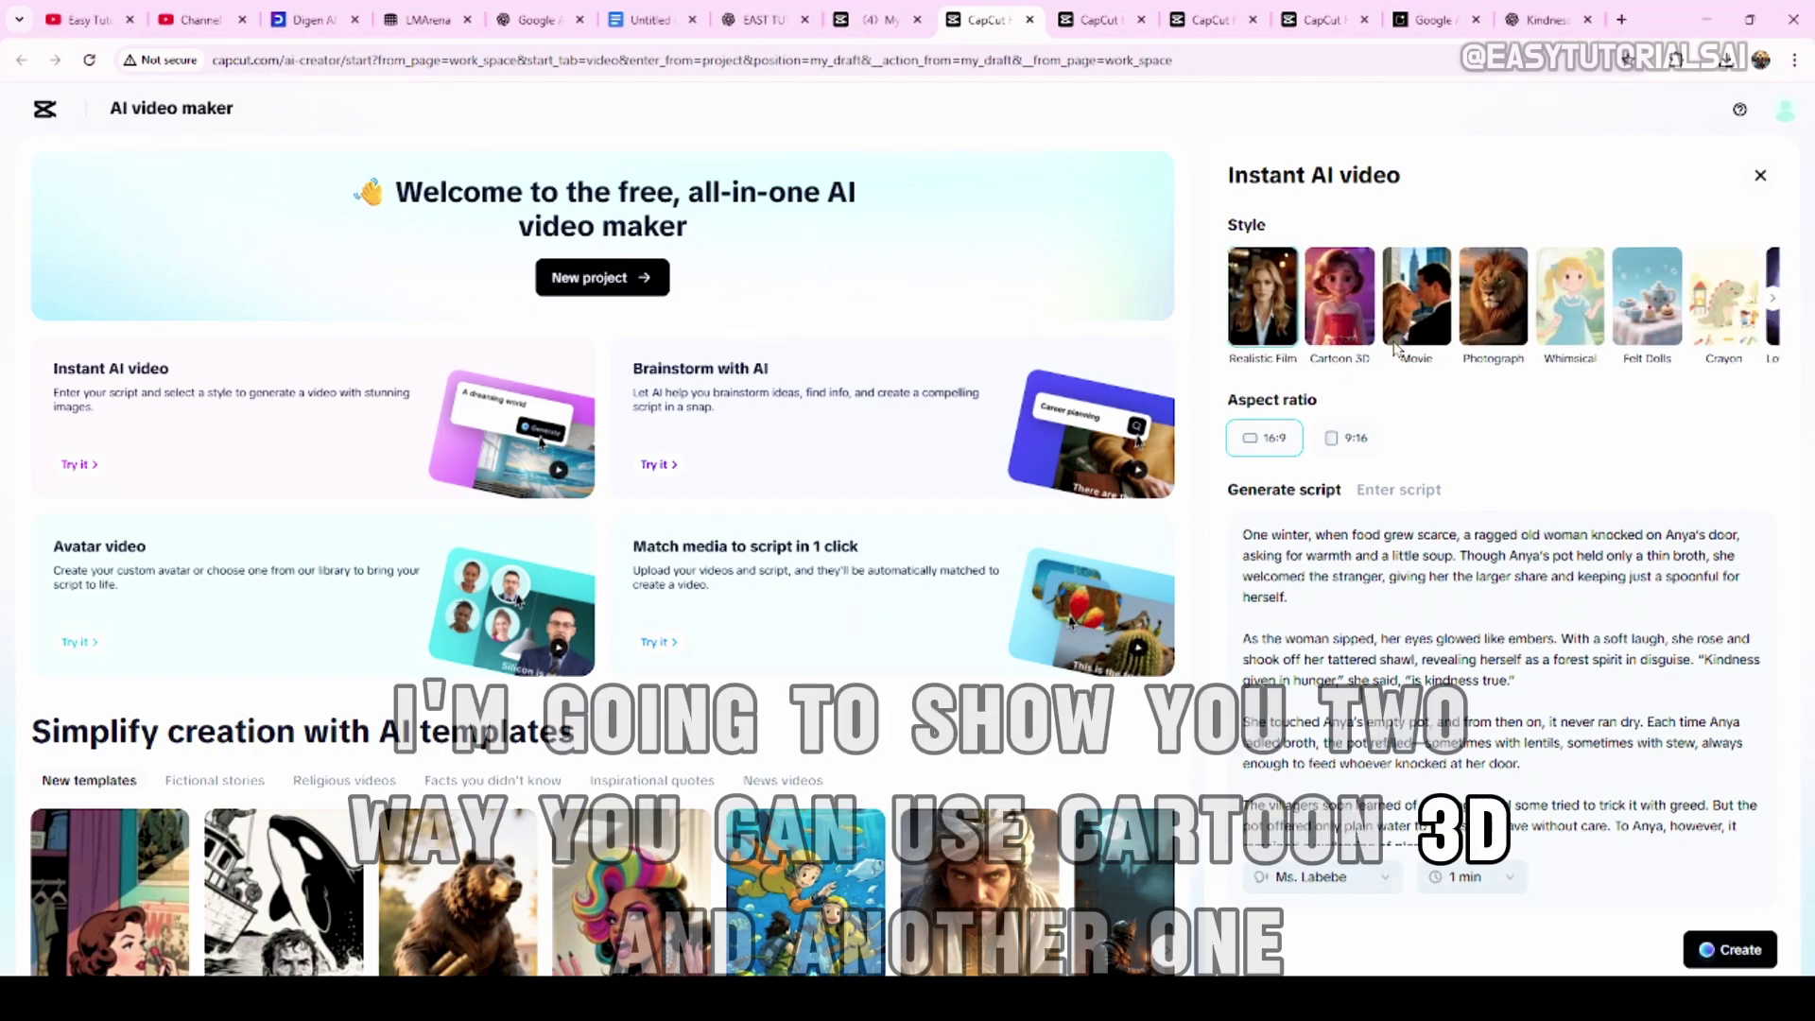
{"action": "left_click", "coordinate": [1774, 299]}
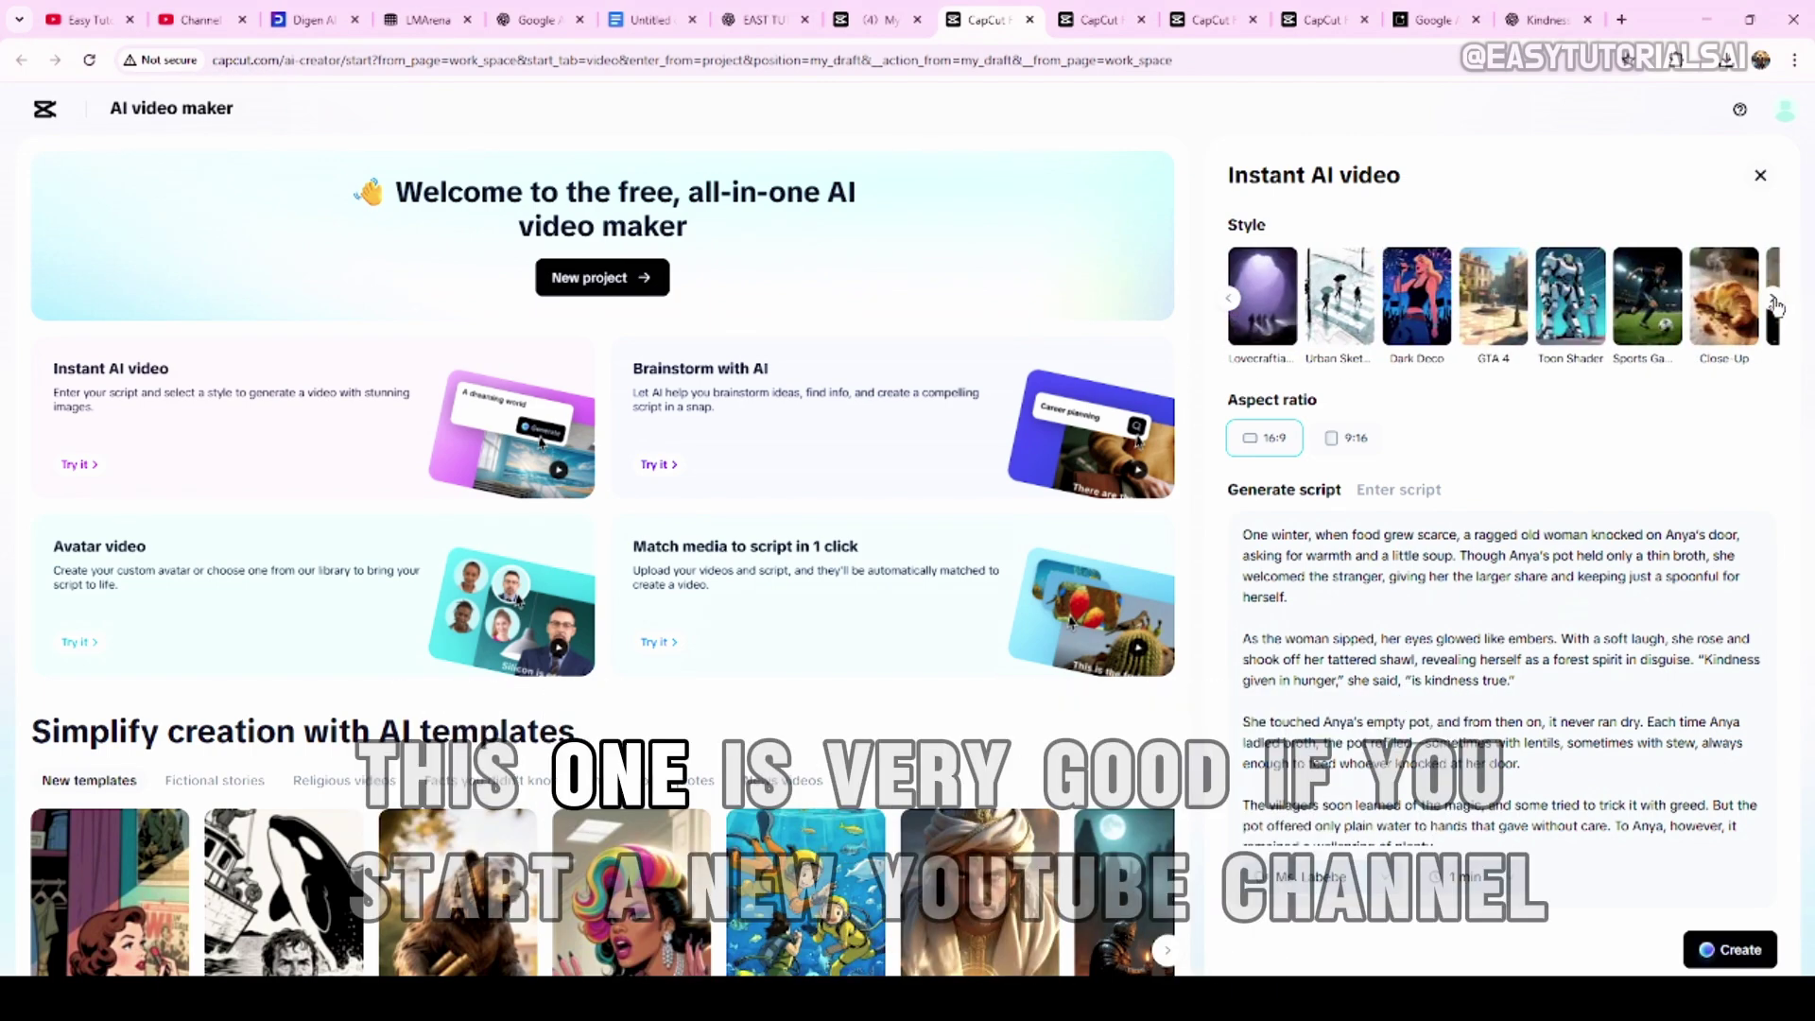
{"action": "left_click", "coordinate": [1775, 300]}
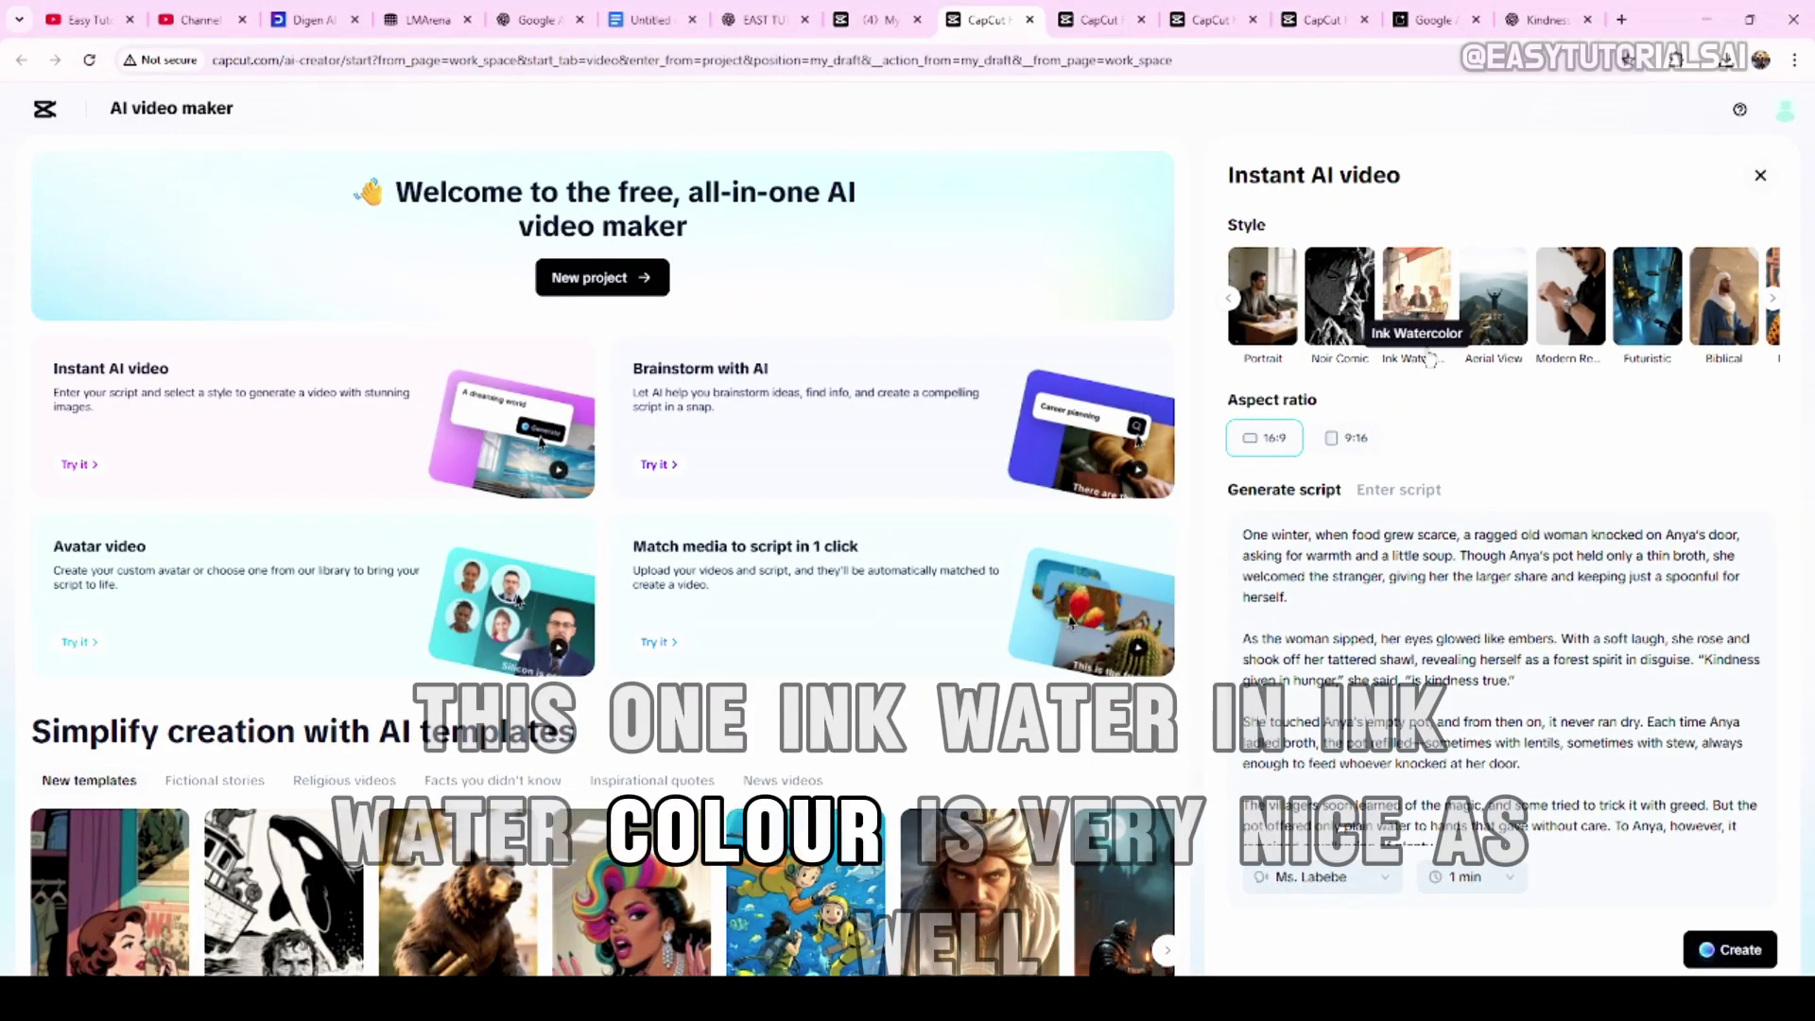
{"action": "left_click", "coordinate": [1229, 301]}
{"action": "left_click", "coordinate": [1229, 301]}
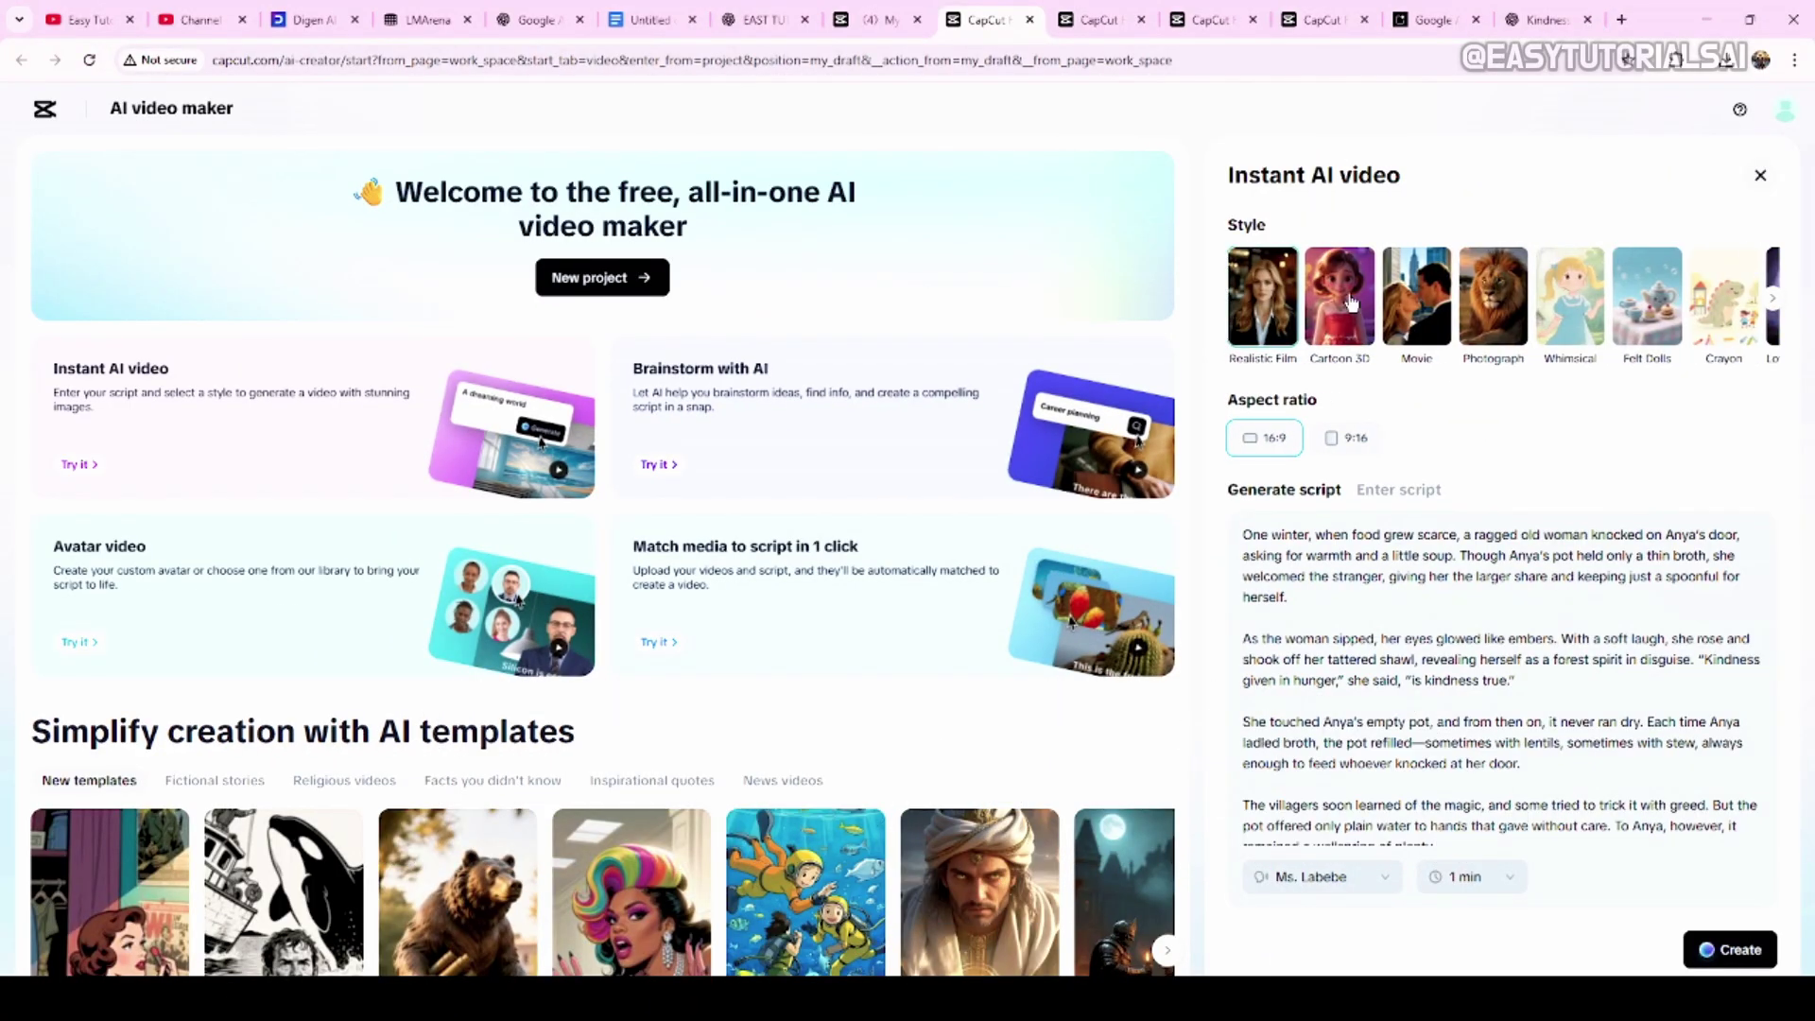
{"action": "left_click", "coordinate": [1337, 303]}
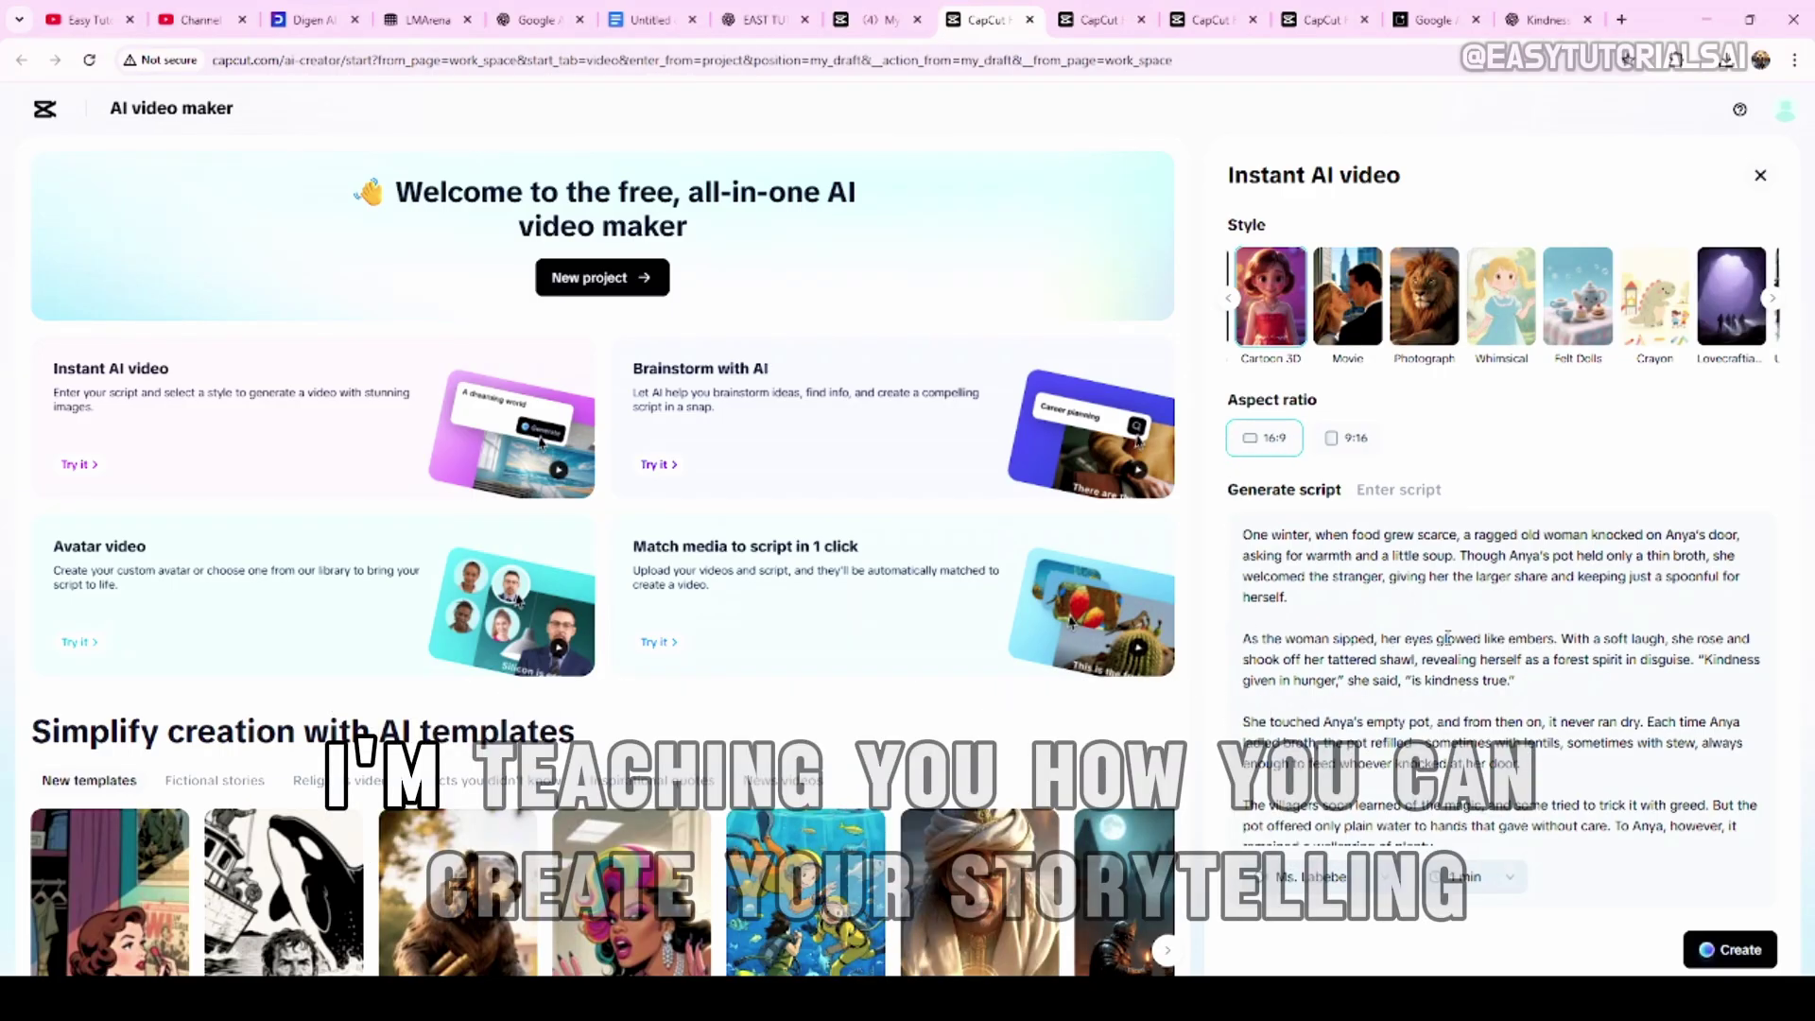
{"action": "scroll", "coordinate": [1448, 638], "scroll_direction": "down", "scroll_amount": 2}
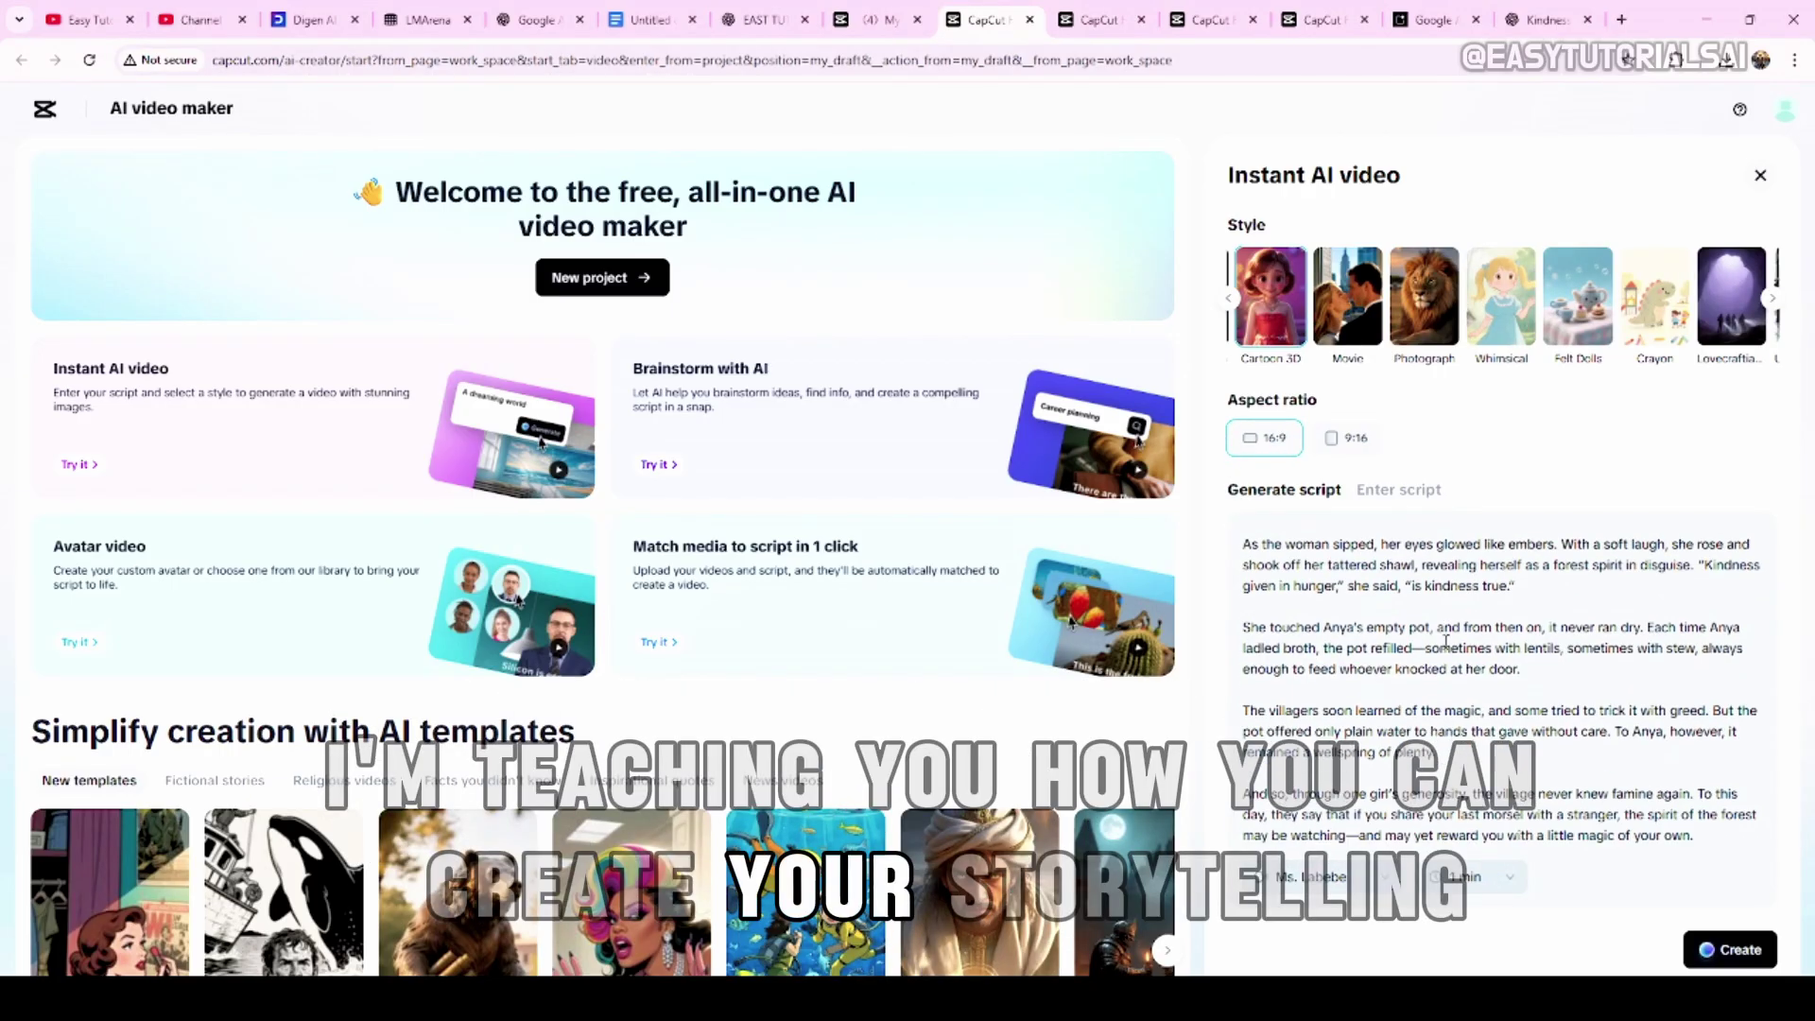
{"action": "scroll", "coordinate": [1444, 653], "scroll_direction": "up", "scroll_amount": 4}
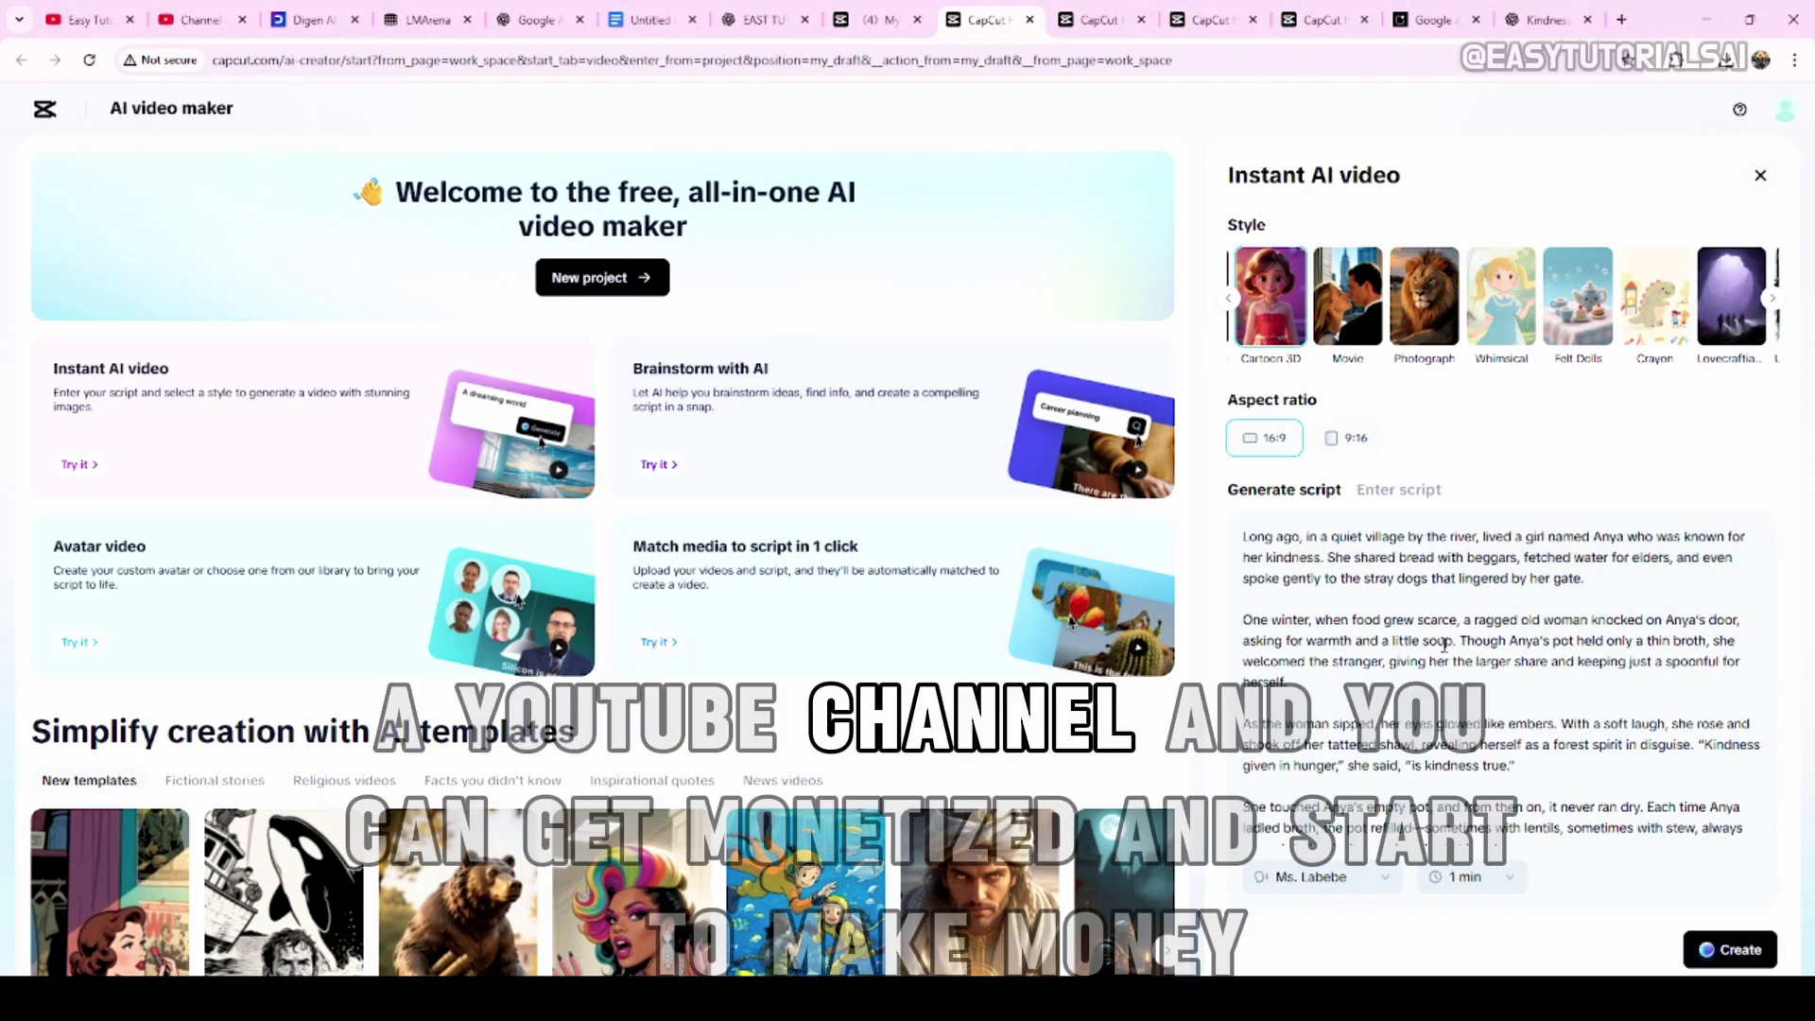
{"action": "scroll", "coordinate": [1445, 643], "scroll_direction": "down", "scroll_amount": 4}
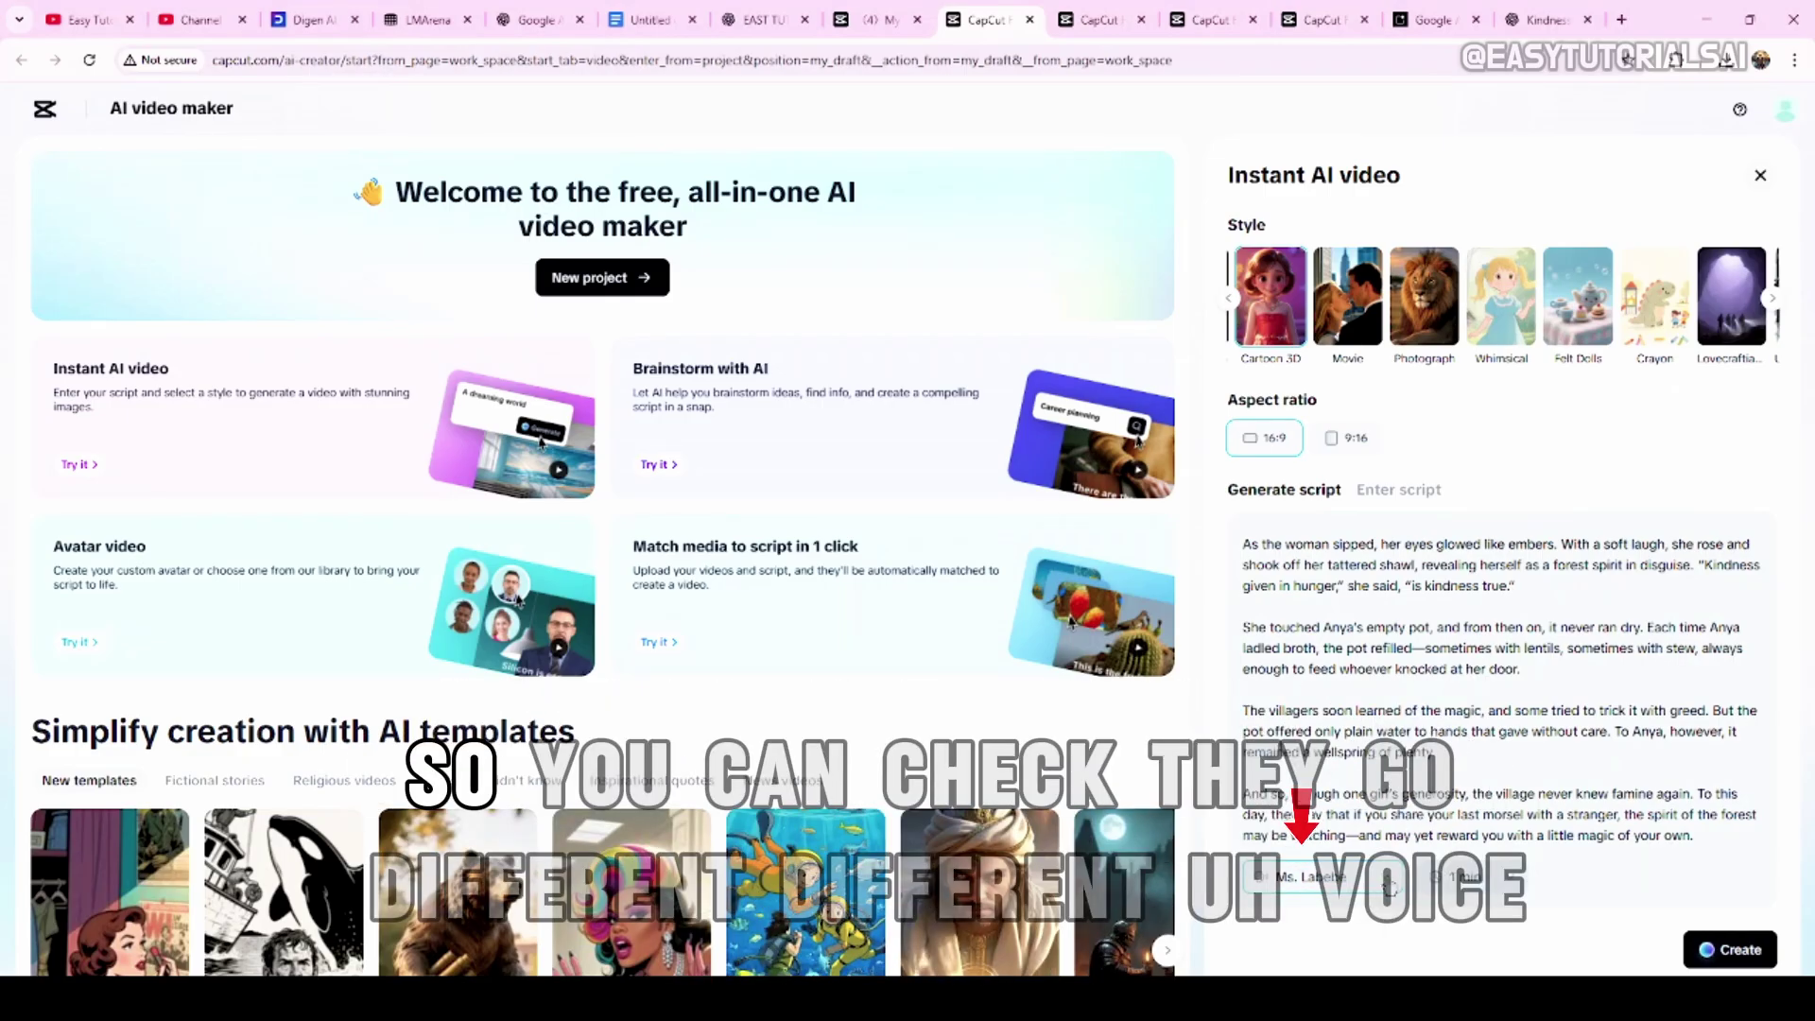
Set the narration voice to Excited Commentator and the video duration to 3 min
{"action": "left_click", "coordinate": [1385, 877]}
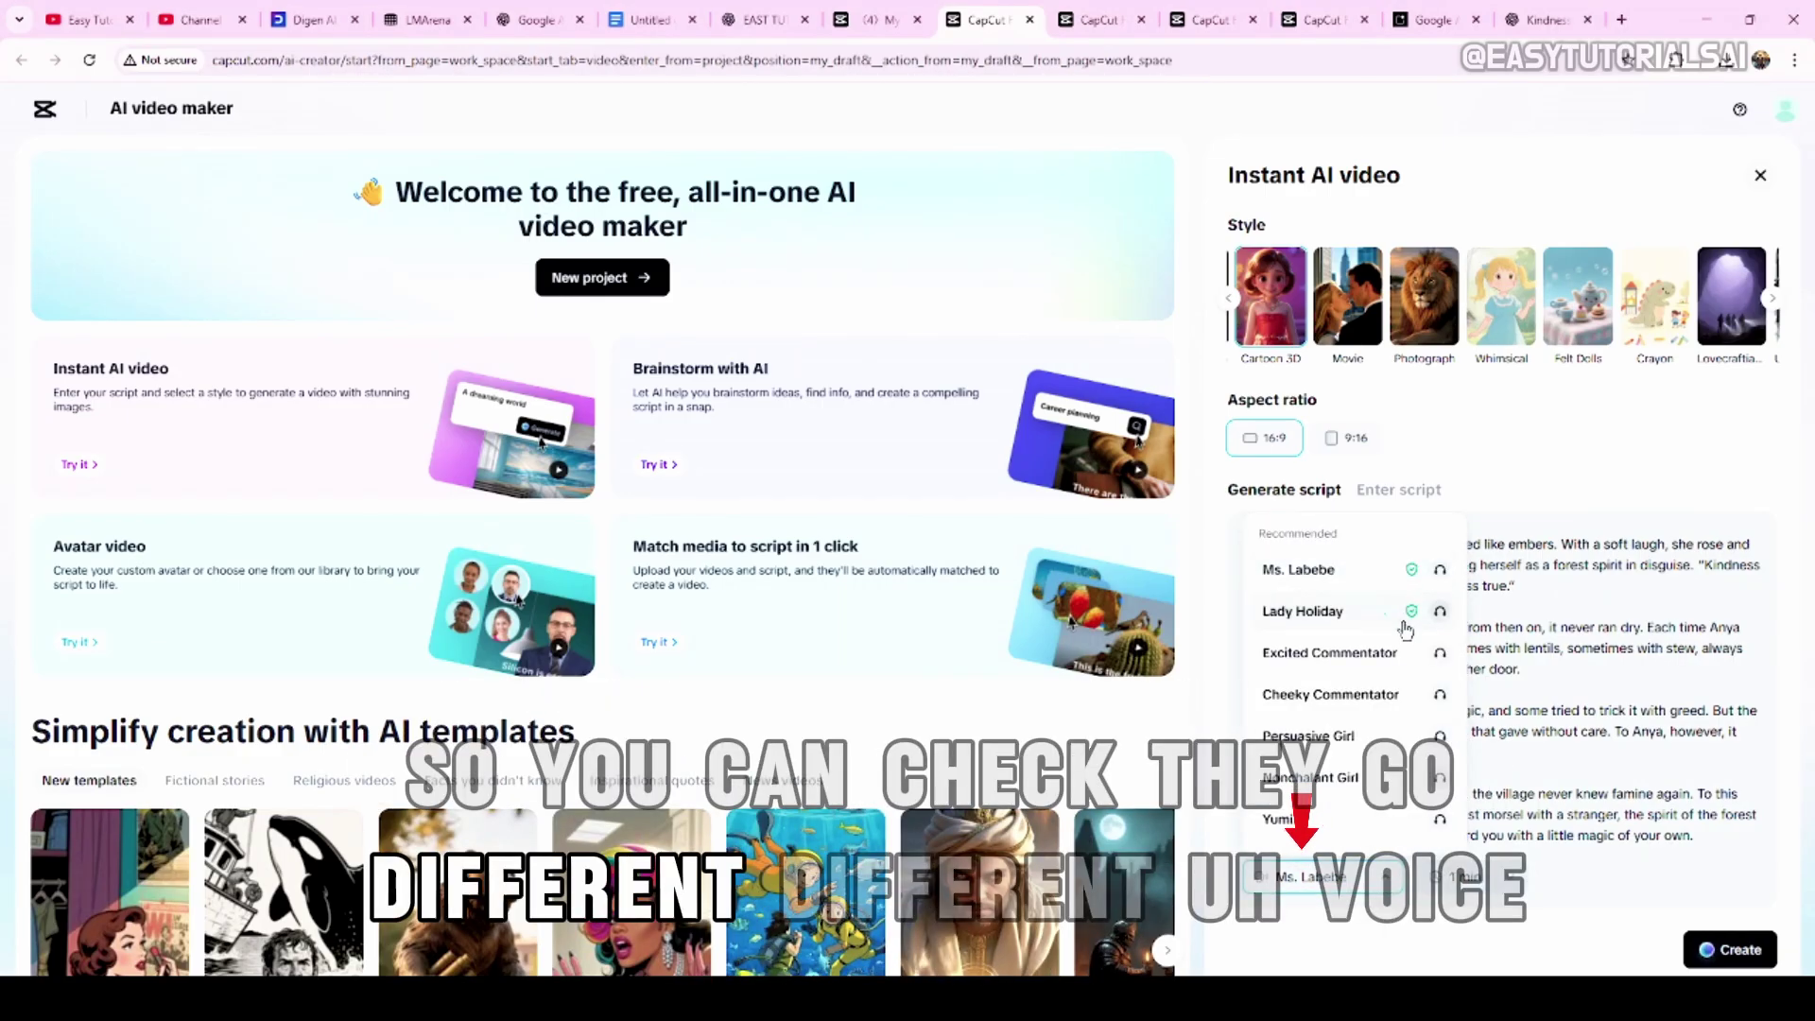
{"action": "scroll", "coordinate": [1314, 652], "scroll_direction": "down", "scroll_amount": 2}
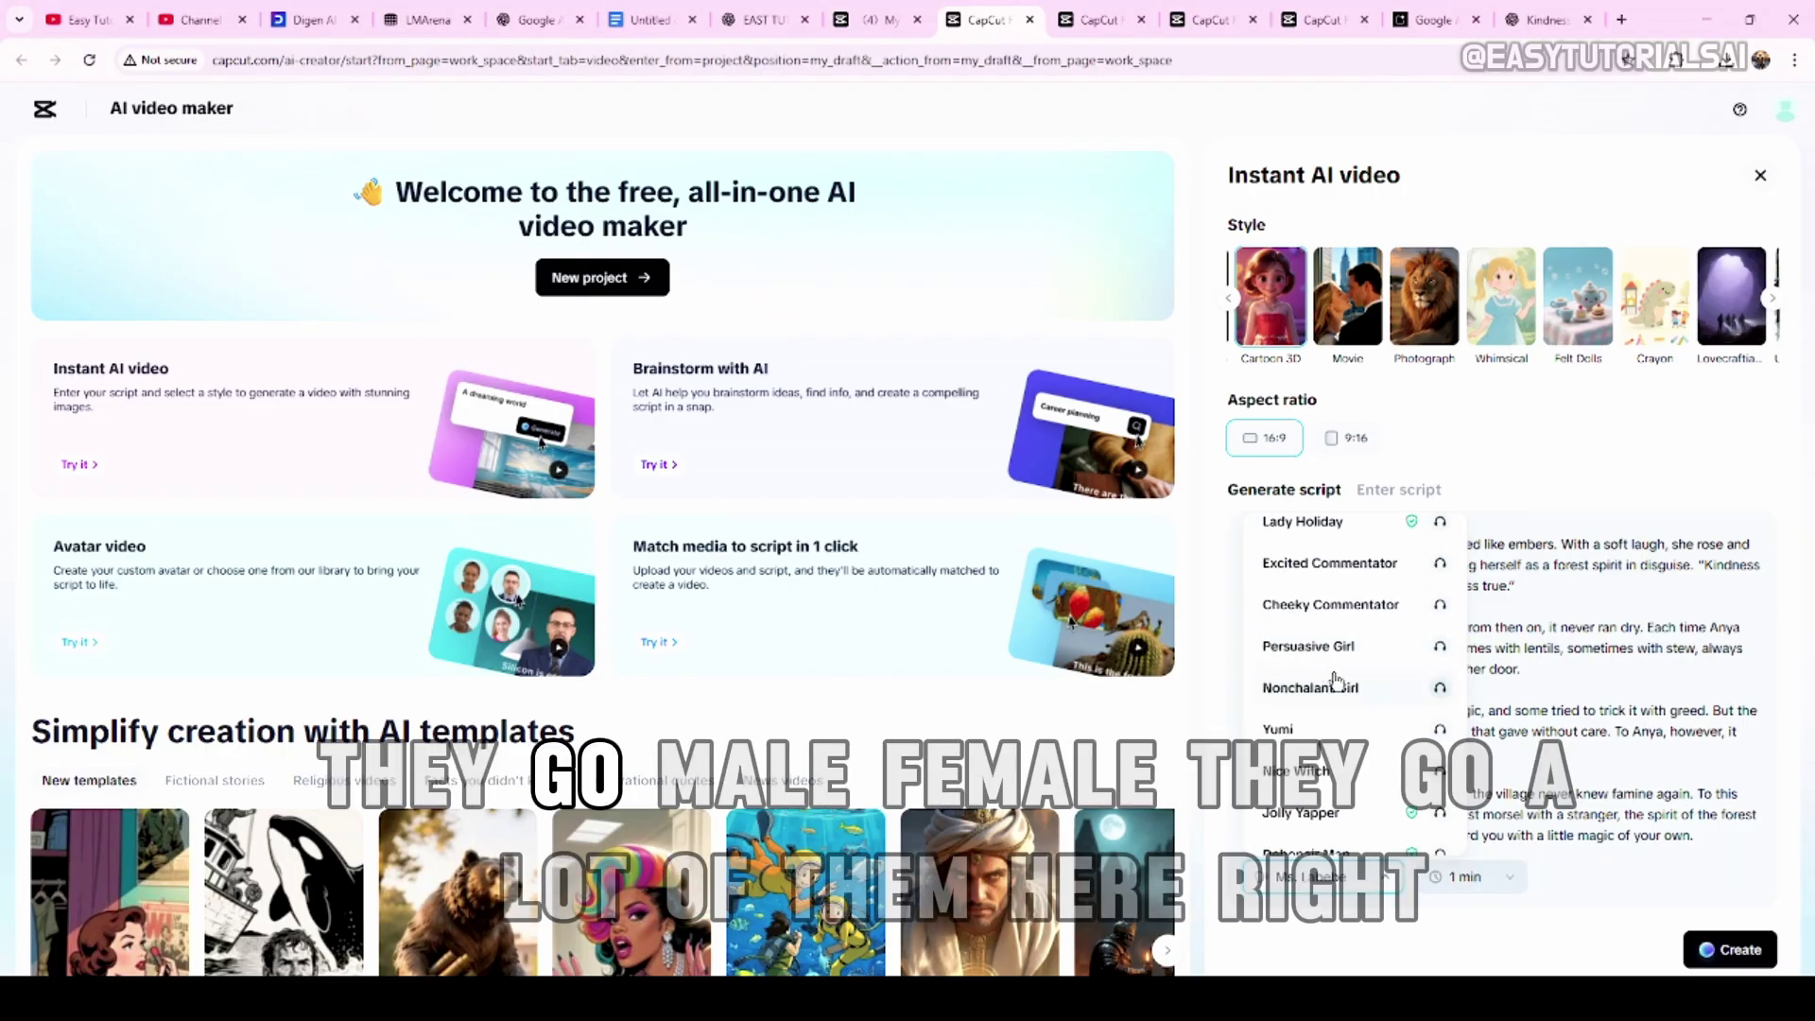
{"action": "scroll", "coordinate": [1323, 679], "scroll_direction": "down", "scroll_amount": 5}
{"action": "scroll", "coordinate": [1335, 680], "scroll_direction": "down", "scroll_amount": 5}
{"action": "scroll", "coordinate": [1336, 681], "scroll_direction": "down", "scroll_amount": 2}
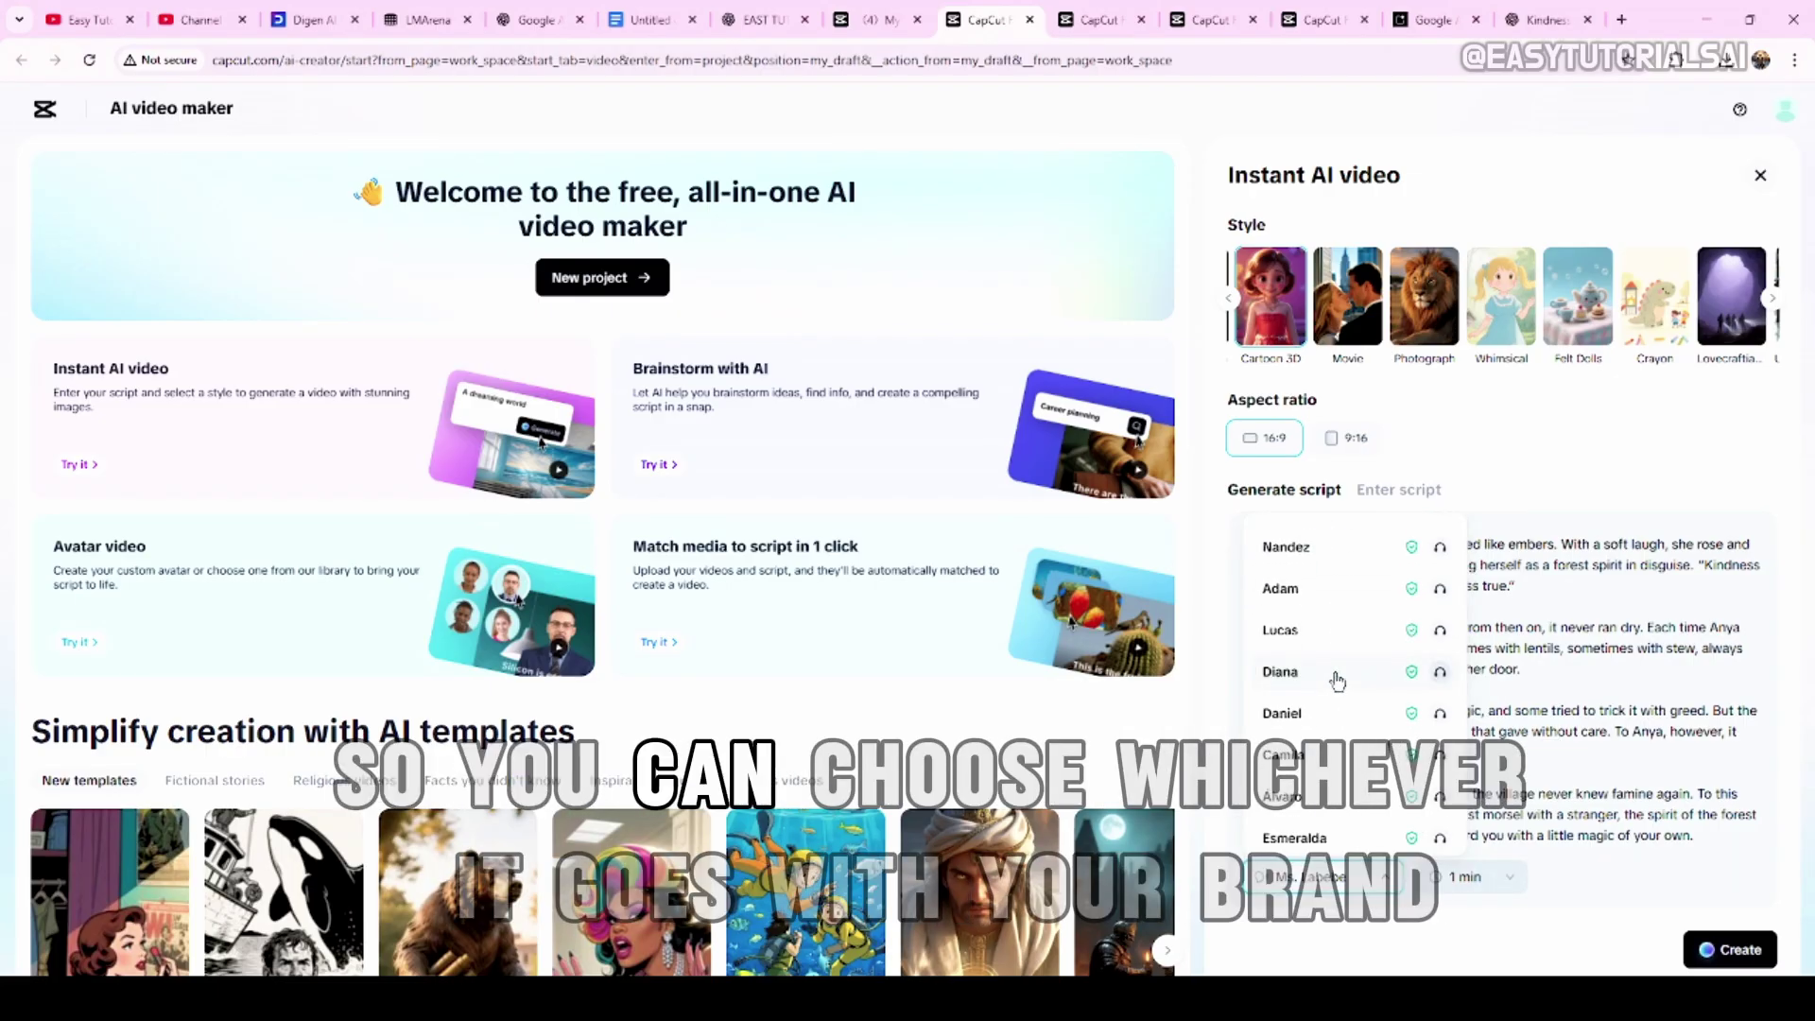
{"action": "scroll", "coordinate": [1339, 677], "scroll_direction": "up", "scroll_amount": 8}
{"action": "scroll", "coordinate": [1343, 672], "scroll_direction": "up", "scroll_amount": 3}
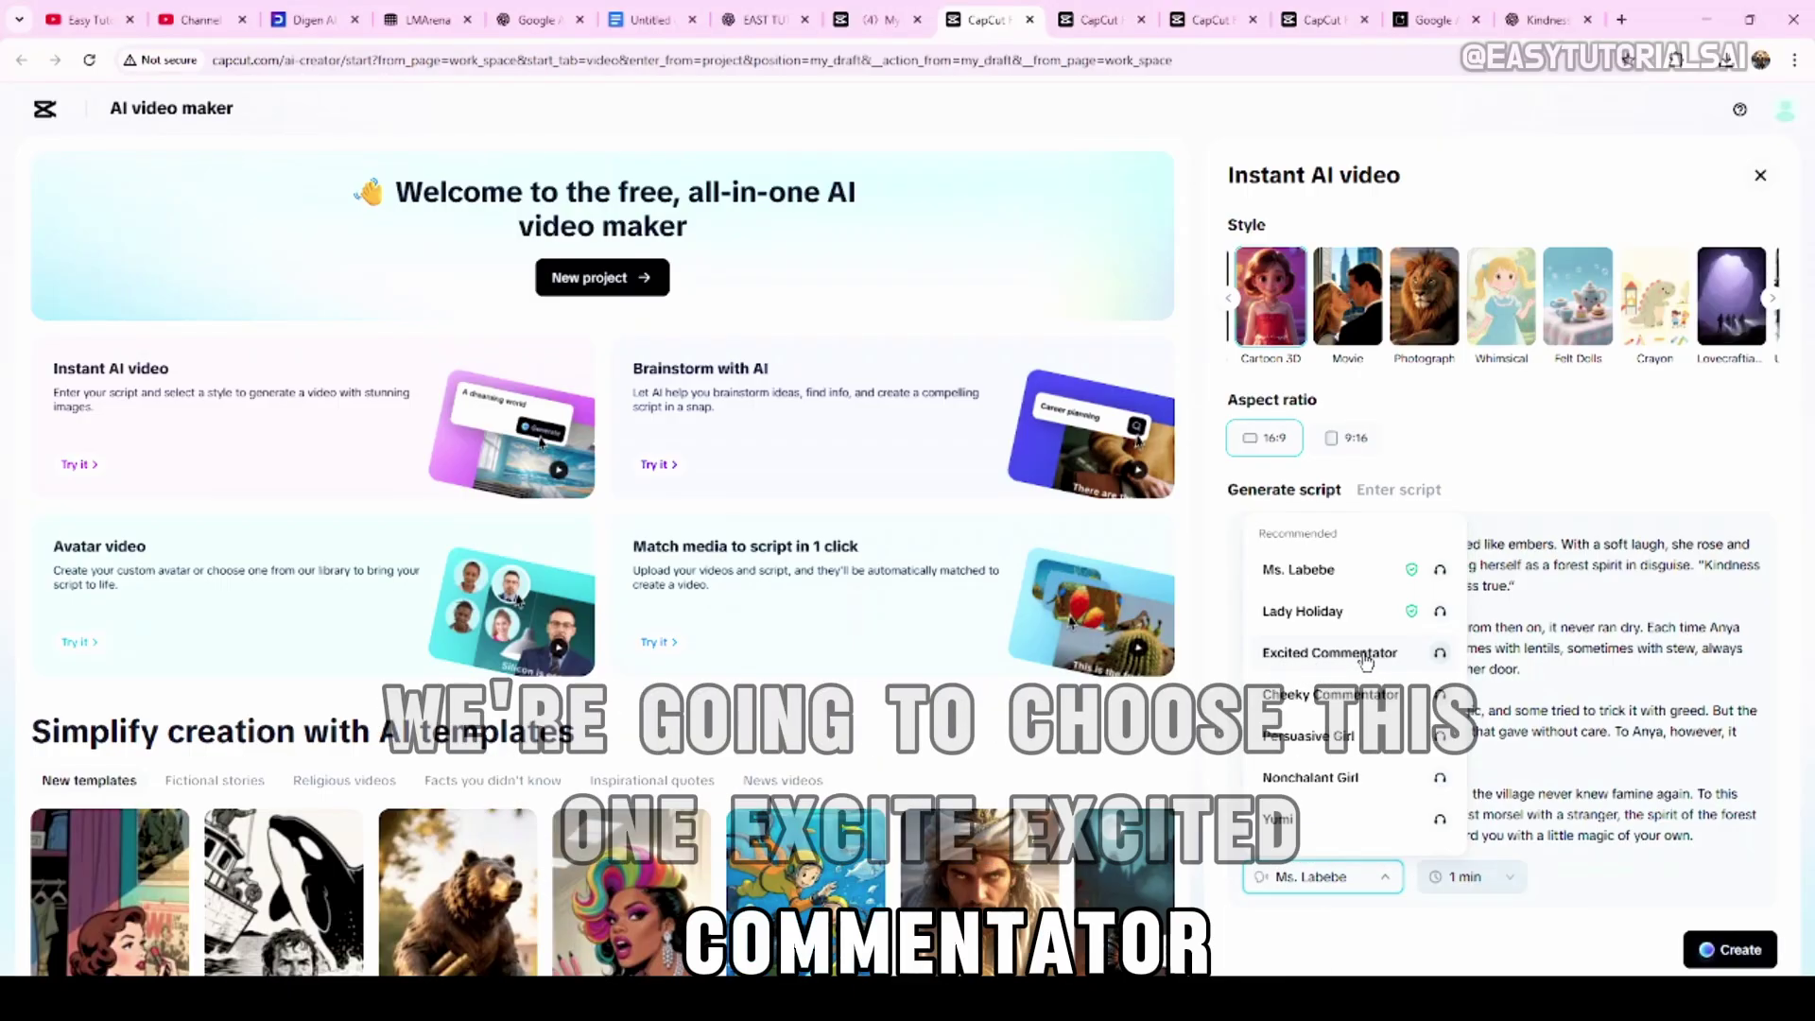
{"action": "left_click", "coordinate": [1365, 662]}
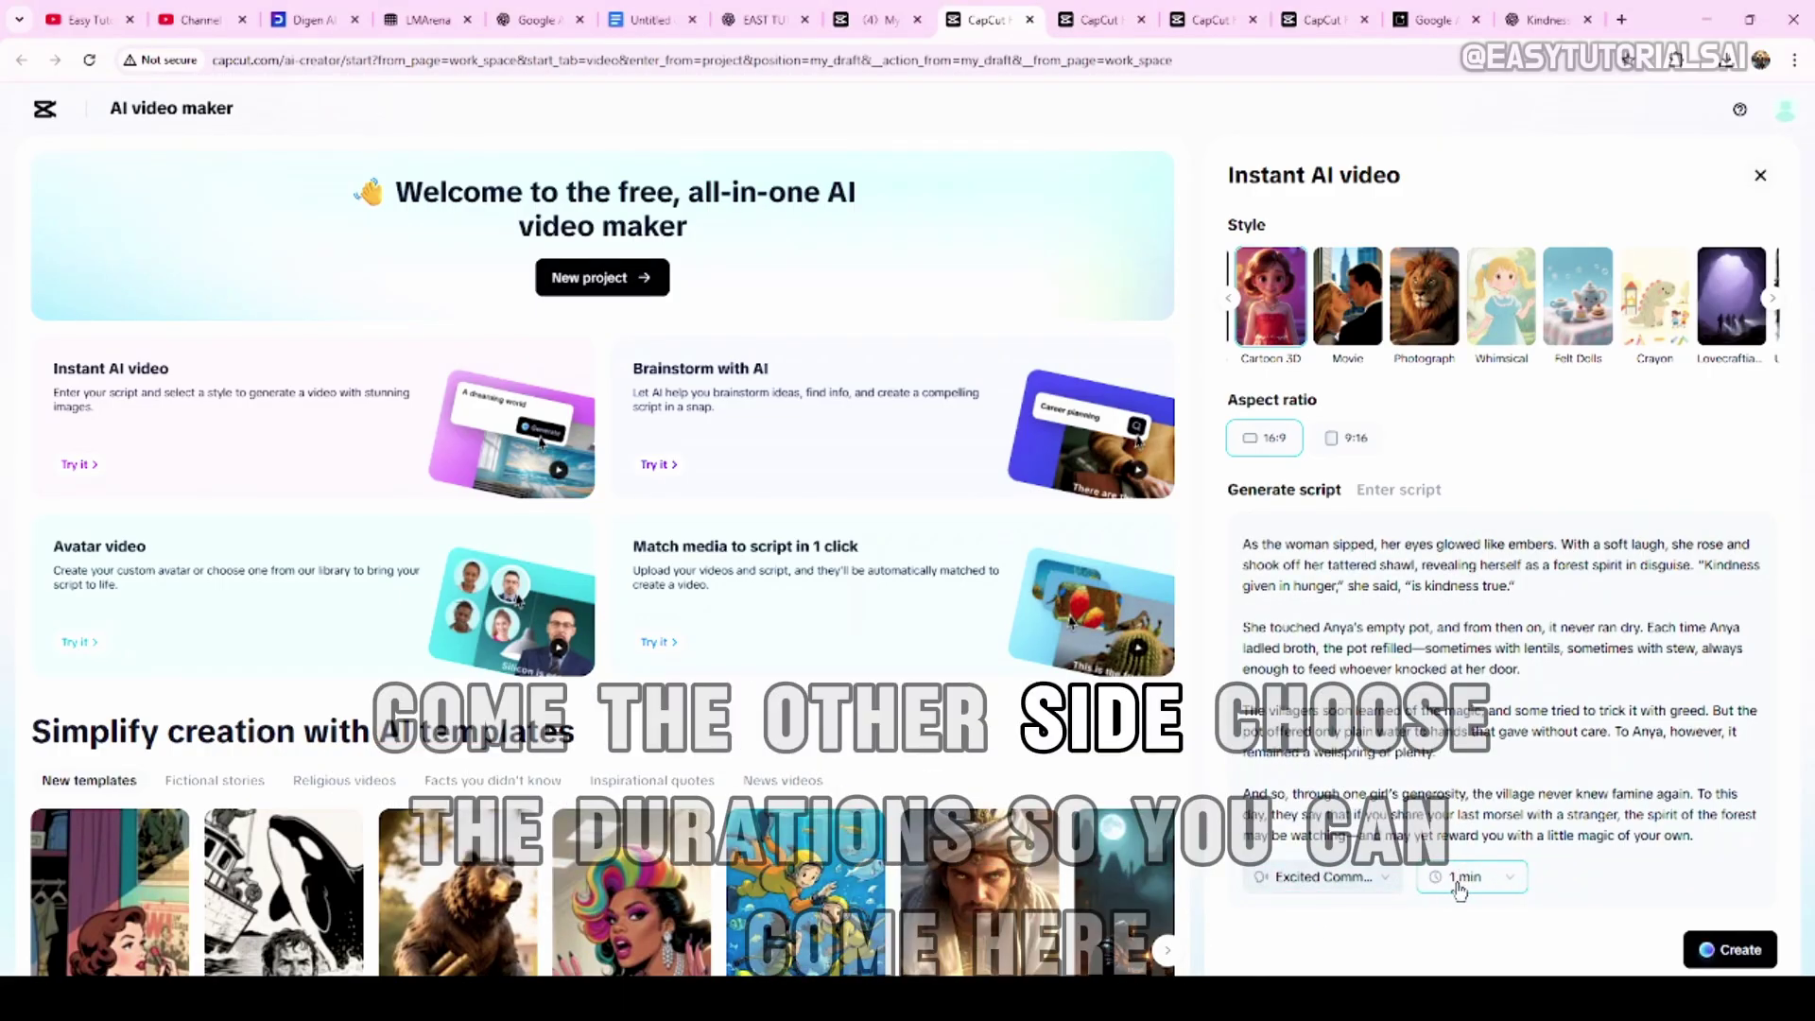
{"action": "left_click", "coordinate": [1510, 880]}
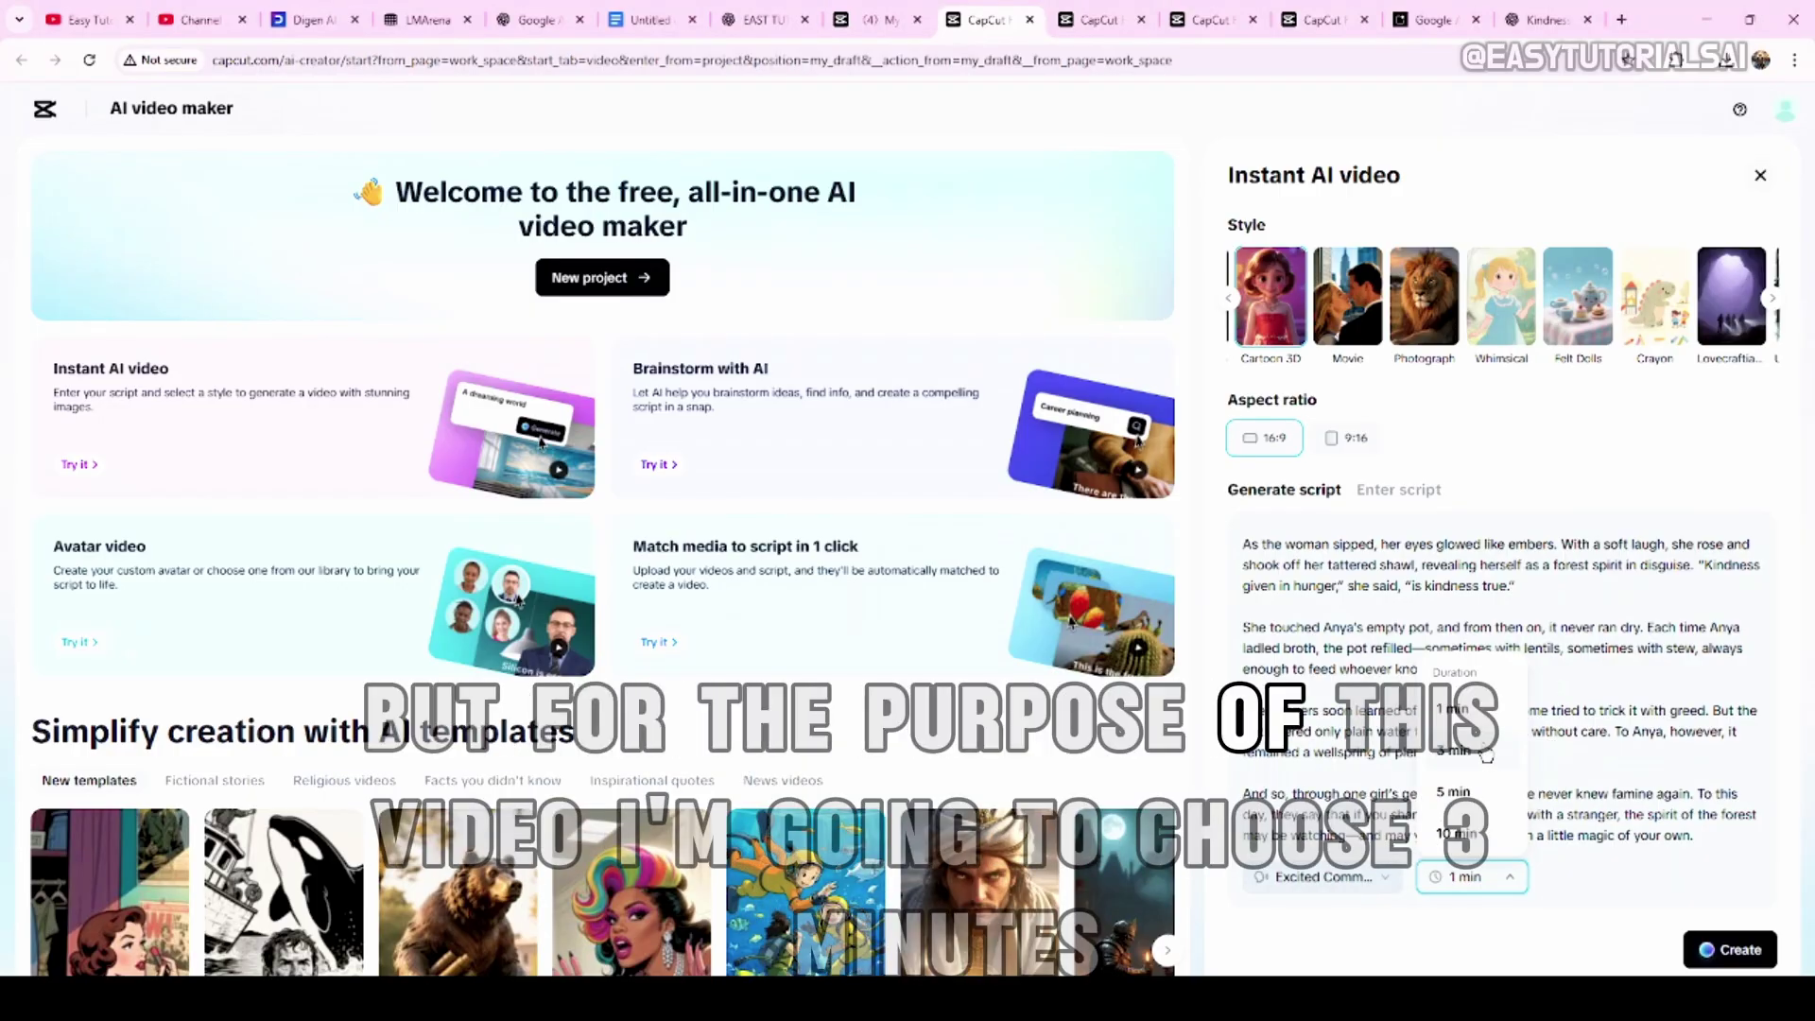
{"action": "left_click", "coordinate": [1481, 753]}
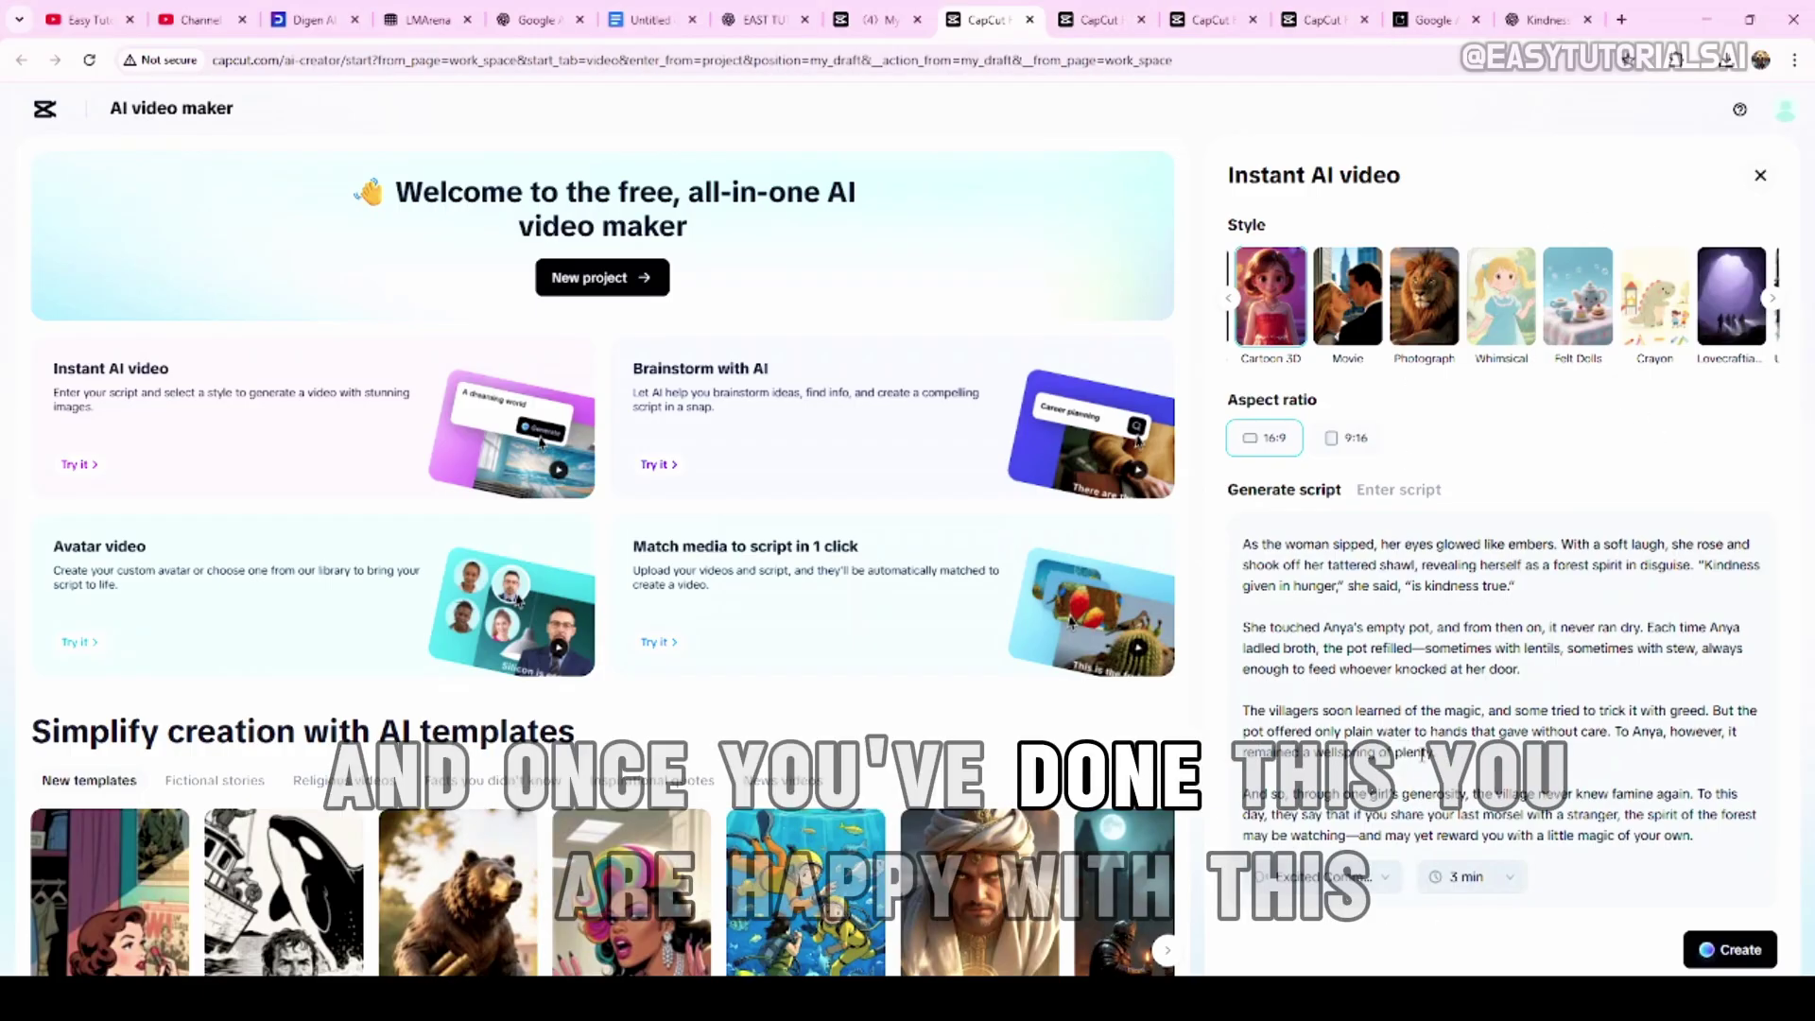
Create the AI video to build the narrated scene storyboard from the folktale script
{"action": "left_click", "coordinate": [1745, 961]}
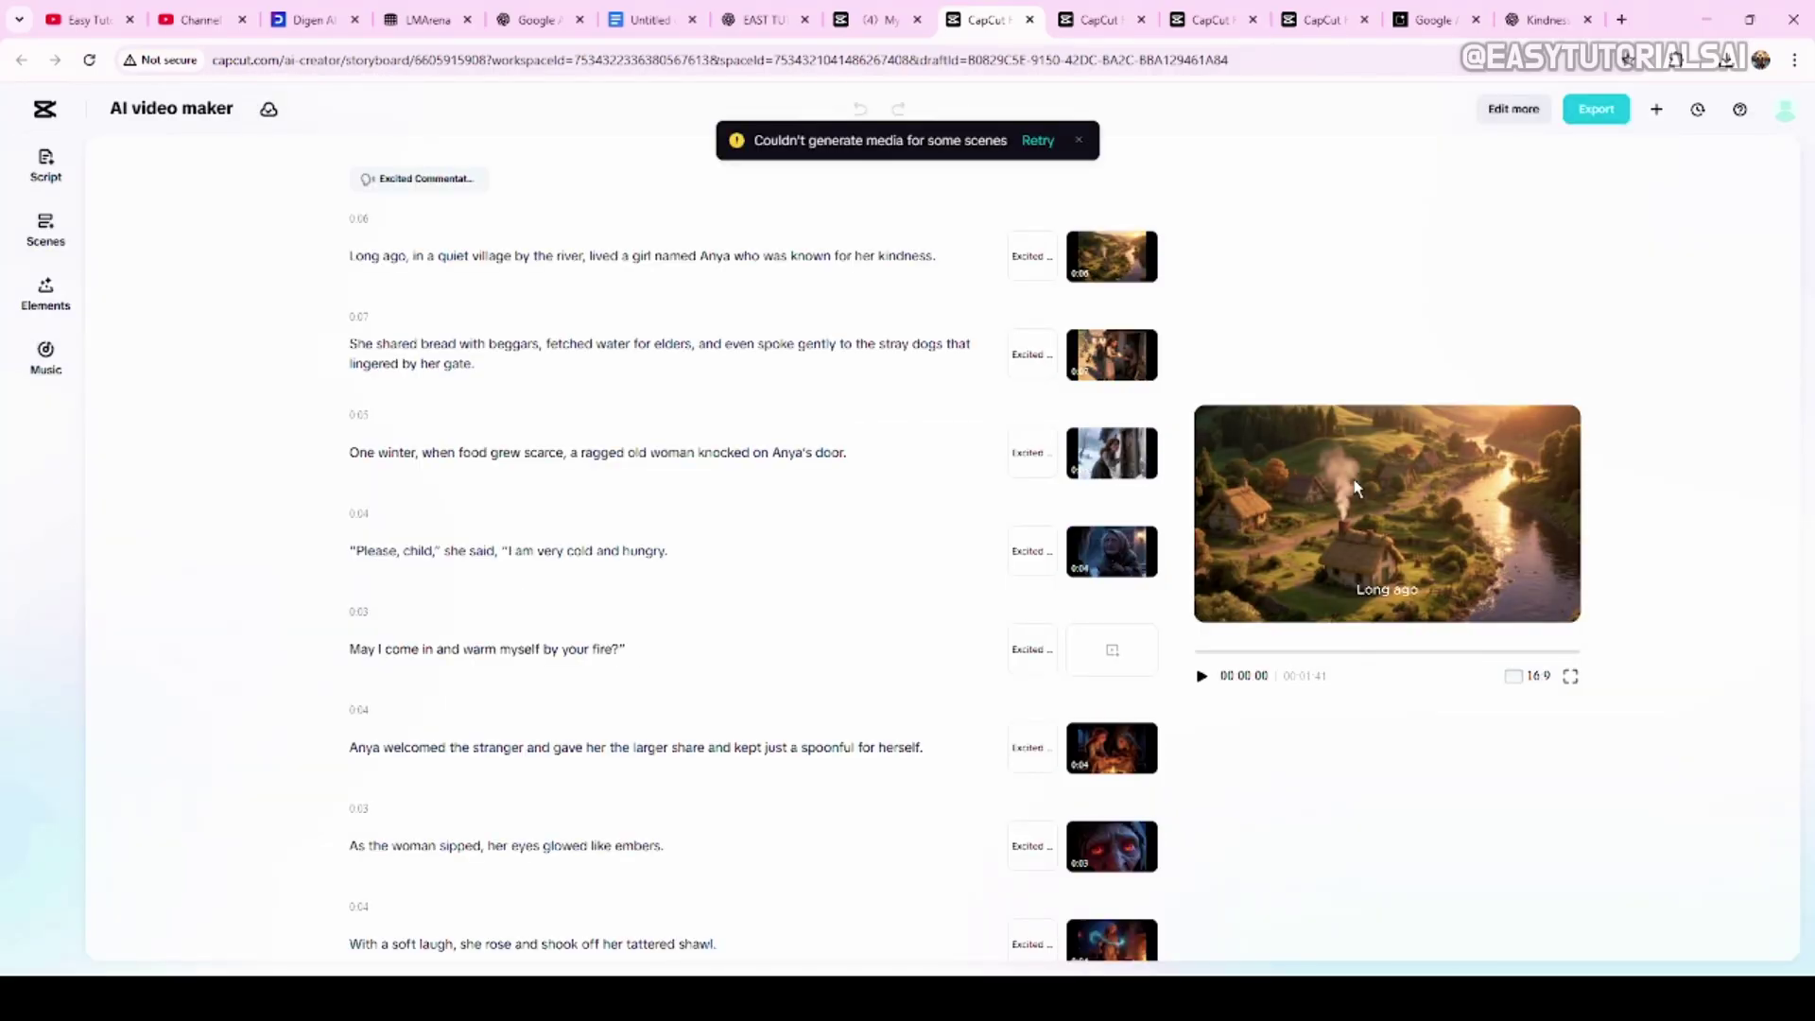
Retry media for the failed scenes, then play and pause the 1:41 story preview
{"action": "left_click", "coordinate": [1037, 142]}
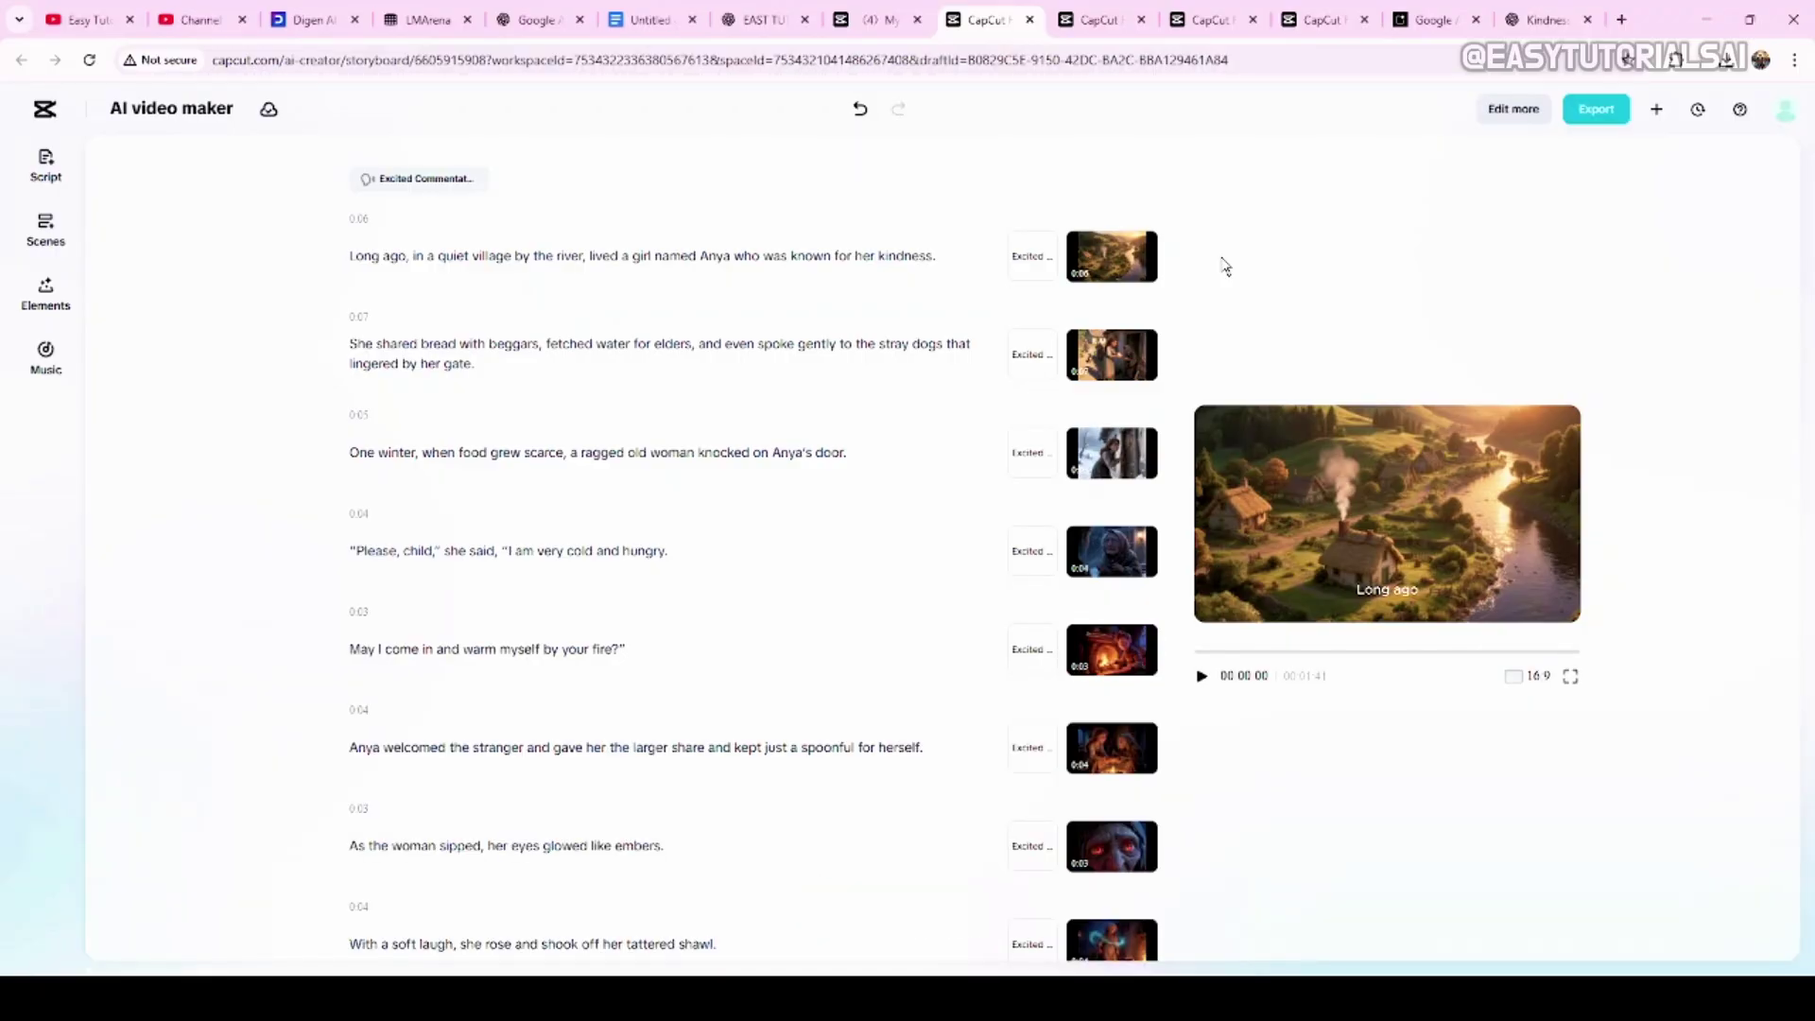
{"action": "scroll", "coordinate": [1144, 378], "scroll_direction": "down", "scroll_amount": 2}
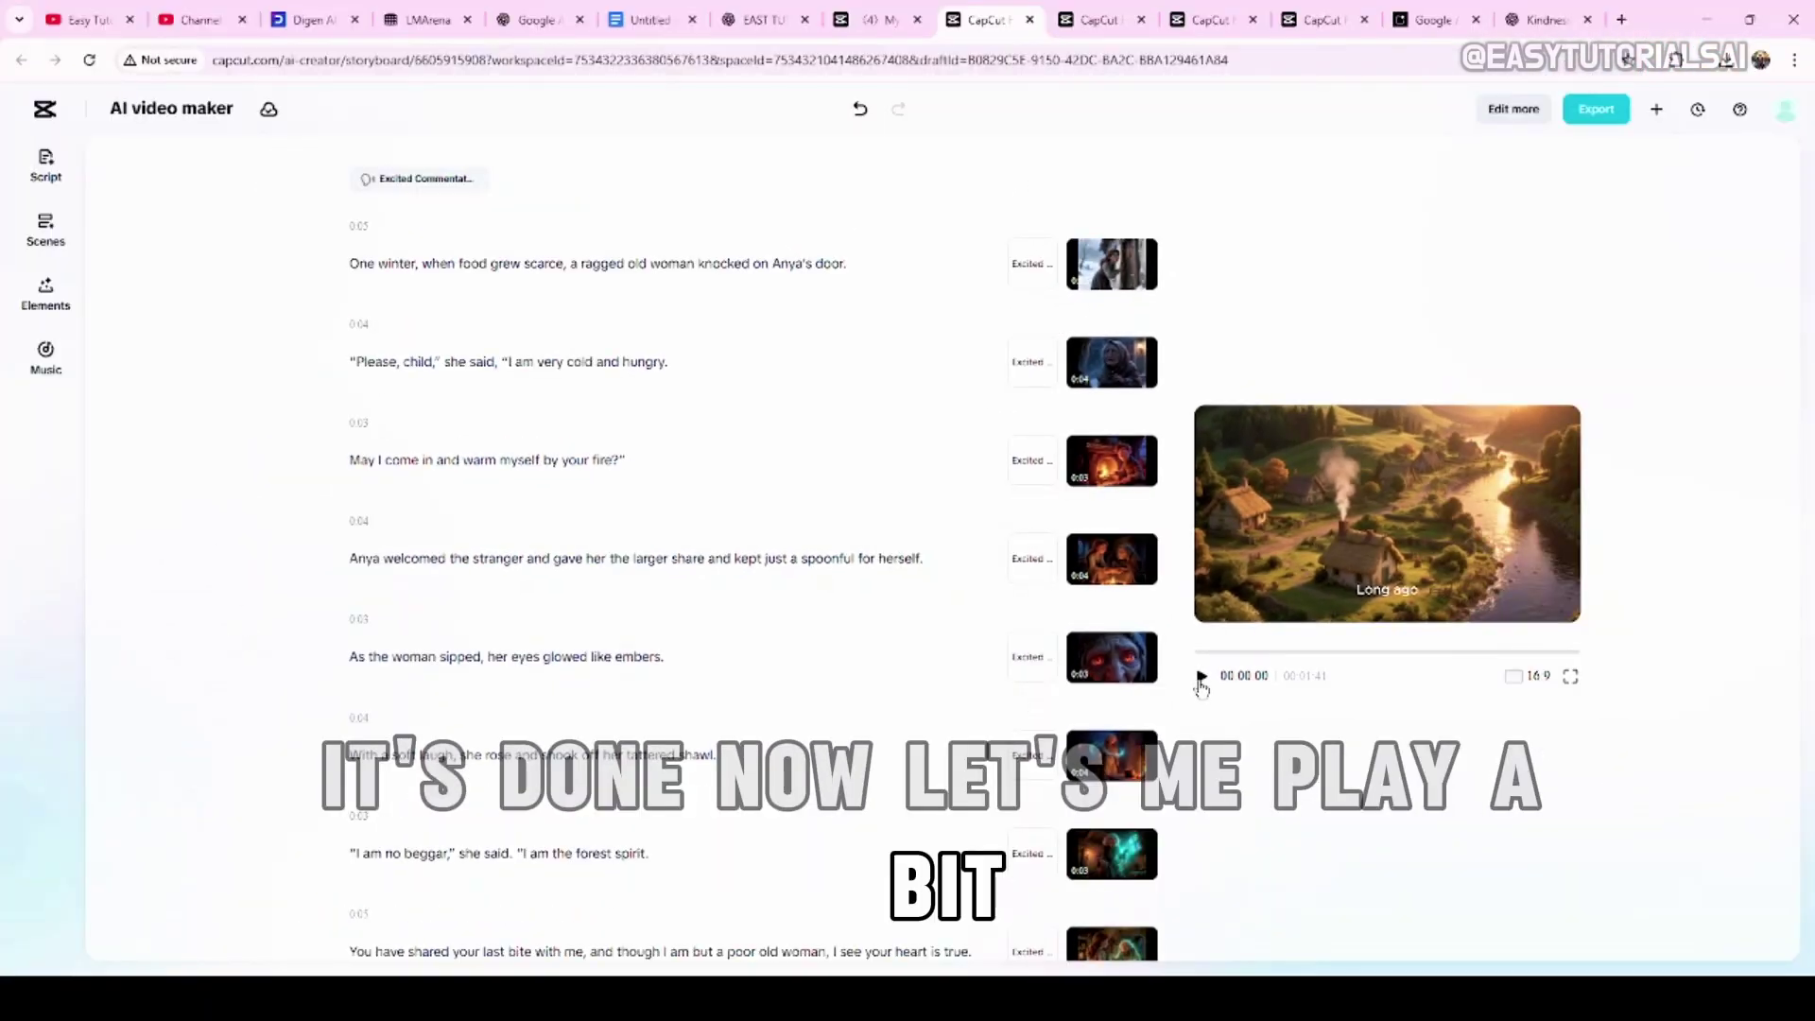
{"action": "left_click", "coordinate": [1201, 677]}
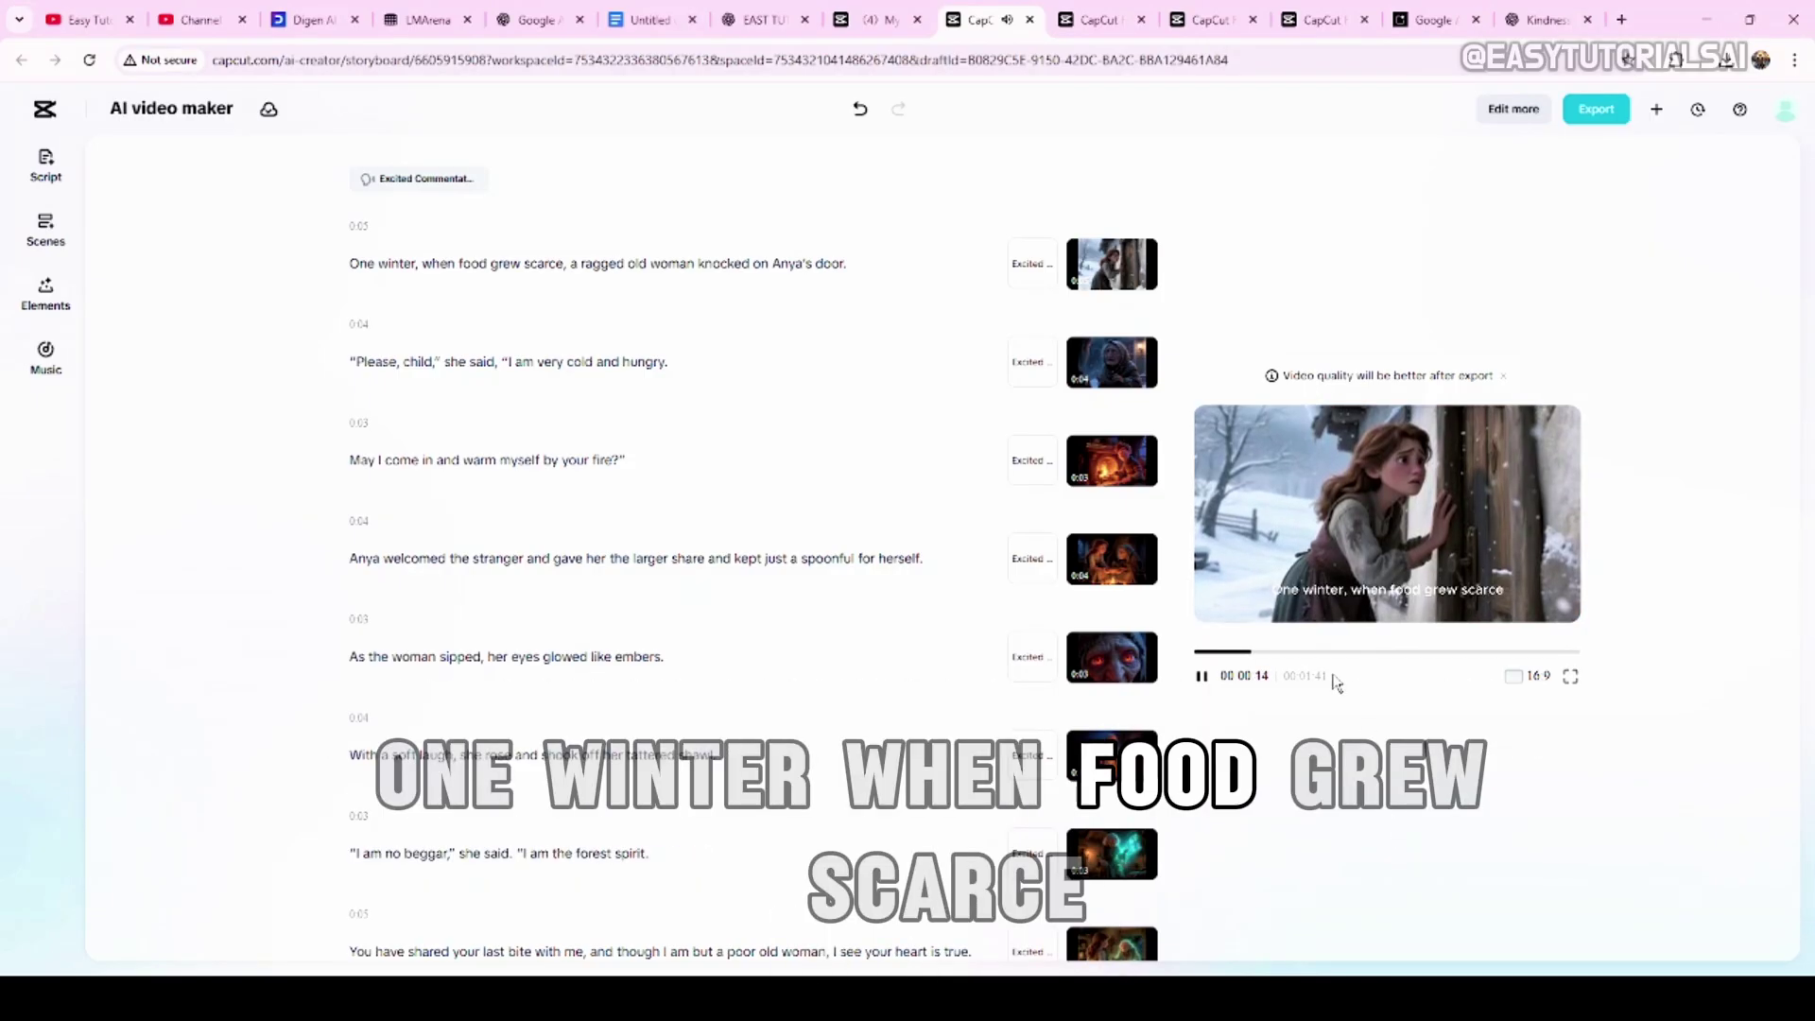
{"action": "left_click", "coordinate": [1203, 677]}
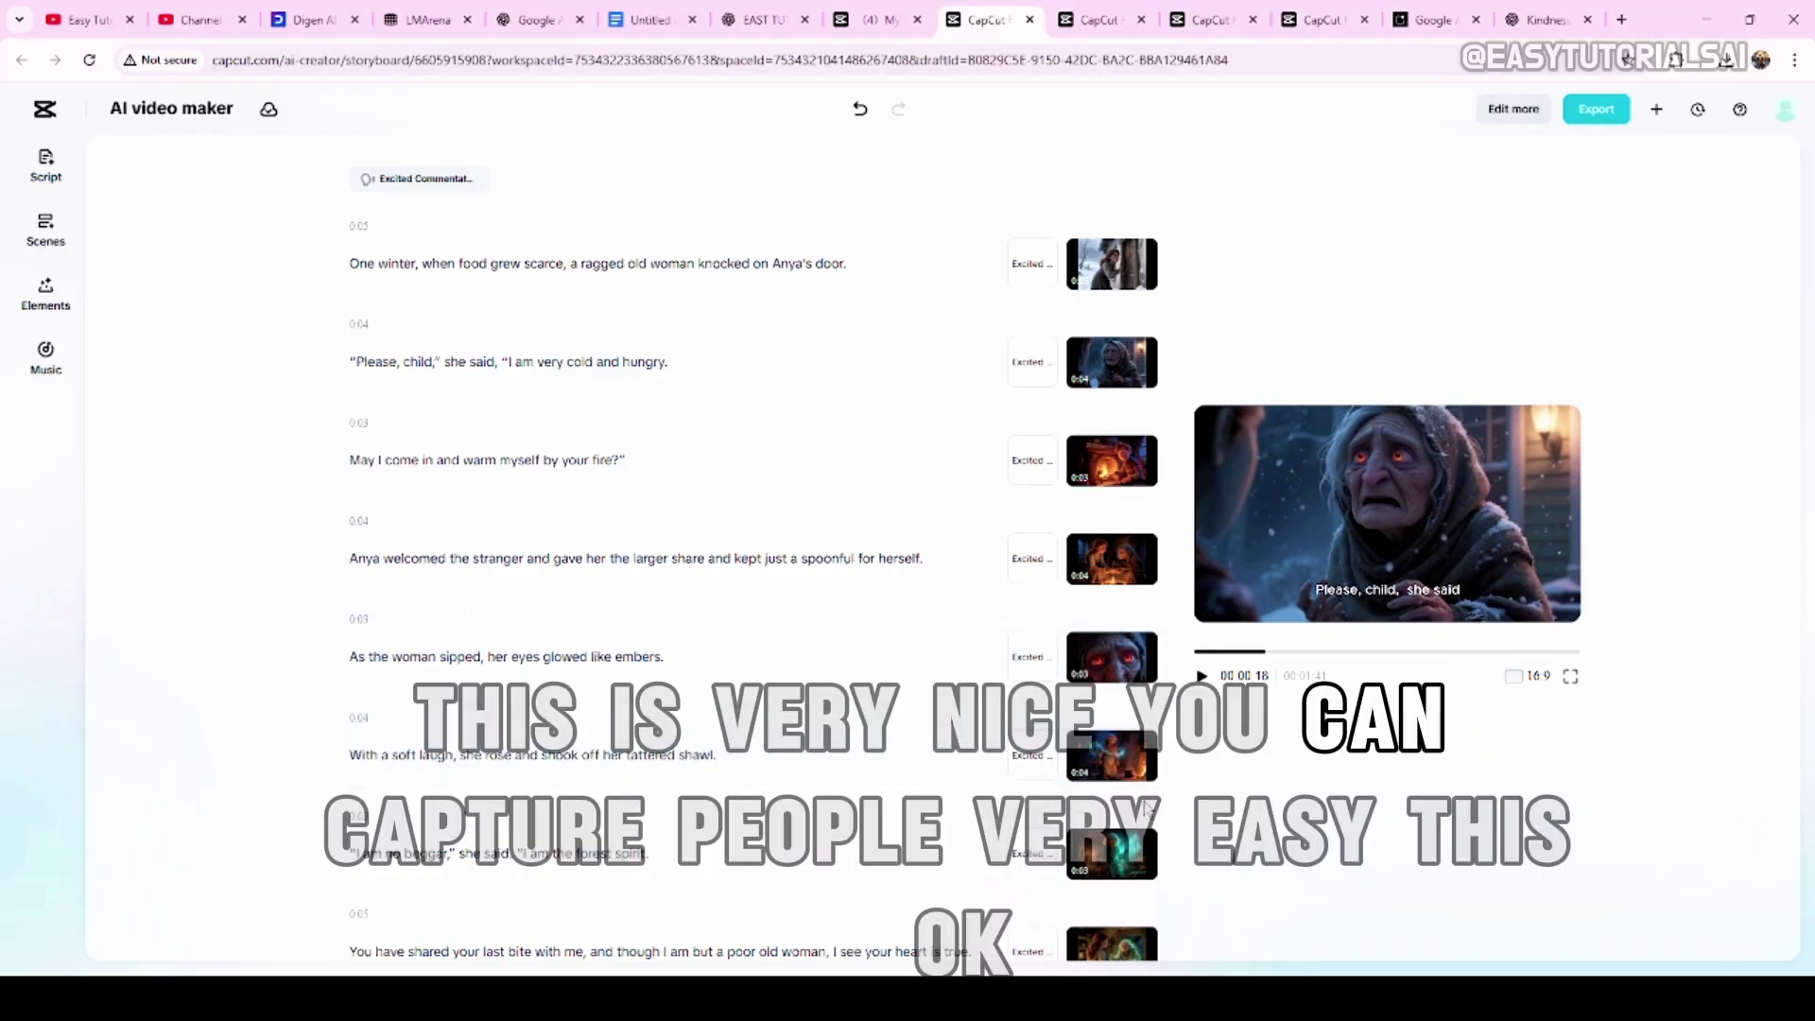
{"action": "scroll", "coordinate": [1154, 815], "scroll_direction": "down", "scroll_amount": 3}
{"action": "scroll", "coordinate": [1153, 815], "scroll_direction": "down", "scroll_amount": 7}
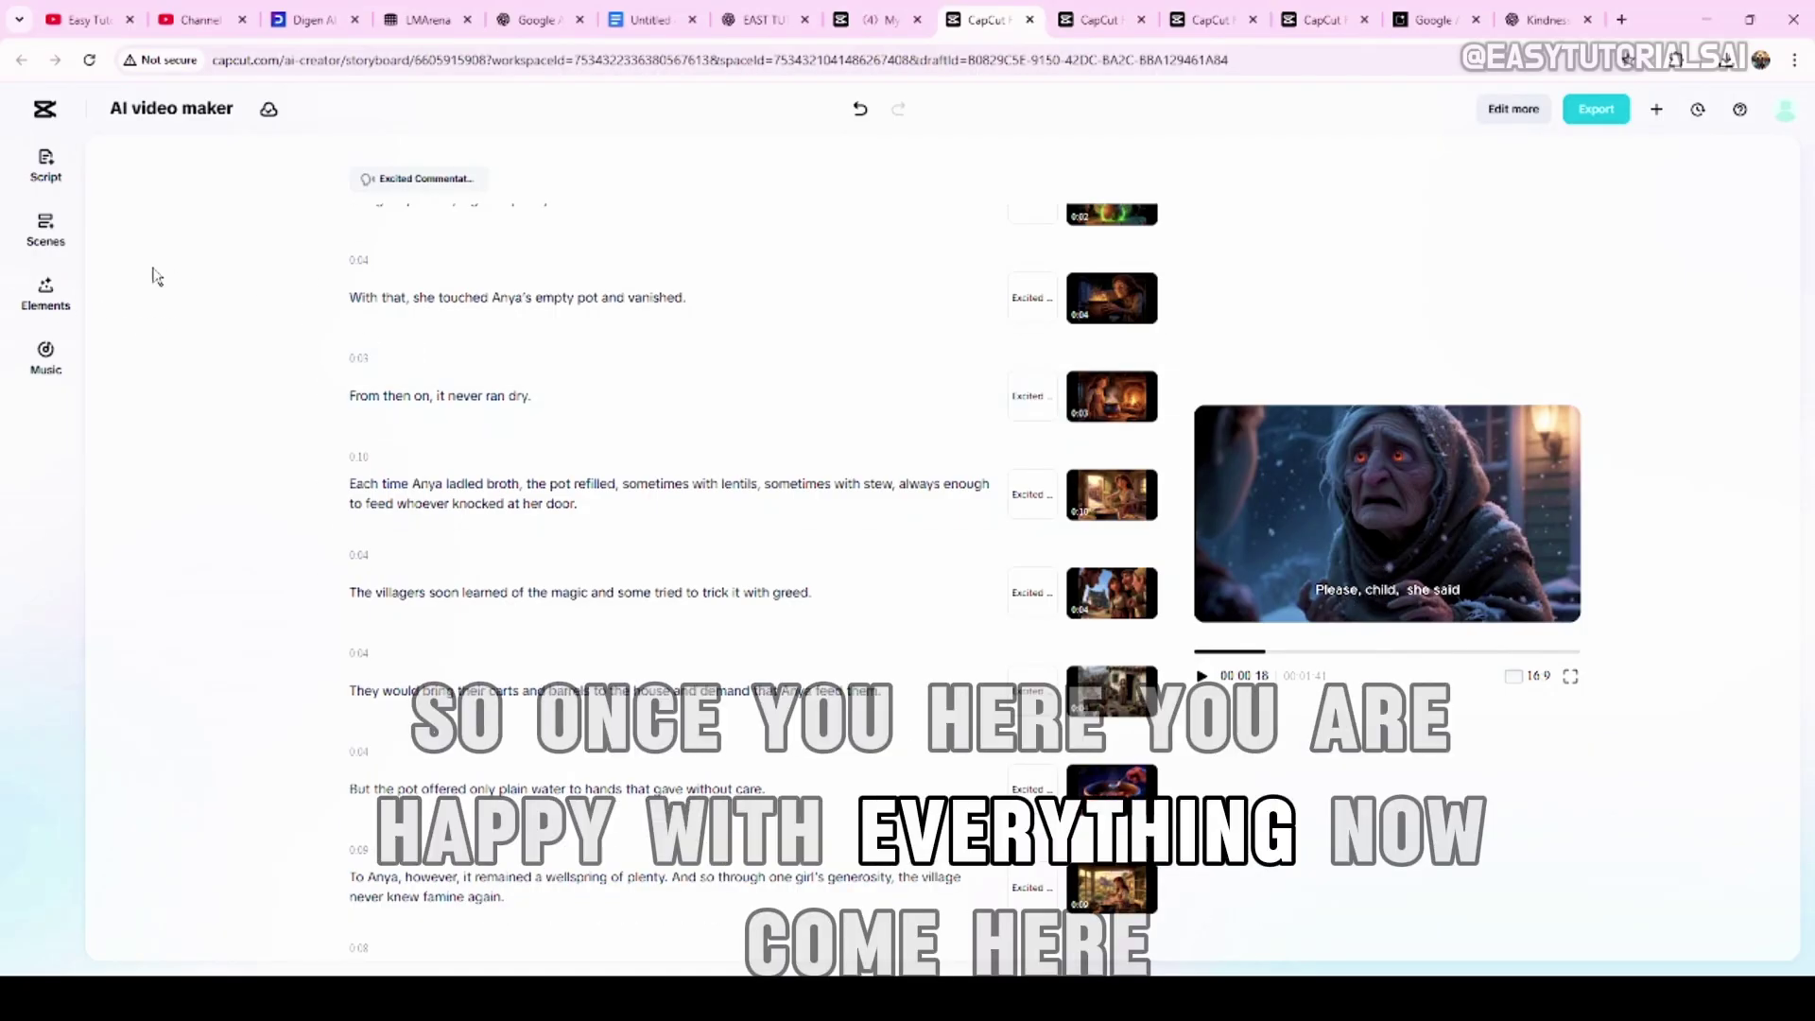
Open the Elements sidebar and scroll through the caption template presets
{"action": "left_click", "coordinate": [45, 292]}
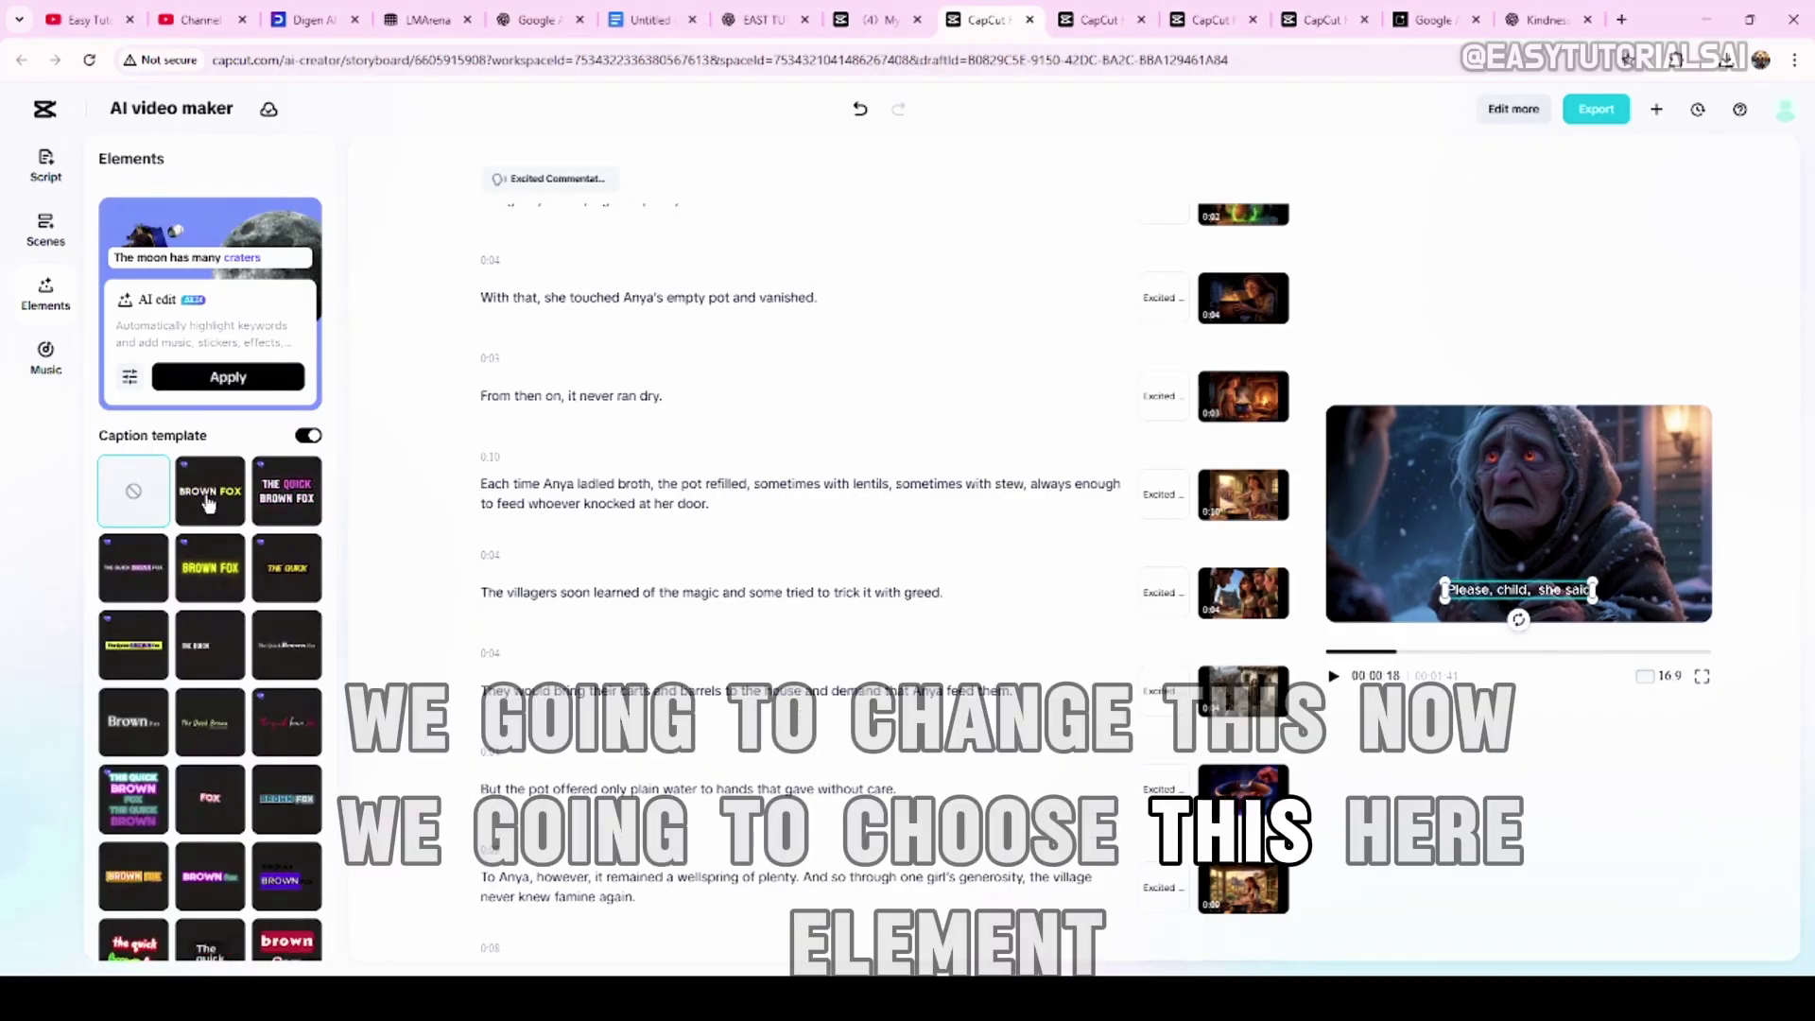
{"action": "scroll", "coordinate": [206, 511], "scroll_direction": "down", "scroll_amount": 10}
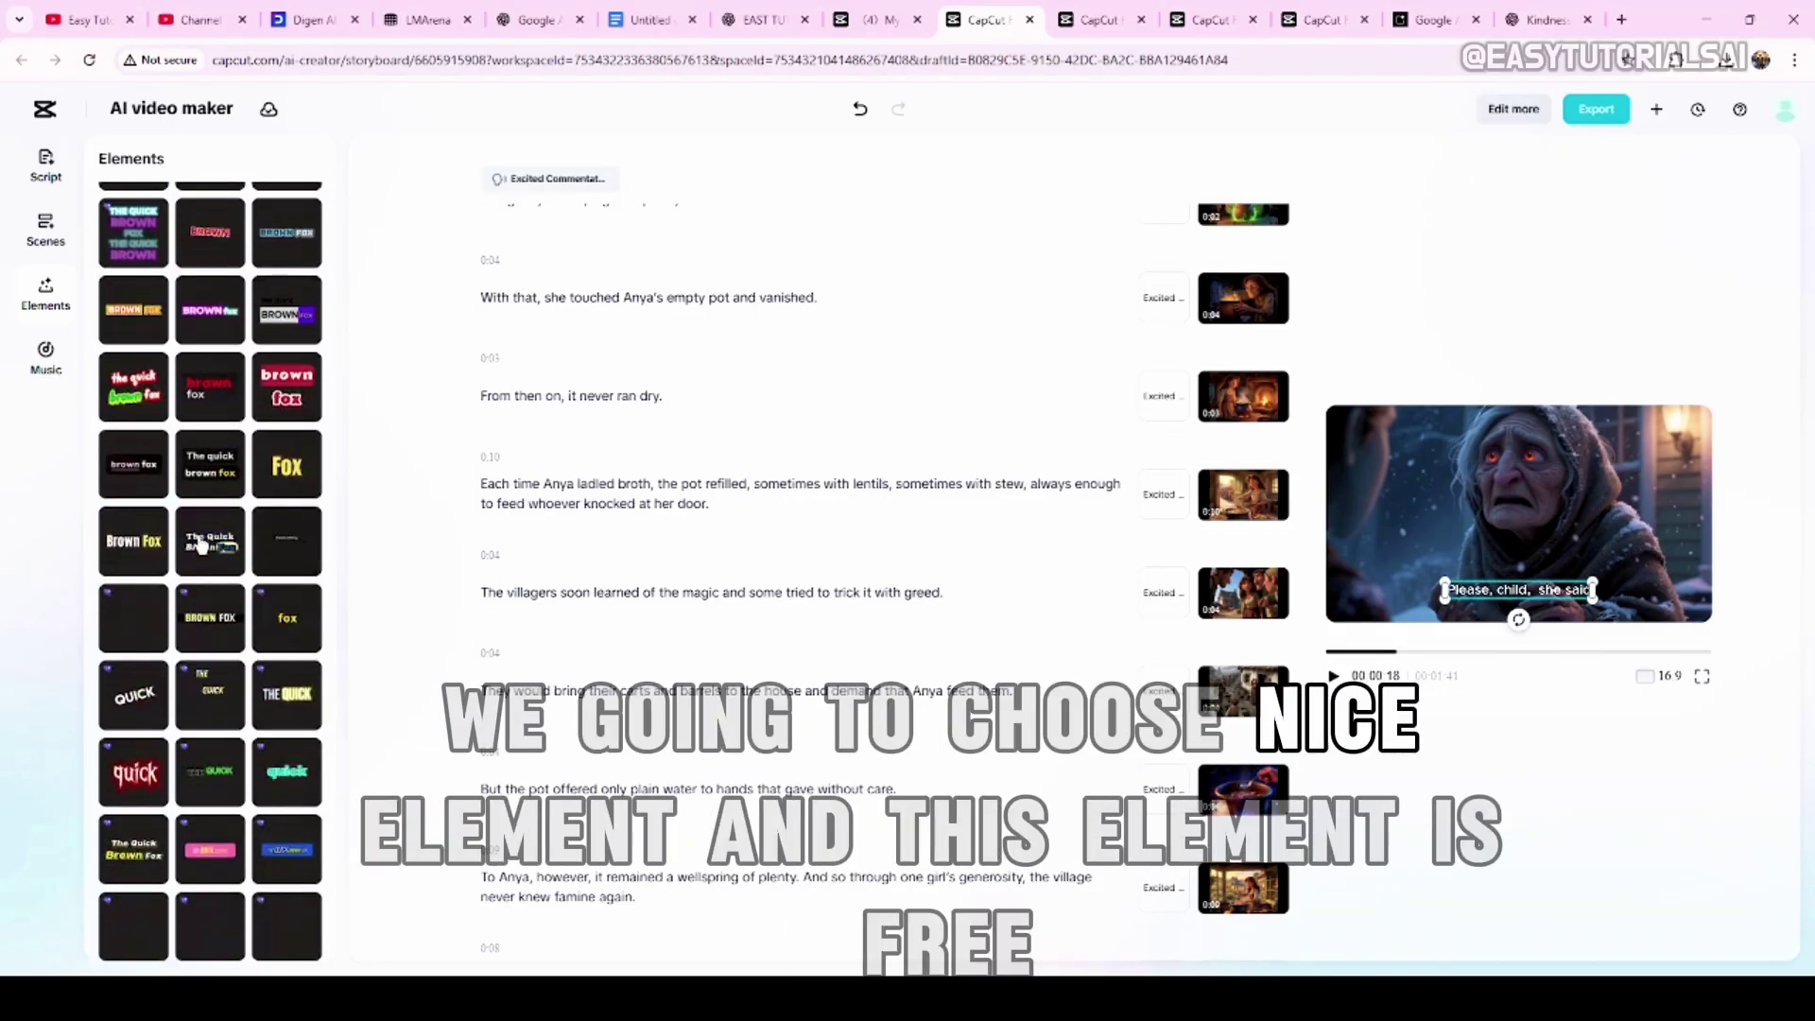
{"action": "scroll", "coordinate": [201, 546], "scroll_direction": "down", "scroll_amount": 5}
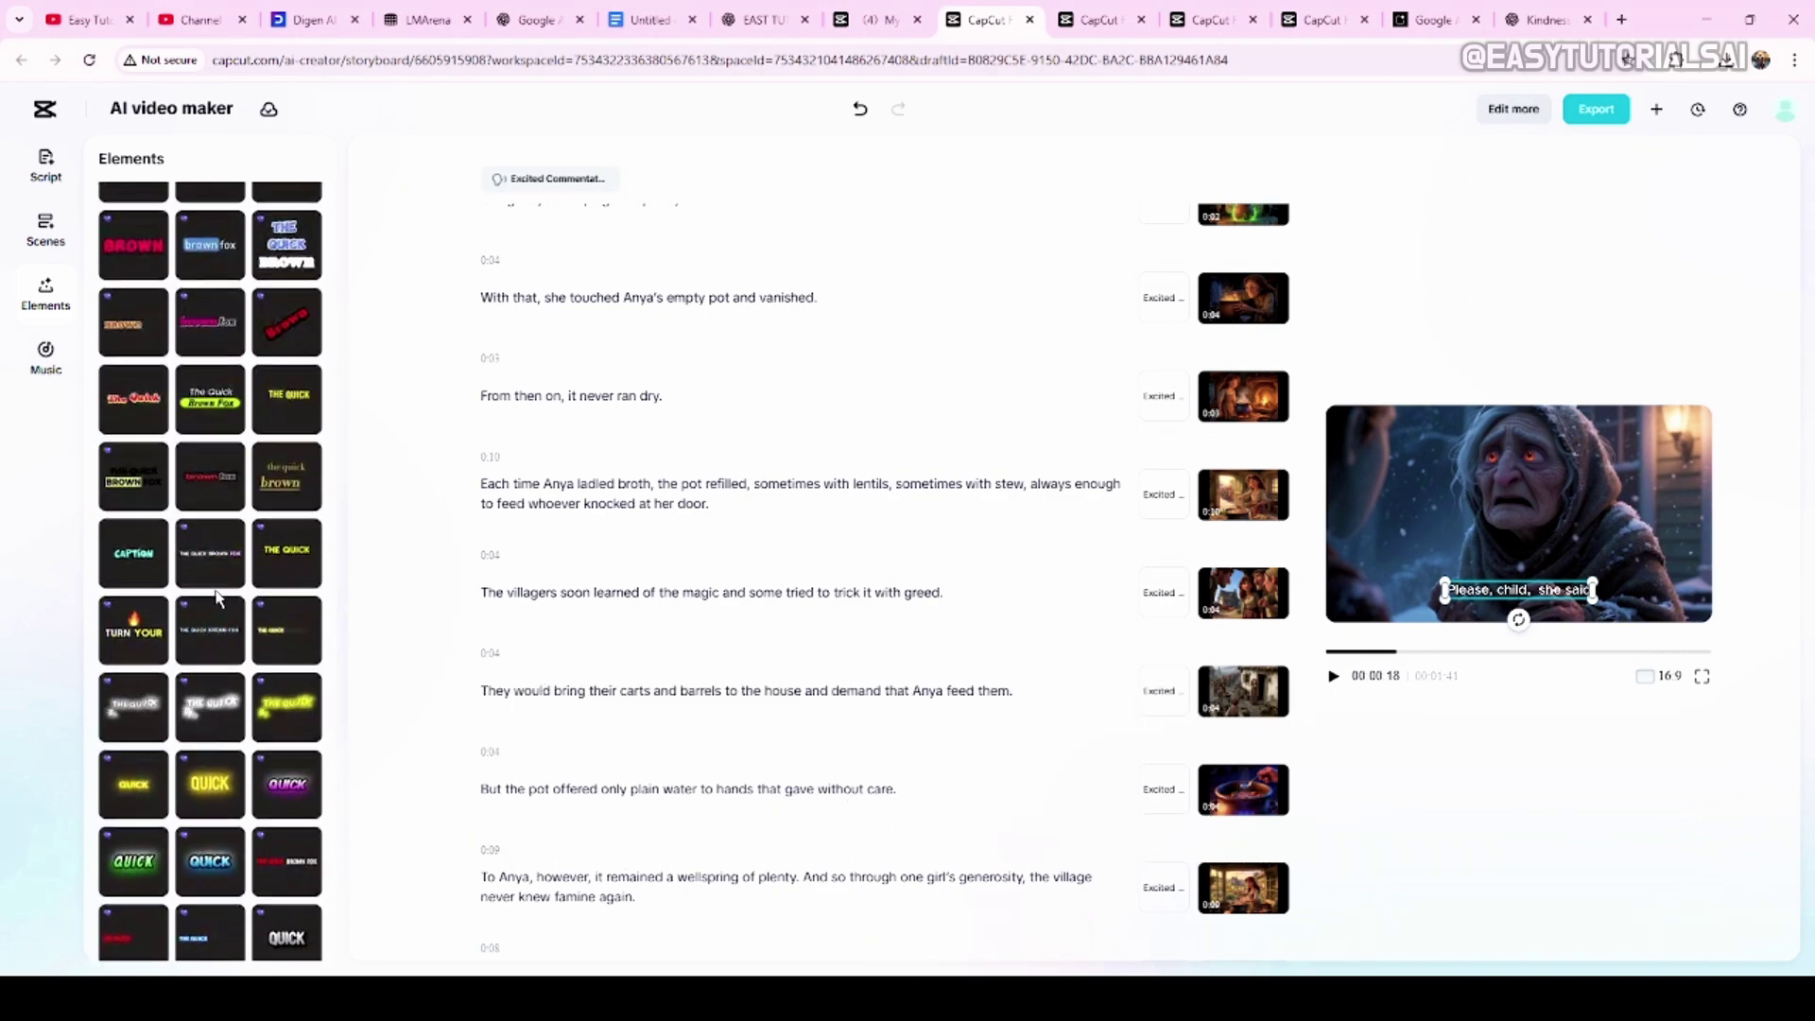
{"action": "scroll", "coordinate": [216, 596], "scroll_direction": "down", "scroll_amount": 4}
{"action": "scroll", "coordinate": [215, 594], "scroll_direction": "down", "scroll_amount": 5}
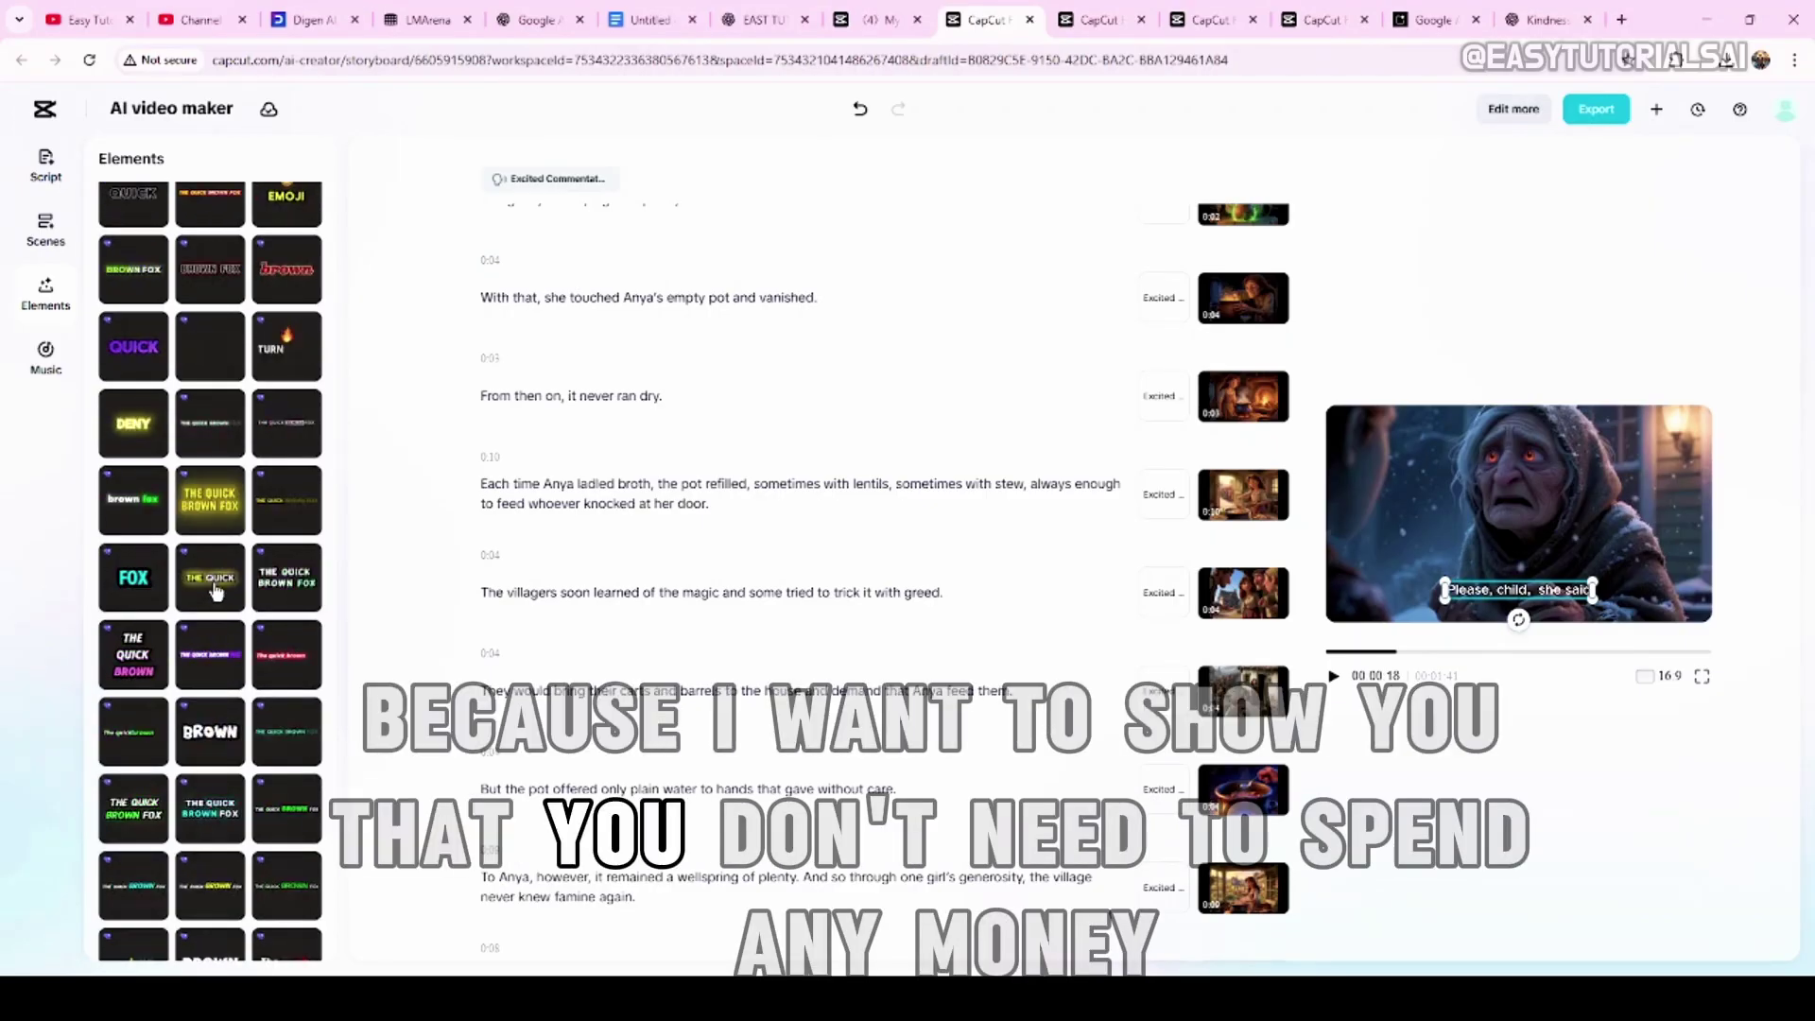
{"action": "scroll", "coordinate": [216, 592], "scroll_direction": "down", "scroll_amount": 5}
{"action": "scroll", "coordinate": [216, 594], "scroll_direction": "down", "scroll_amount": 5}
{"action": "scroll", "coordinate": [216, 594], "scroll_direction": "down", "scroll_amount": 4}
{"action": "scroll", "coordinate": [215, 592], "scroll_direction": "down", "scroll_amount": 2}
{"action": "scroll", "coordinate": [215, 591], "scroll_direction": "down", "scroll_amount": 2}
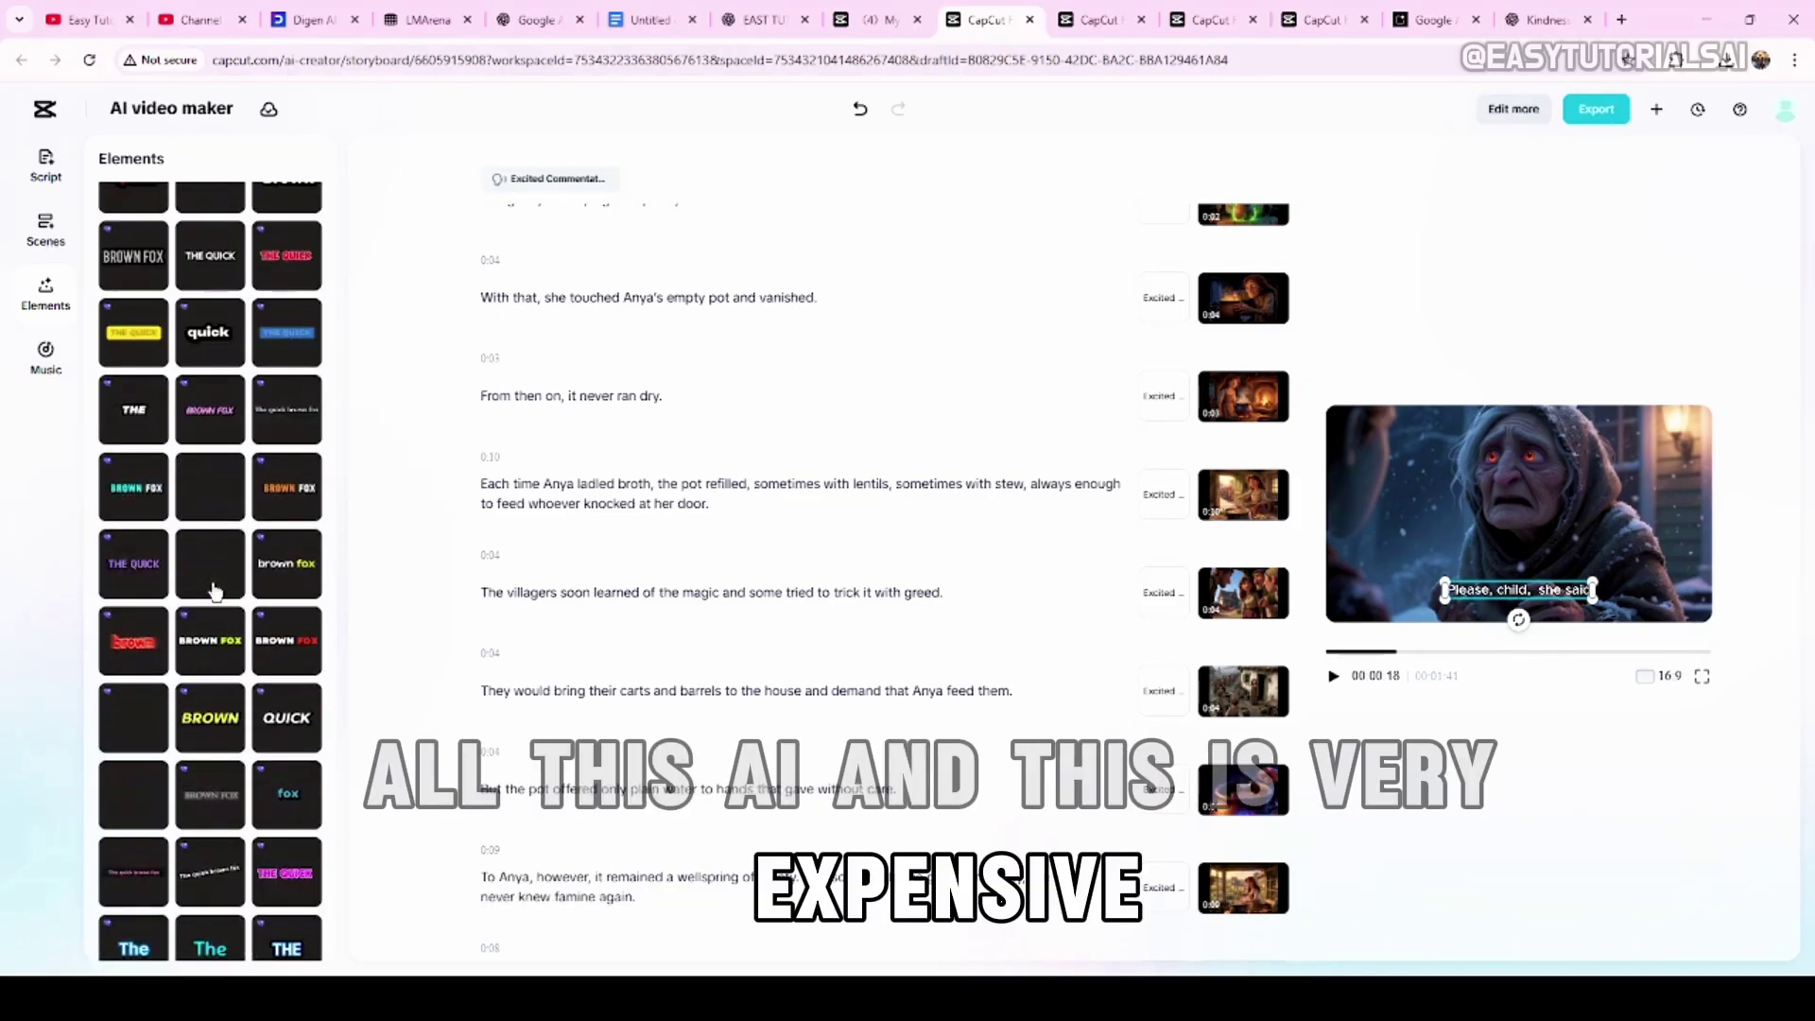
{"action": "scroll", "coordinate": [213, 592], "scroll_direction": "down", "scroll_amount": 3}
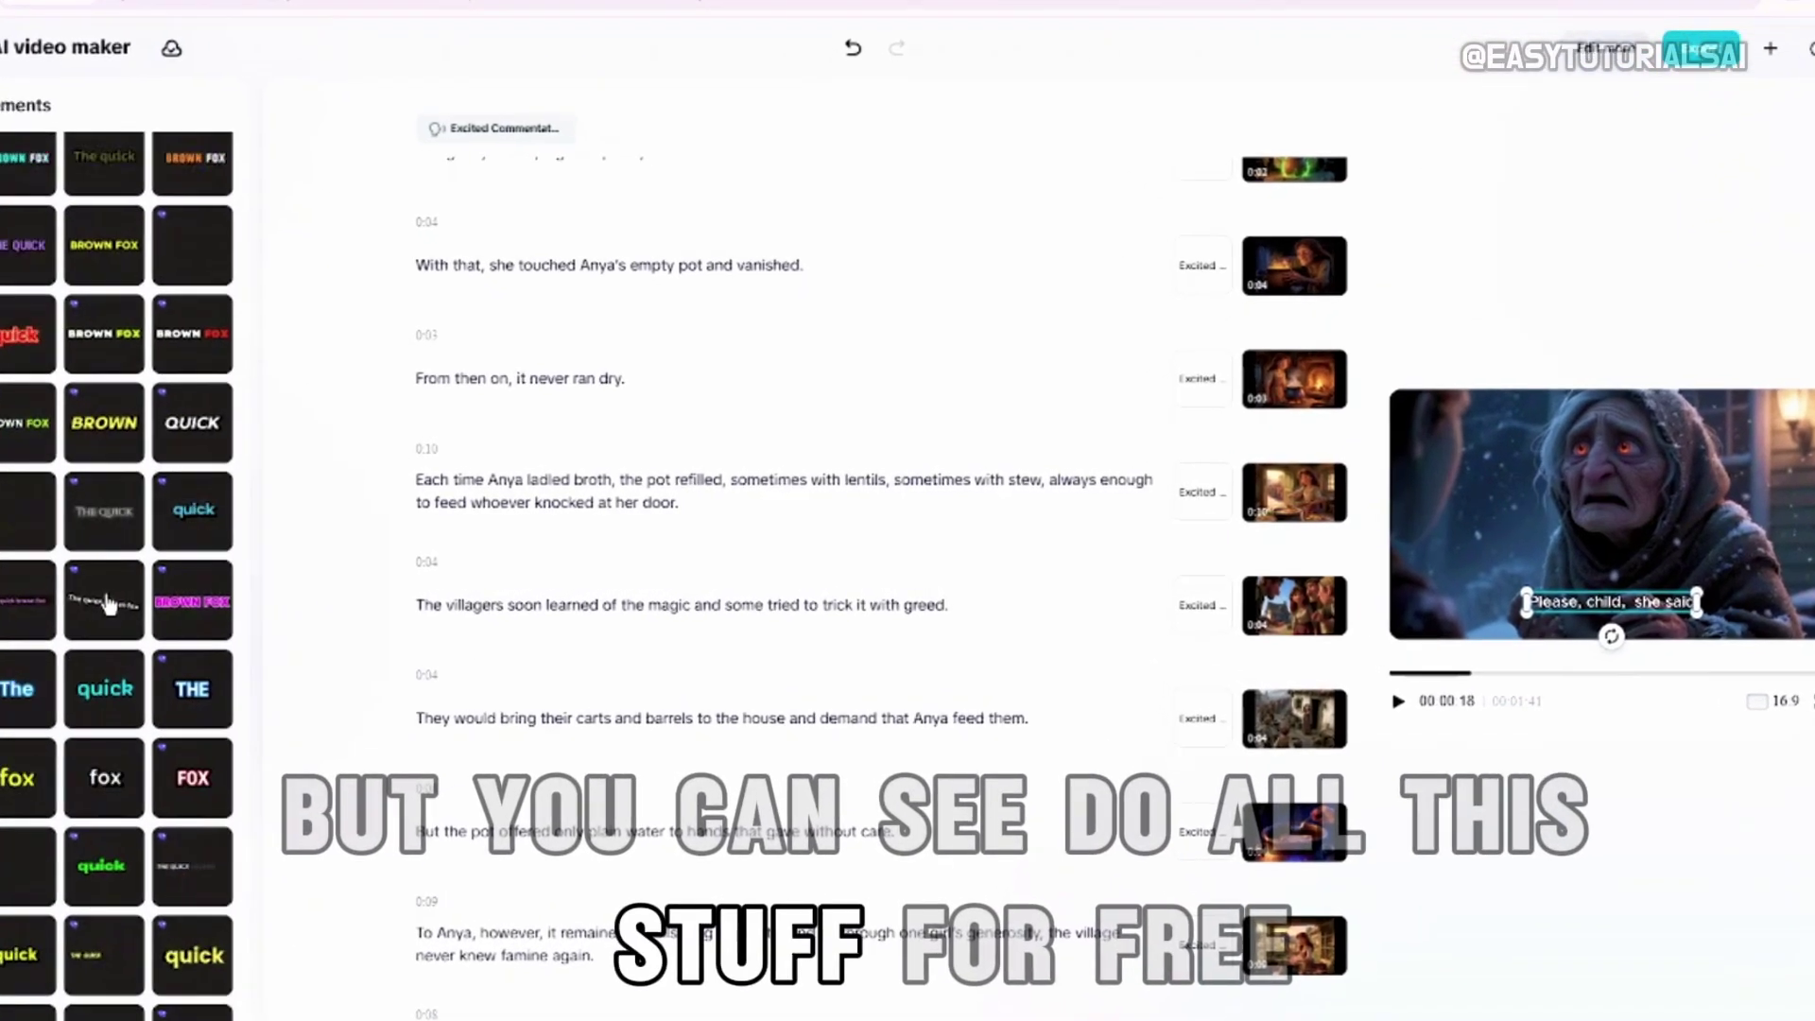
{"action": "scroll", "coordinate": [107, 605], "scroll_direction": "down", "scroll_amount": 4}
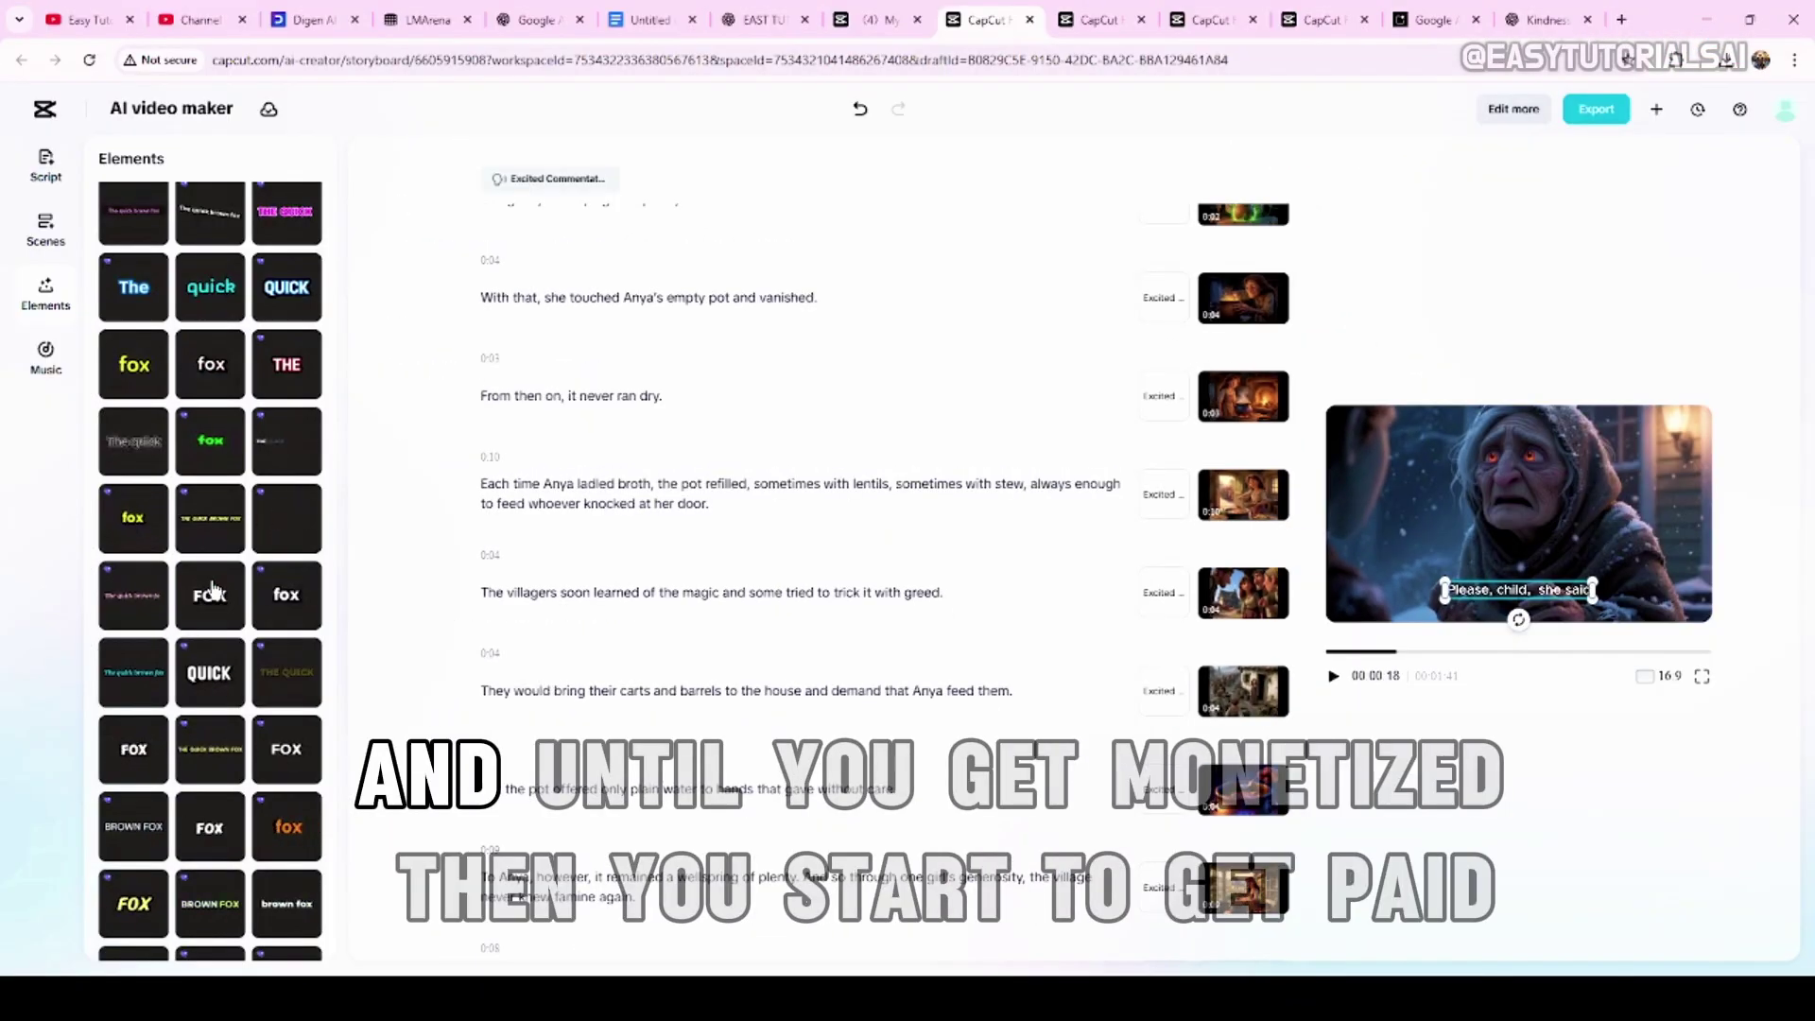
{"action": "scroll", "coordinate": [214, 588], "scroll_direction": "down", "scroll_amount": 3}
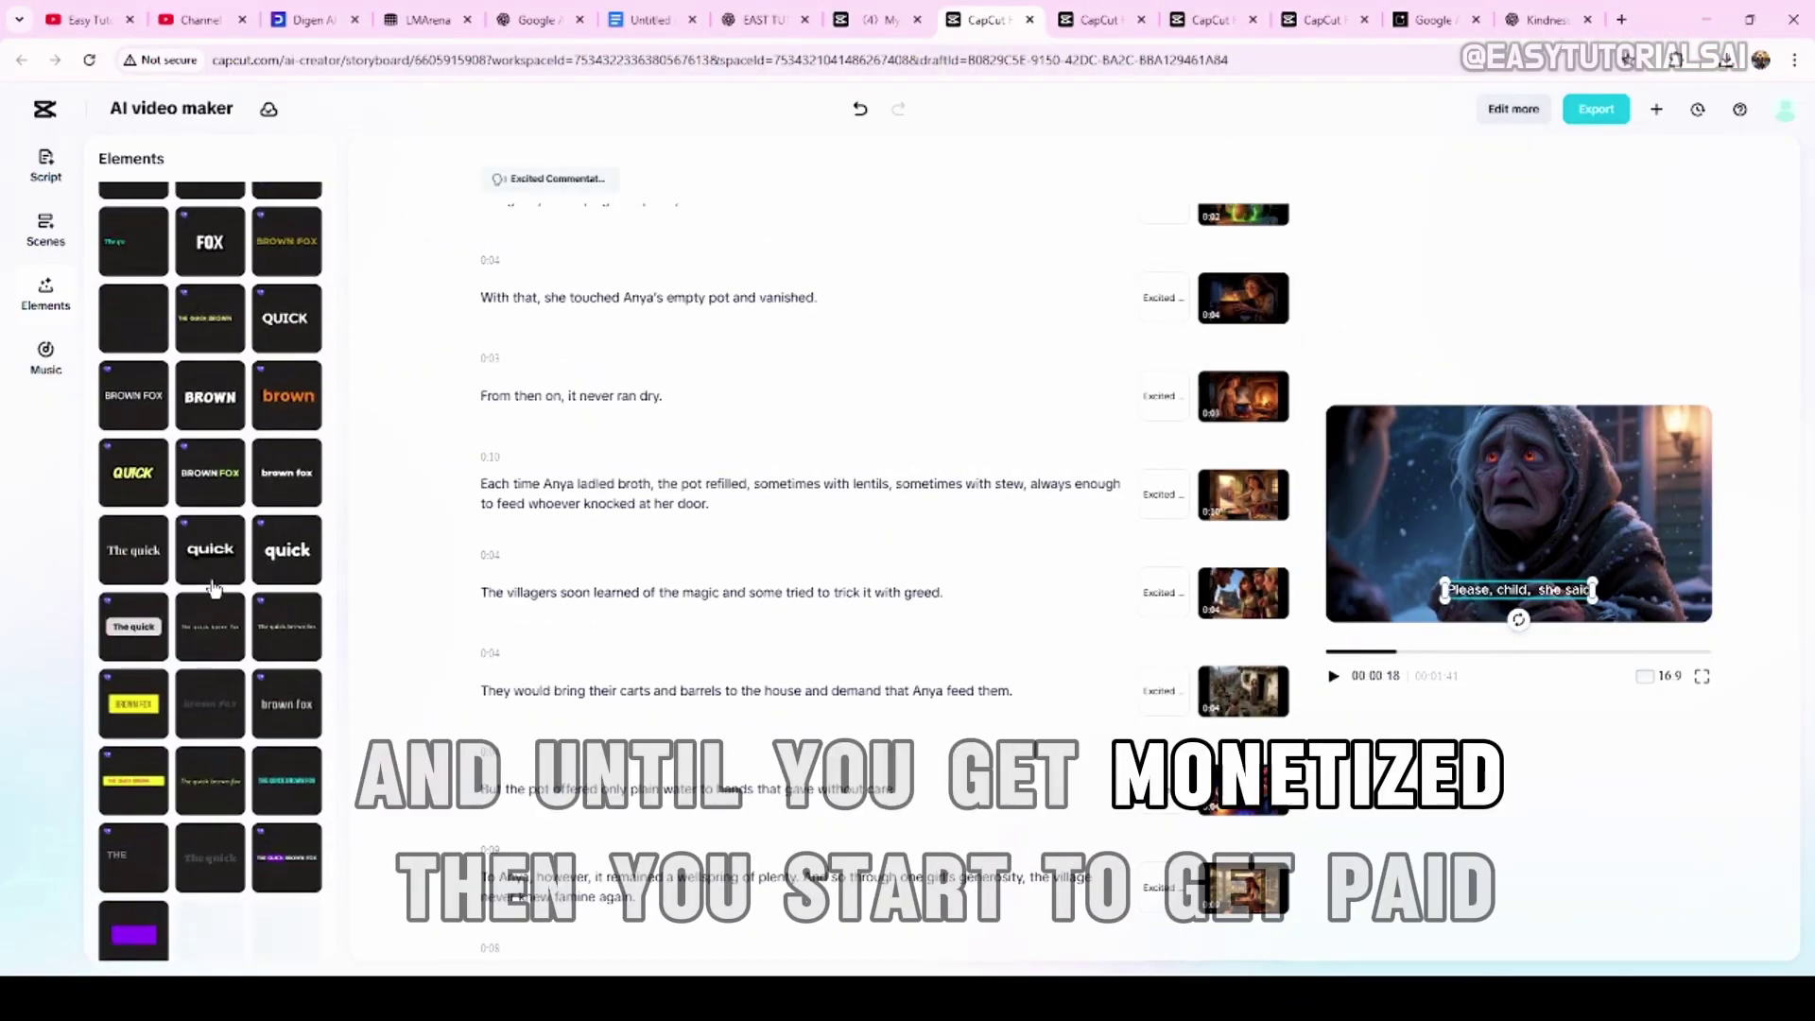
{"action": "scroll", "coordinate": [214, 588], "scroll_direction": "down", "scroll_amount": 1}
{"action": "scroll", "coordinate": [214, 588], "scroll_direction": "down", "scroll_amount": 2}
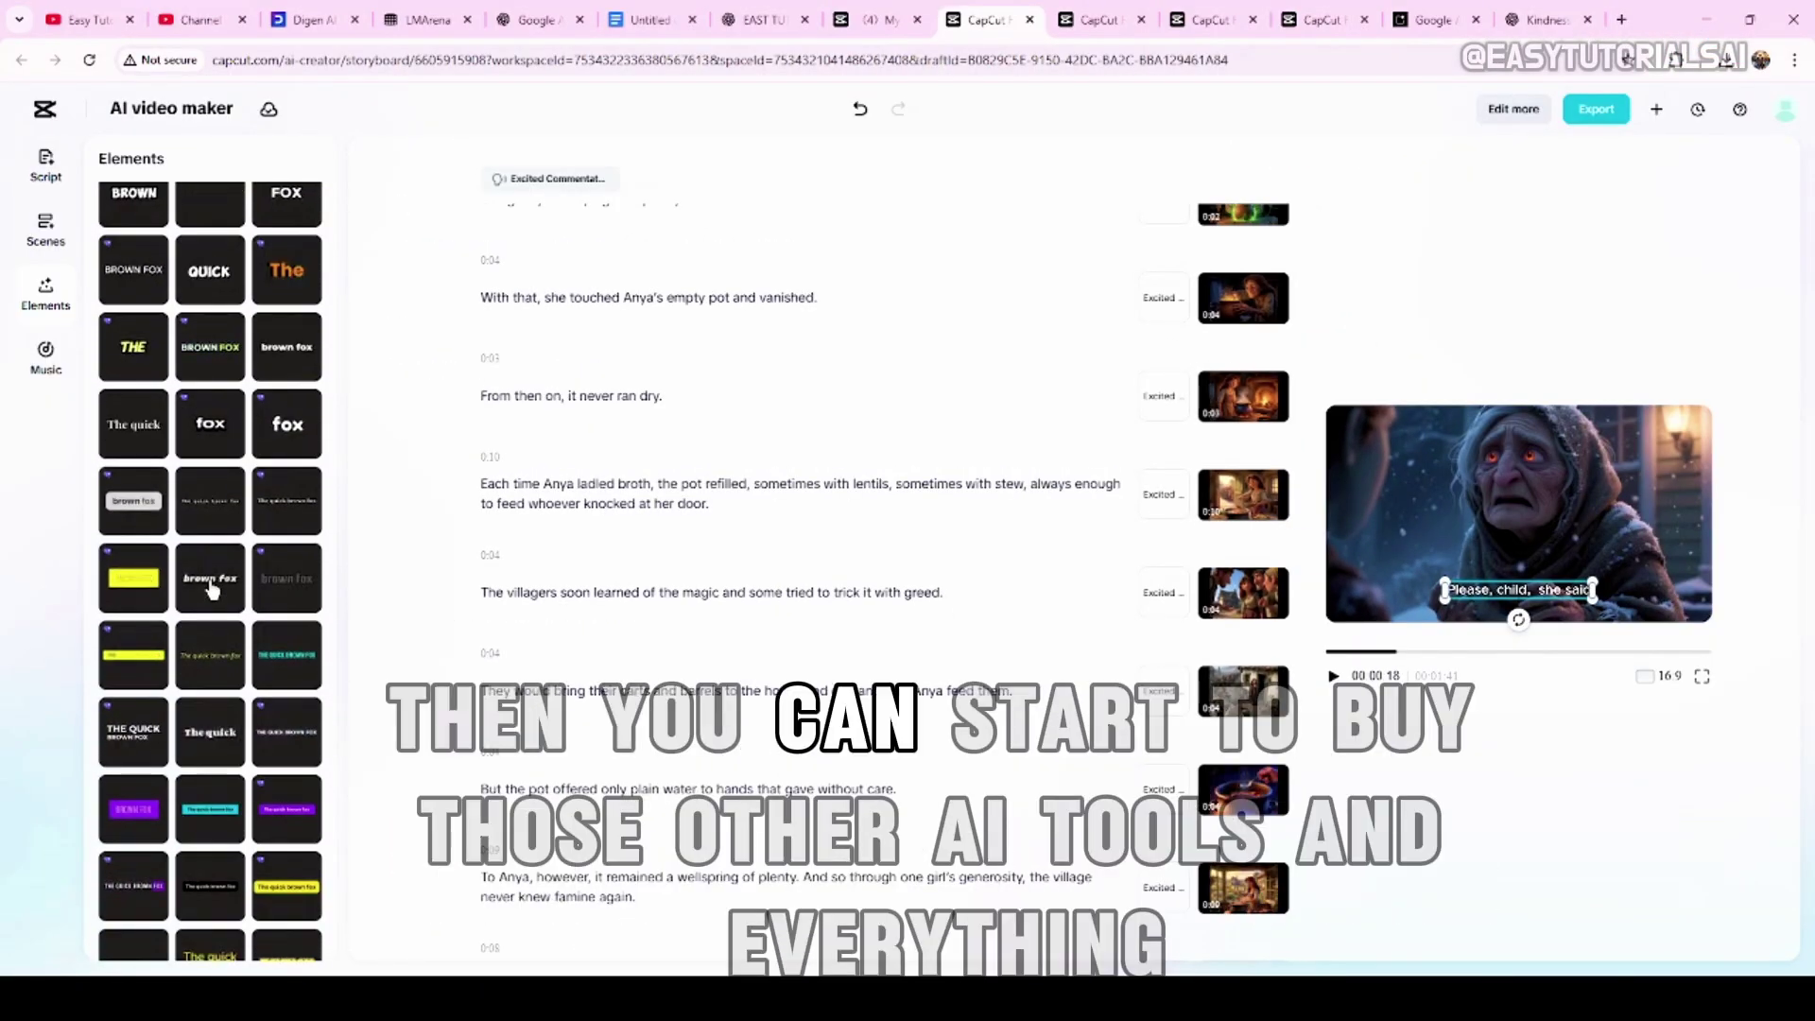
{"action": "scroll", "coordinate": [212, 591], "scroll_direction": "down", "scroll_amount": 4}
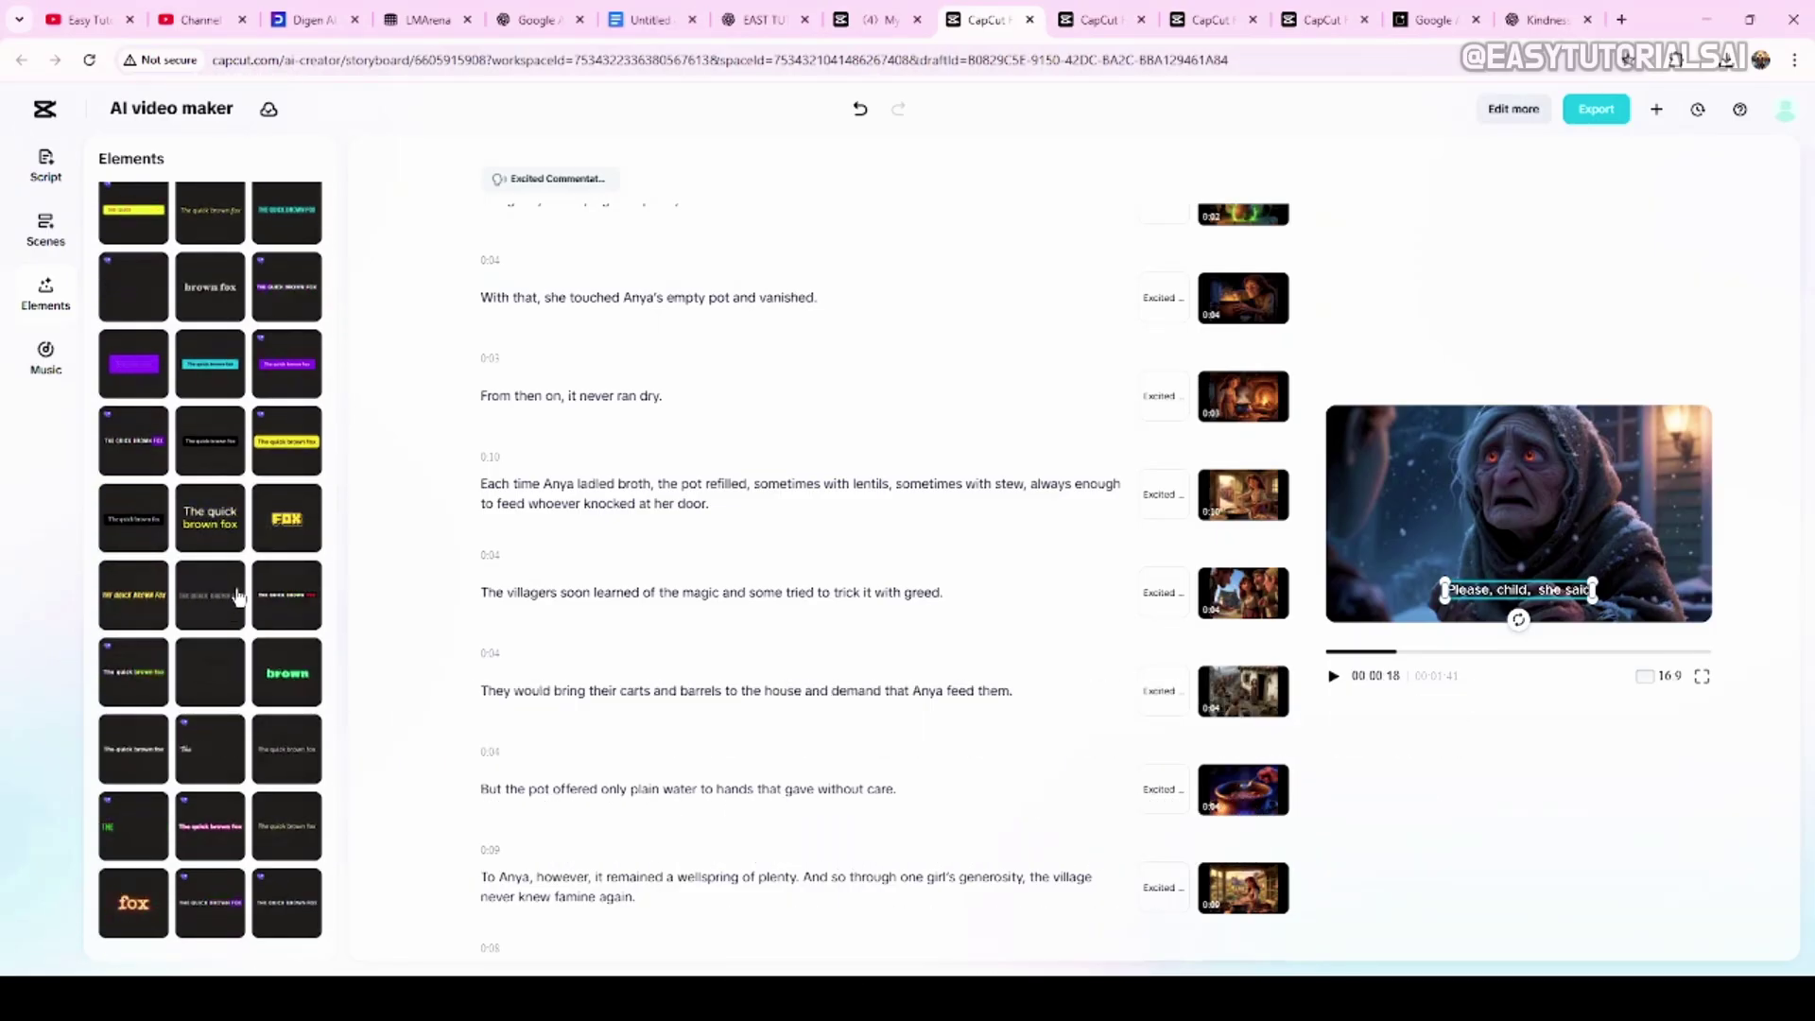
Apply a free caption style and nudge the caption slightly higher in the preview
{"action": "left_click", "coordinate": [207, 602]}
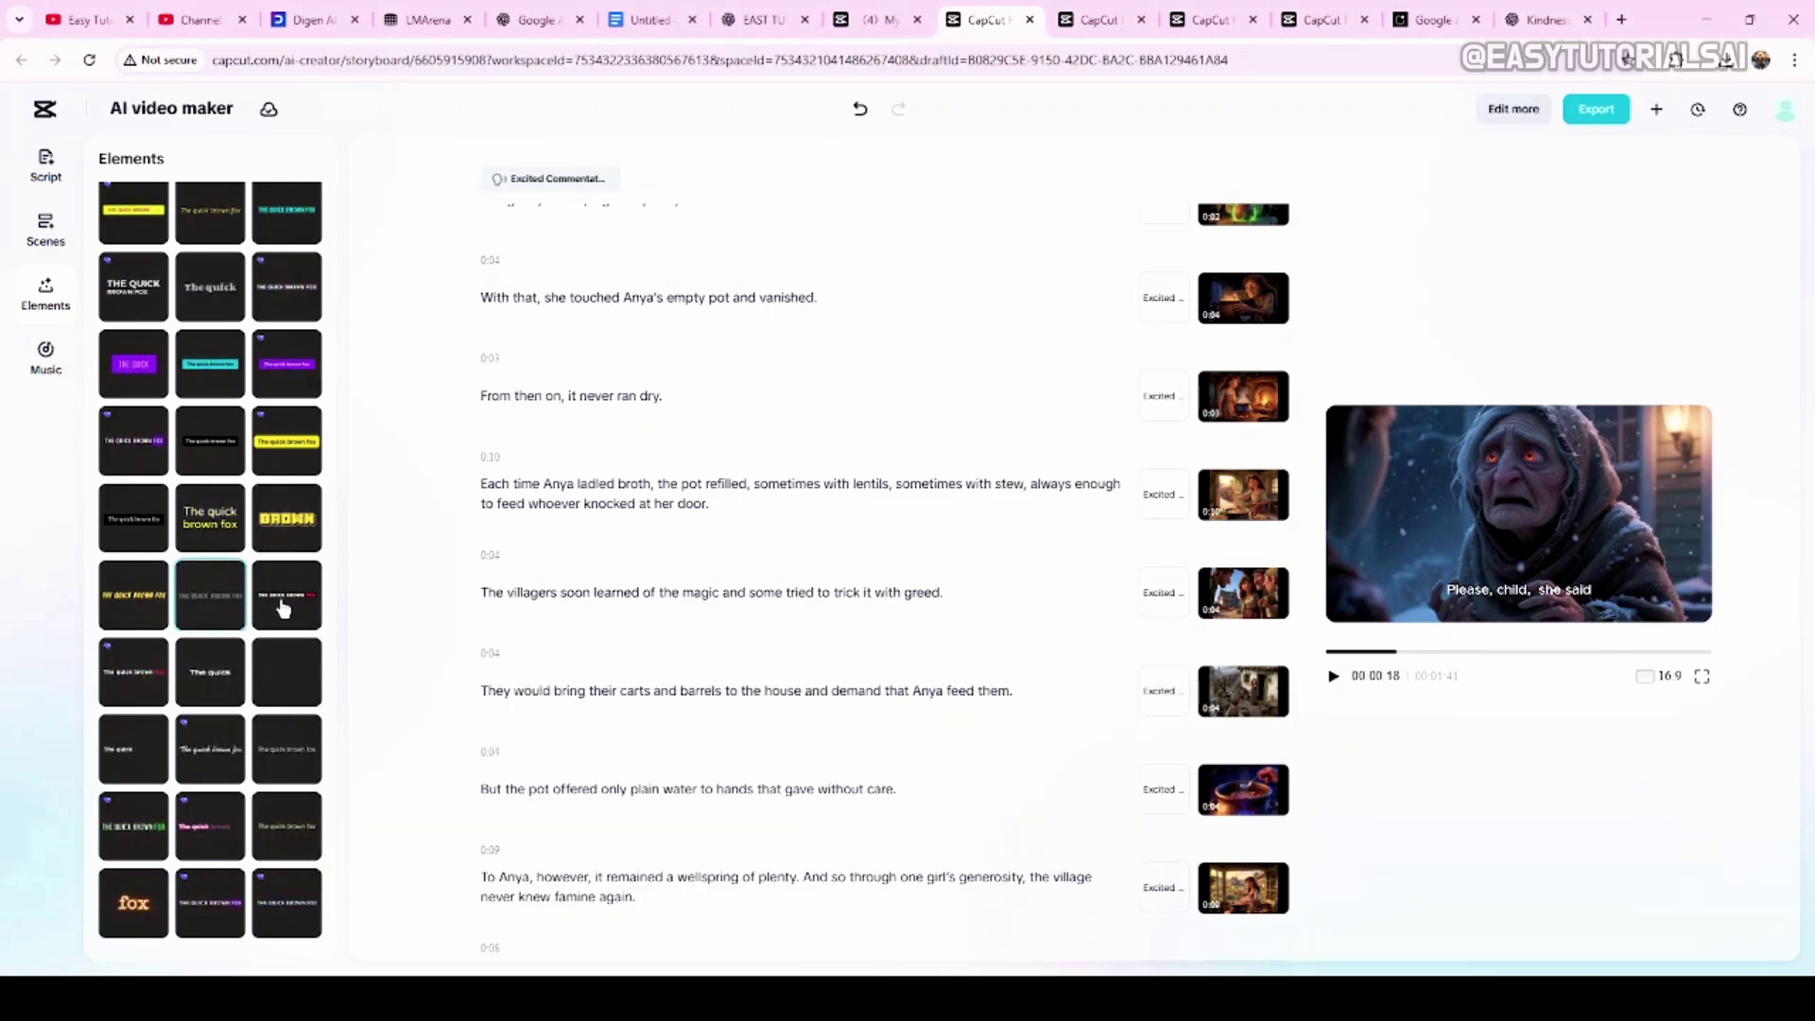
{"action": "left_click", "coordinate": [1334, 676]}
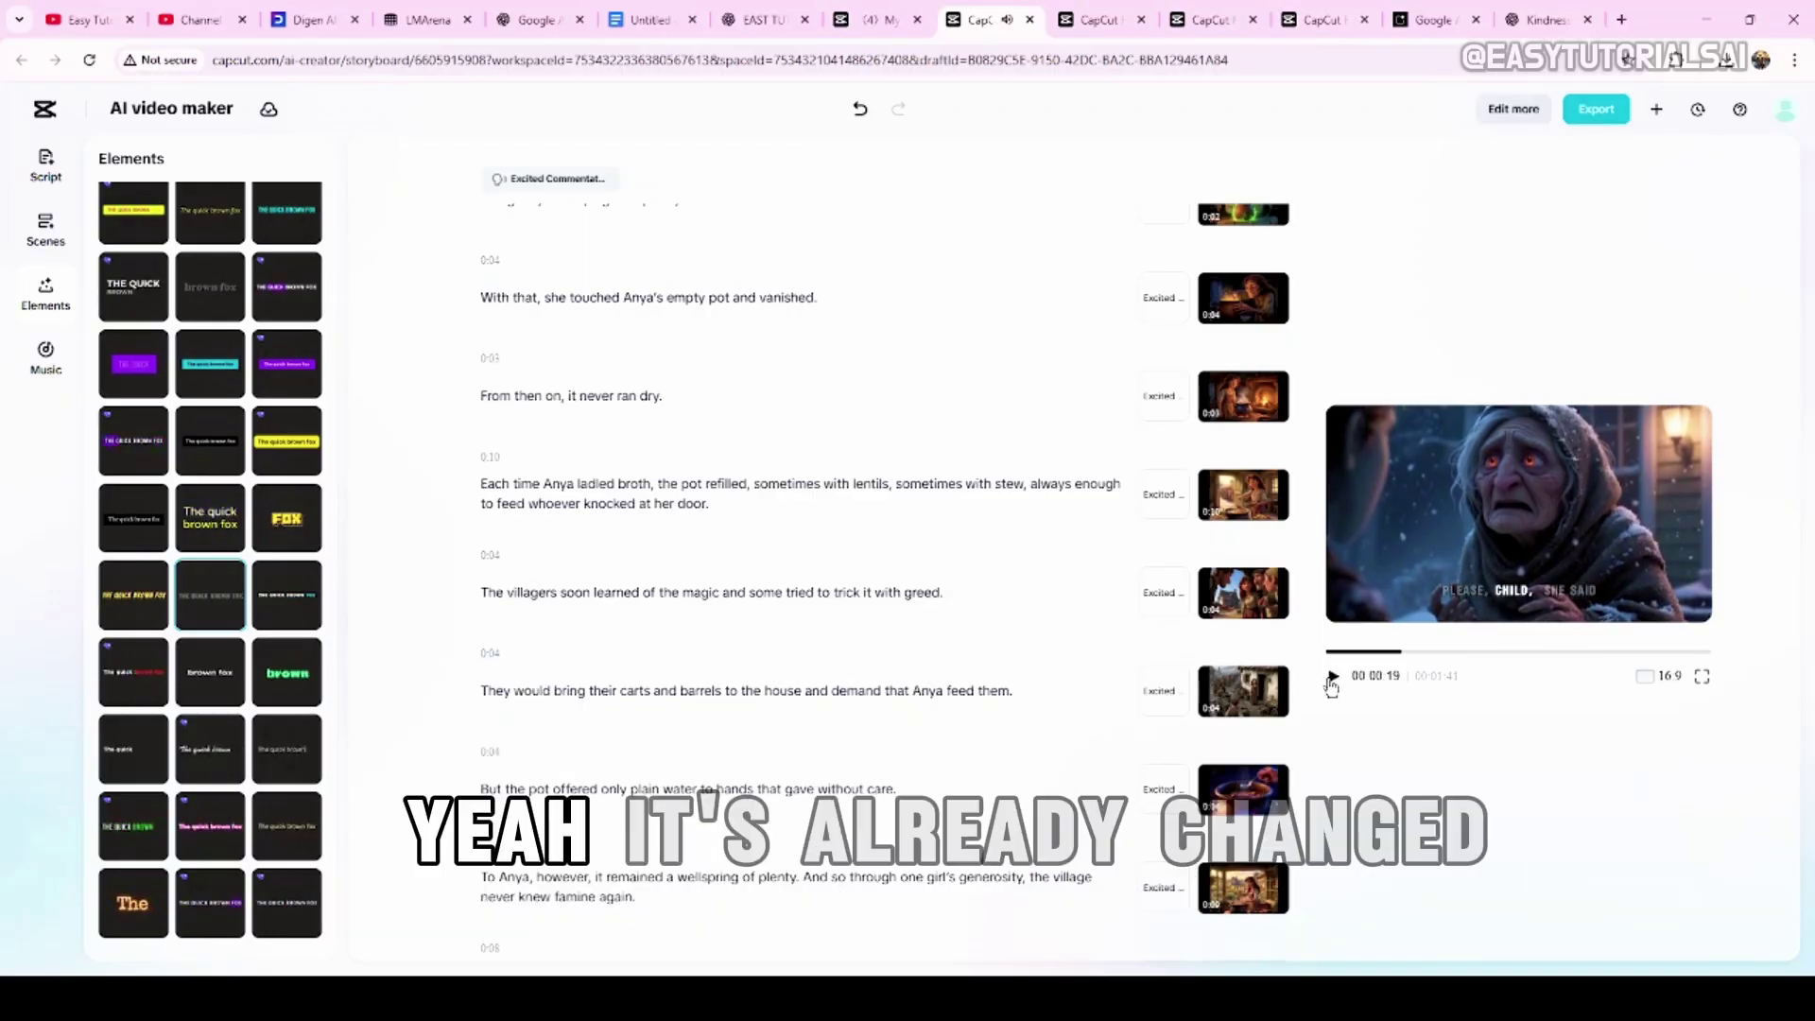
{"action": "left_click", "coordinate": [1484, 588]}
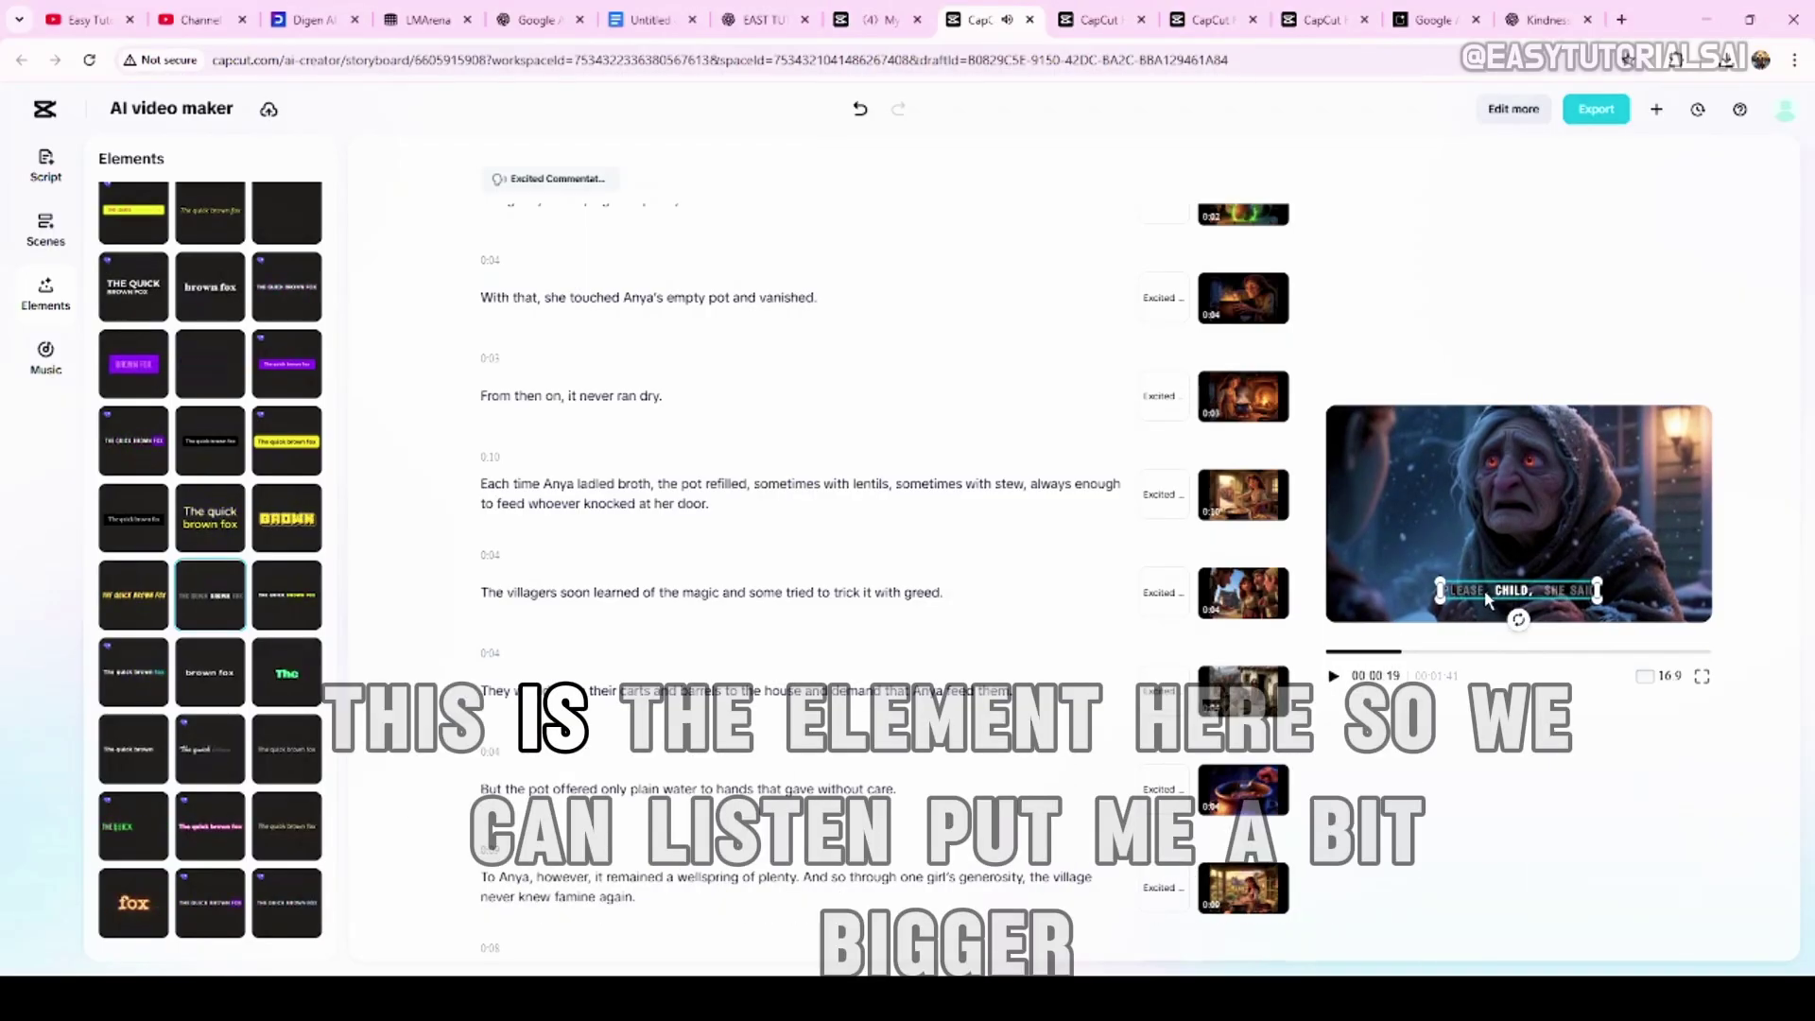
{"action": "left_click_drag", "start_coordinate": [1484, 581], "coordinate": [1482, 579]}
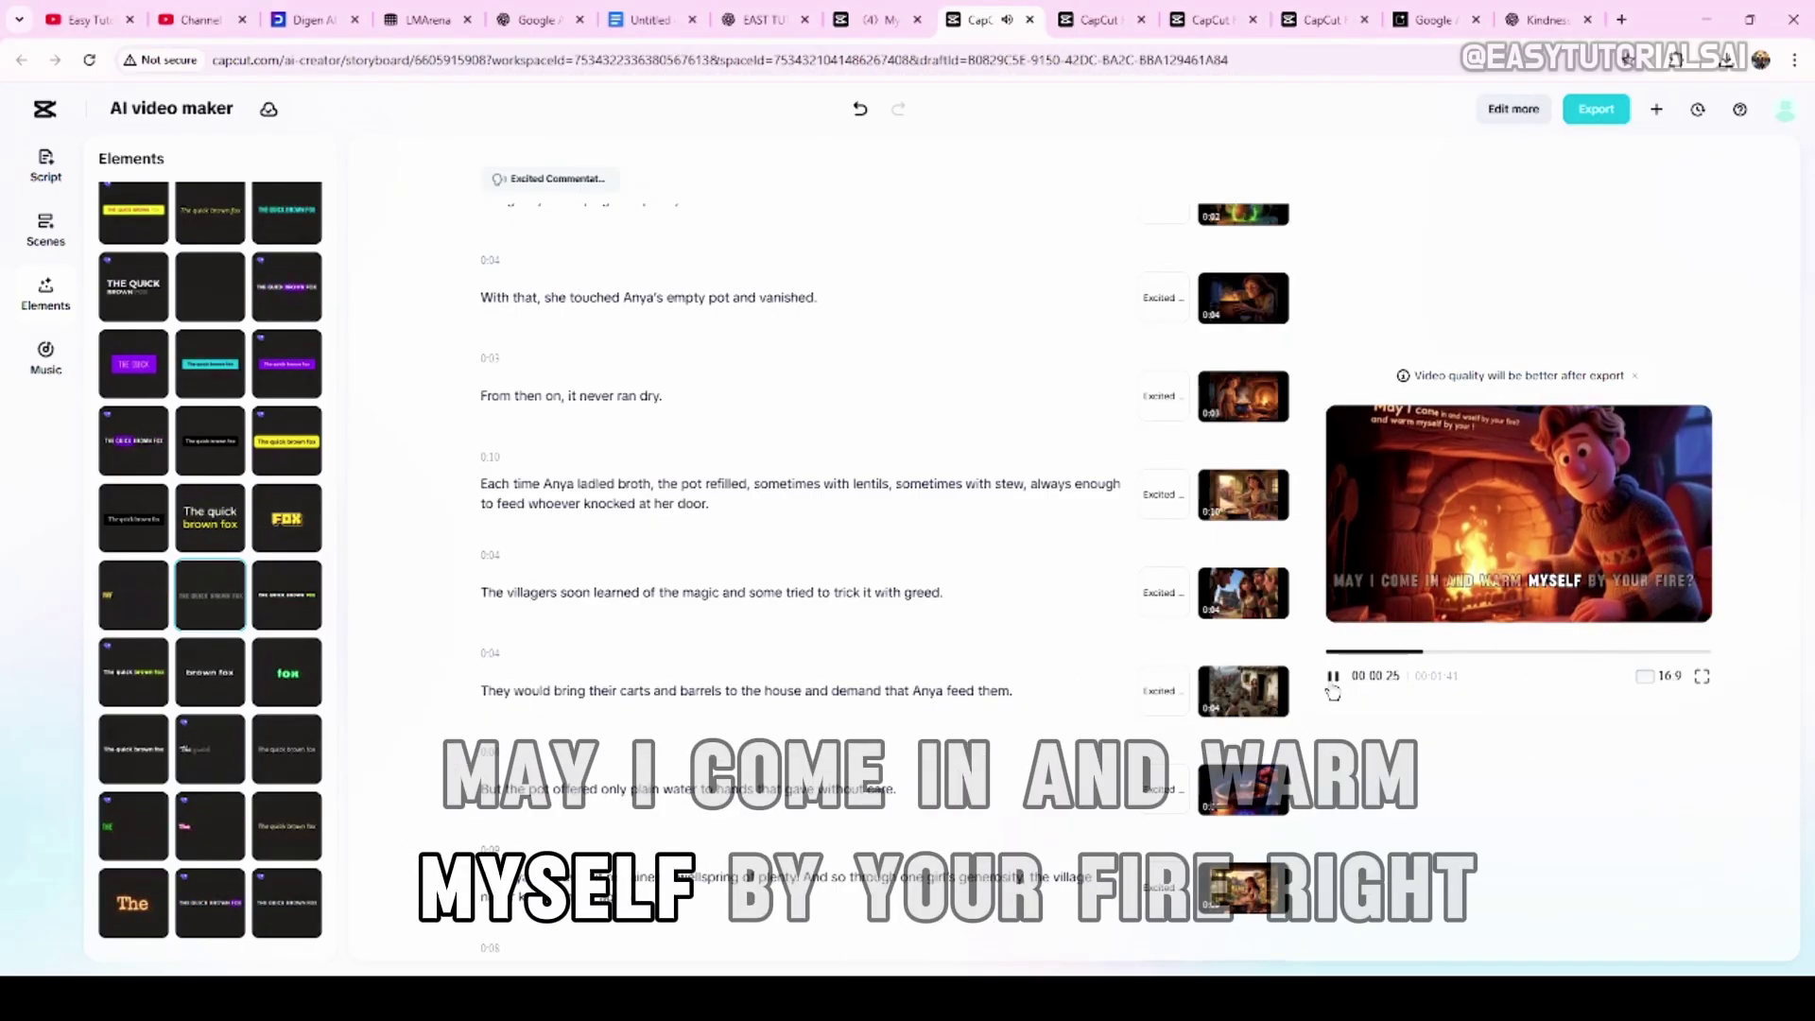
{"action": "left_click", "coordinate": [1333, 692]}
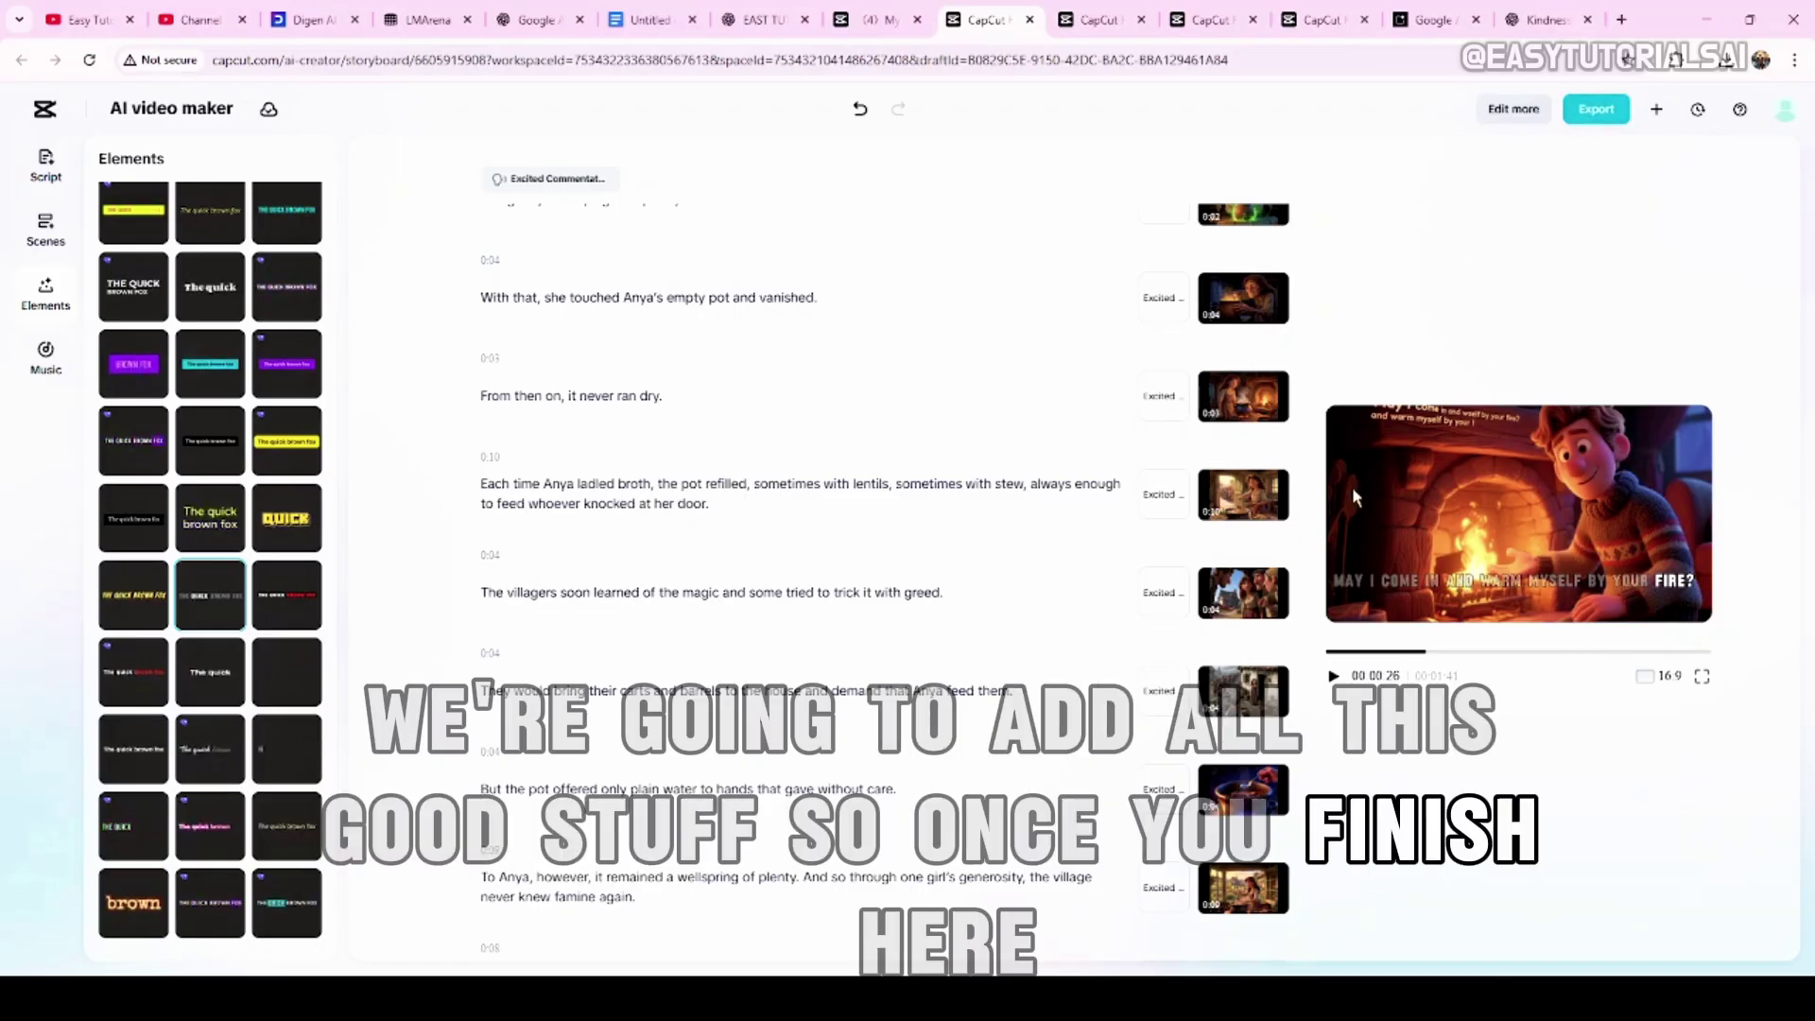
Export the folktale video with the default 720p, mp4, 24fps settings
{"action": "left_click", "coordinate": [1595, 116]}
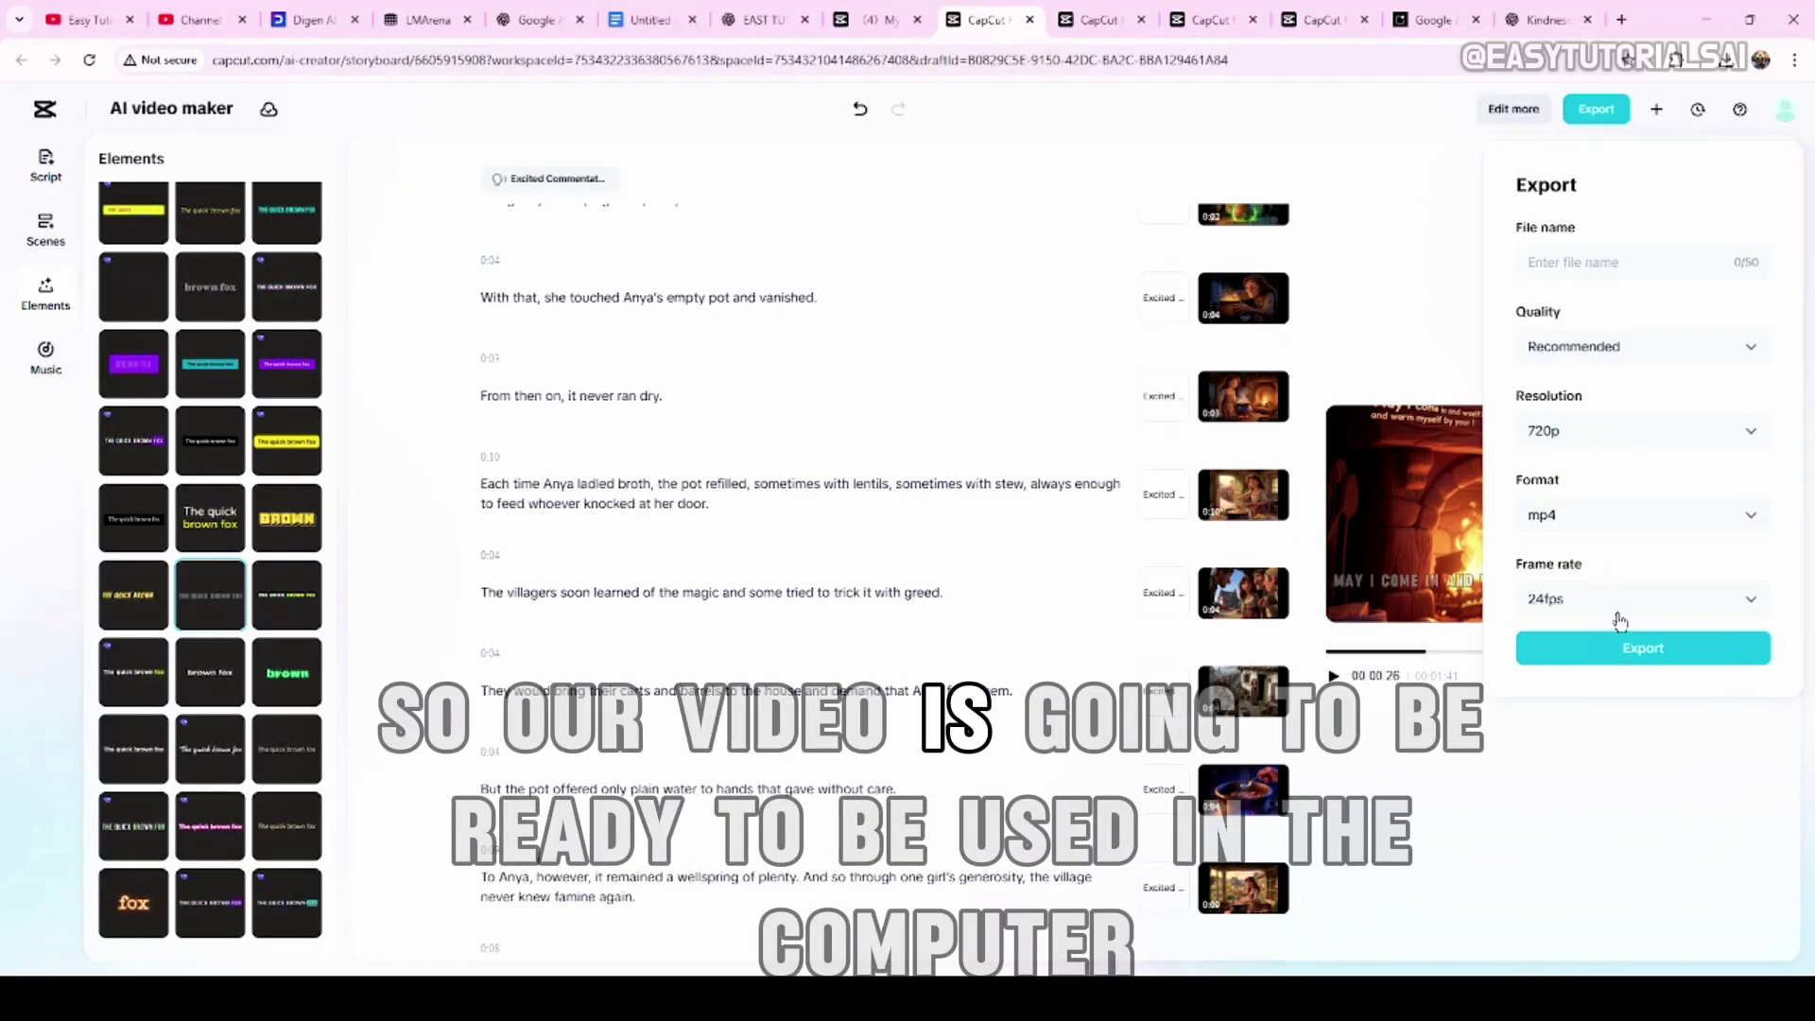
{"action": "left_click", "coordinate": [1641, 652]}
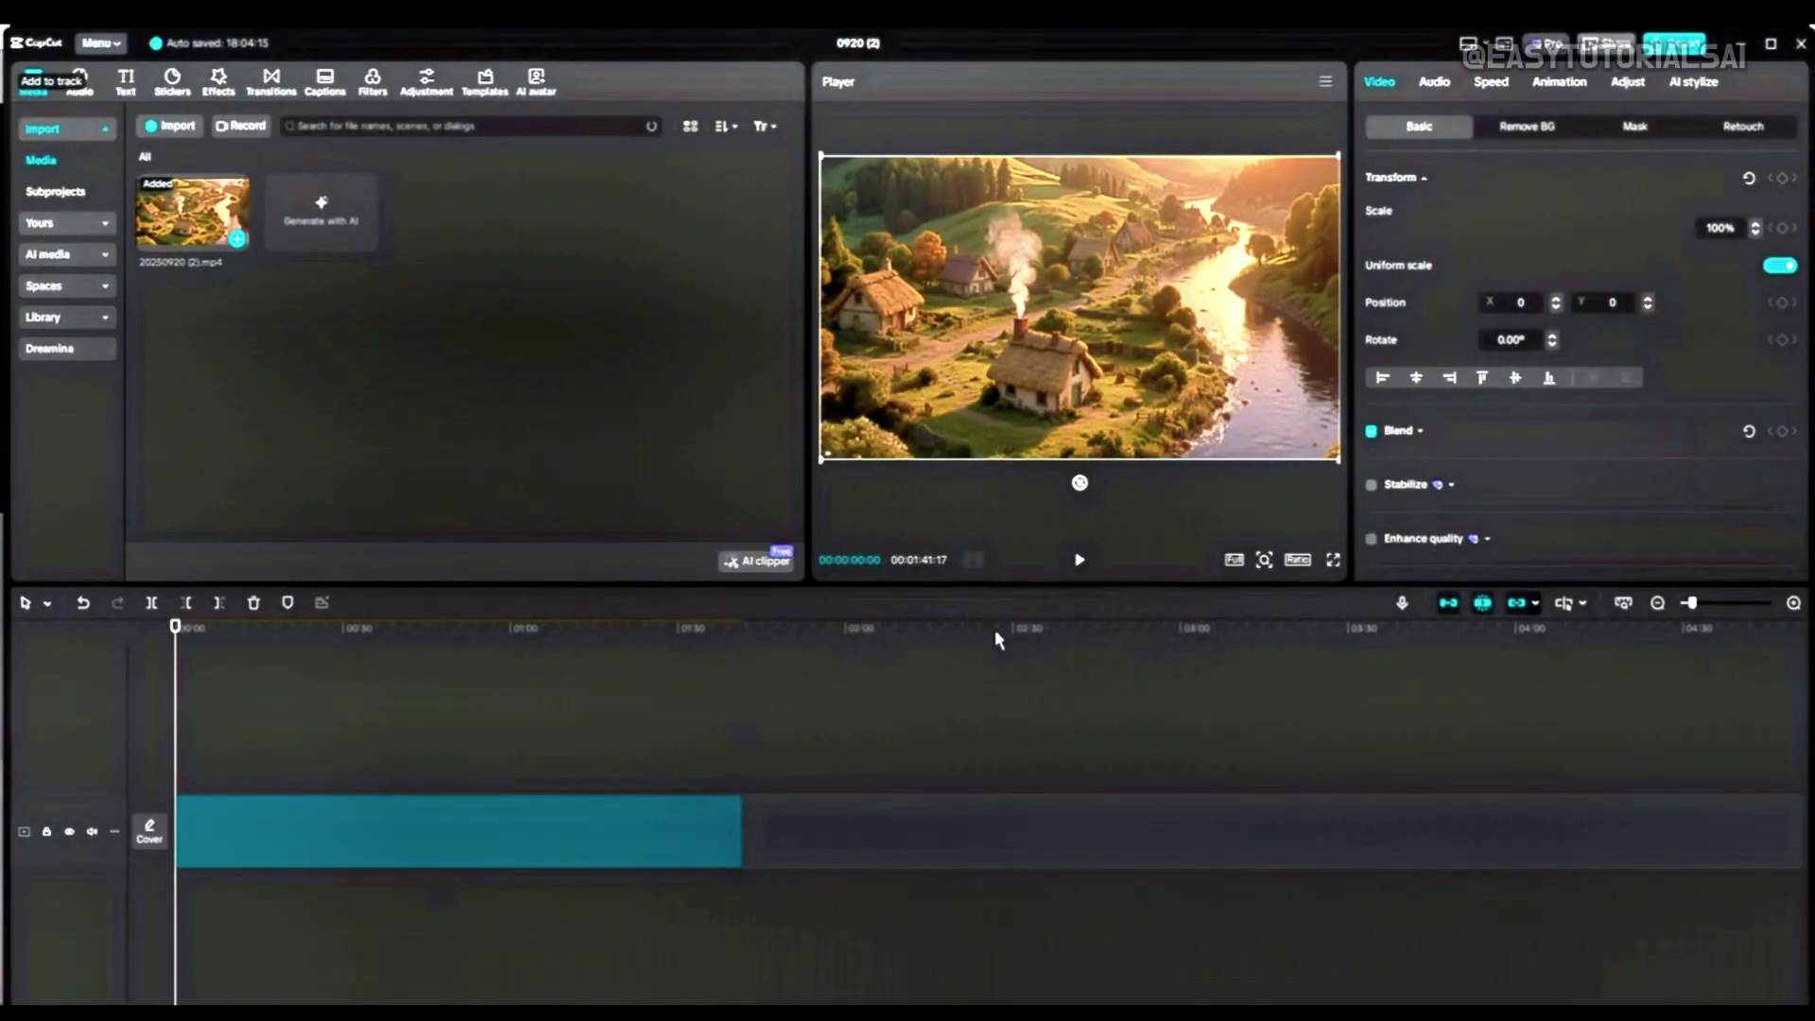
Play the imported folktale clip and pause at the 'One winter, when food grew scarce' scene
{"action": "left_click", "coordinate": [1078, 561]}
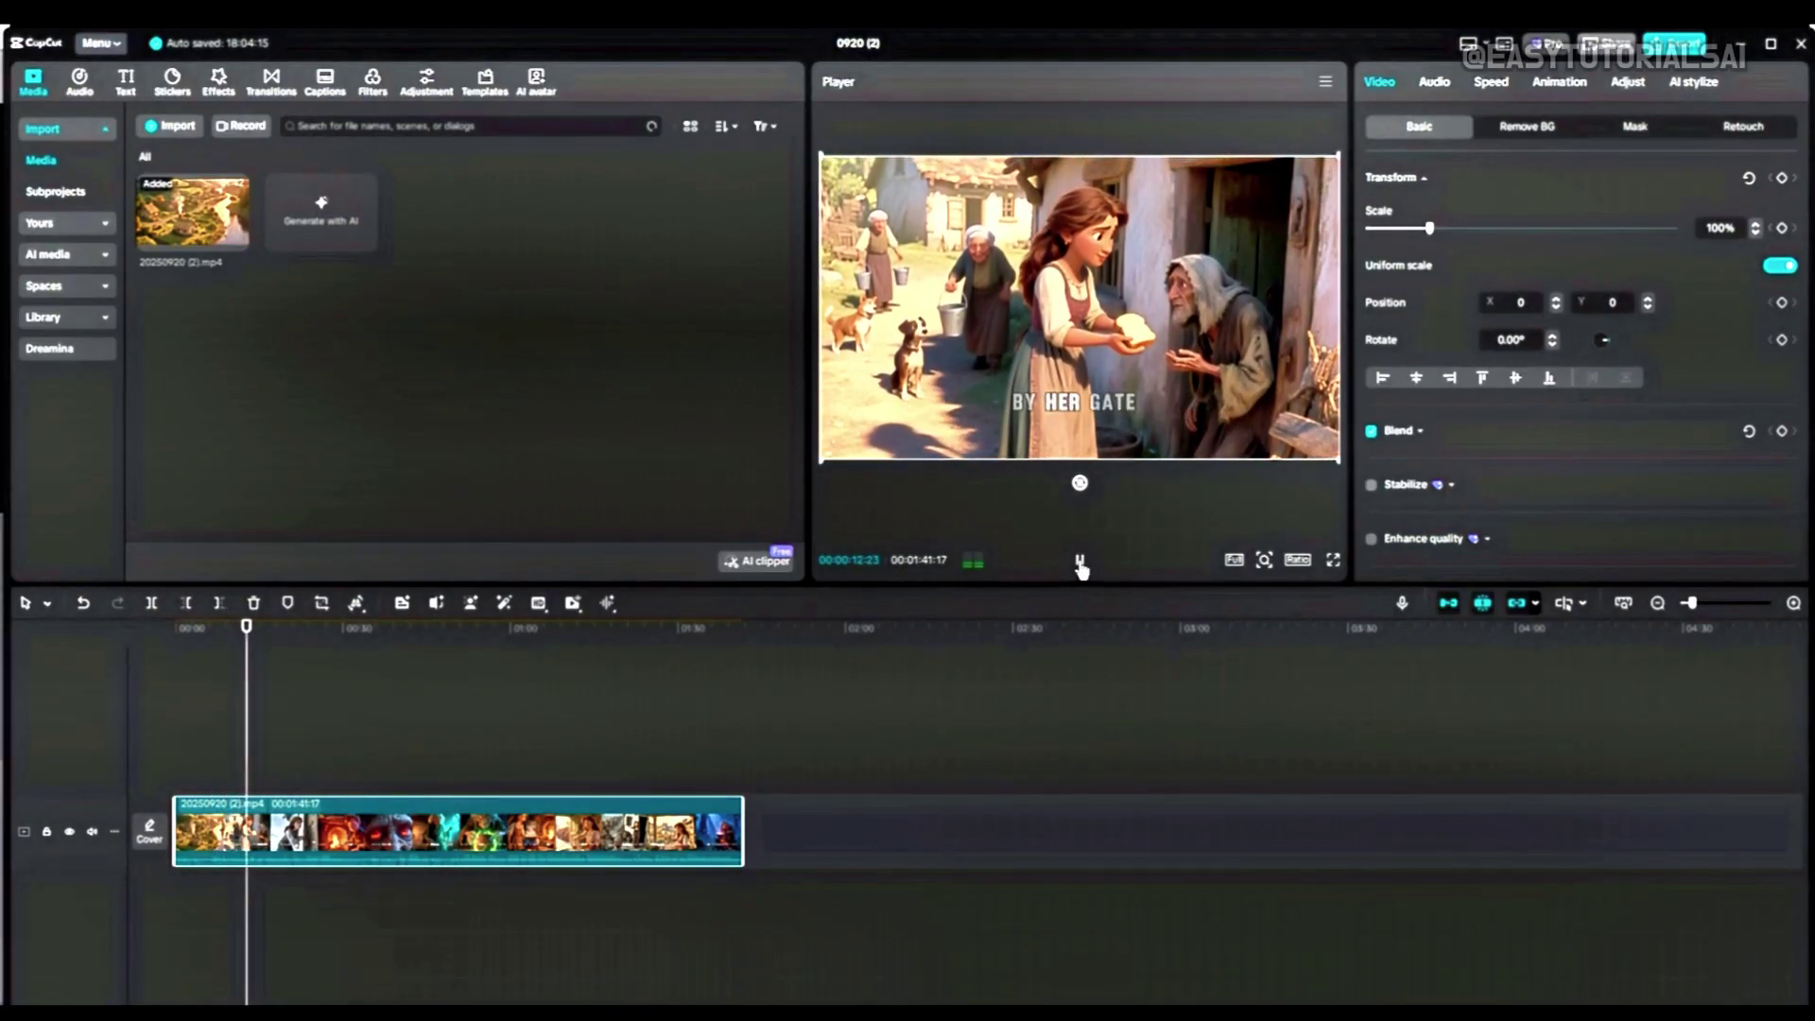
{"action": "left_click", "coordinate": [1080, 566]}
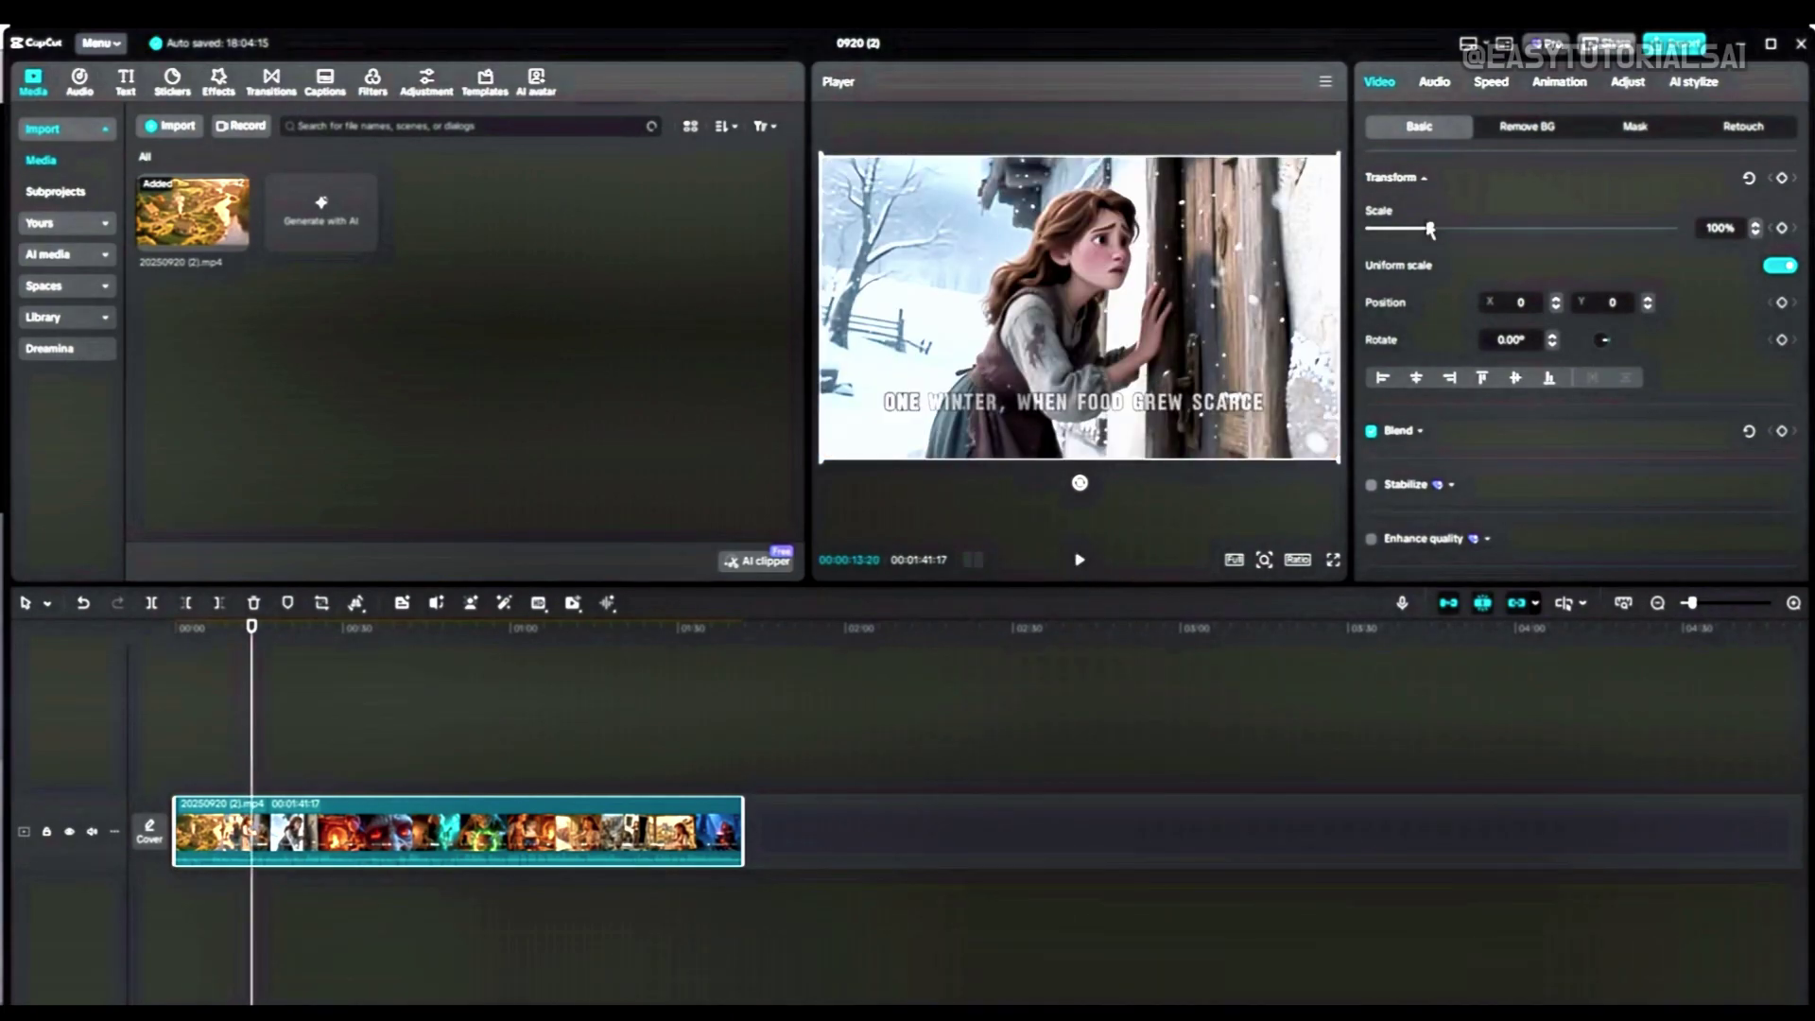
Boost the folktale clip's volume from 0.0dB to 7.6dB and rewind to the start
{"action": "left_click", "coordinate": [1436, 83]}
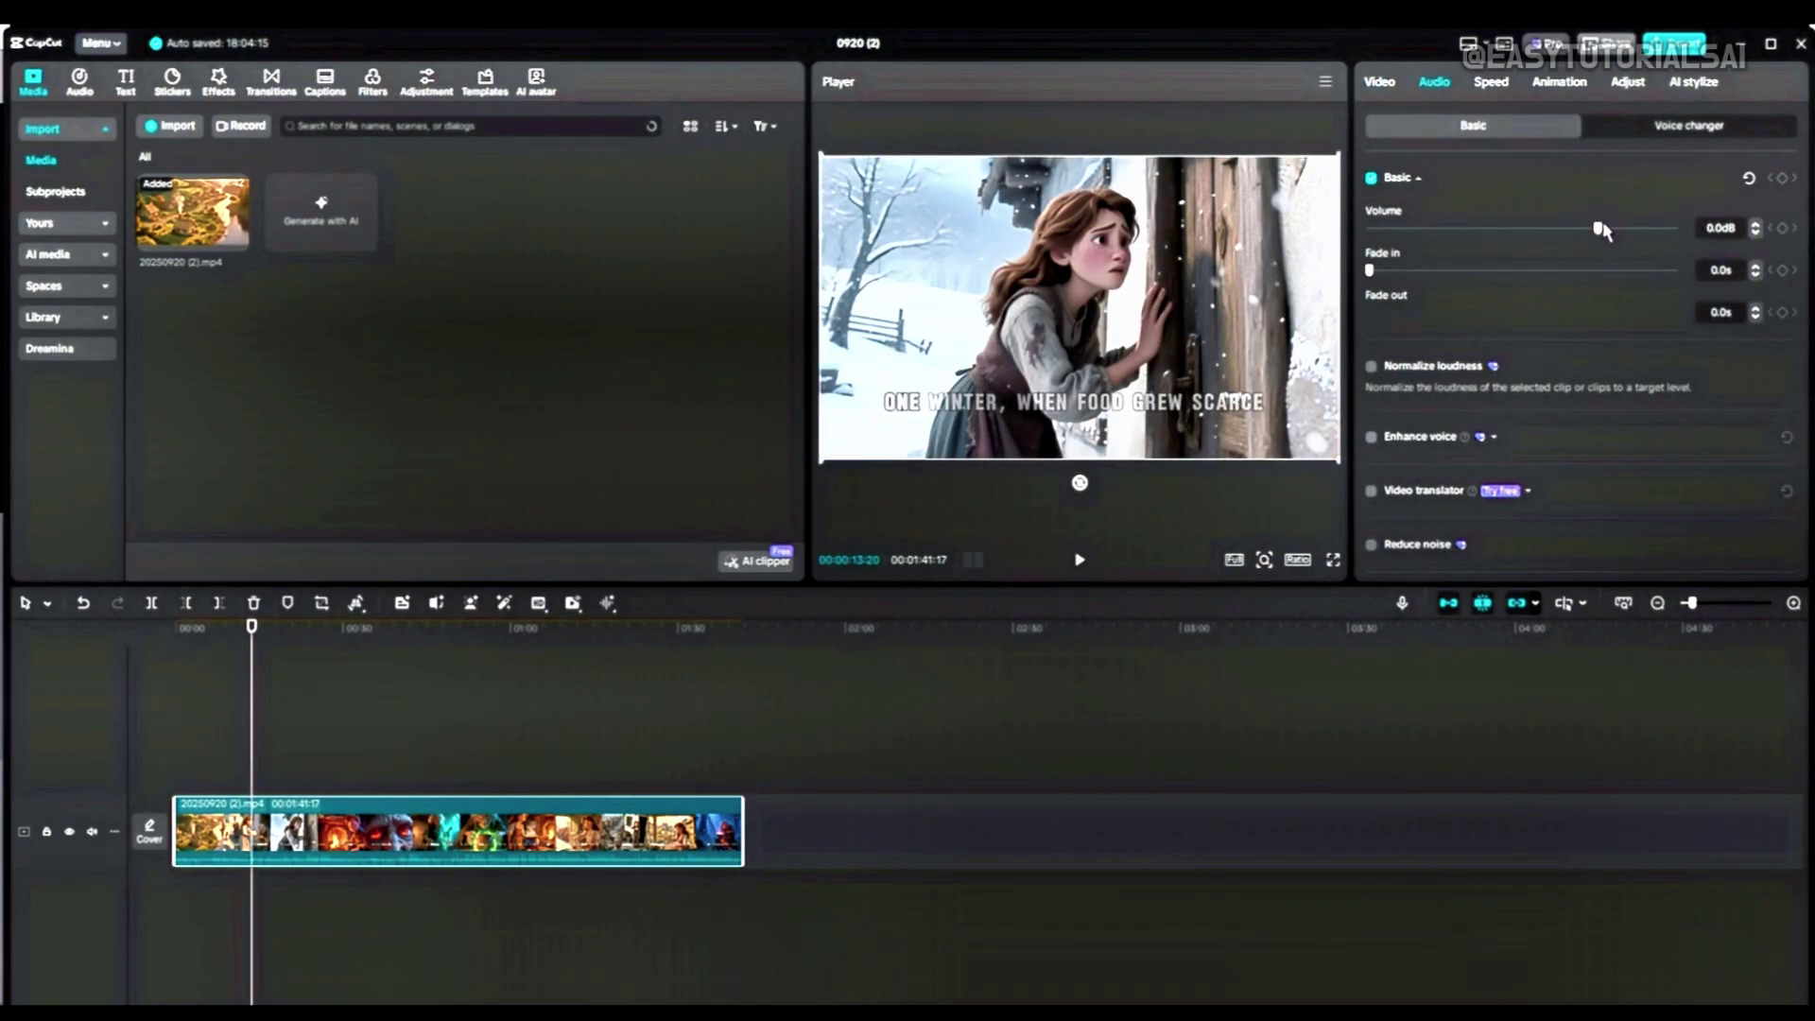
{"action": "left_click_drag", "start_coordinate": [1604, 227], "coordinate": [1619, 228]}
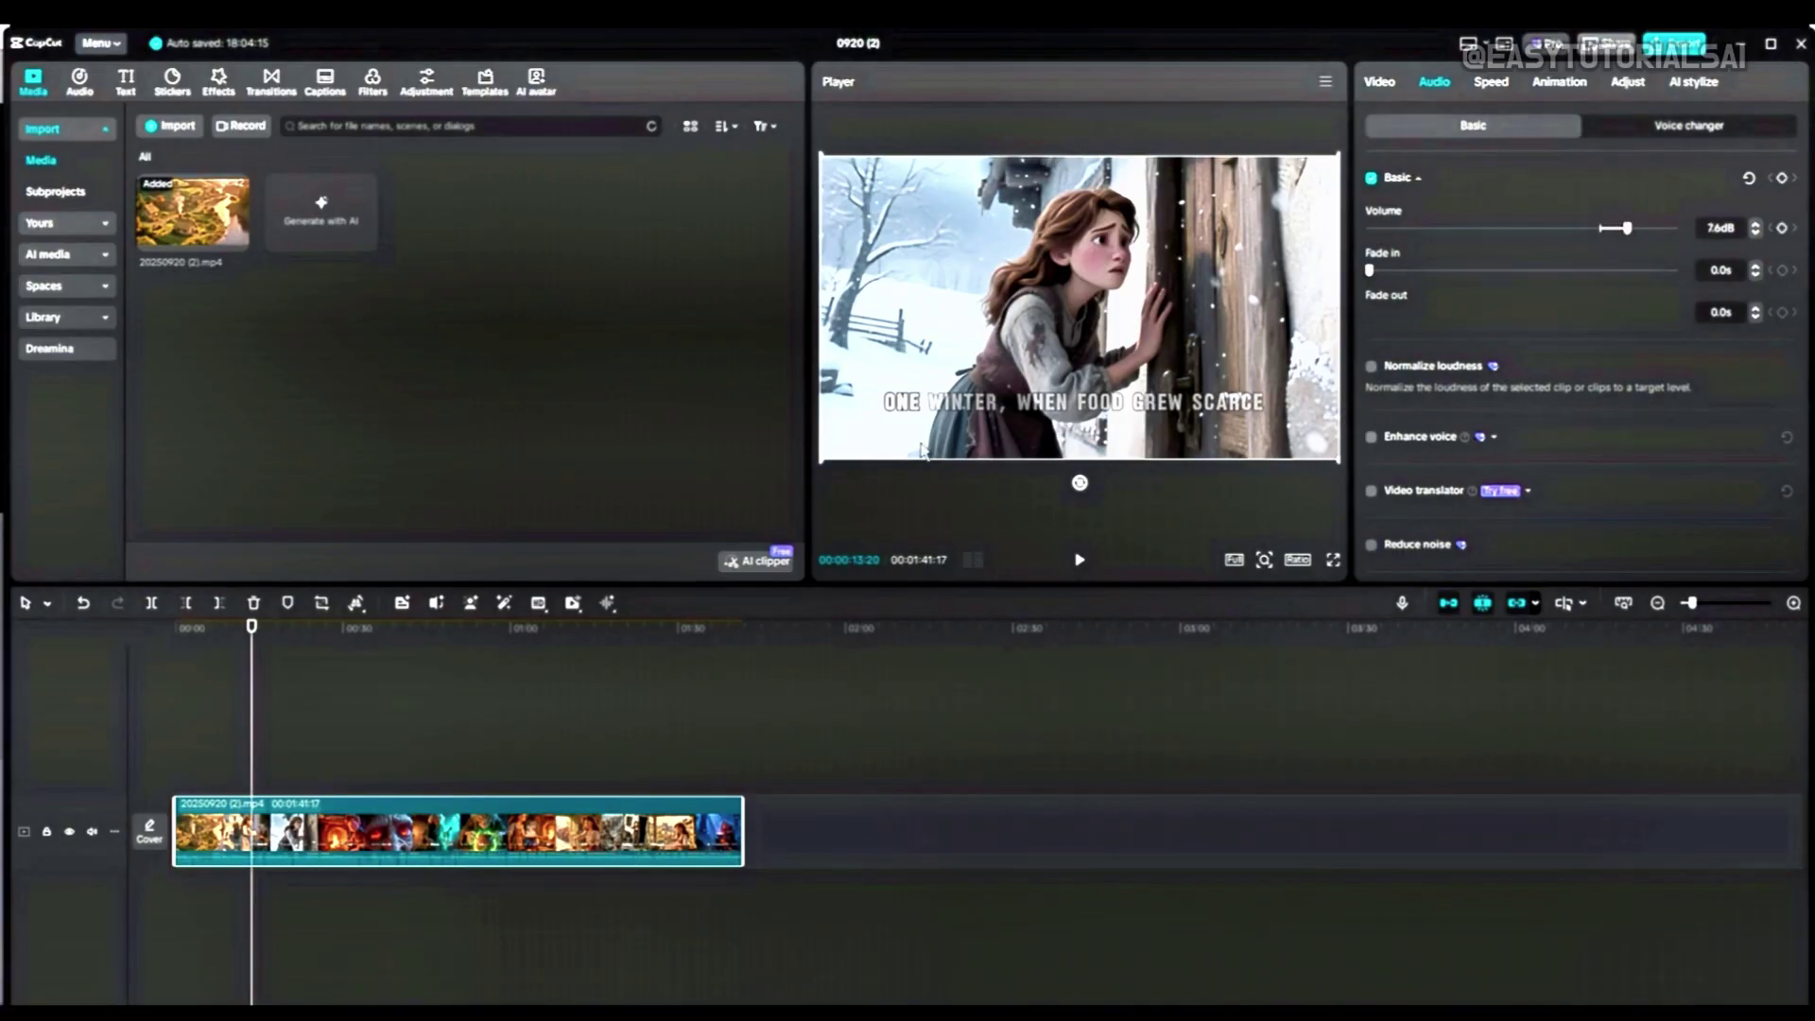
{"action": "left_click_drag", "start_coordinate": [247, 642], "coordinate": [175, 642]}
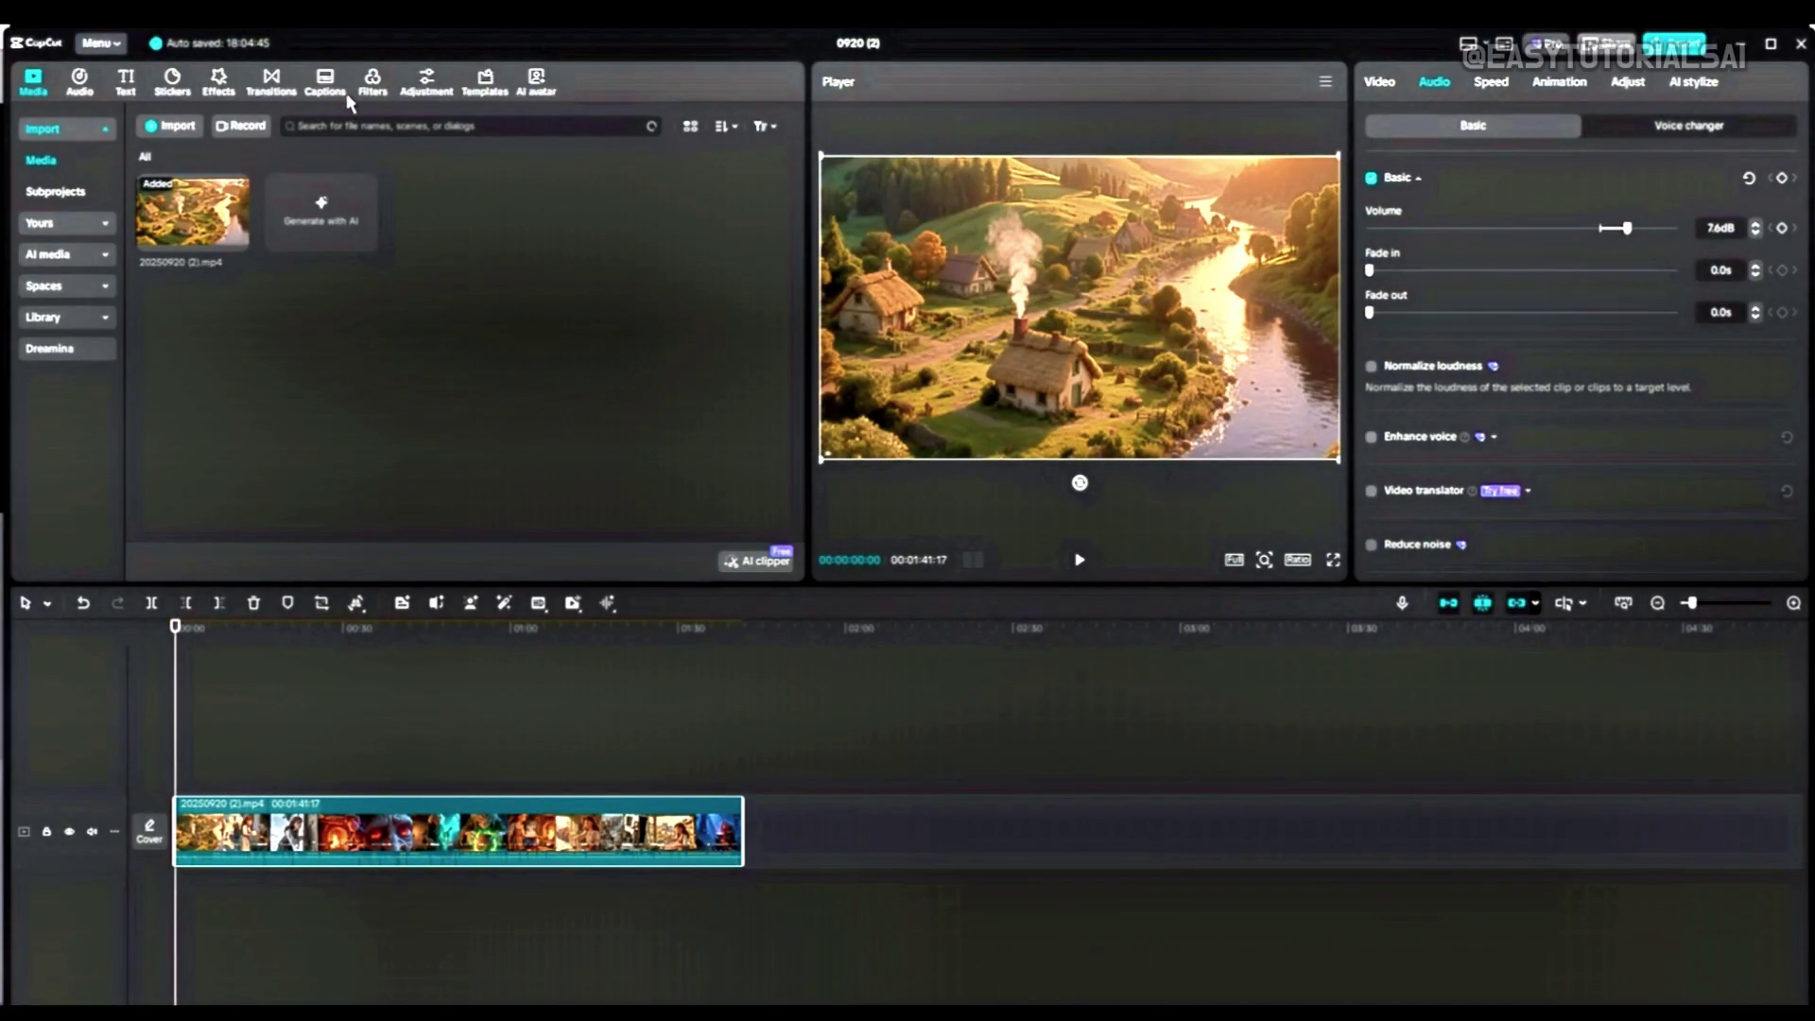
Lay the HD Dark favorite filter across the whole clip, preview it, and rewind to 0
{"action": "left_click", "coordinate": [374, 83]}
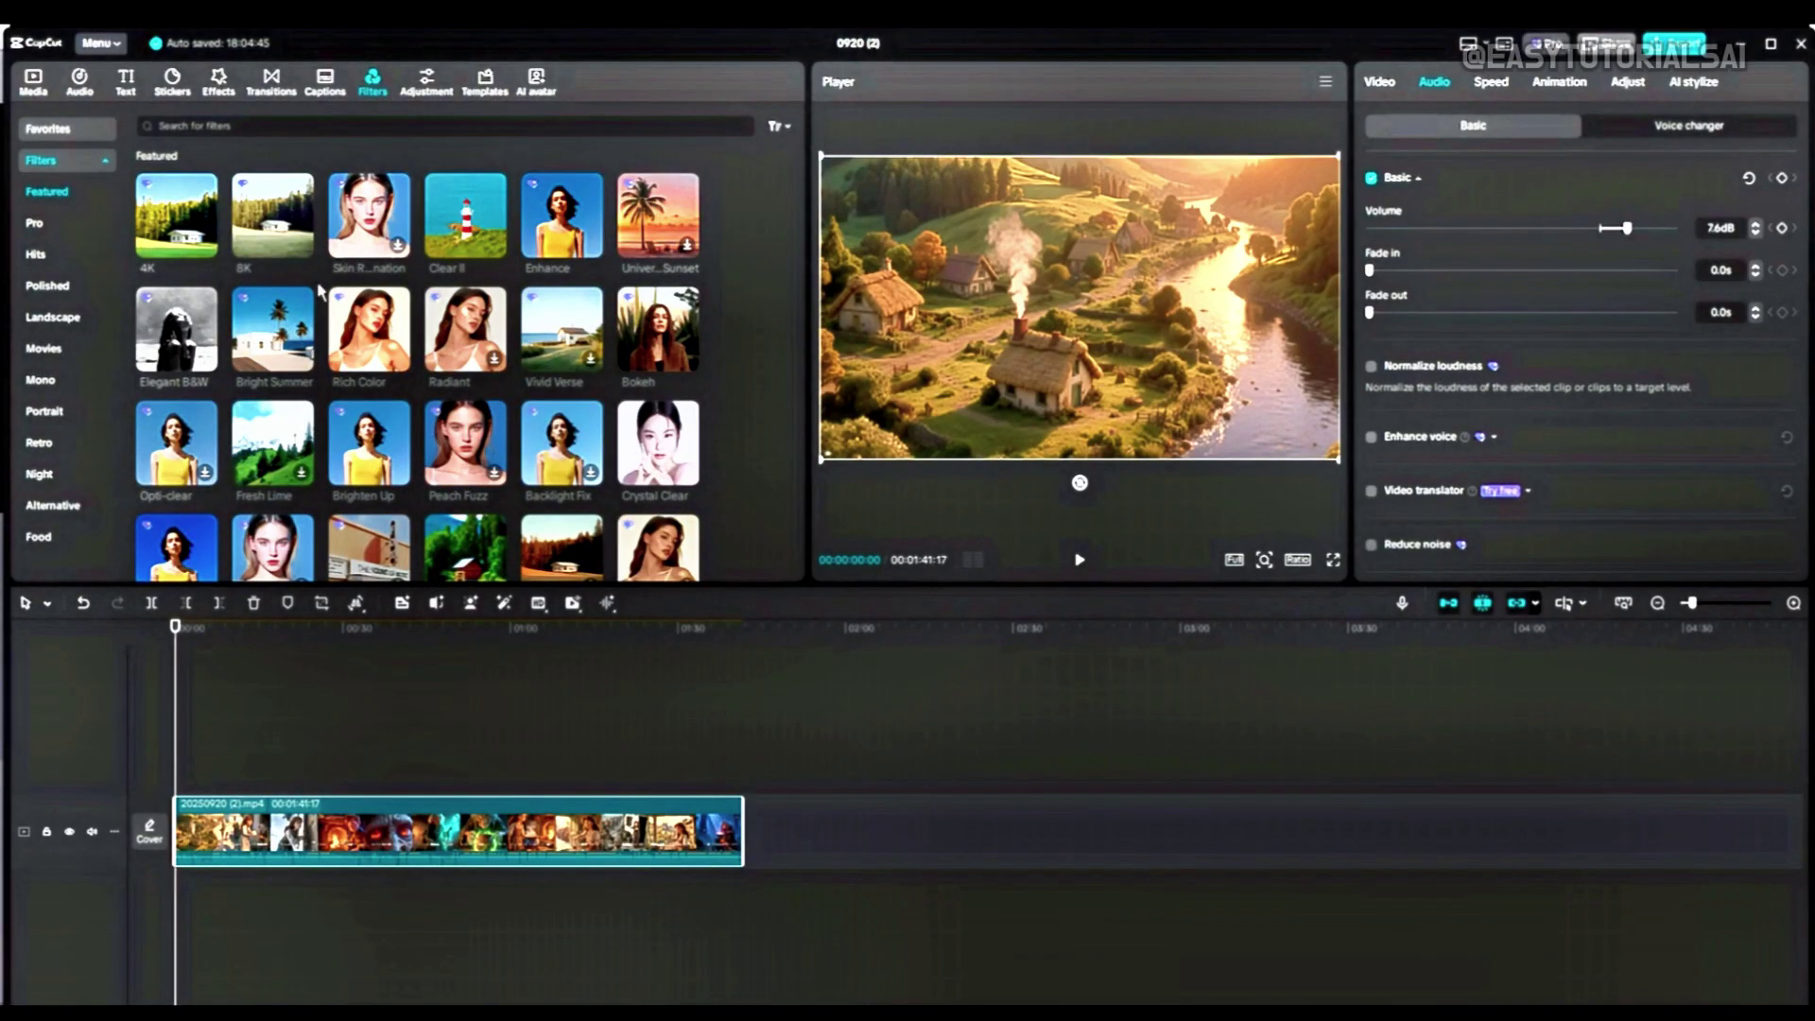
{"action": "left_click", "coordinate": [85, 130]}
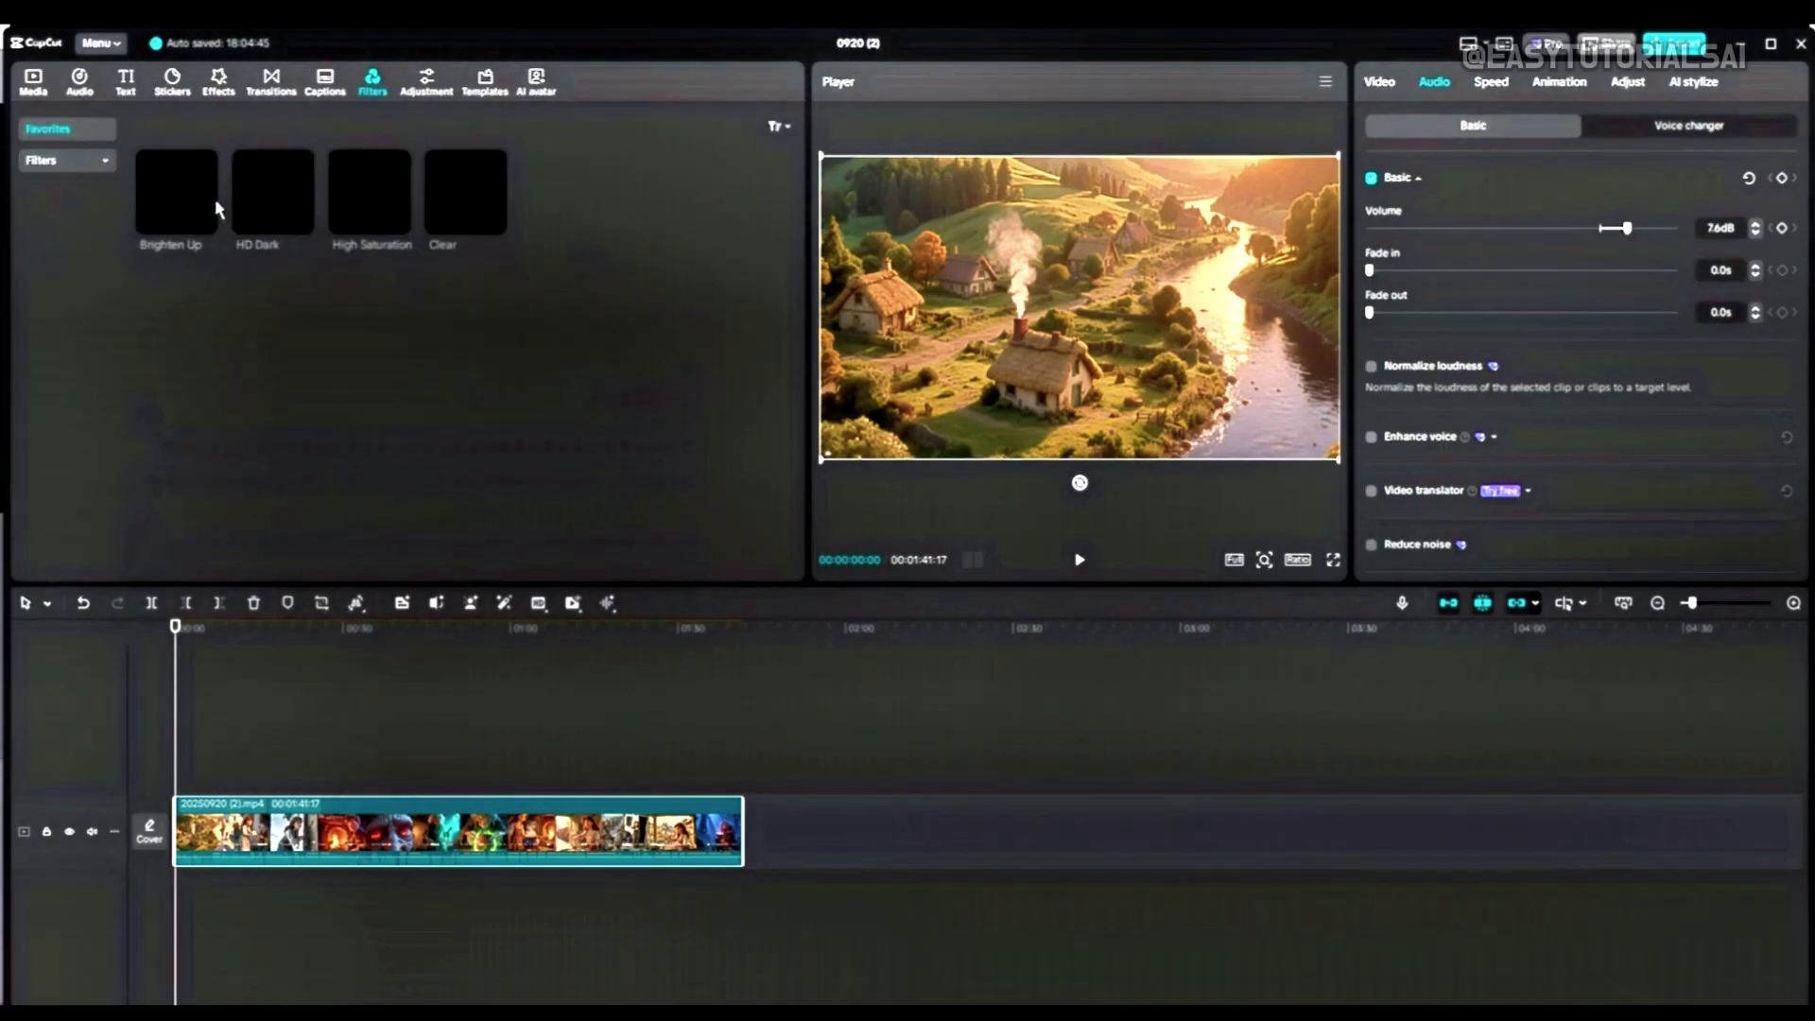
{"action": "left_click_drag", "start_coordinate": [274, 193], "coordinate": [742, 801]}
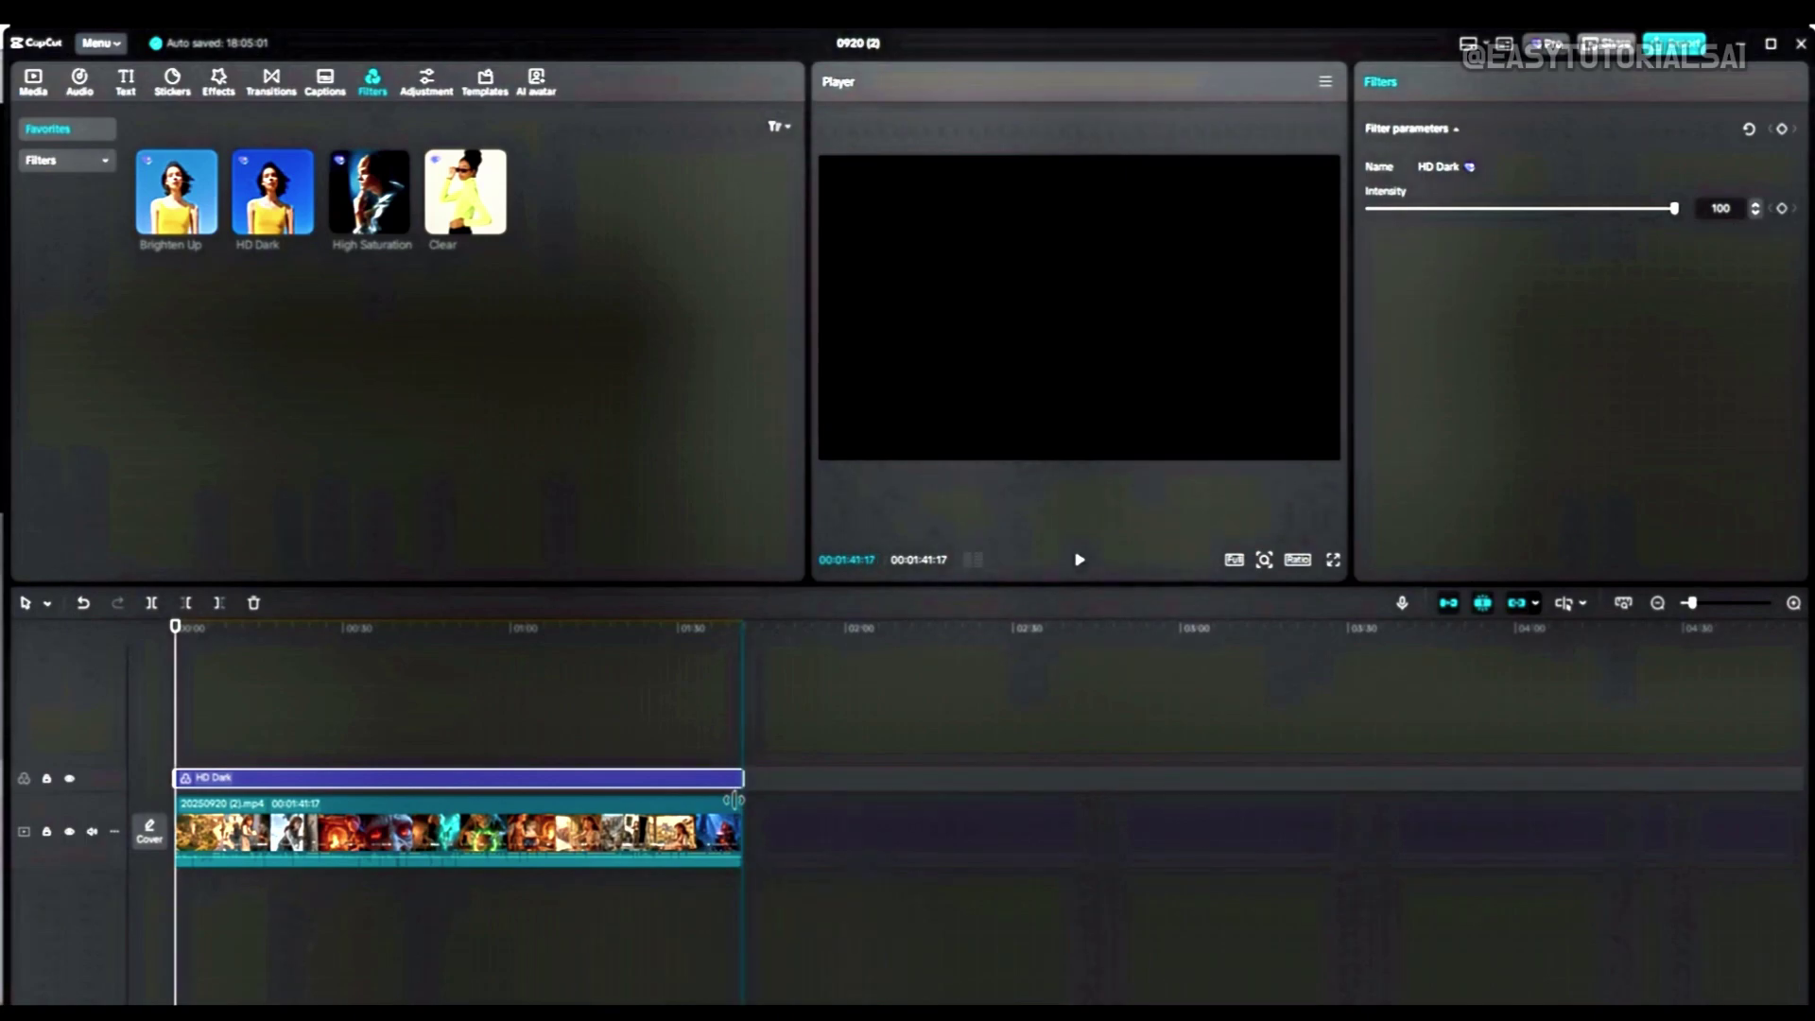
{"action": "left_click", "coordinate": [1078, 561]}
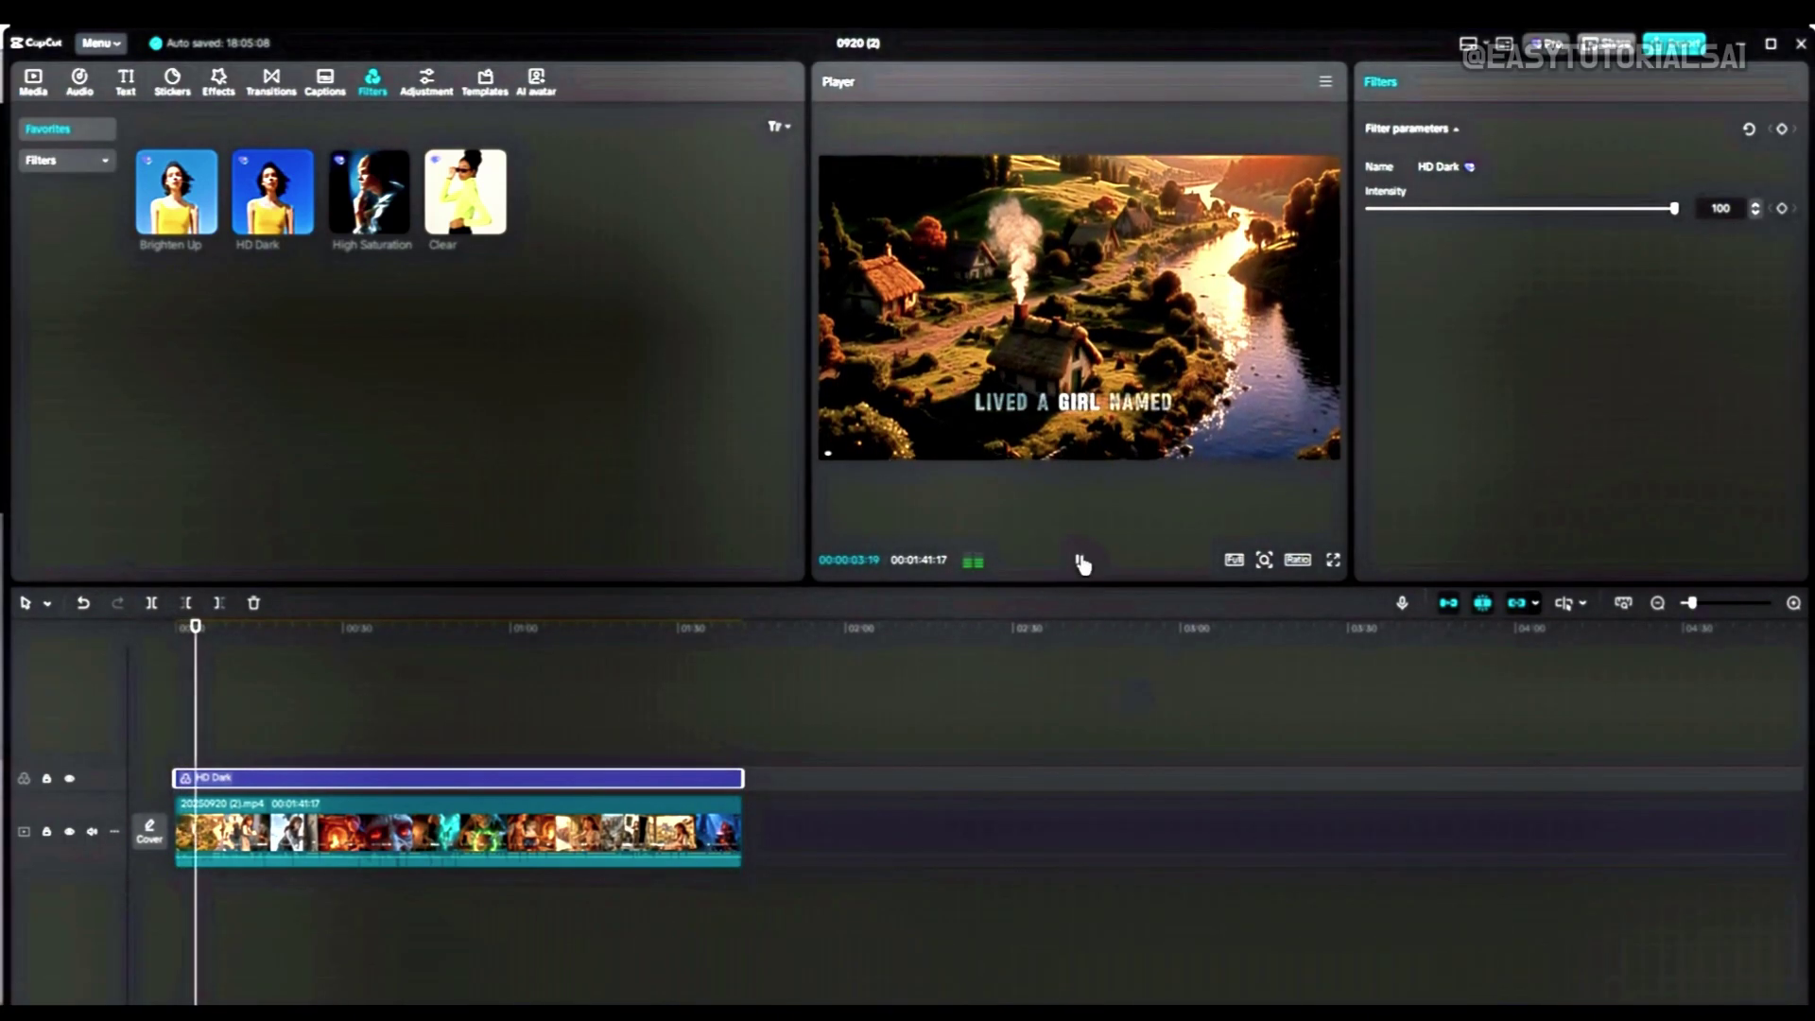
{"action": "left_click", "coordinate": [170, 649]}
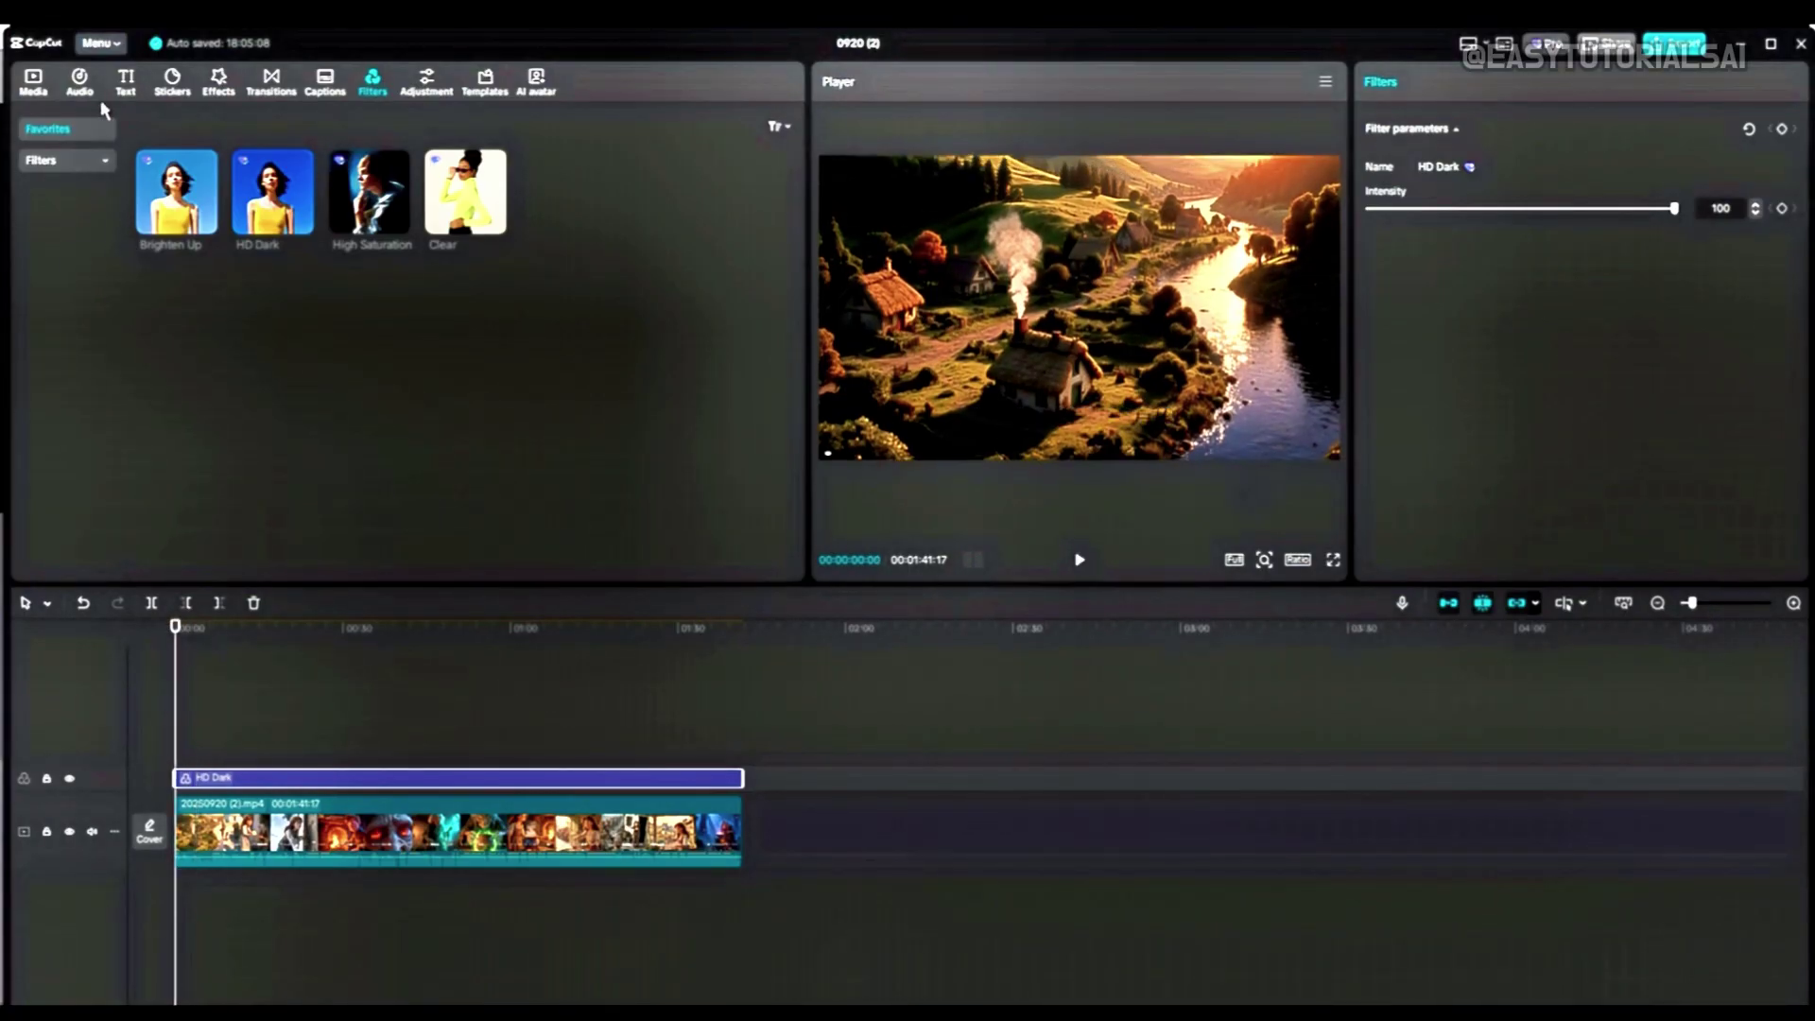
Place the Fairy Glitter favorite effect at the timeline's start, preview it, and rewind
{"action": "left_click", "coordinate": [220, 85]}
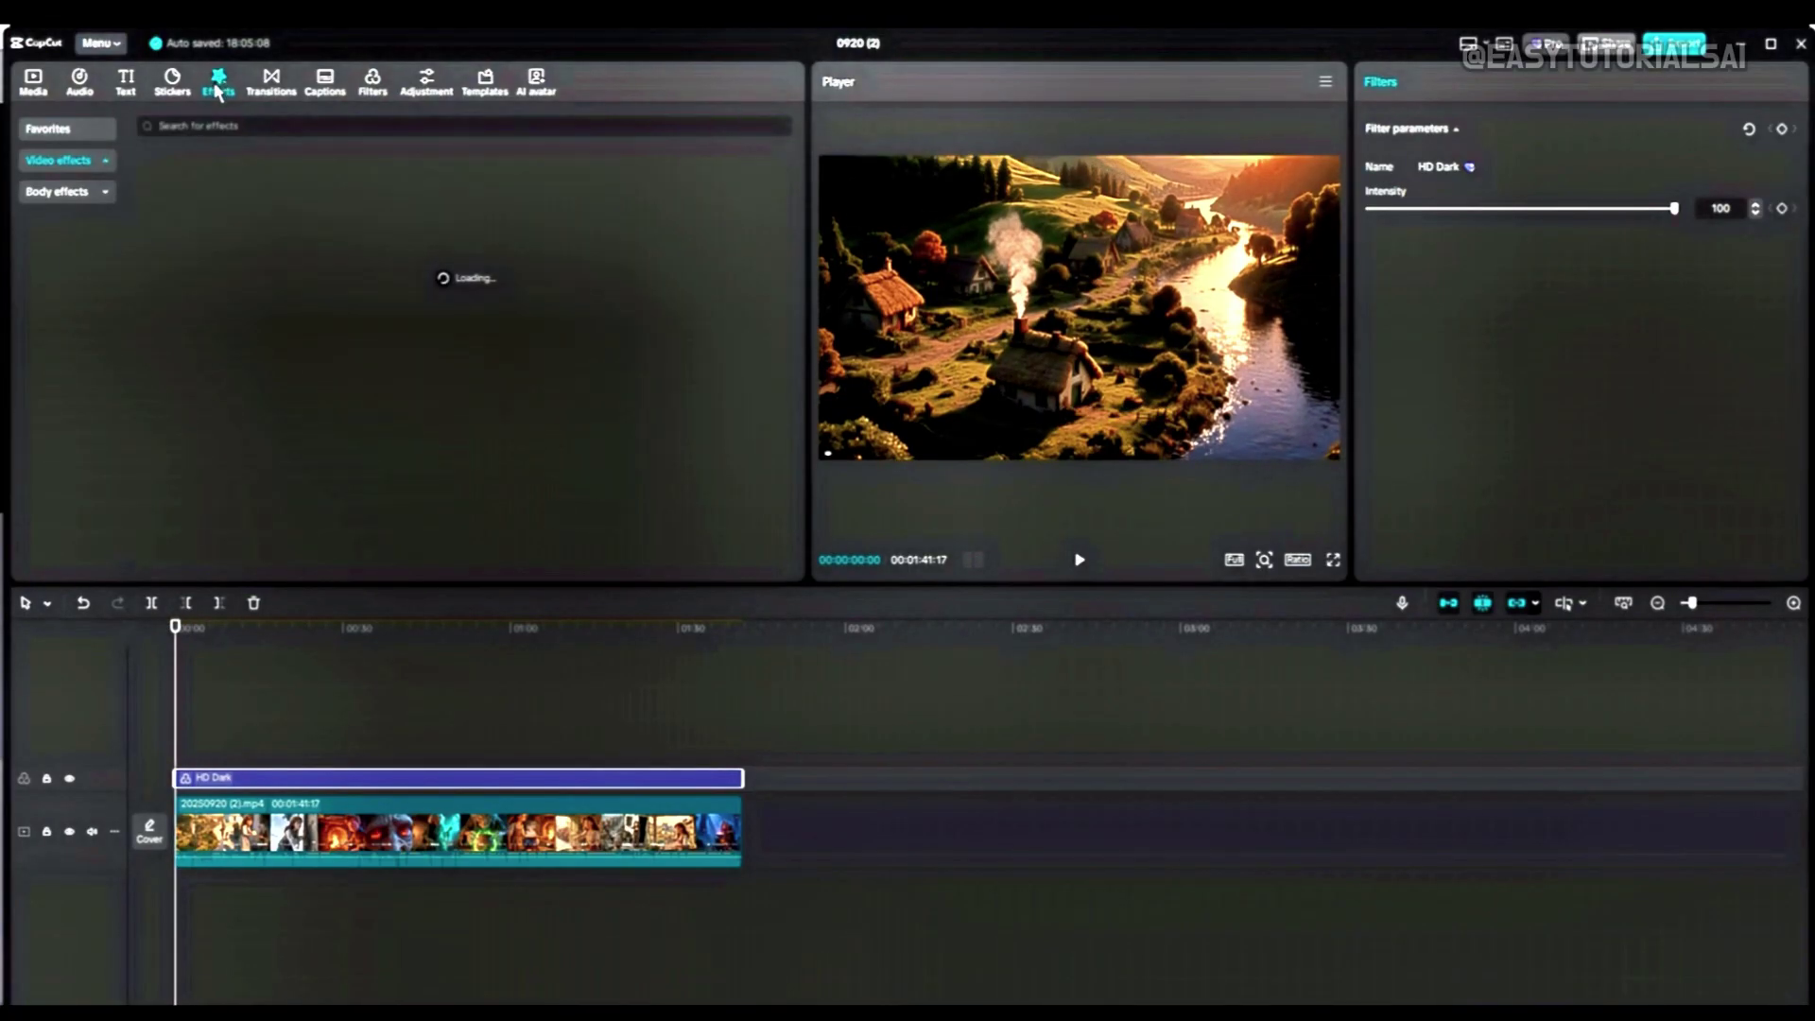
{"action": "left_click", "coordinate": [91, 131]}
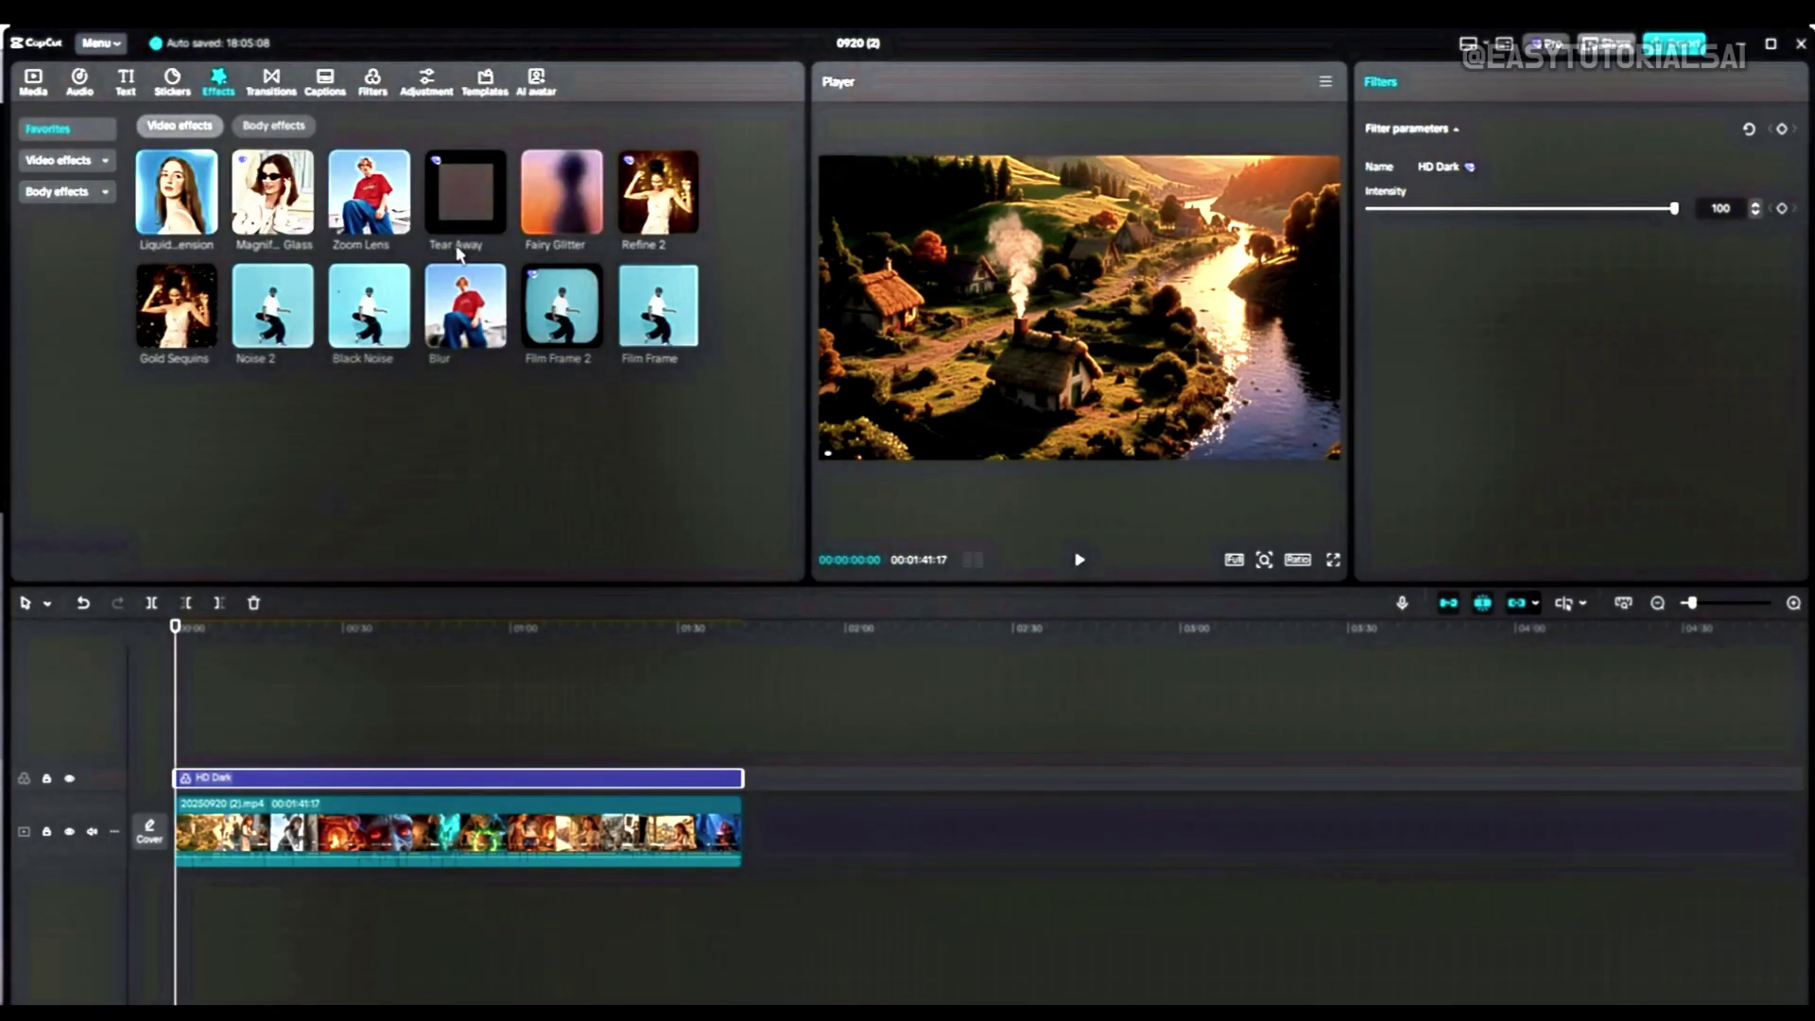
{"action": "left_click_drag", "start_coordinate": [562, 194], "coordinate": [181, 752]}
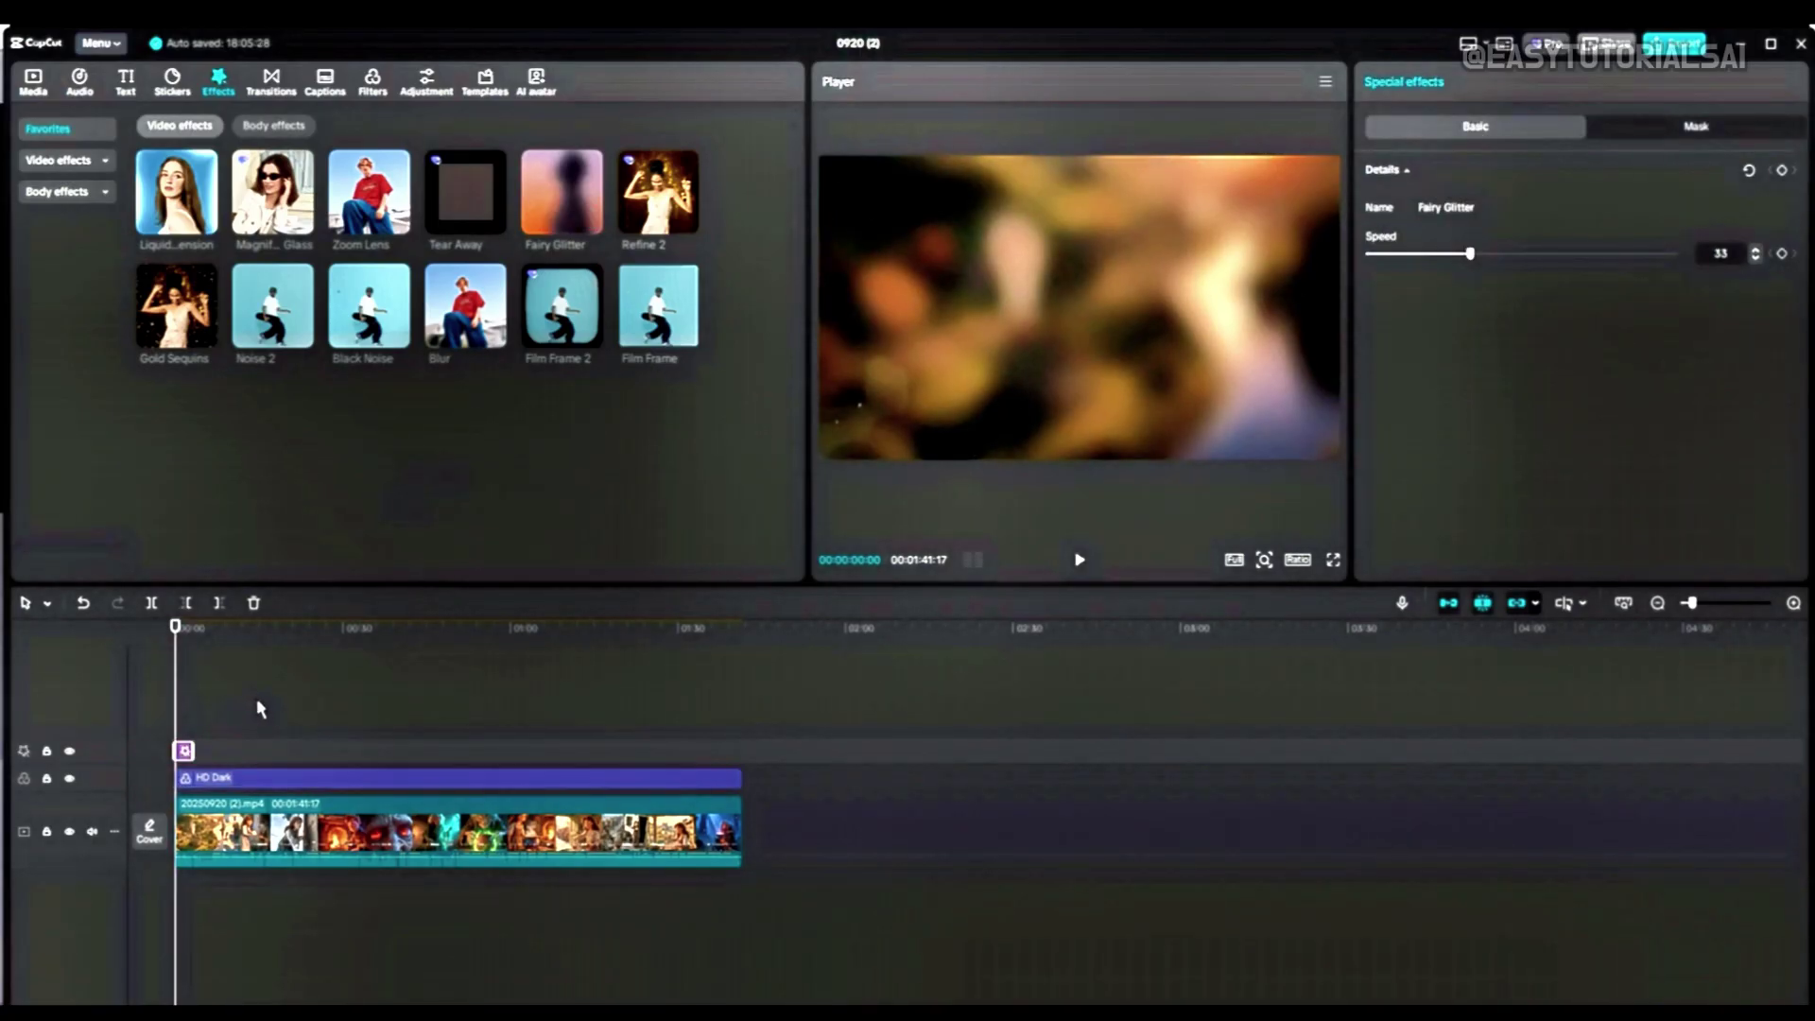
{"action": "left_click", "coordinate": [1081, 562]}
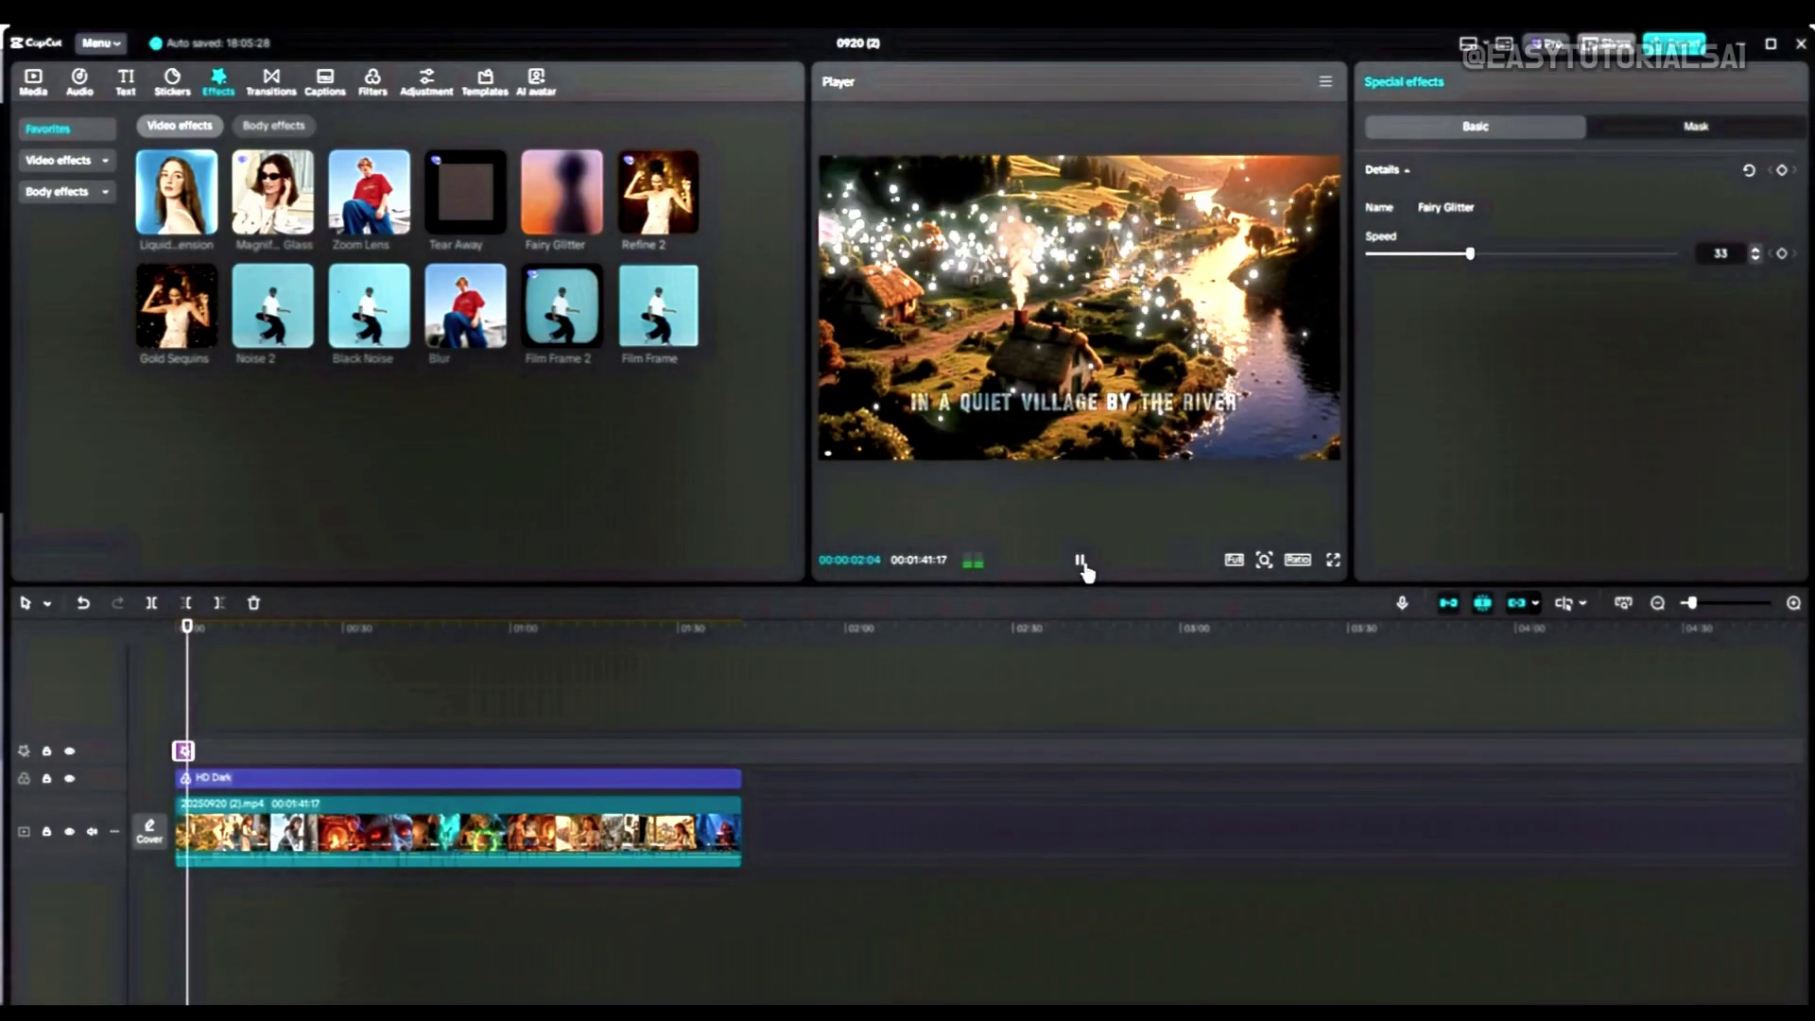
{"action": "left_click", "coordinate": [1076, 562]}
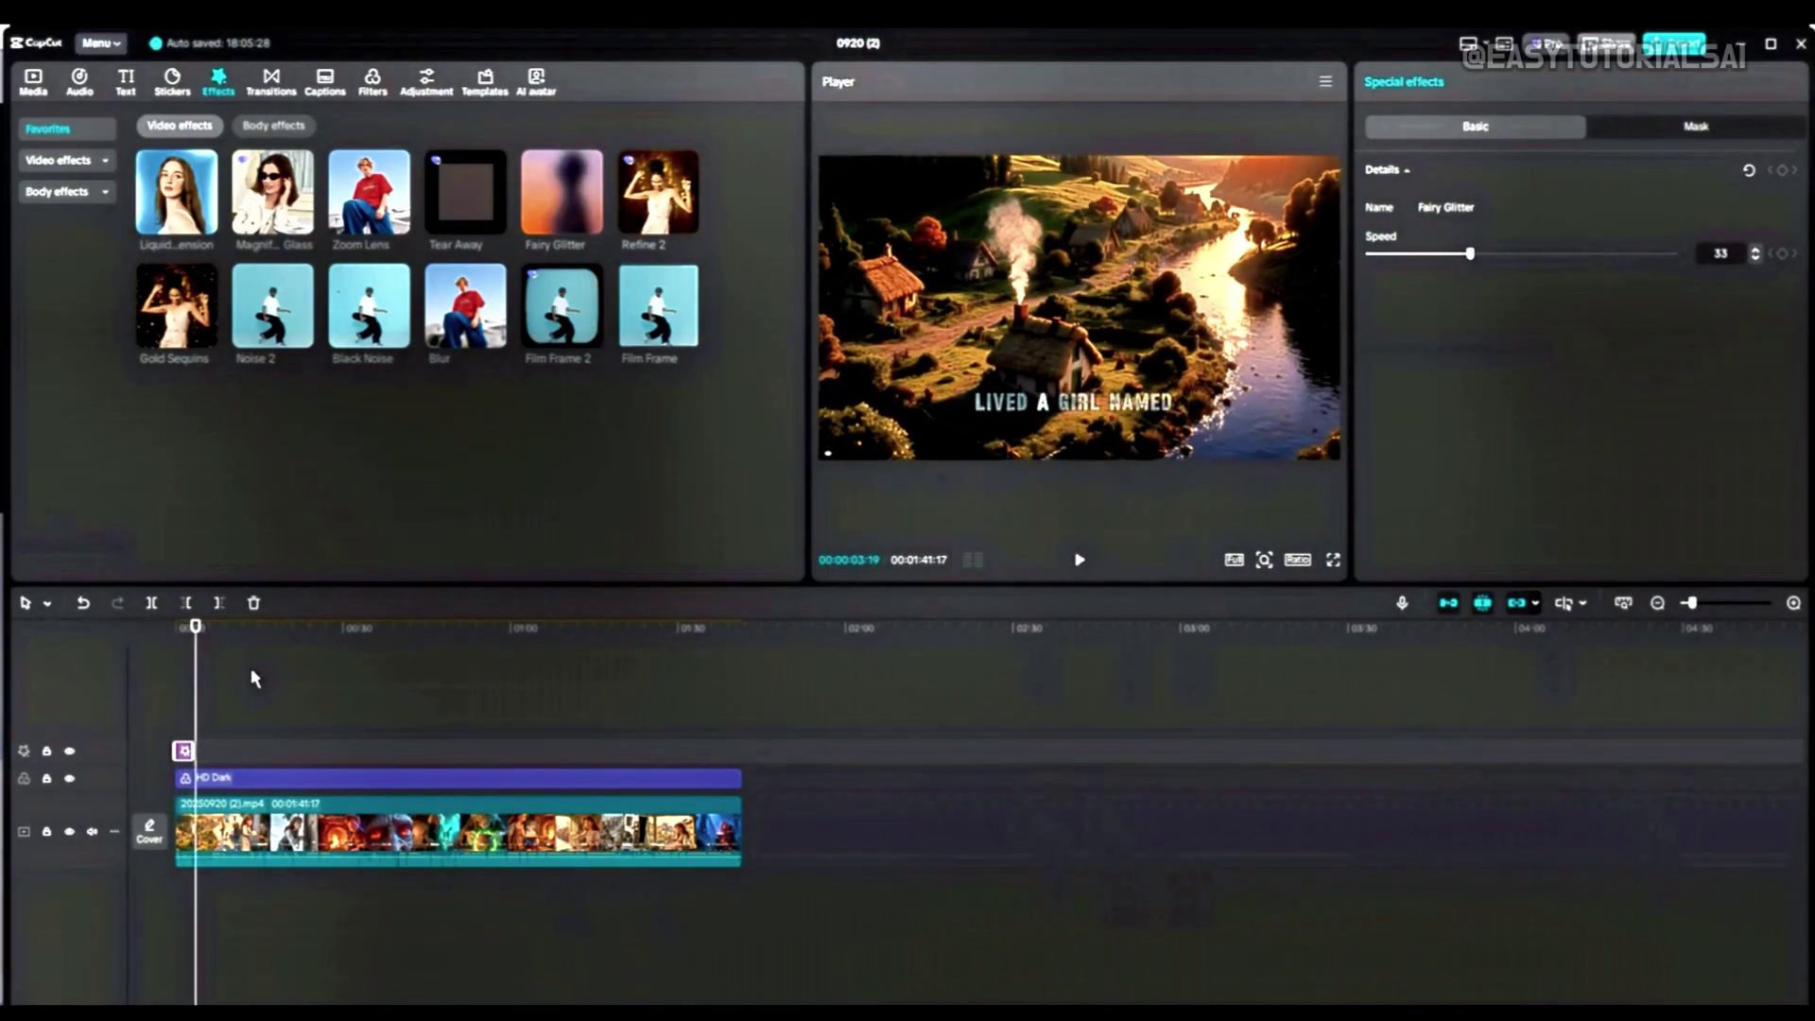
{"action": "left_click_drag", "start_coordinate": [201, 646], "coordinate": [149, 649]}
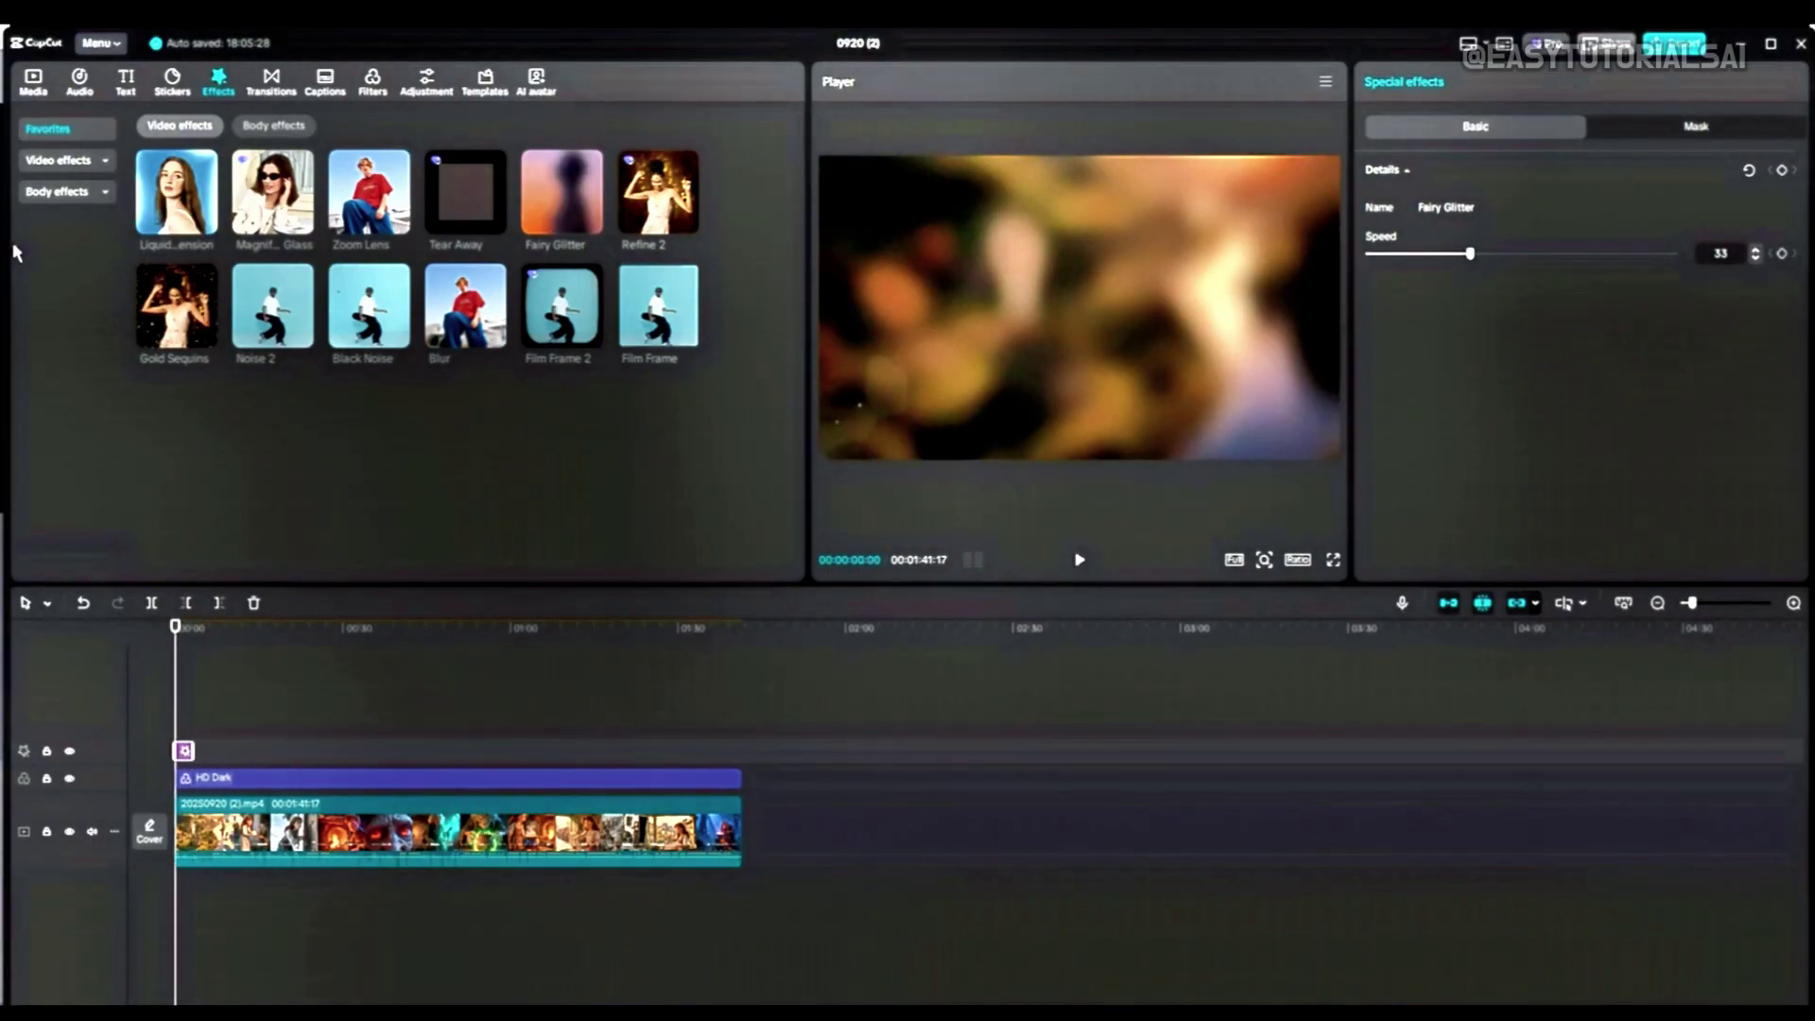
Search 'woosh', add Deep woosh at the video's start, then preview and scrub through
{"action": "left_click", "coordinate": [80, 85]}
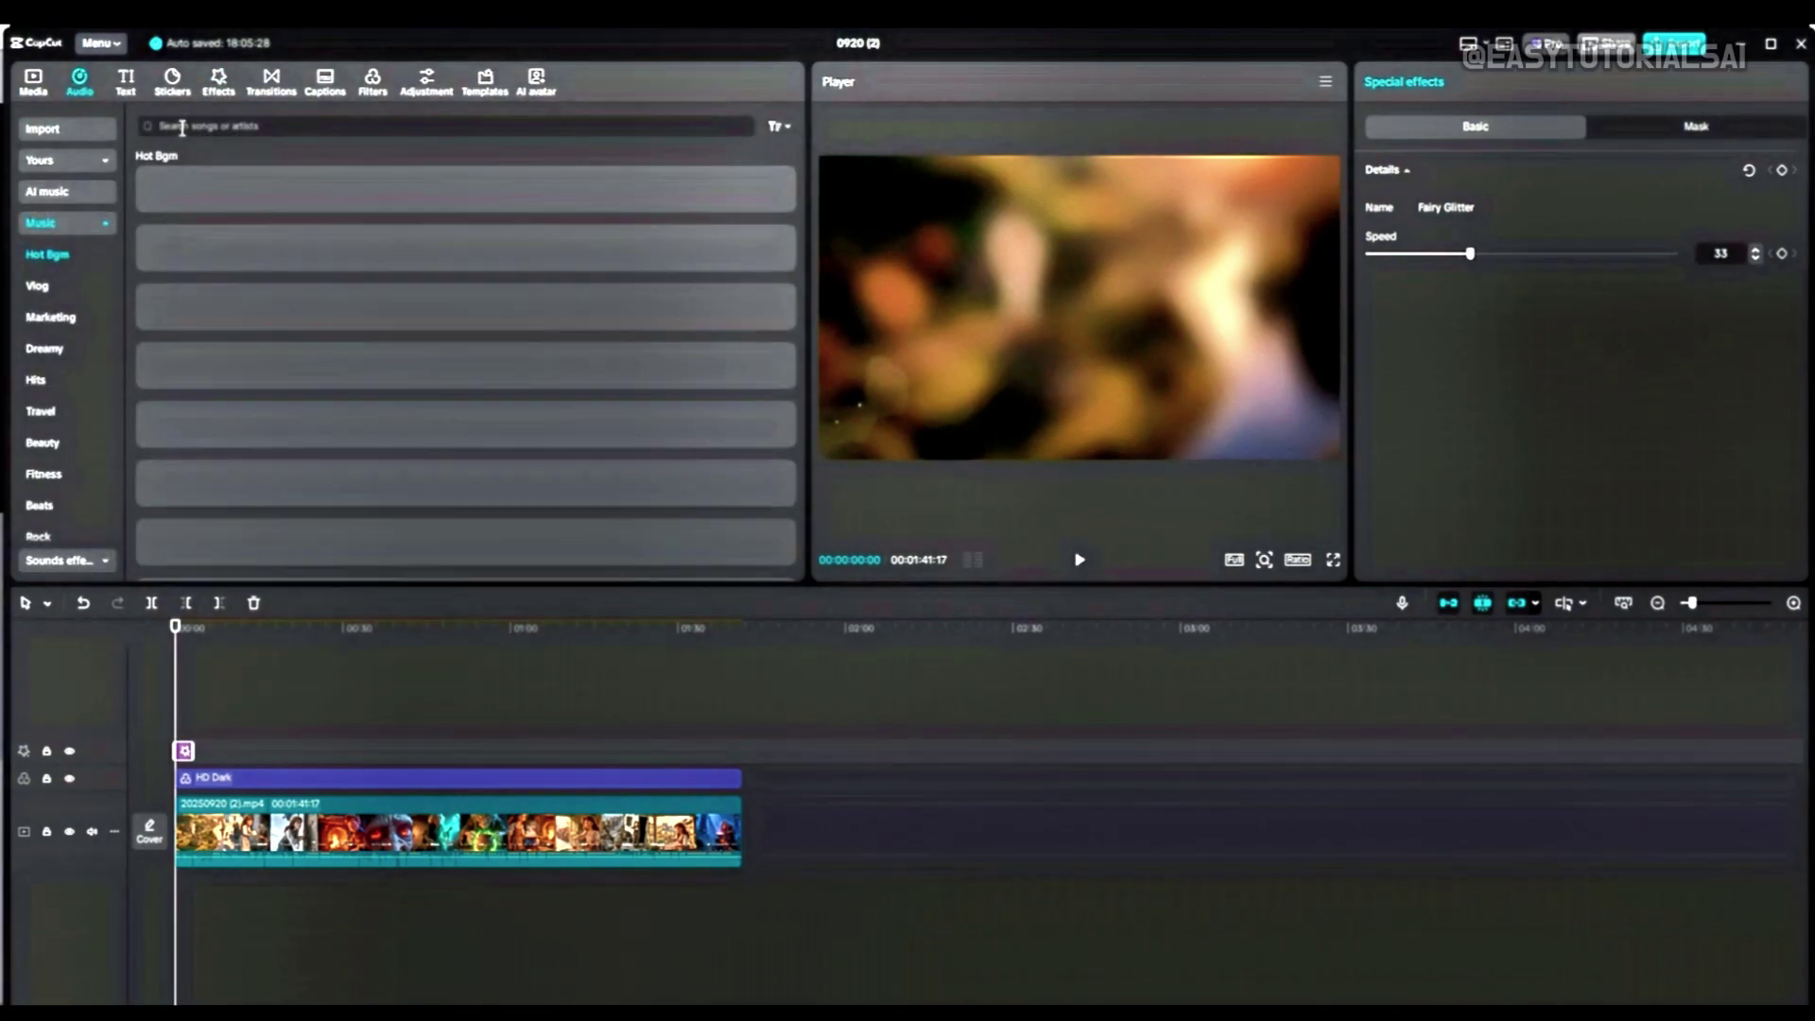
{"action": "left_click", "coordinate": [182, 127]}
{"action": "left_click", "coordinate": [272, 180]}
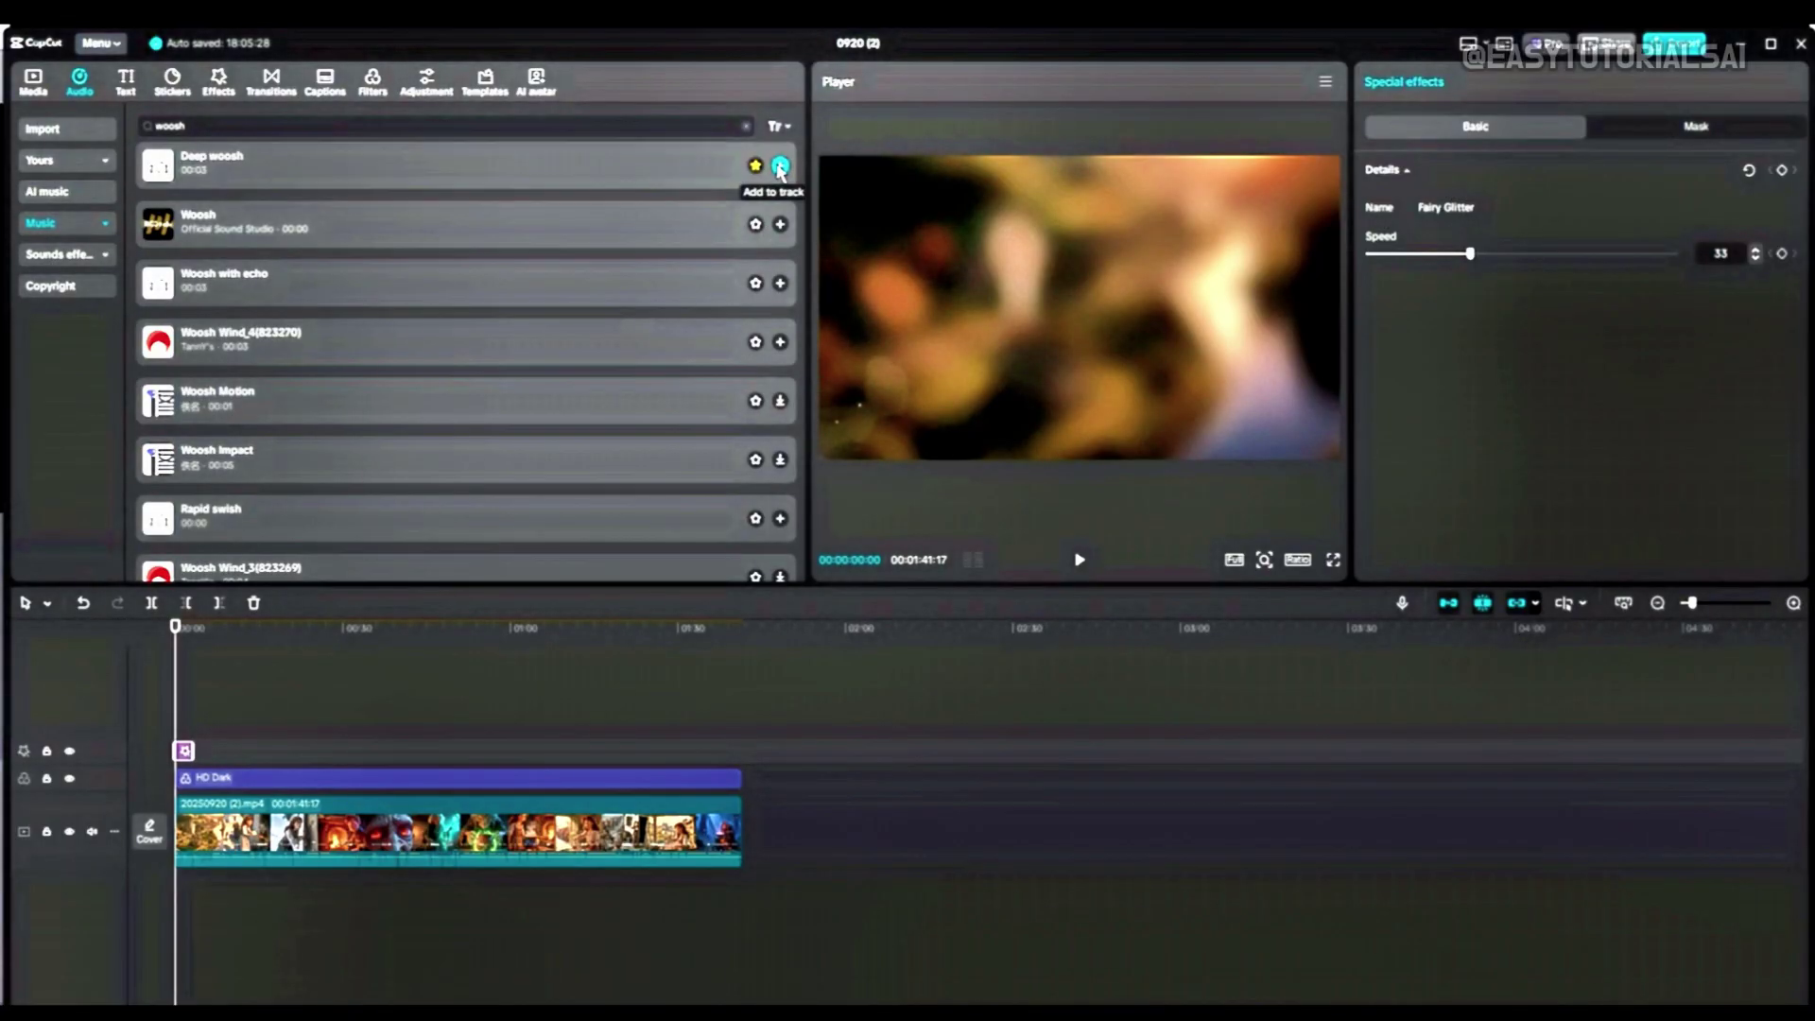
{"action": "left_click", "coordinate": [780, 168]}
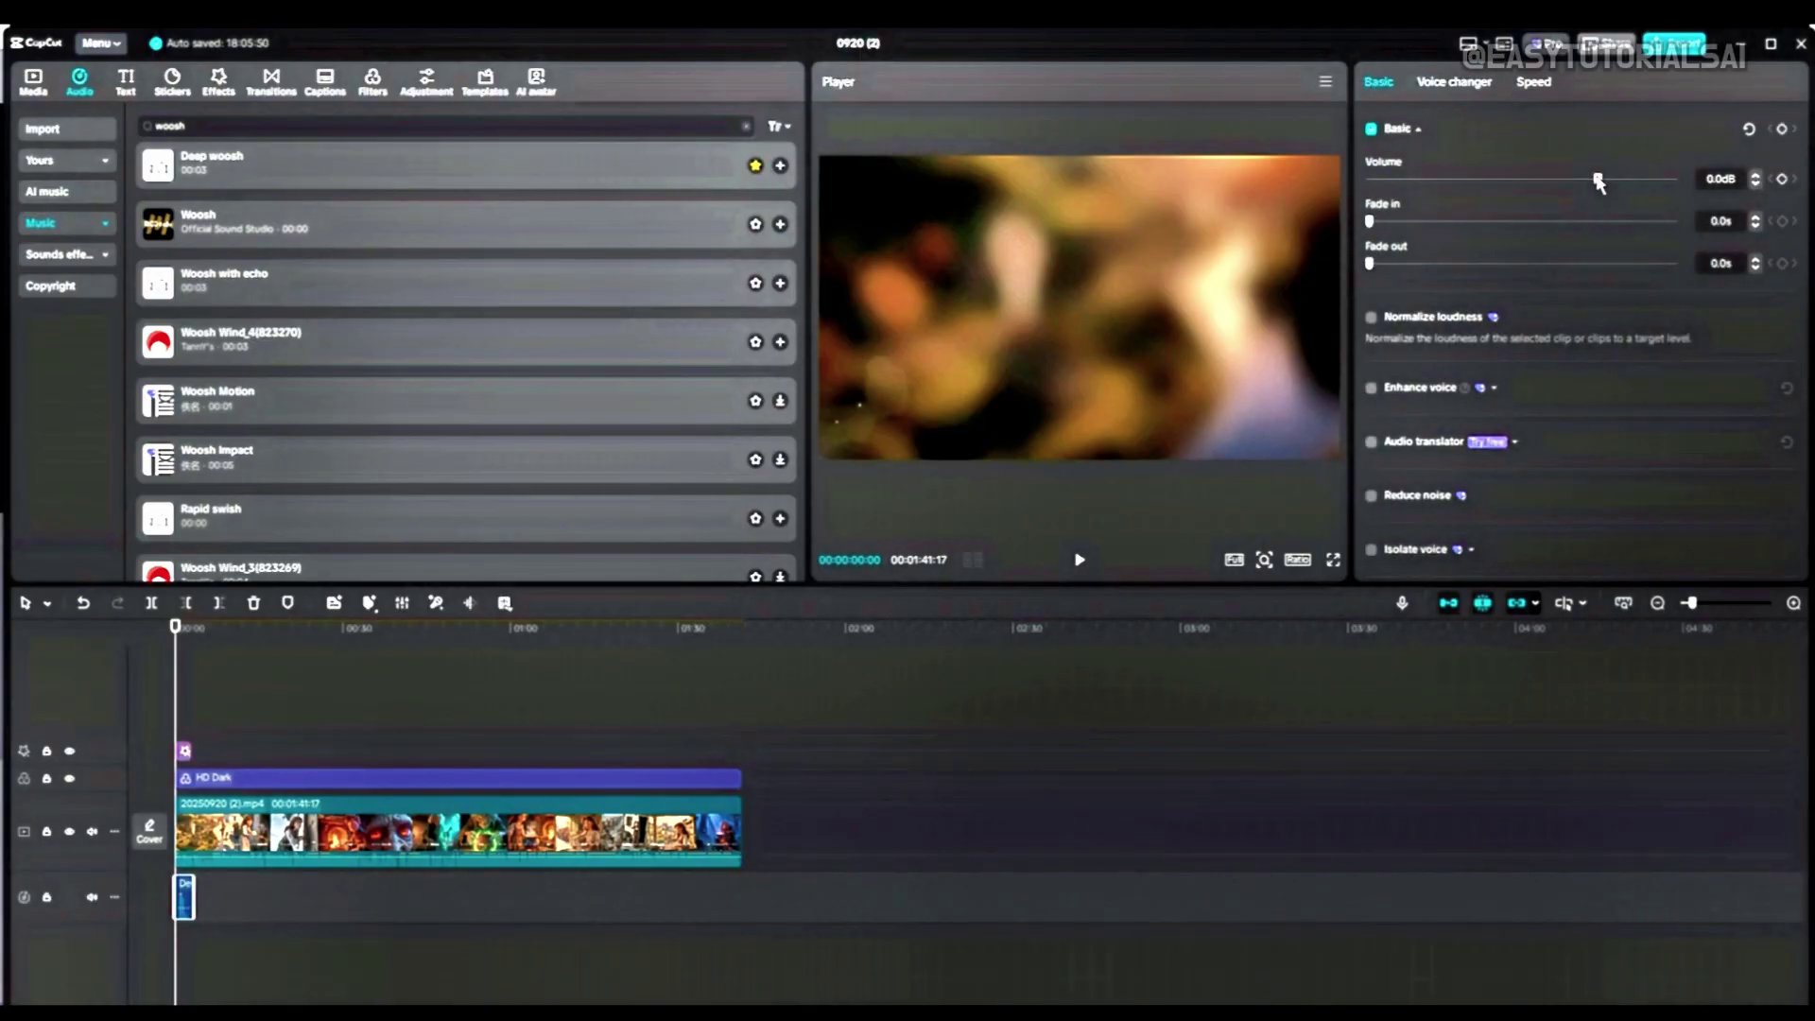
{"action": "left_click", "coordinate": [1079, 562]}
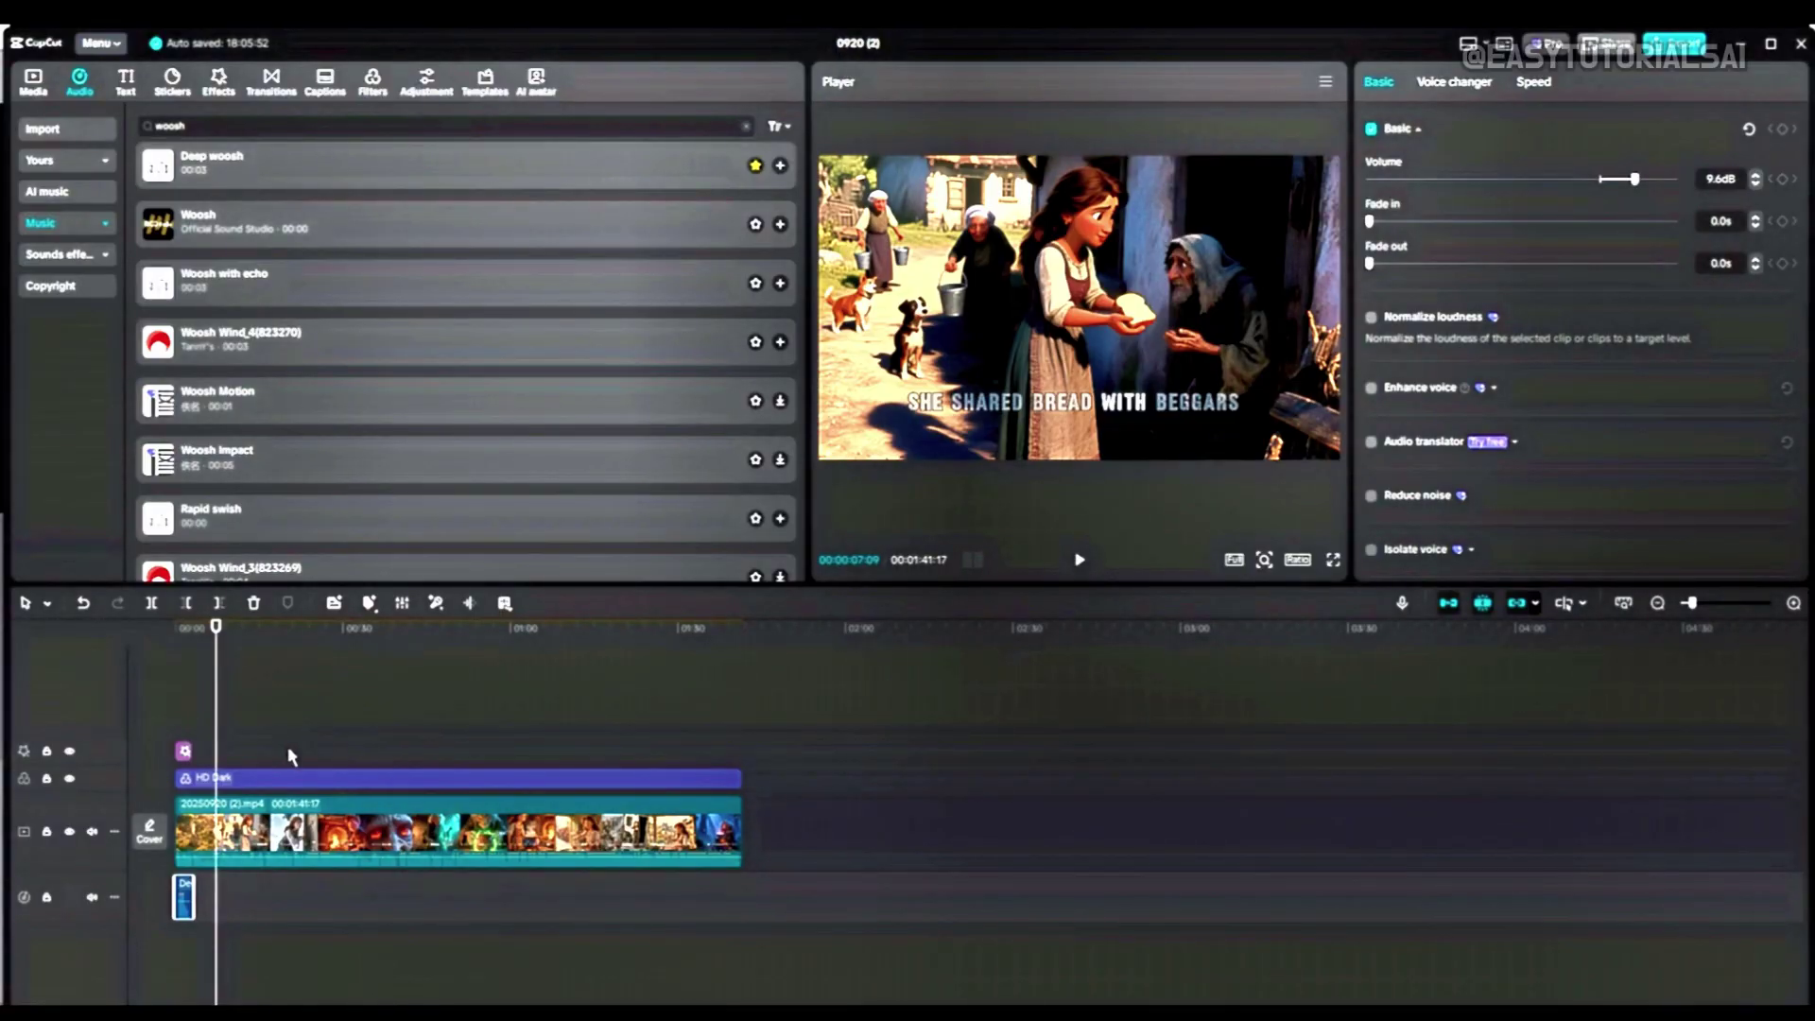
{"action": "left_click_drag", "start_coordinate": [216, 634], "coordinate": [327, 634]}
{"action": "left_click_drag", "start_coordinate": [402, 695], "coordinate": [119, 699]}
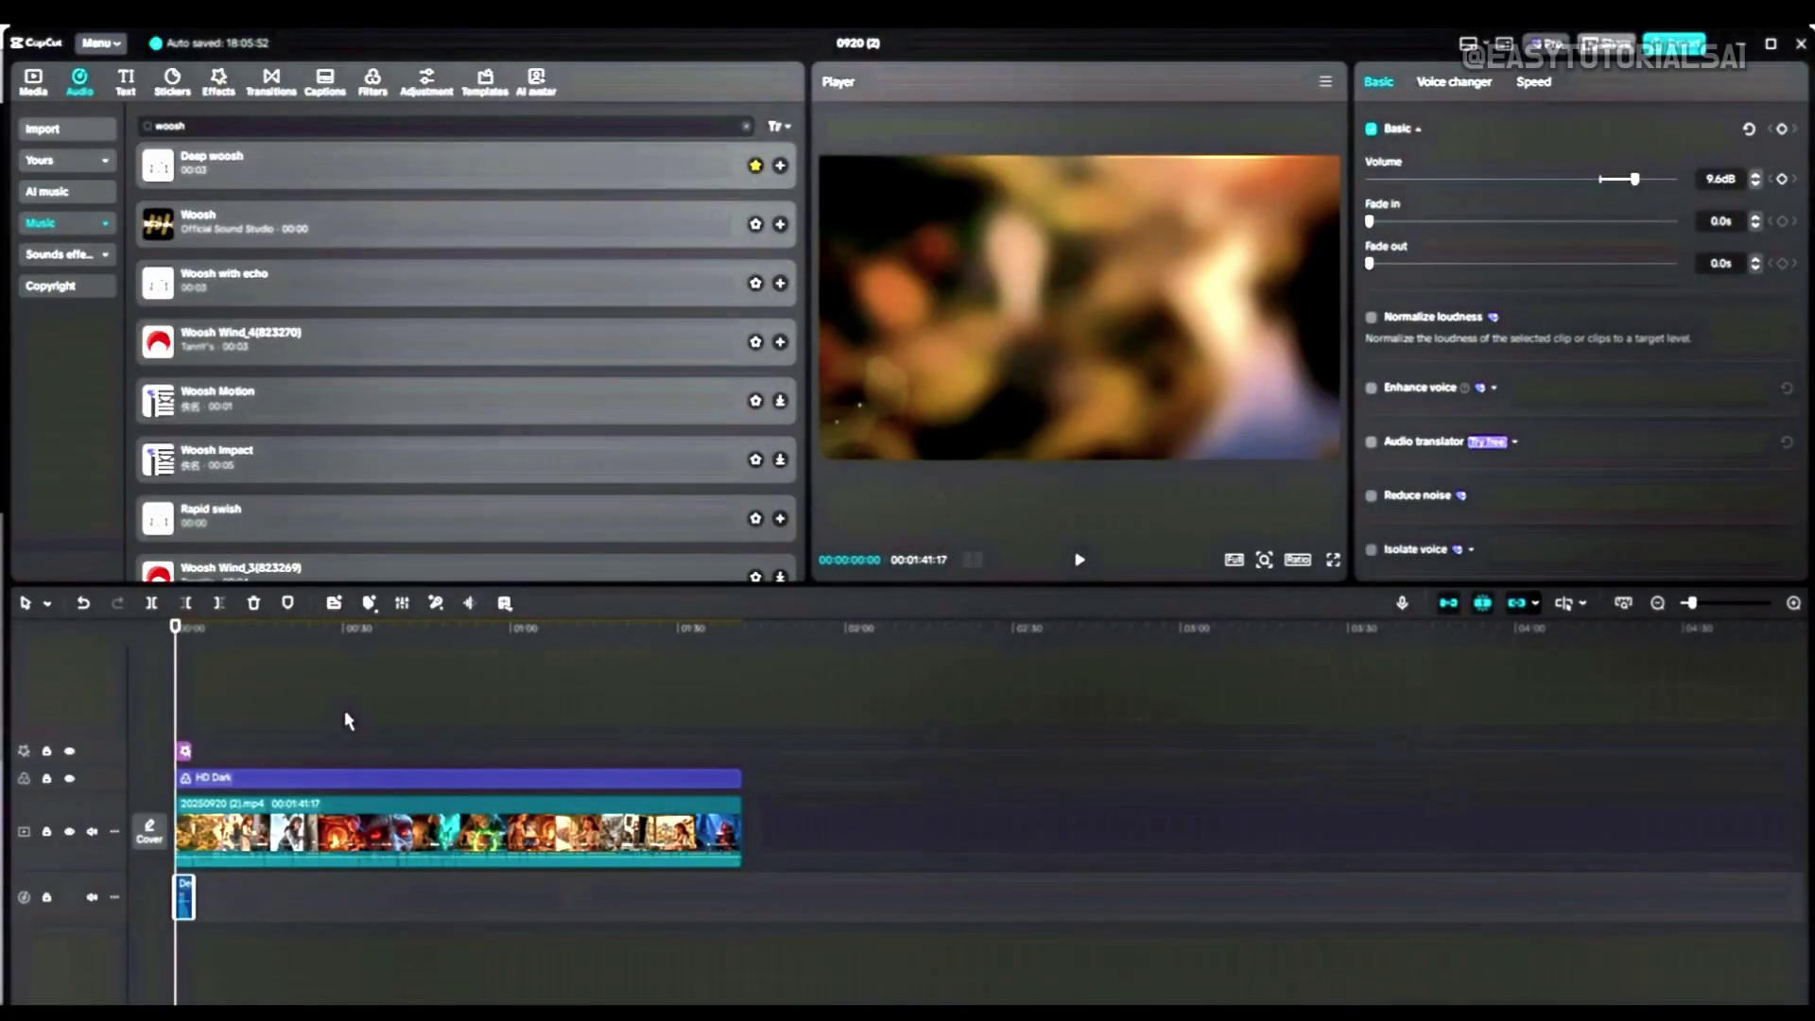
Add an ART-style text layer from the saved presets spanning the clip
{"action": "left_click", "coordinate": [130, 90]}
{"action": "left_click", "coordinate": [91, 136]}
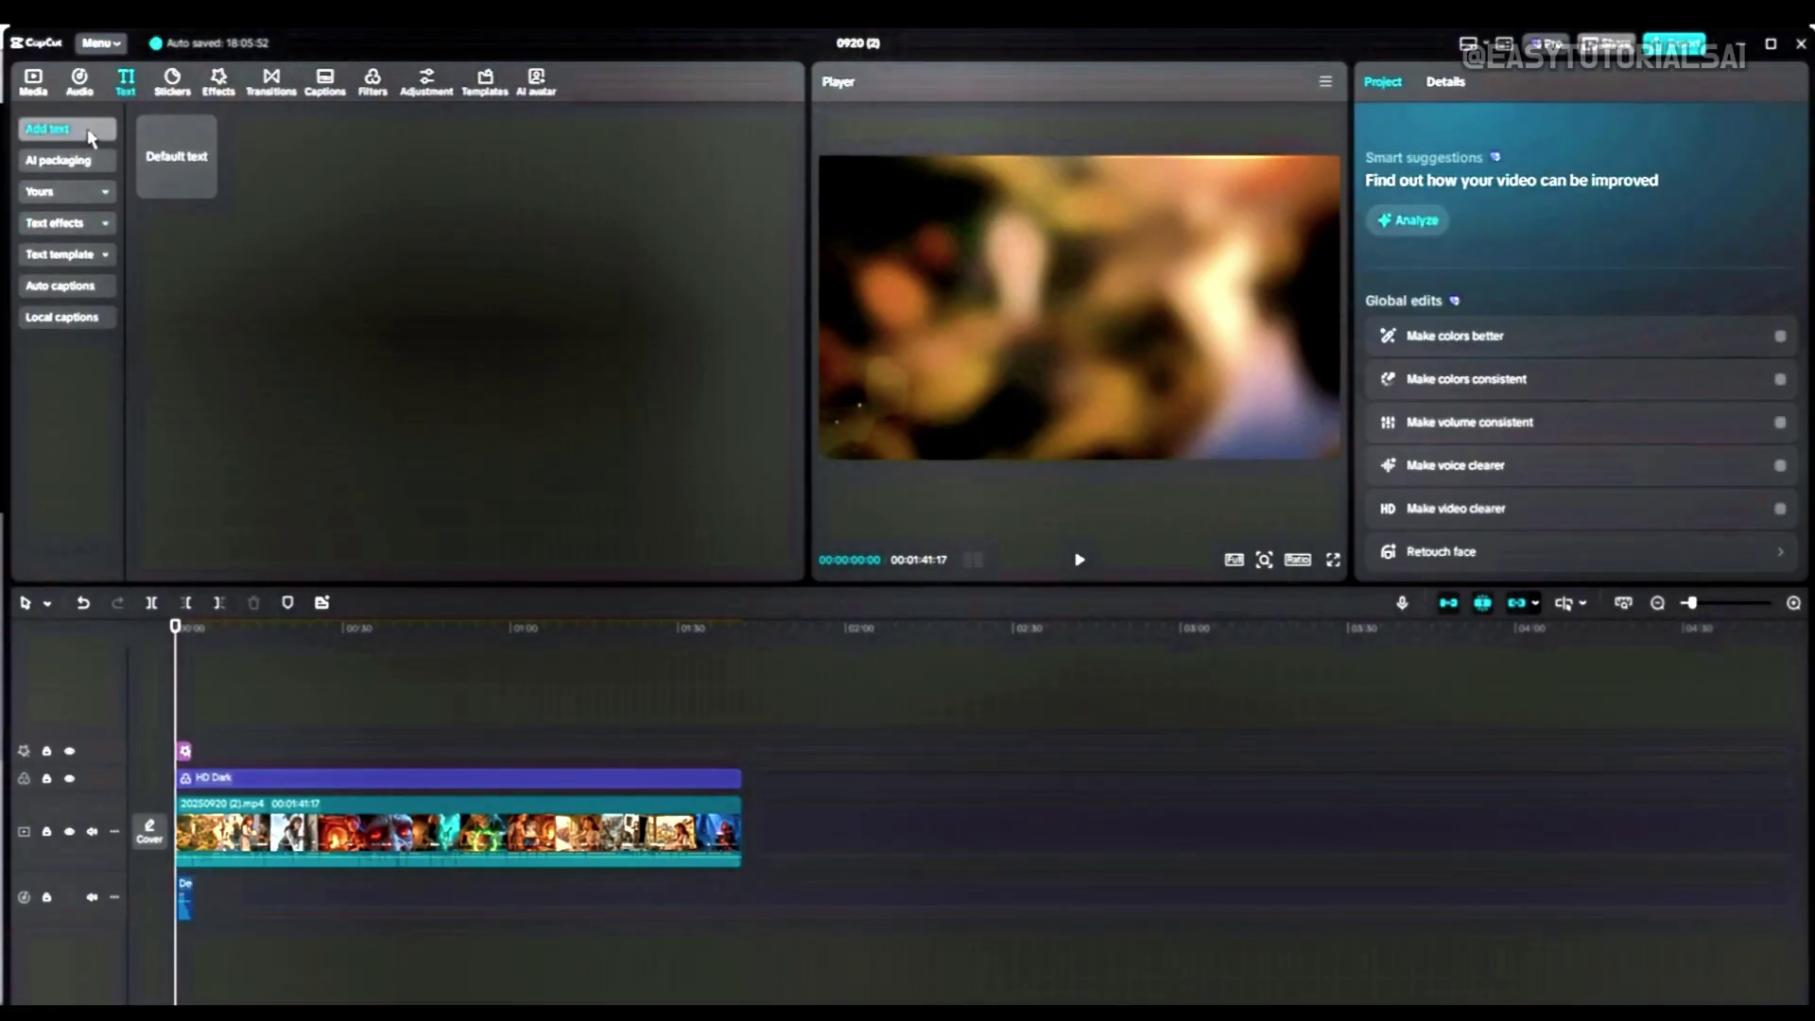
{"action": "mouse_move", "coordinate": [179, 179]}
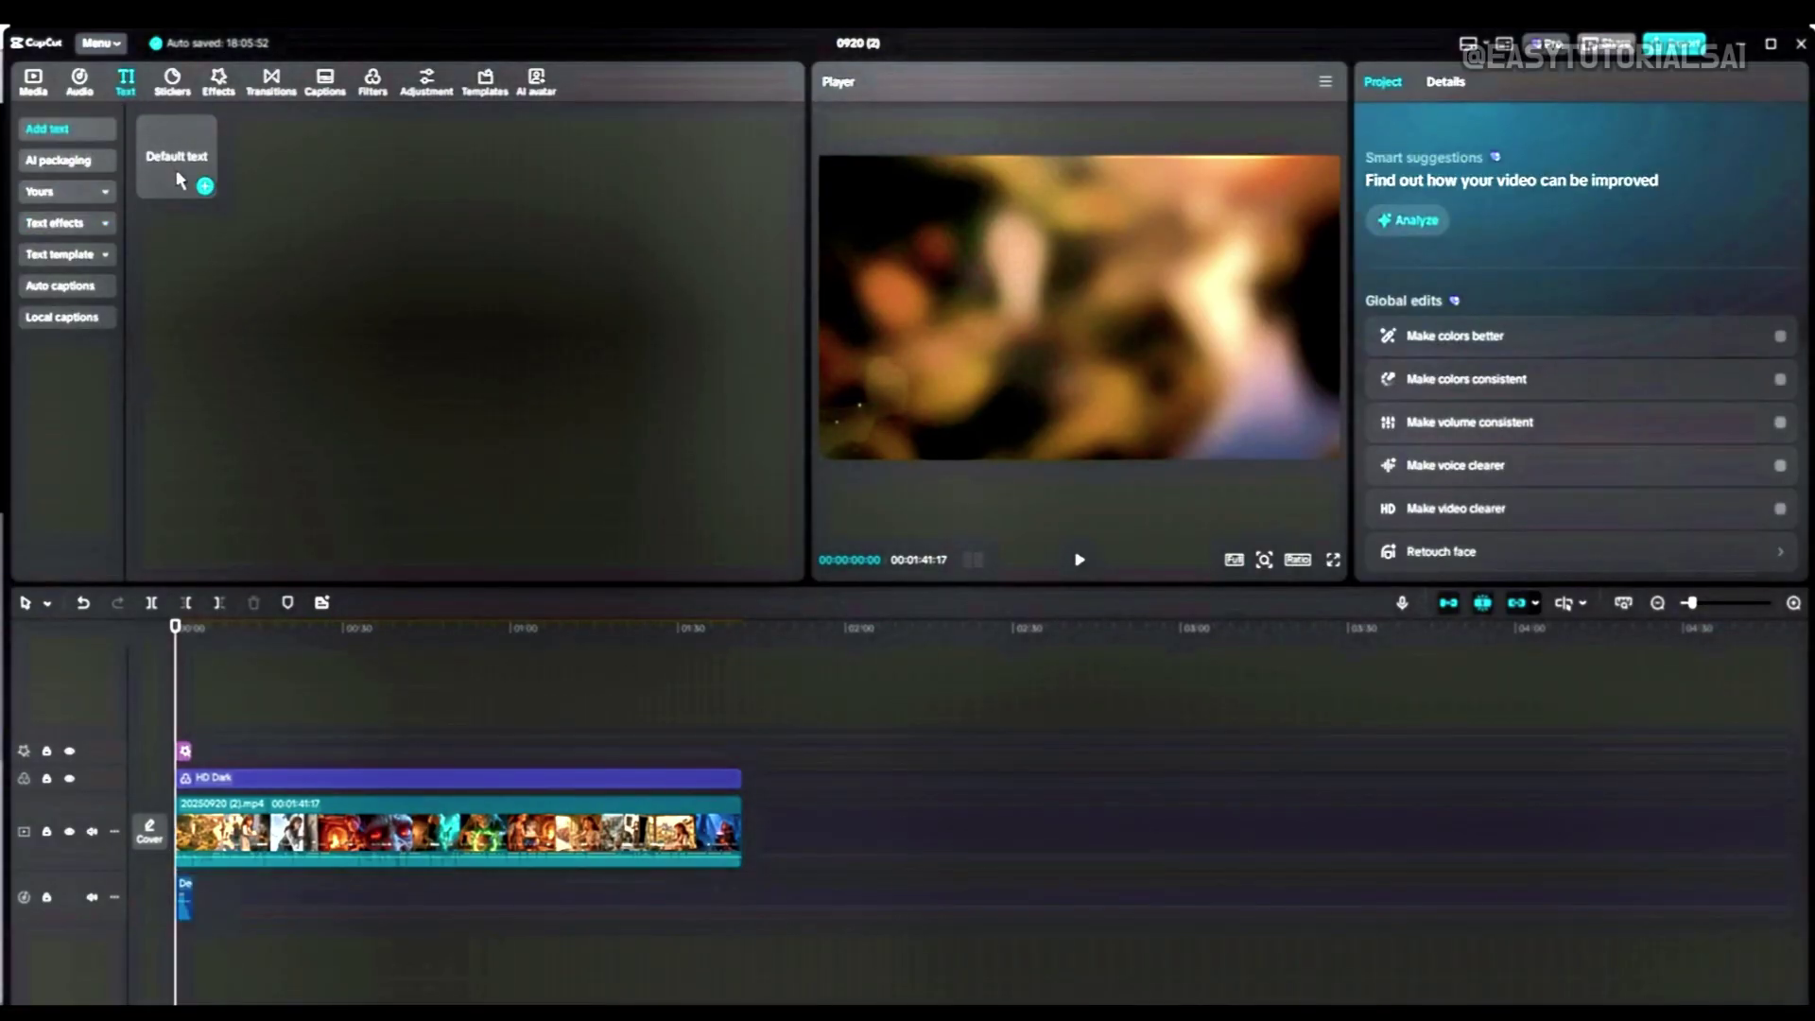
{"action": "left_click", "coordinate": [106, 193]}
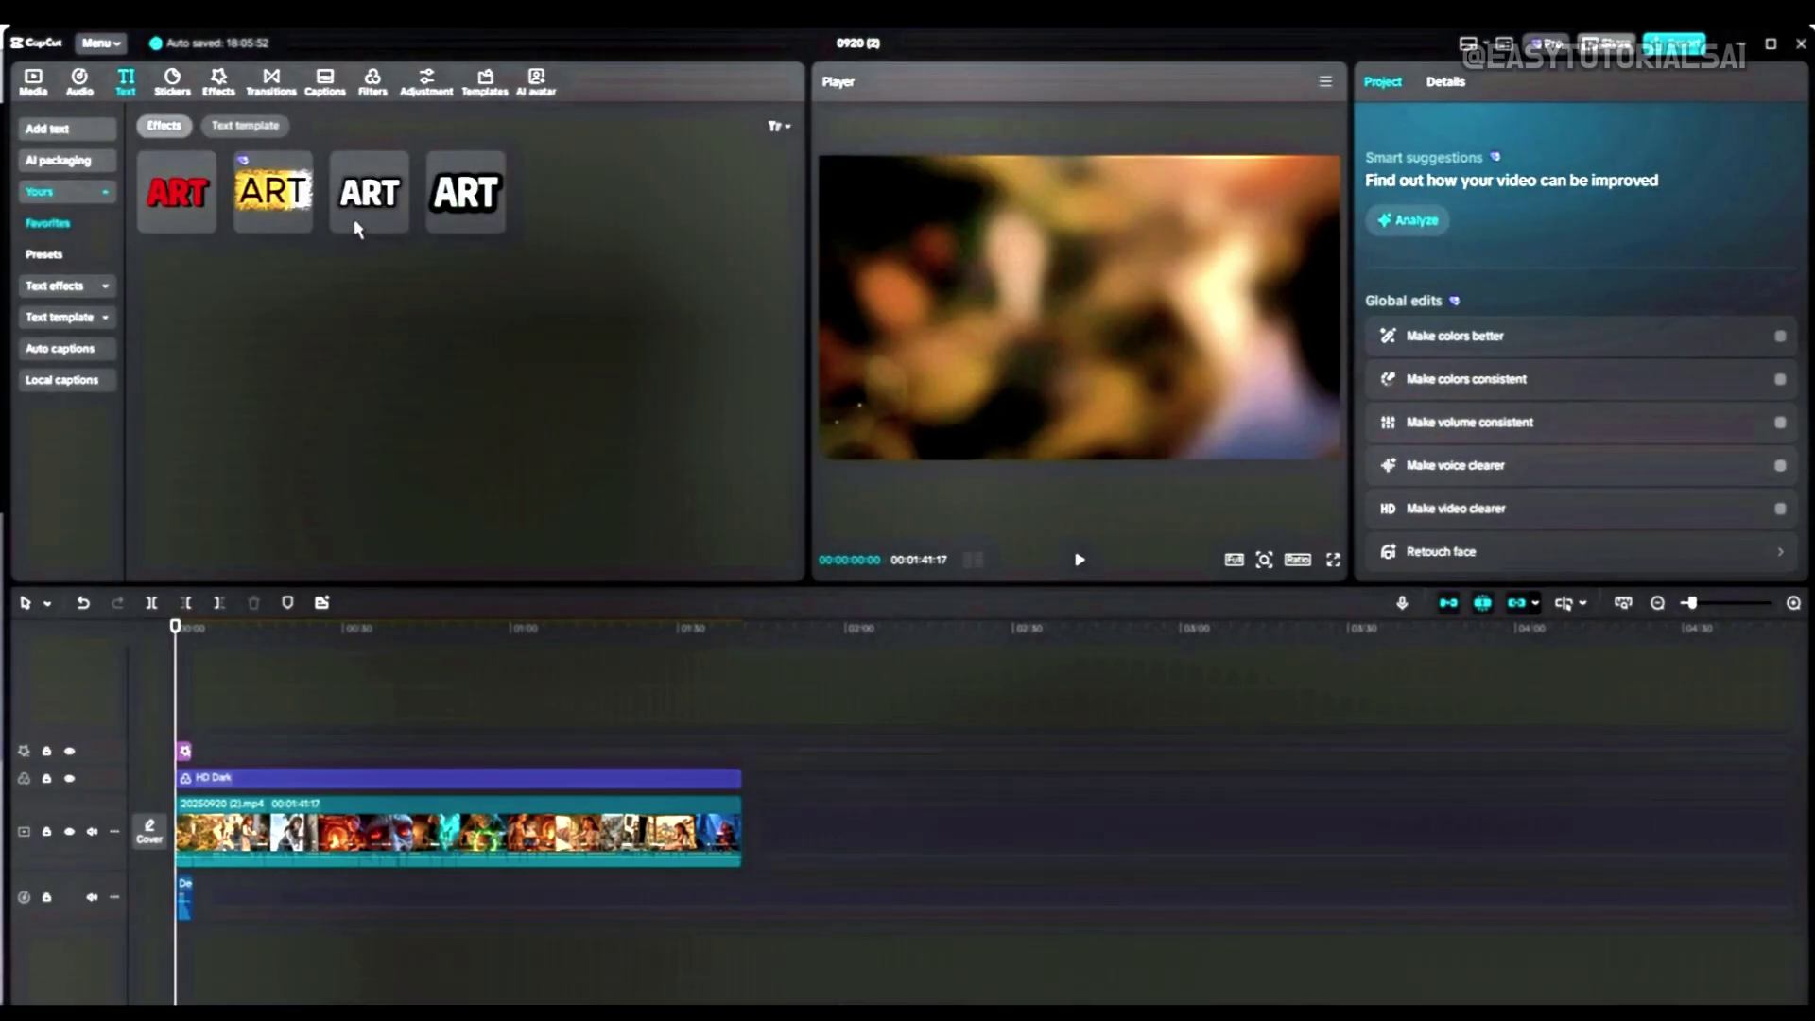
{"action": "left_click_drag", "start_coordinate": [369, 194], "coordinate": [736, 749]}
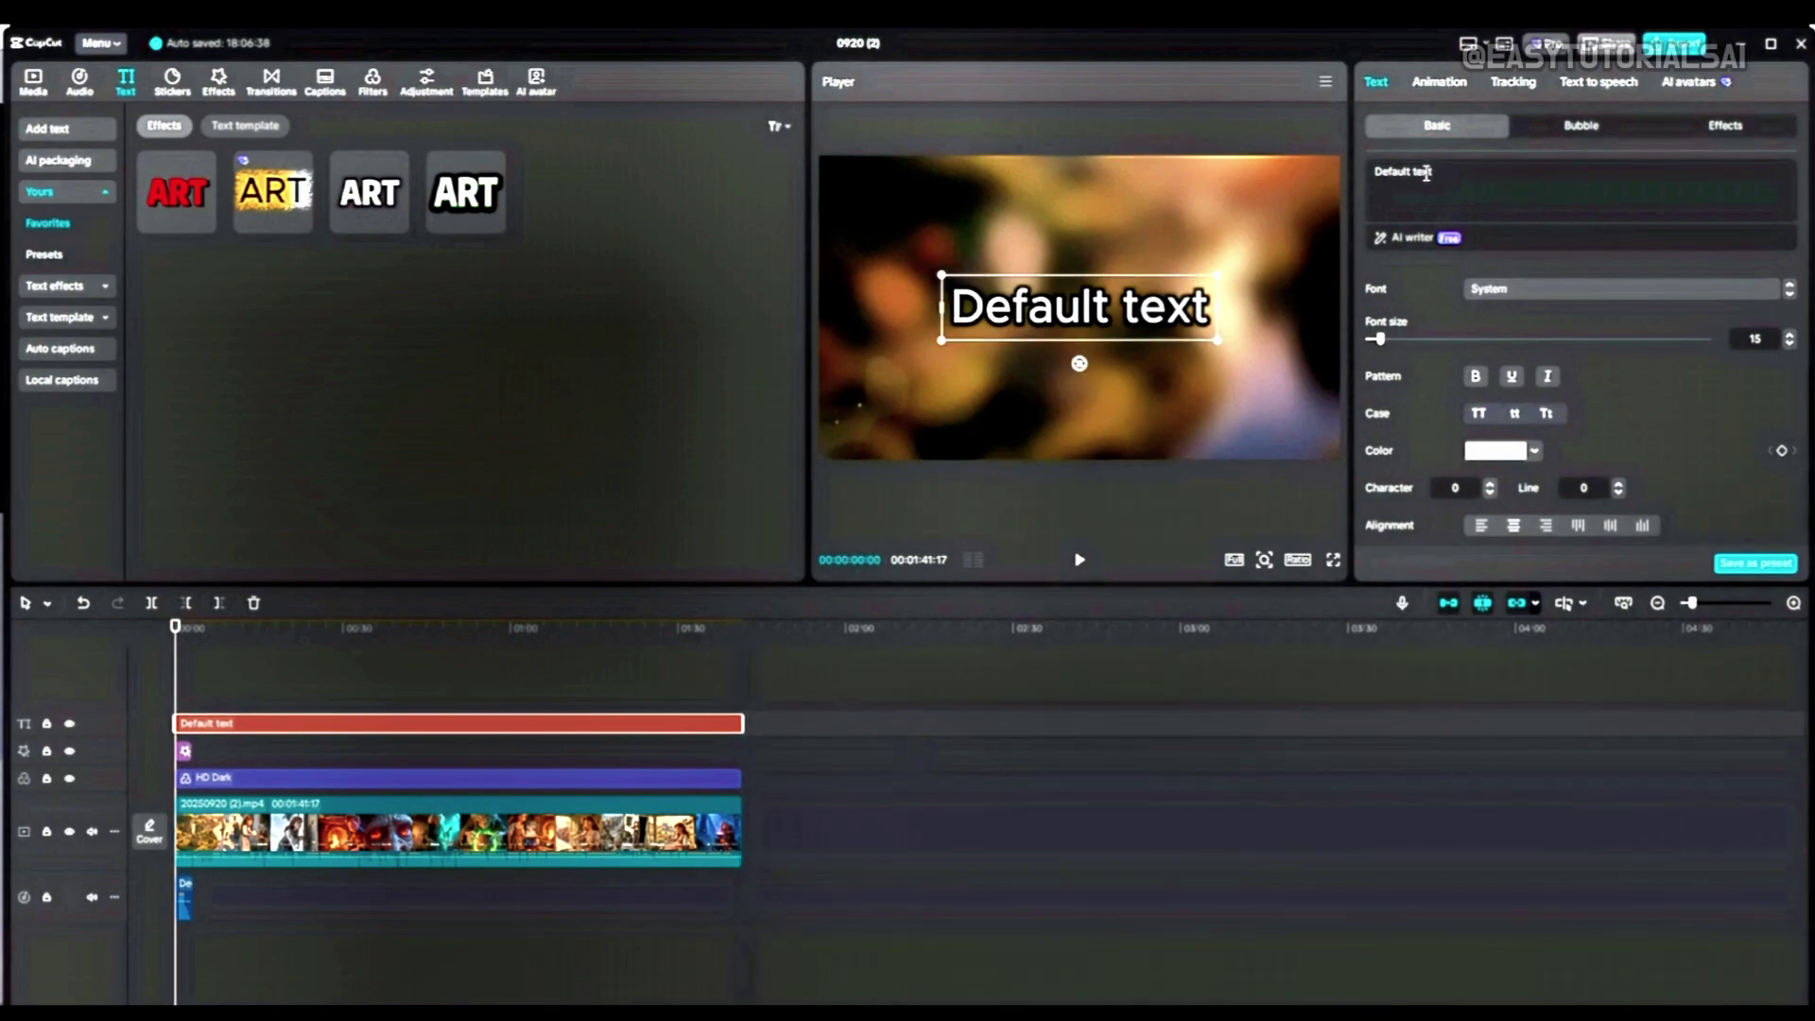
Replace the placeholder with the channel handle and shrink it into the top-right corner
{"action": "left_click_drag", "start_coordinate": [1418, 175], "coordinate": [1358, 184]}
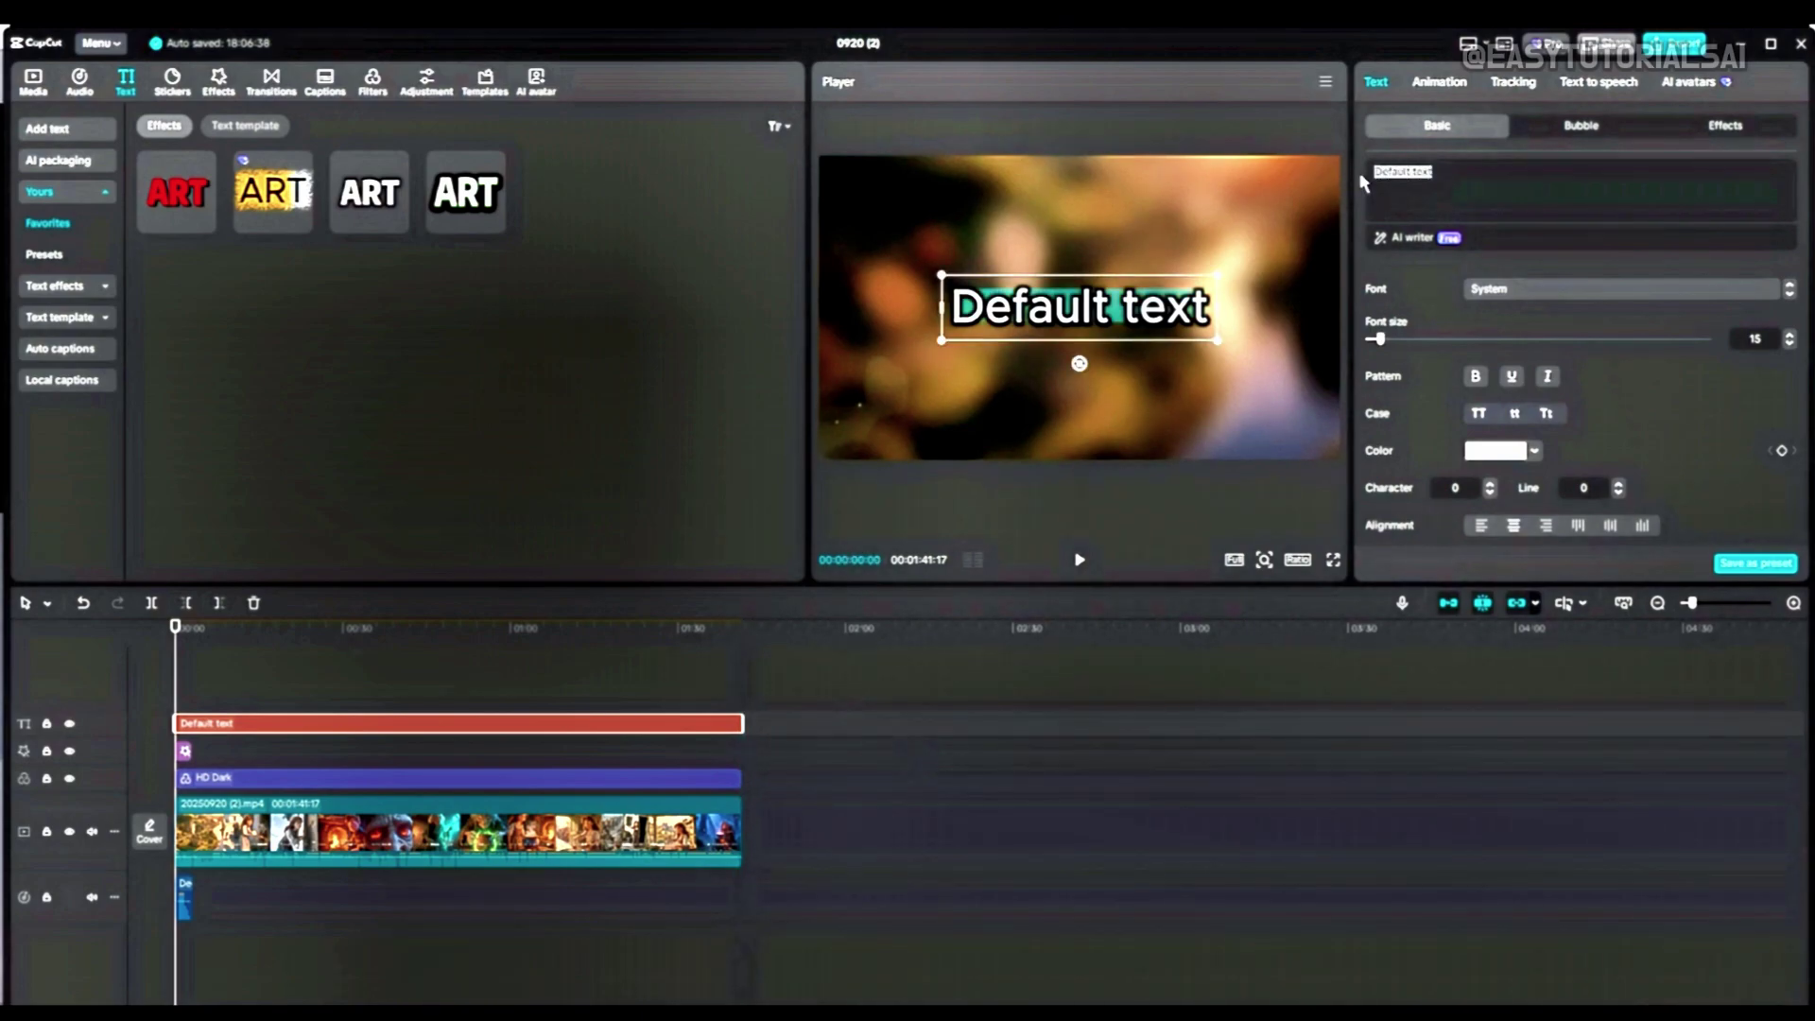
{"action": "type", "text": "@"}
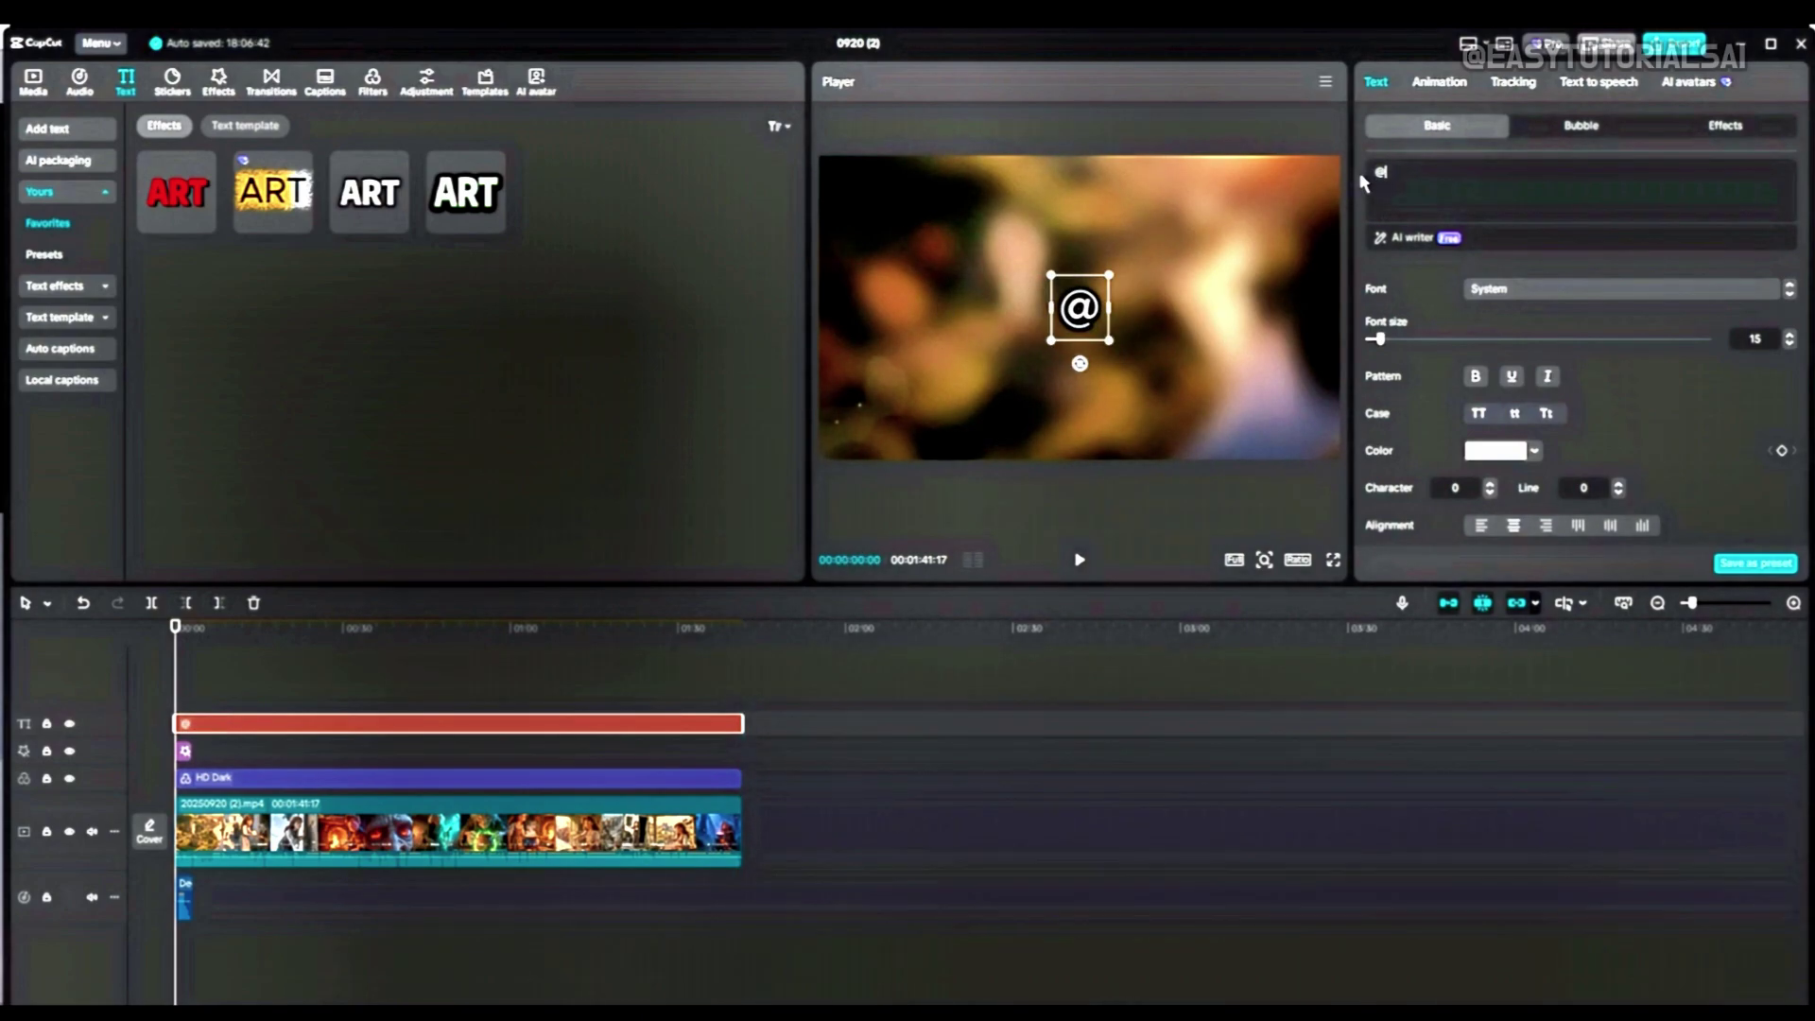
{"action": "type", "text": "ae"}
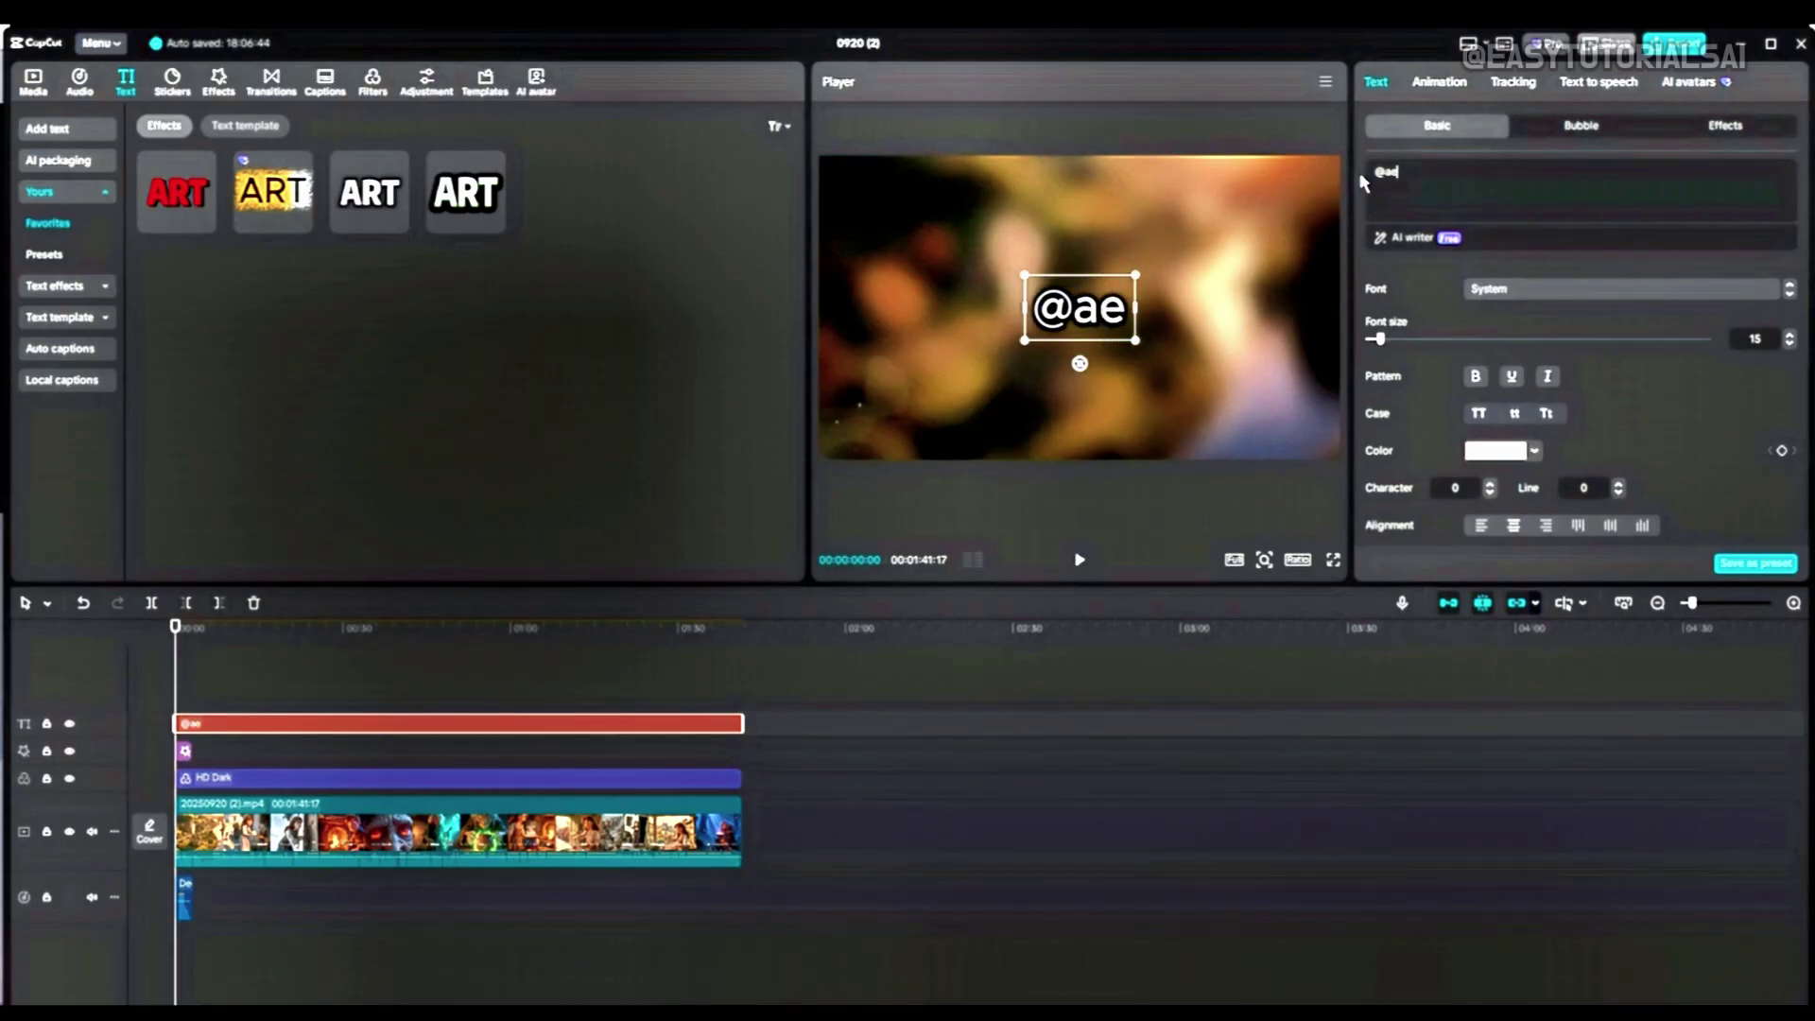
{"action": "key", "text": "BackSpace"}
{"action": "key", "text": "BackSpace"}
{"action": "type", "text": "eas"}
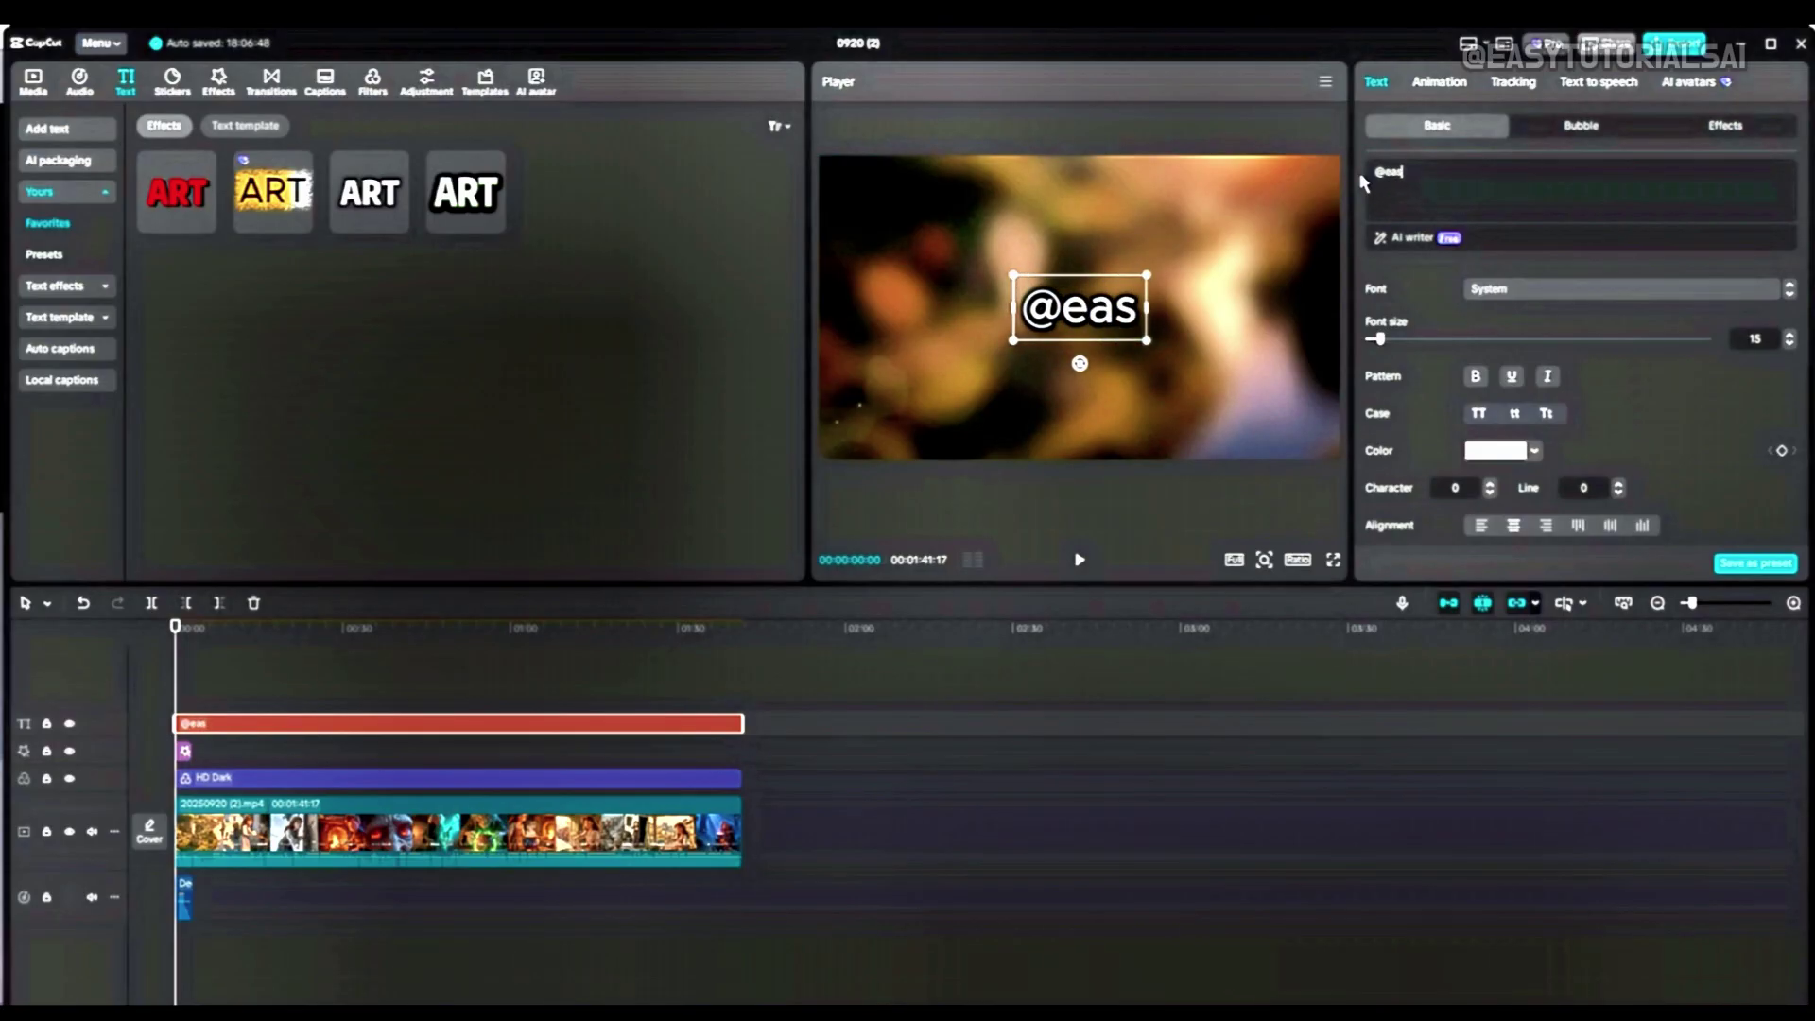
{"action": "type", "text": "yt"}
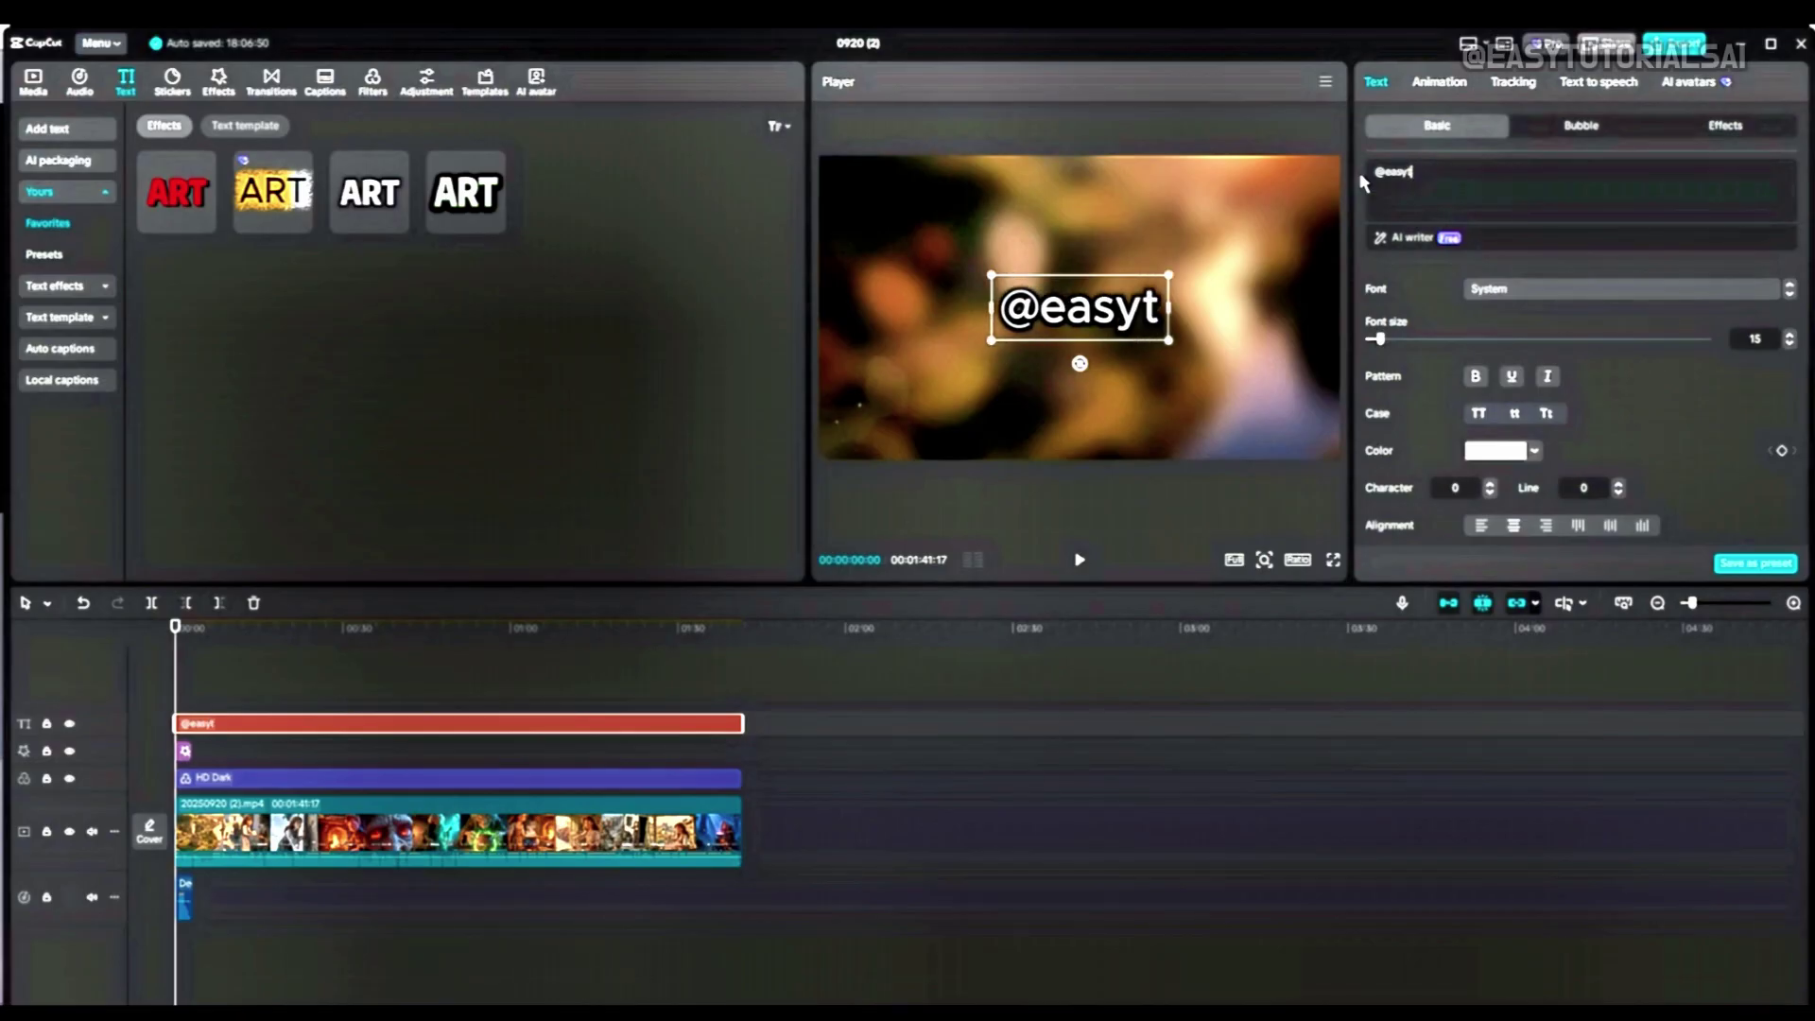
{"action": "type", "text": "ut"}
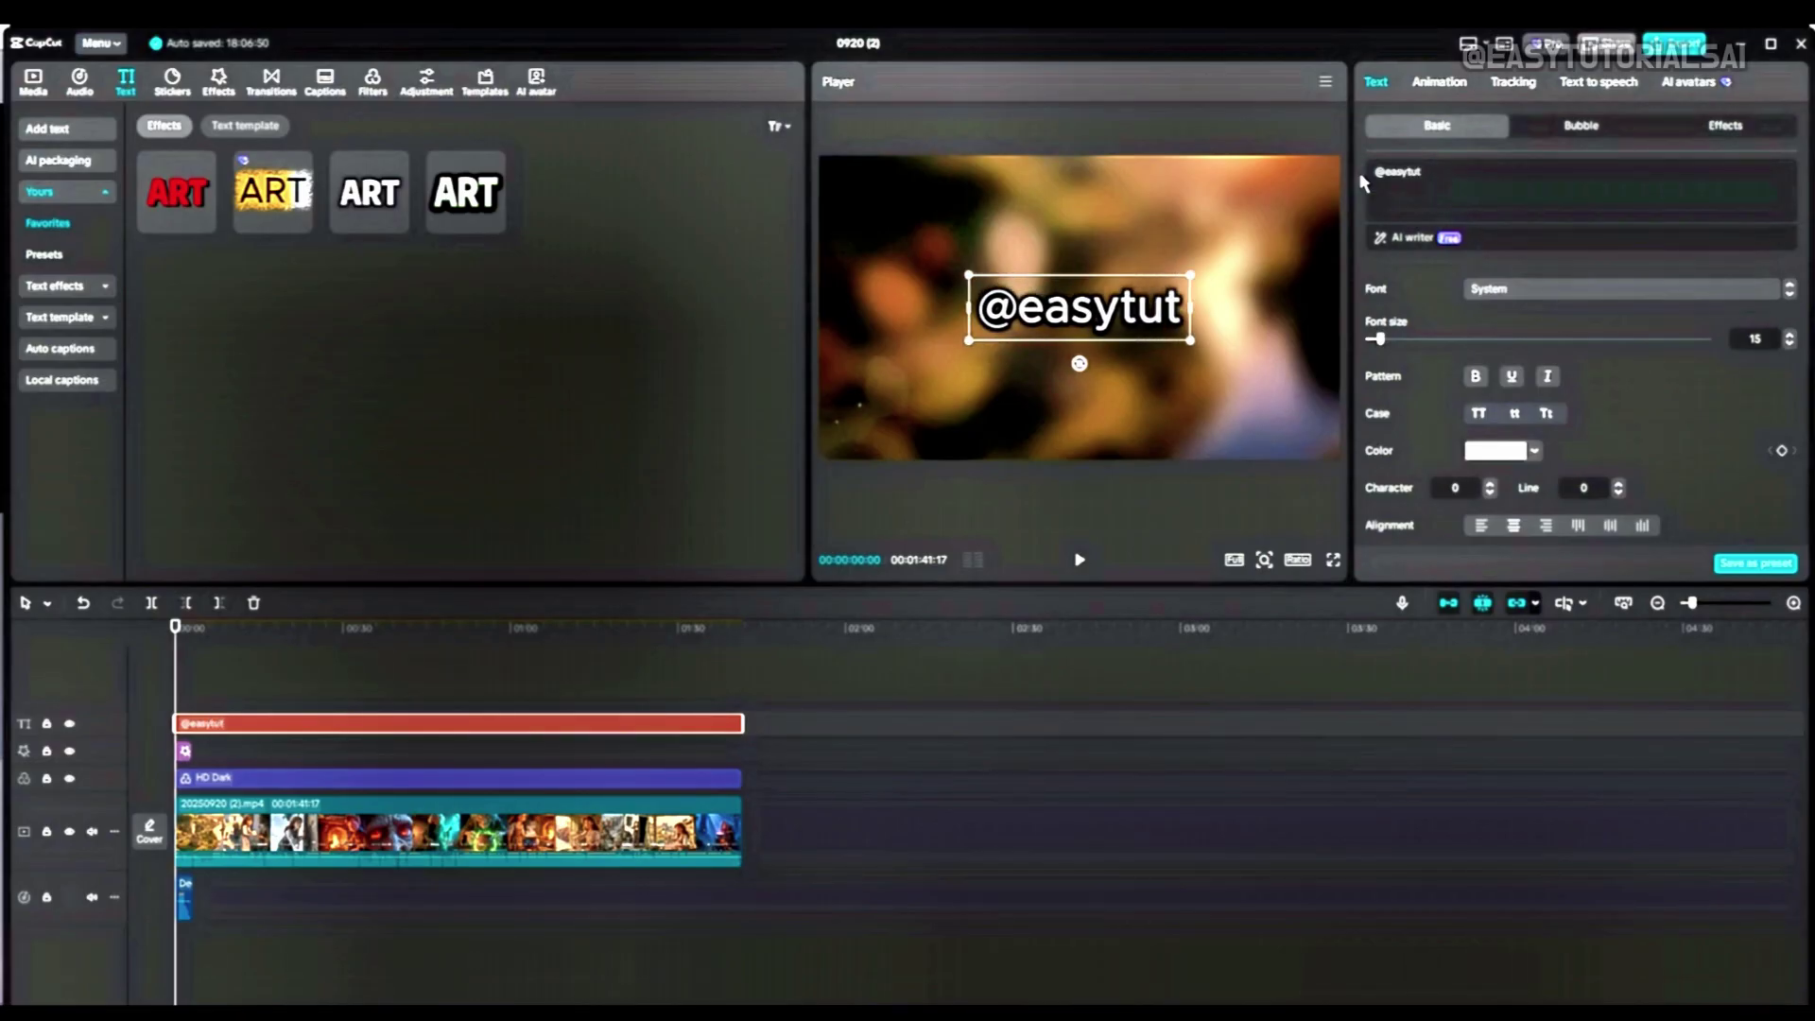
{"action": "type", "text": "orial"}
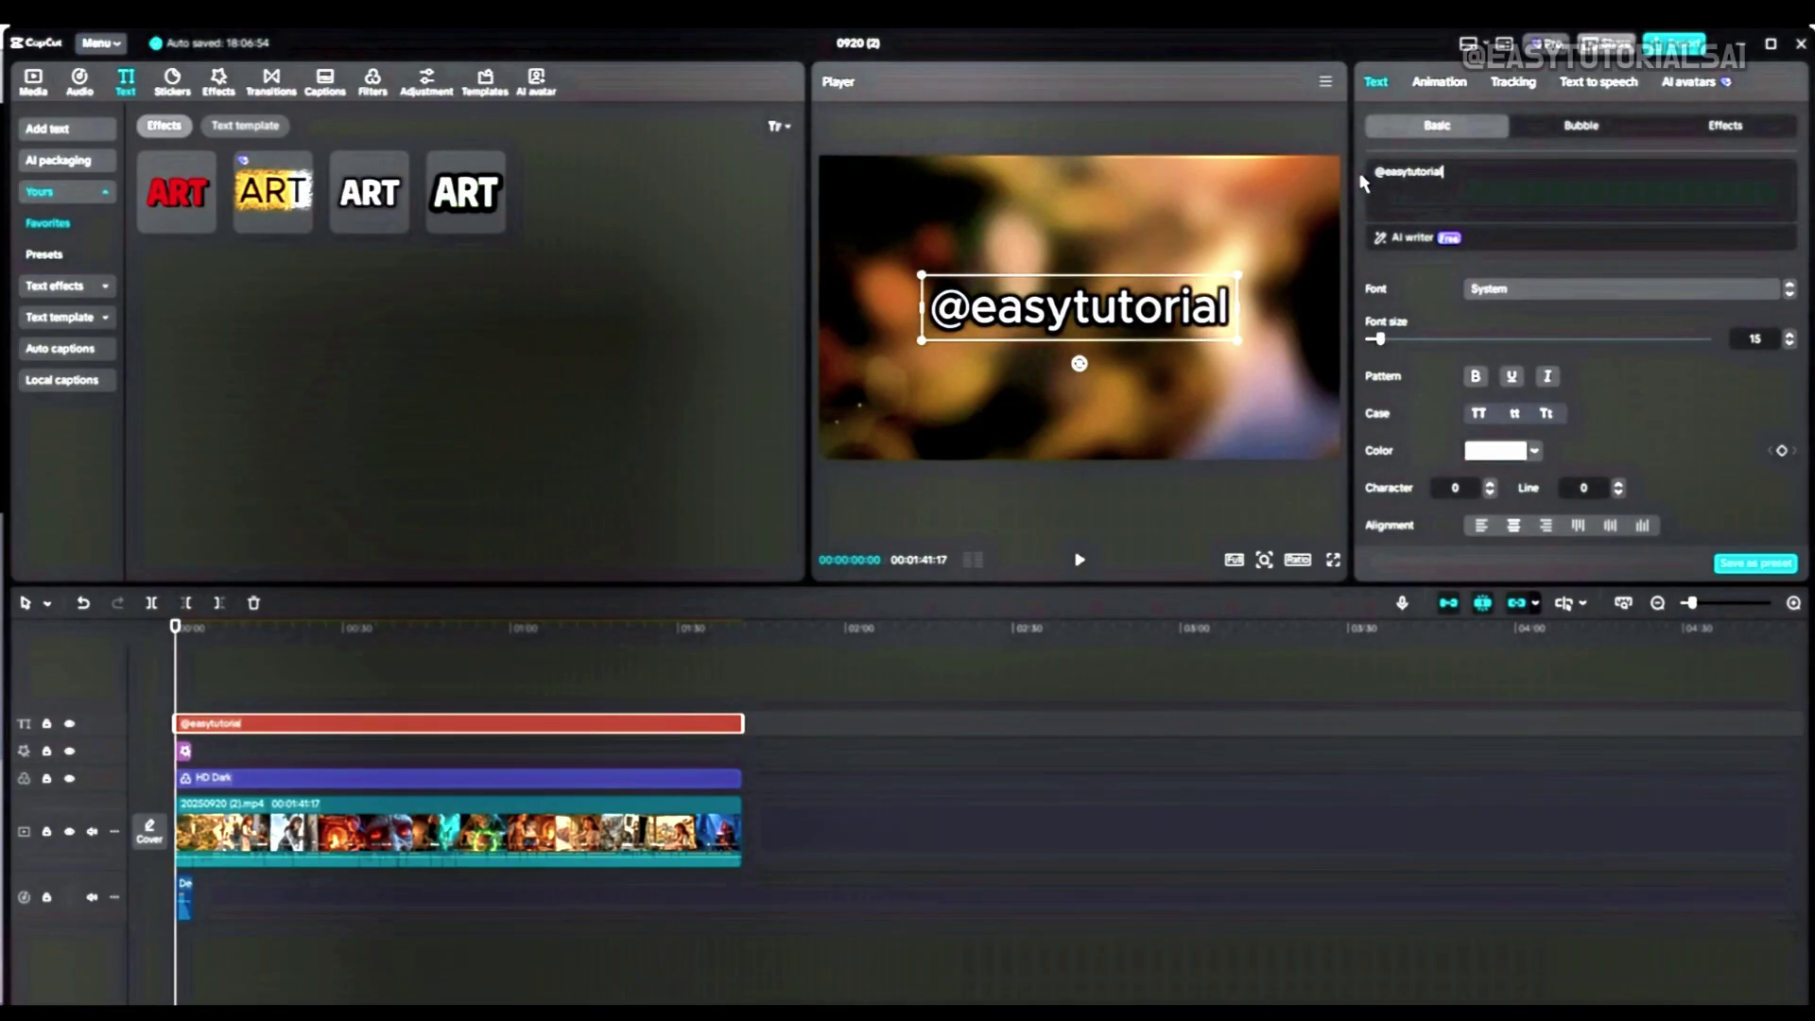
{"action": "type", "text": "sai"}
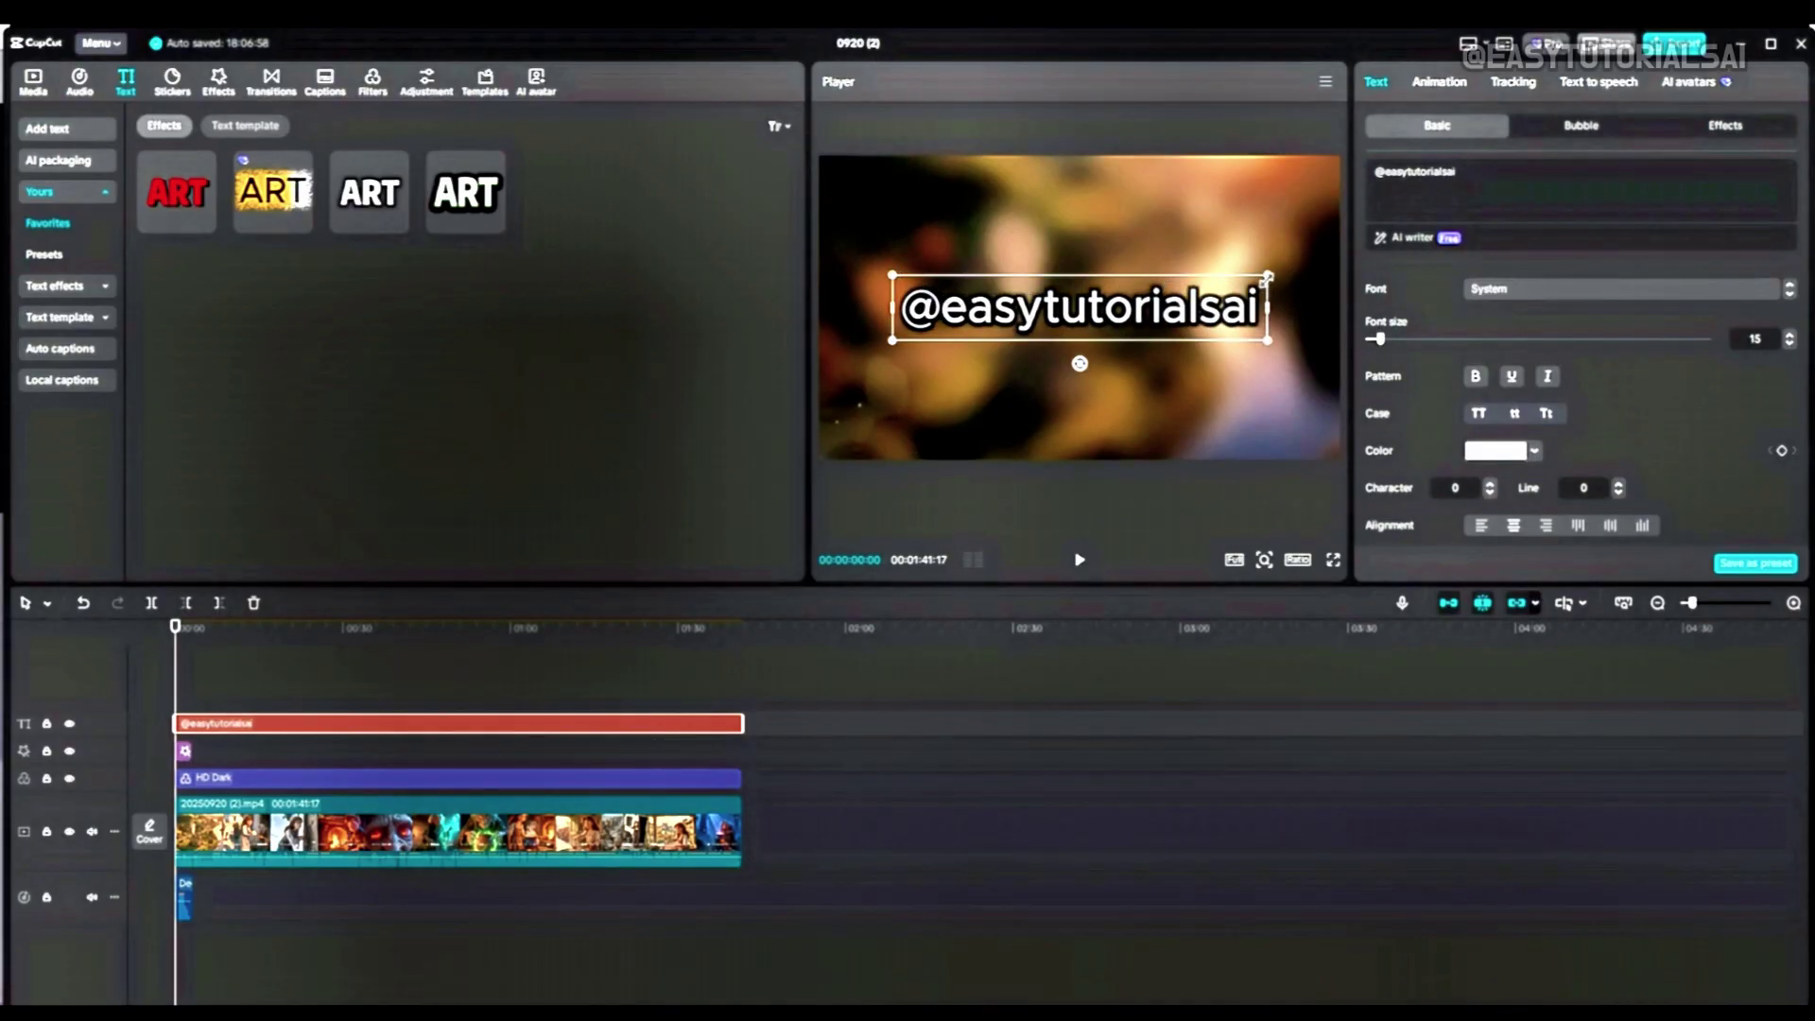
{"action": "left_click_drag", "start_coordinate": [1267, 275], "coordinate": [1251, 187]}
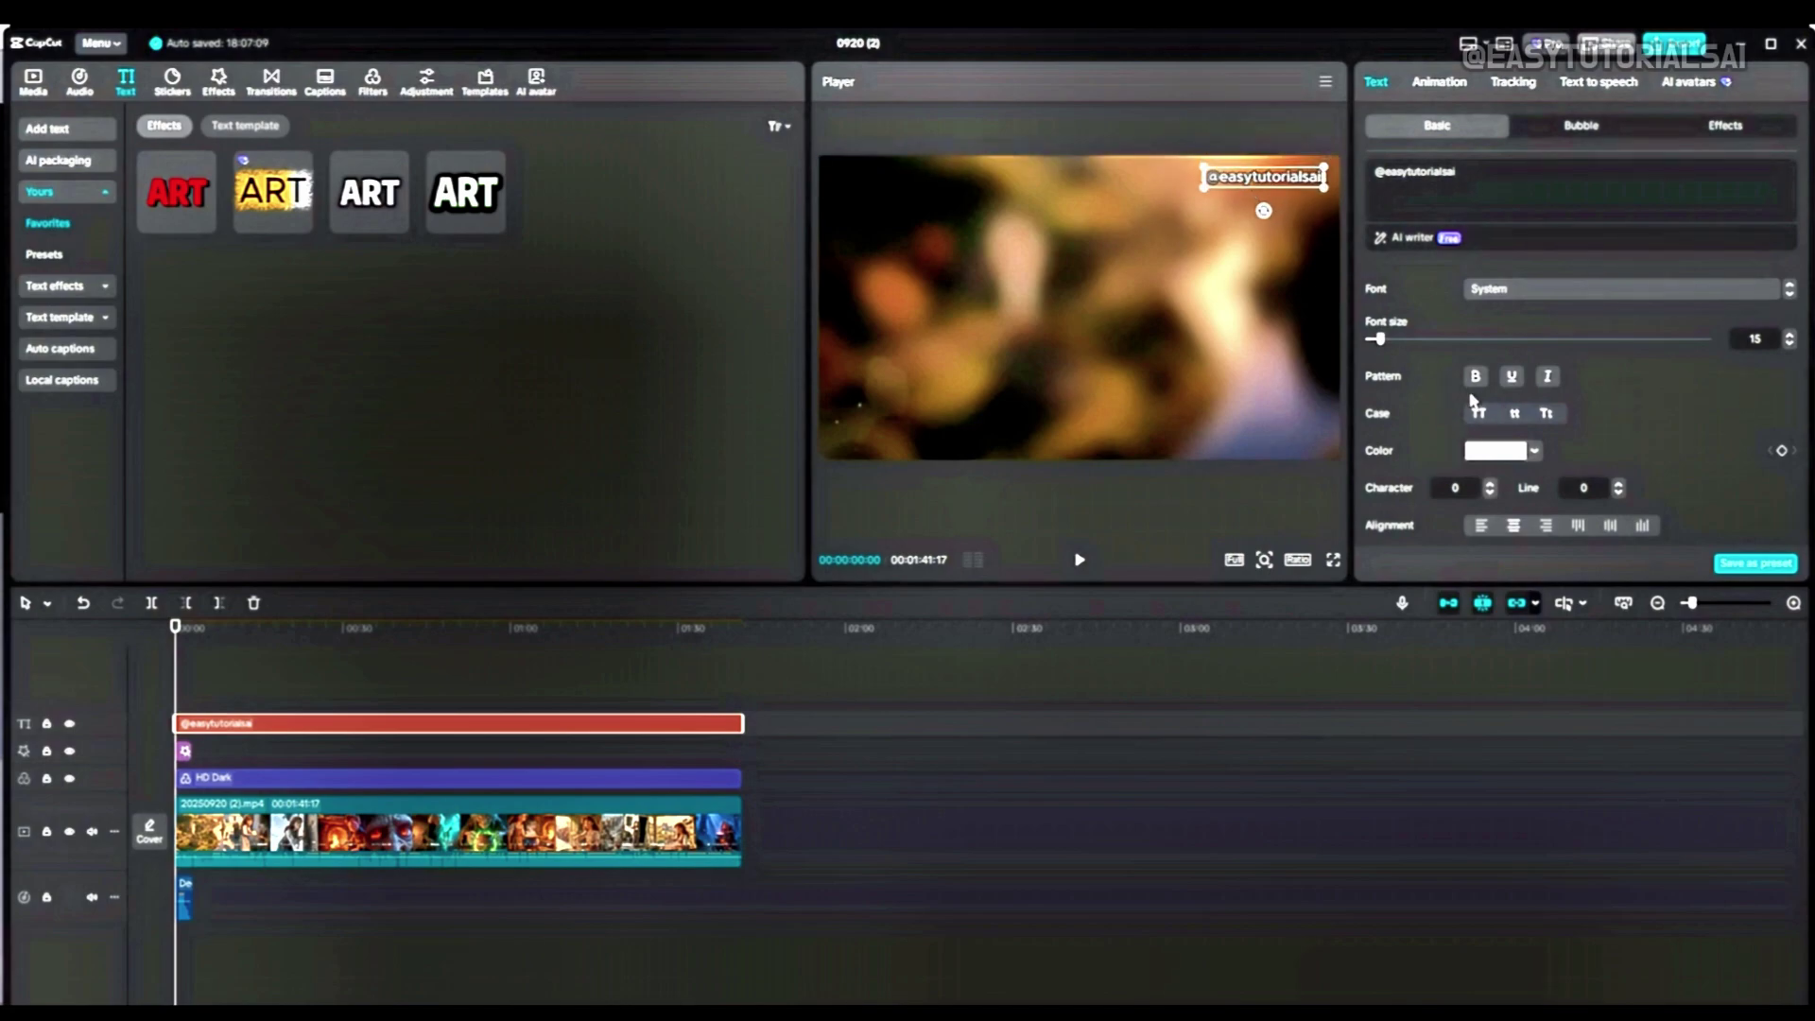
Make the watermark bold and uppercase, scale it to 24%, fade to 31% opacity, and preview
{"action": "left_click", "coordinate": [1478, 381]}
{"action": "left_click", "coordinate": [1480, 416]}
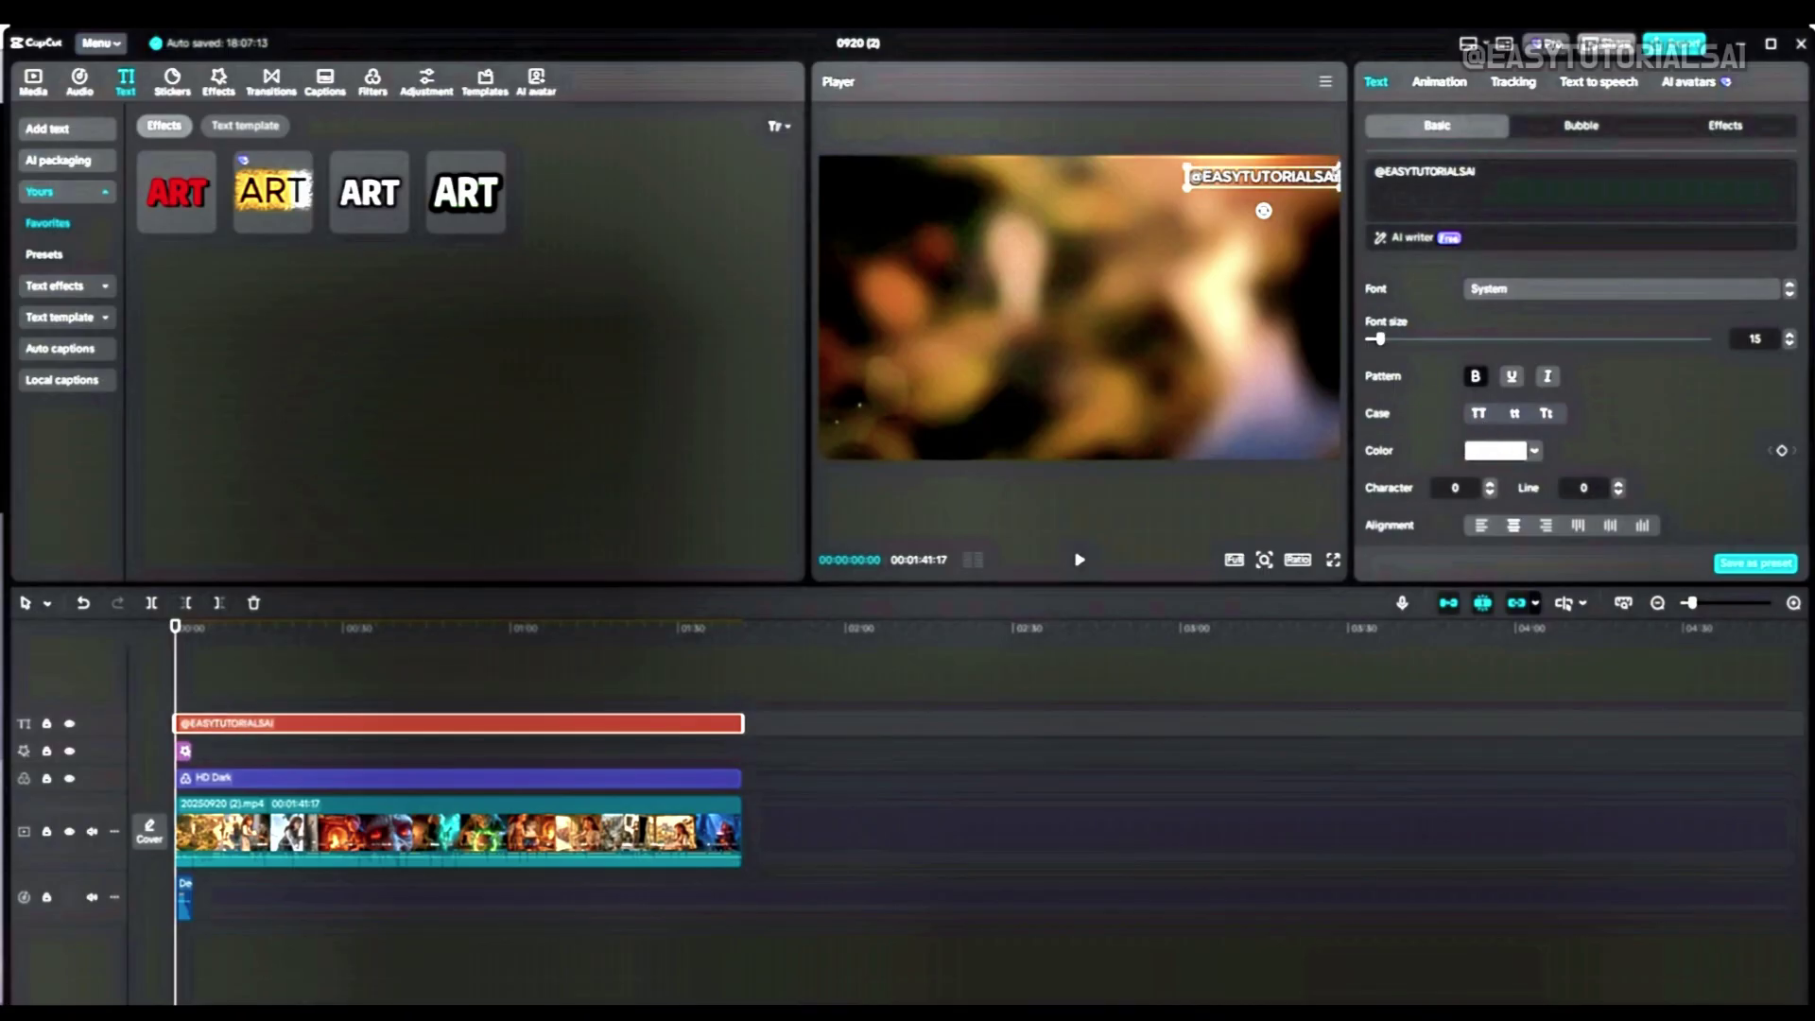
{"action": "left_click_drag", "start_coordinate": [1339, 166], "coordinate": [1329, 168]}
{"action": "scroll", "coordinate": [1431, 361], "scroll_direction": "down", "scroll_amount": 4}
{"action": "scroll", "coordinate": [1483, 395], "scroll_direction": "down", "scroll_amount": 6}
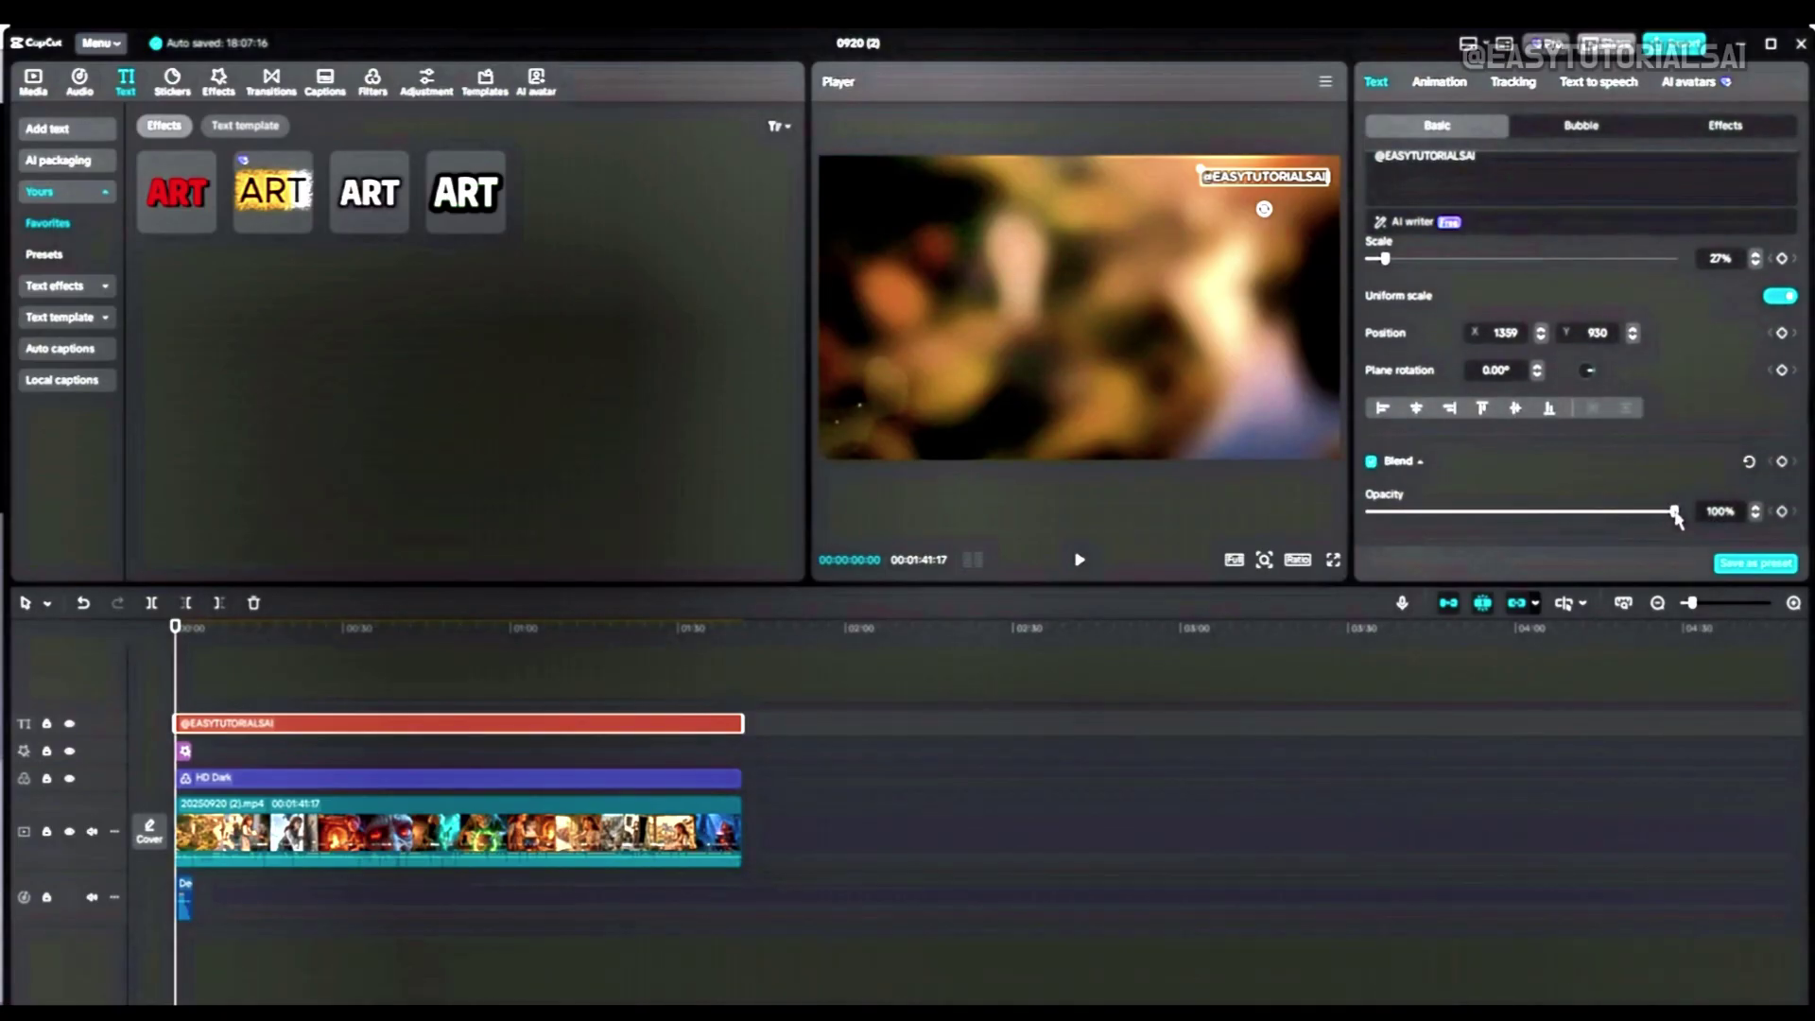
{"action": "left_click_drag", "start_coordinate": [1674, 512], "coordinate": [1507, 515]}
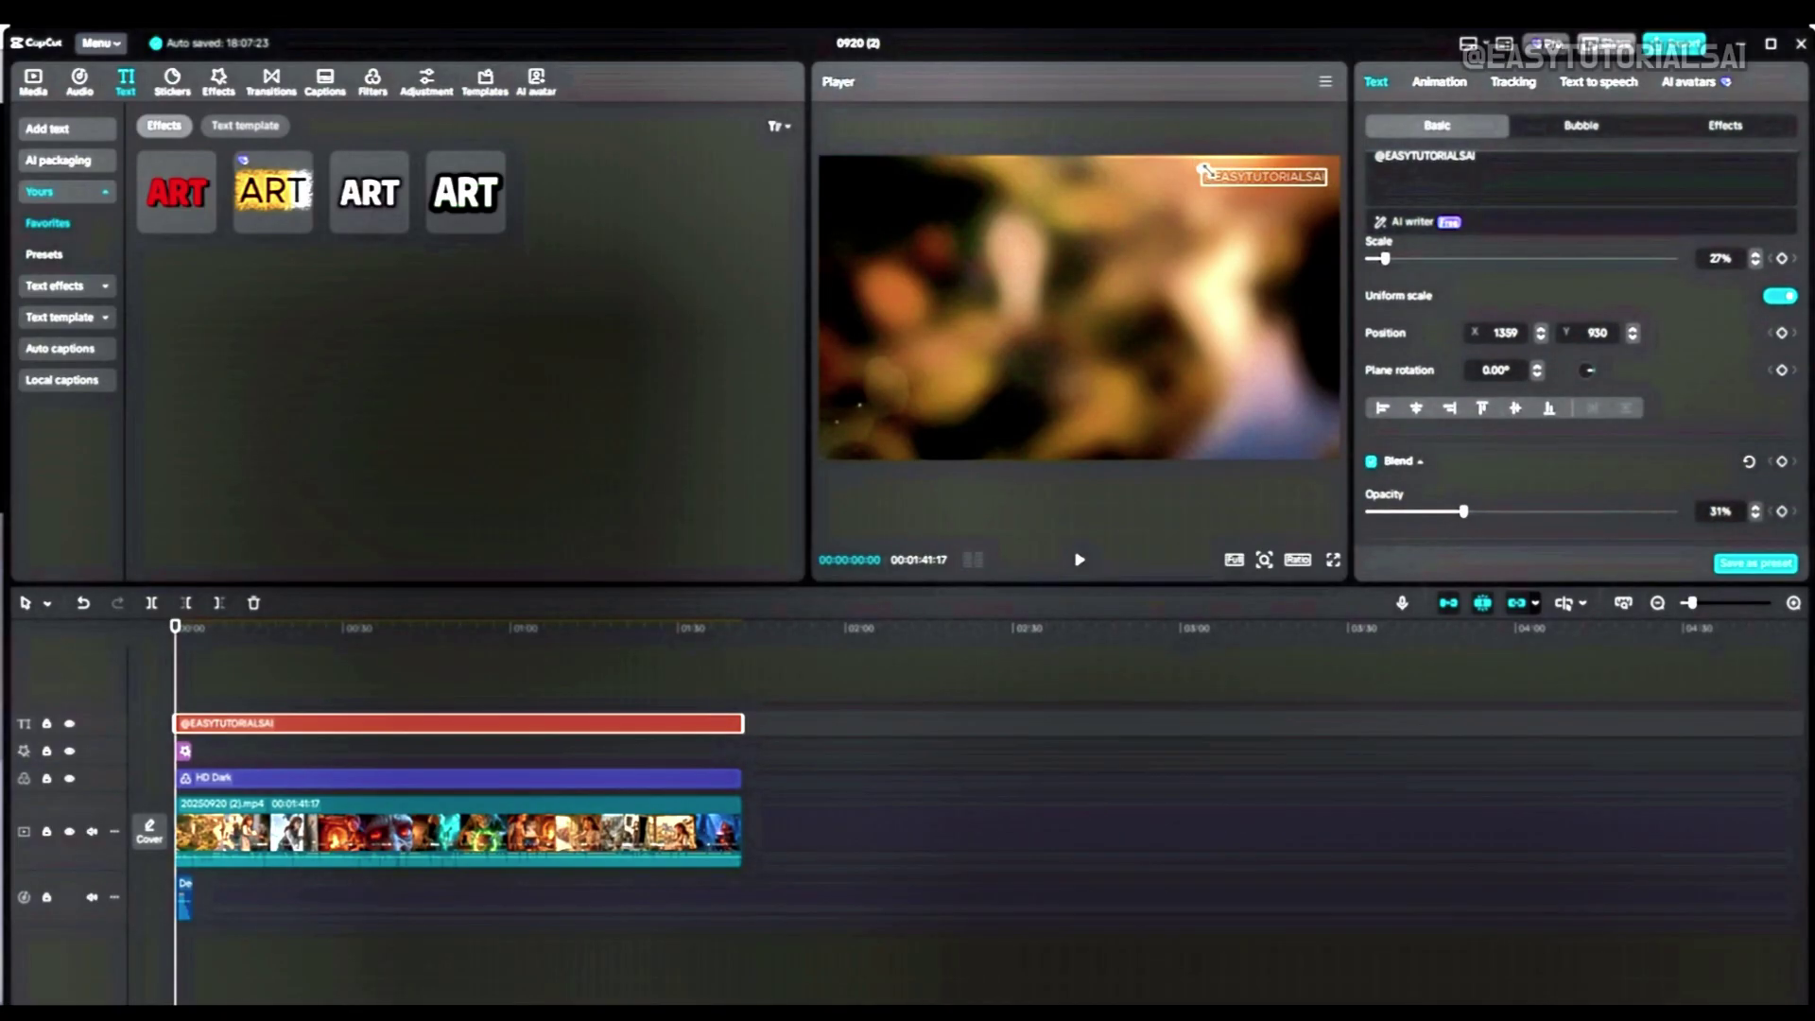
{"action": "left_click_drag", "start_coordinate": [1205, 170], "coordinate": [1252, 182]}
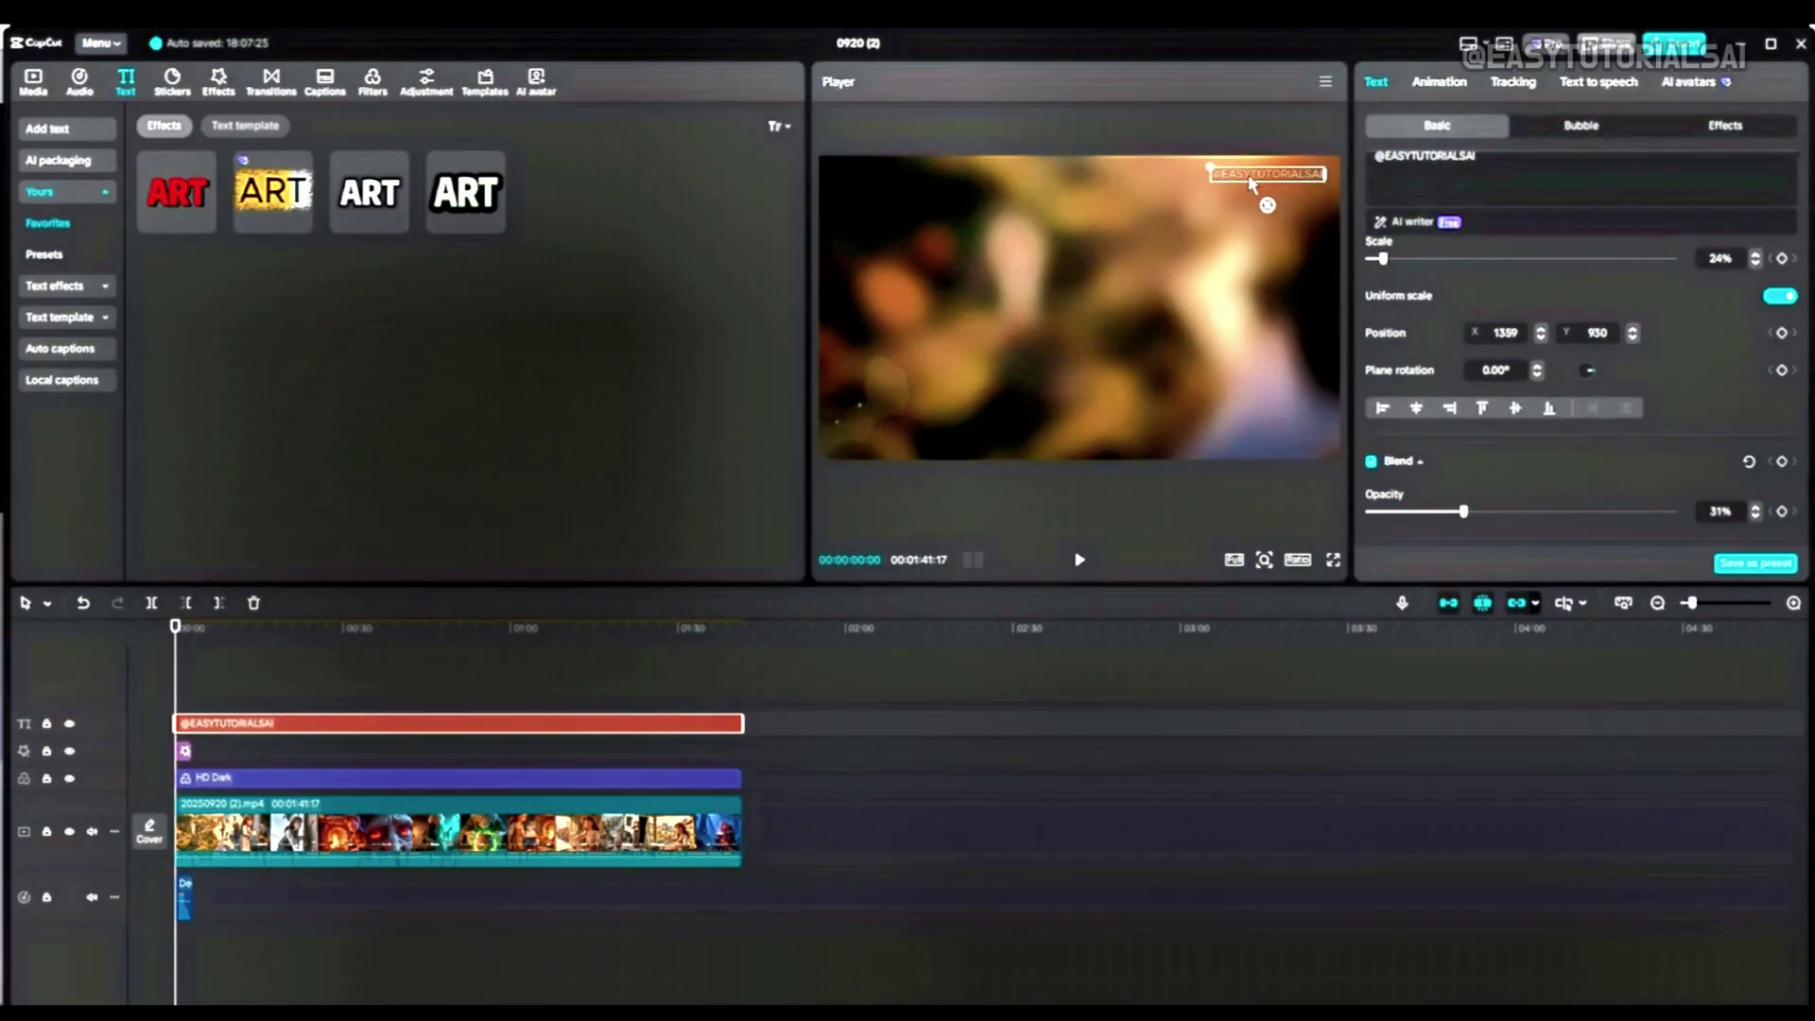
{"action": "left_click", "coordinate": [1078, 561]}
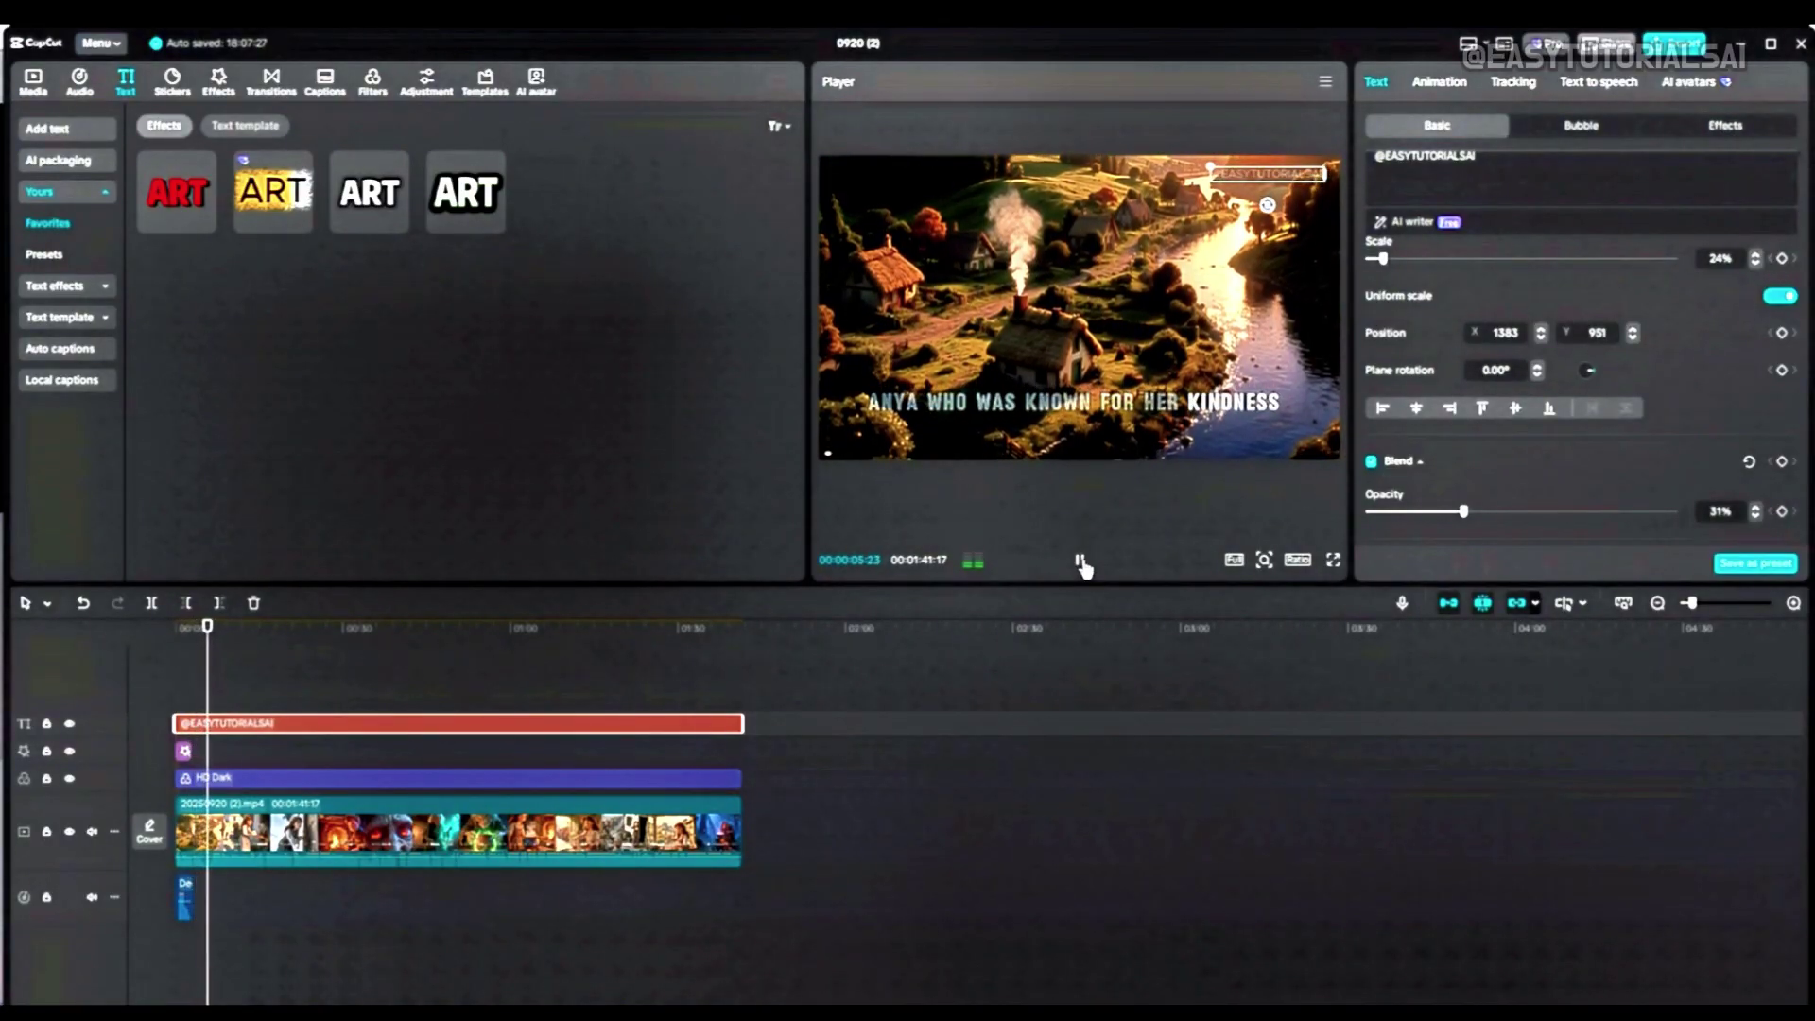
{"action": "left_click", "coordinate": [1081, 563]}
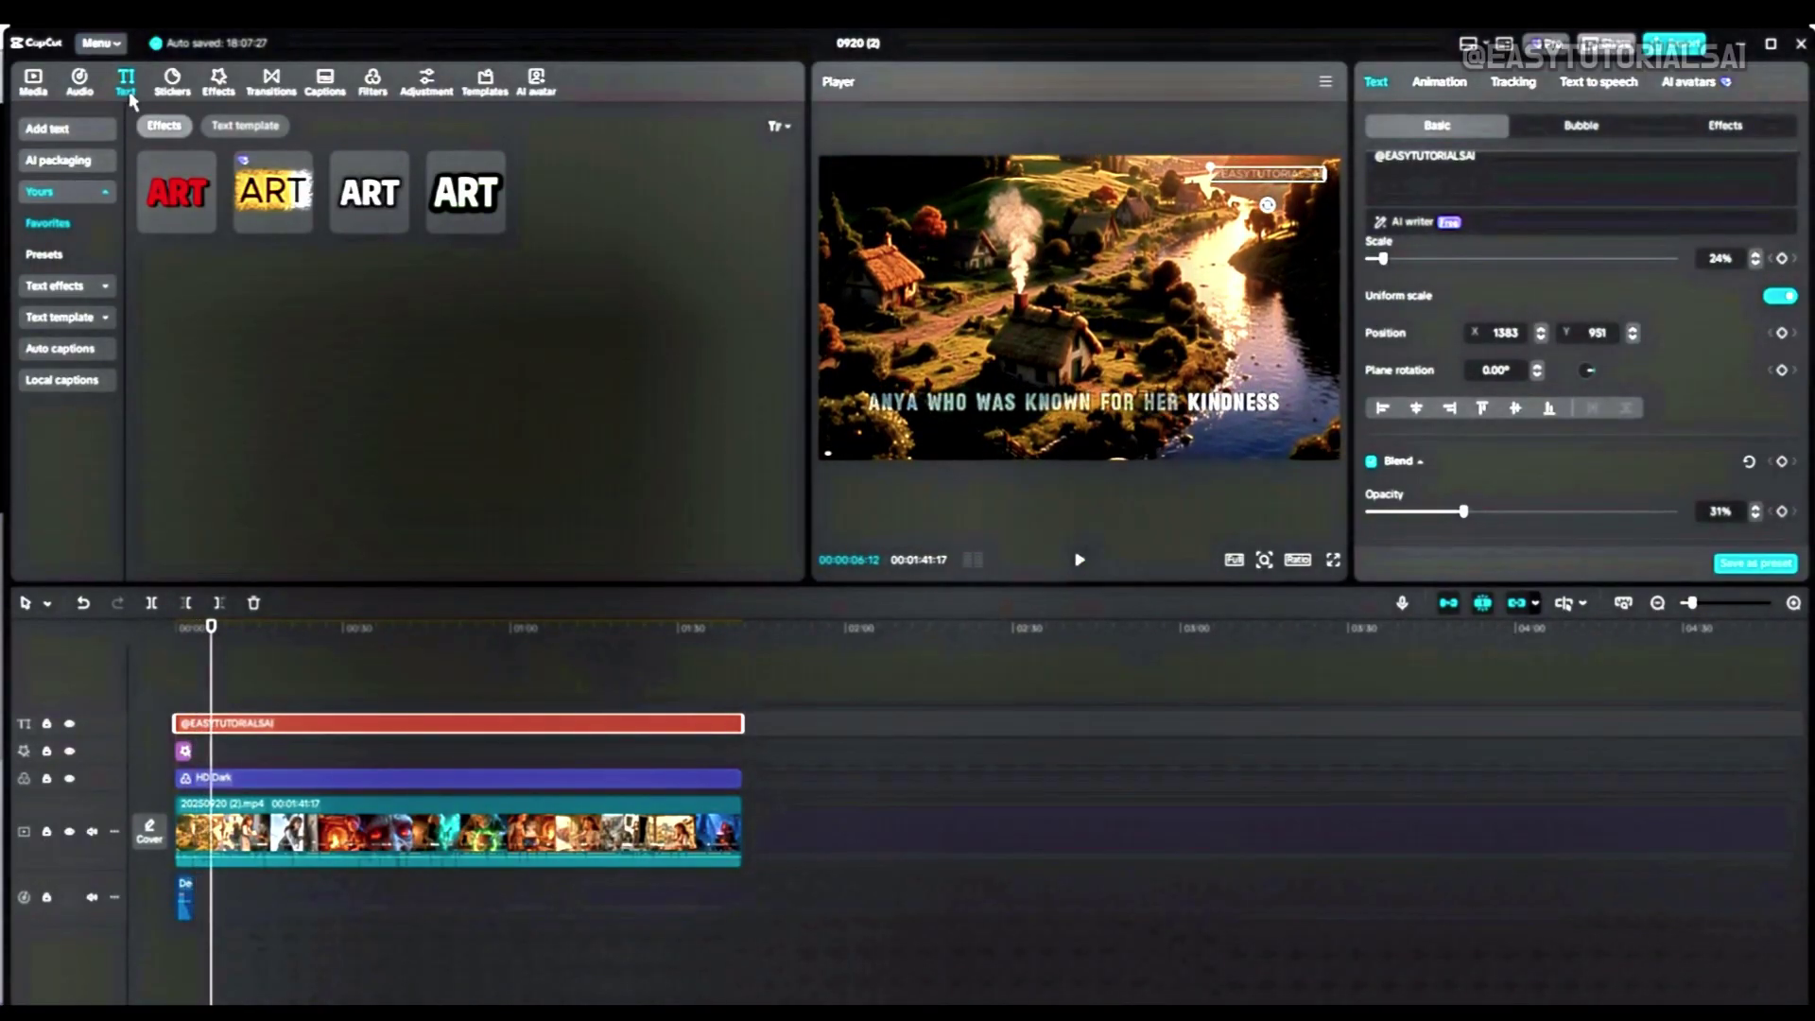
Add Finding - Nat Keefe.mp3 at the start, trim it to the video's end, lower to -19.4dB
{"action": "left_click", "coordinate": [30, 83]}
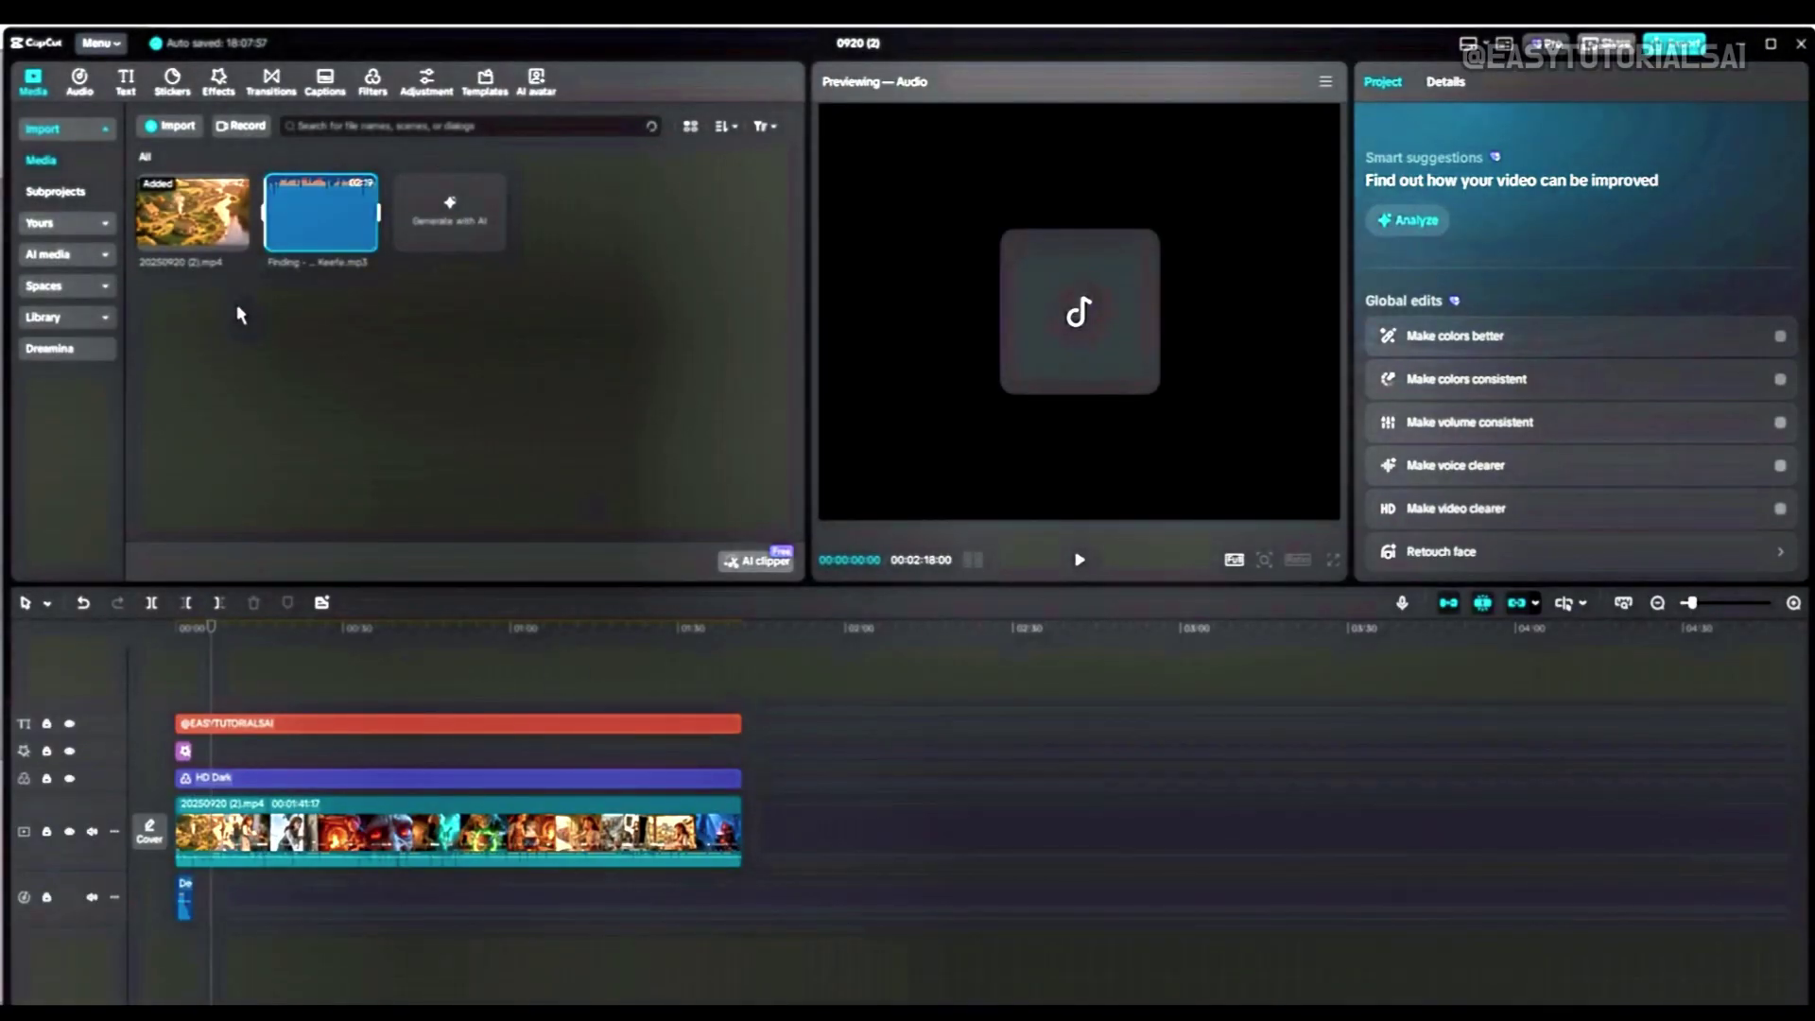
{"action": "left_click", "coordinate": [366, 240]}
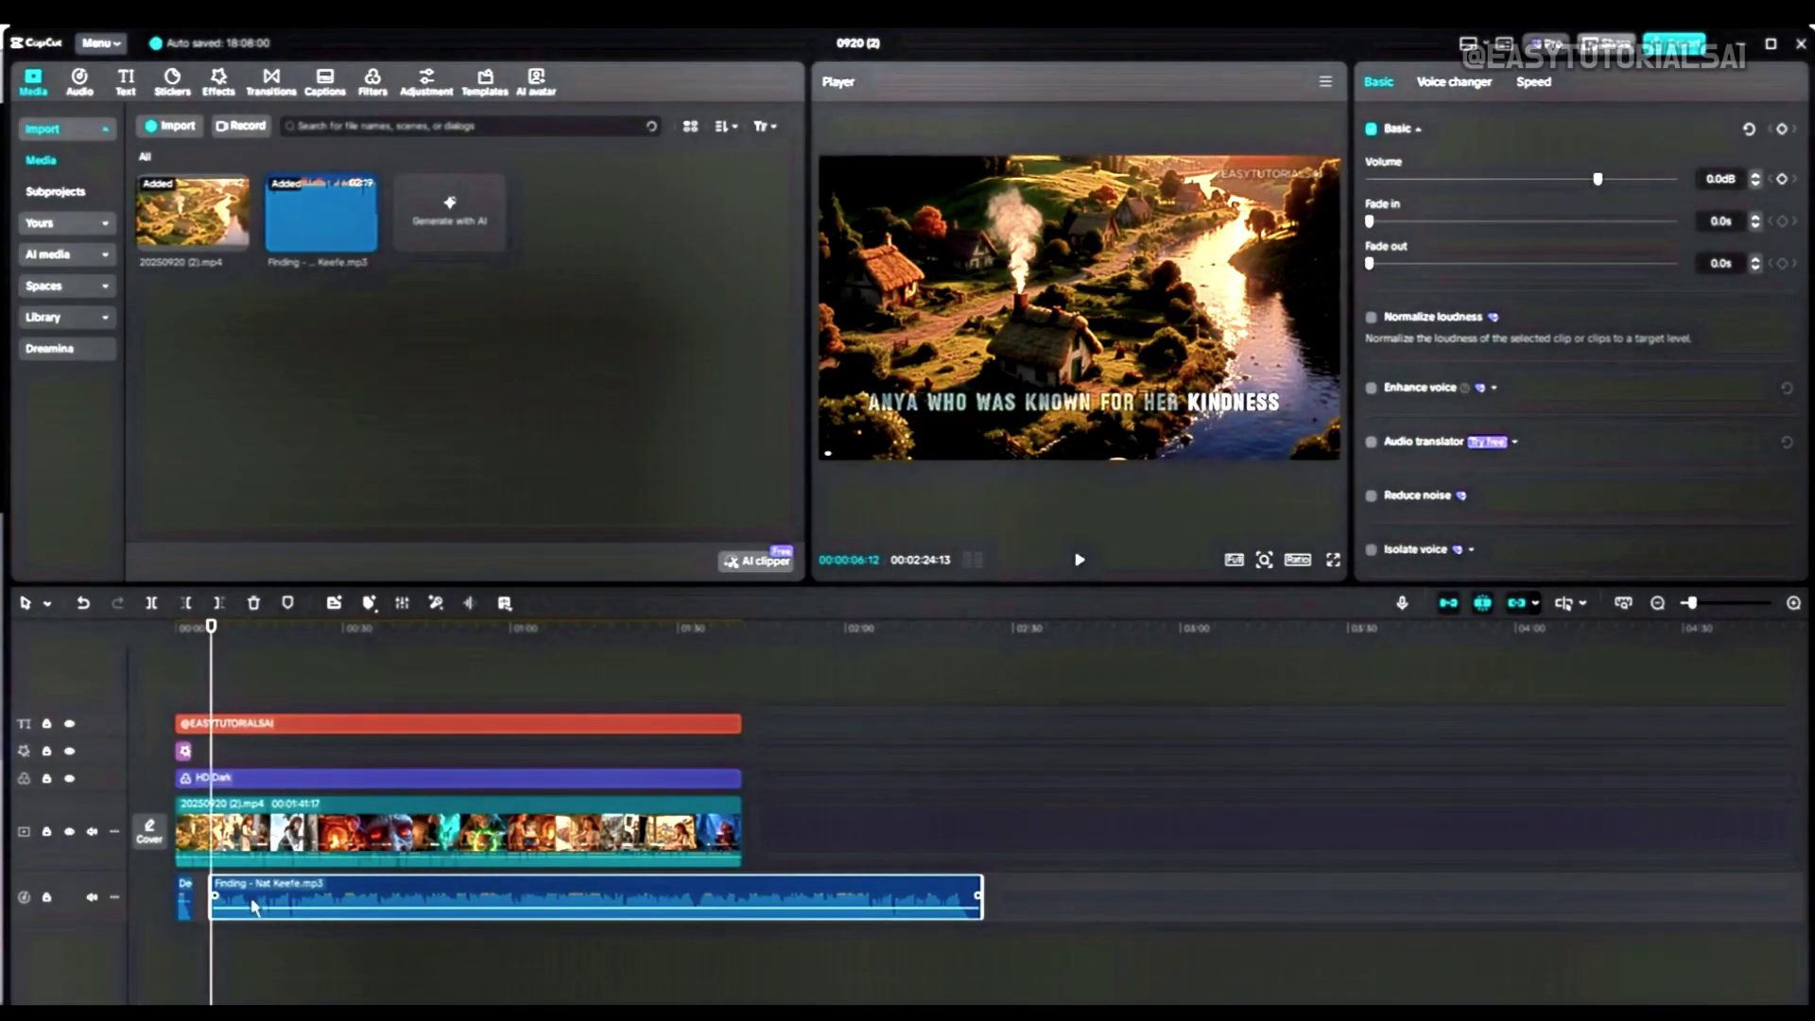
{"action": "left_click_drag", "start_coordinate": [247, 906], "coordinate": [215, 950]}
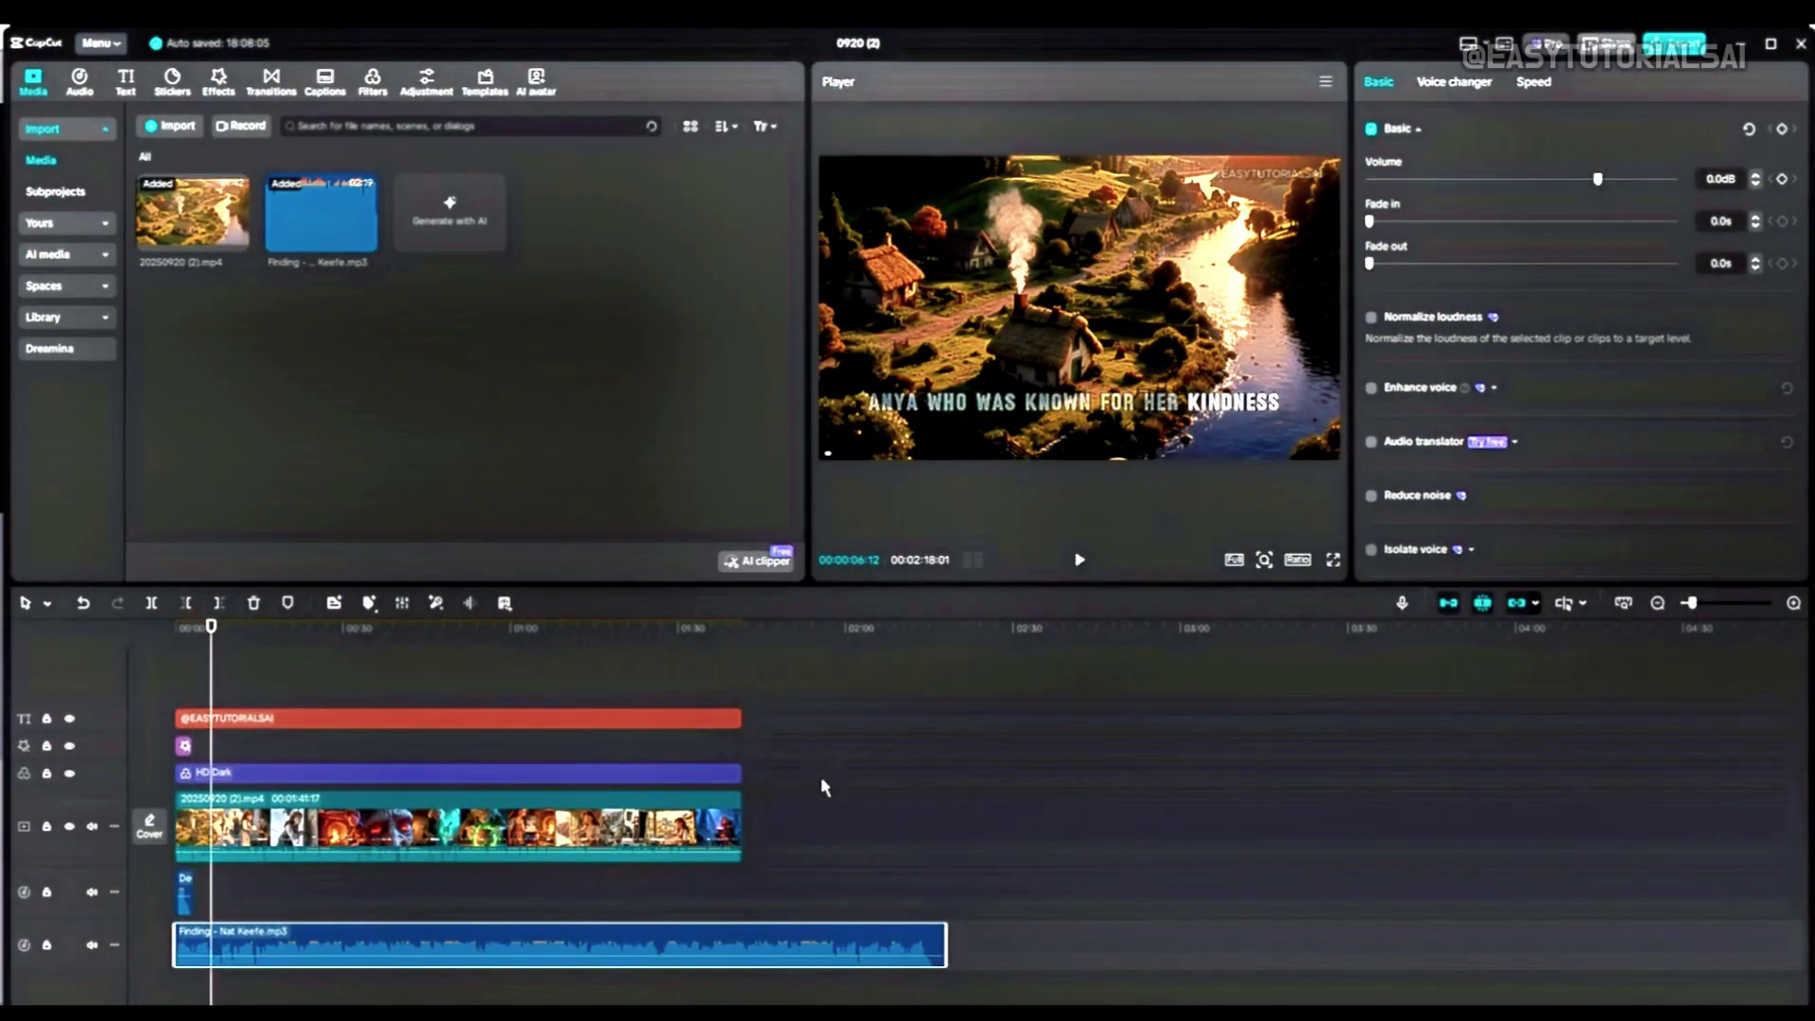
{"action": "left_click_drag", "start_coordinate": [945, 945], "coordinate": [733, 890]}
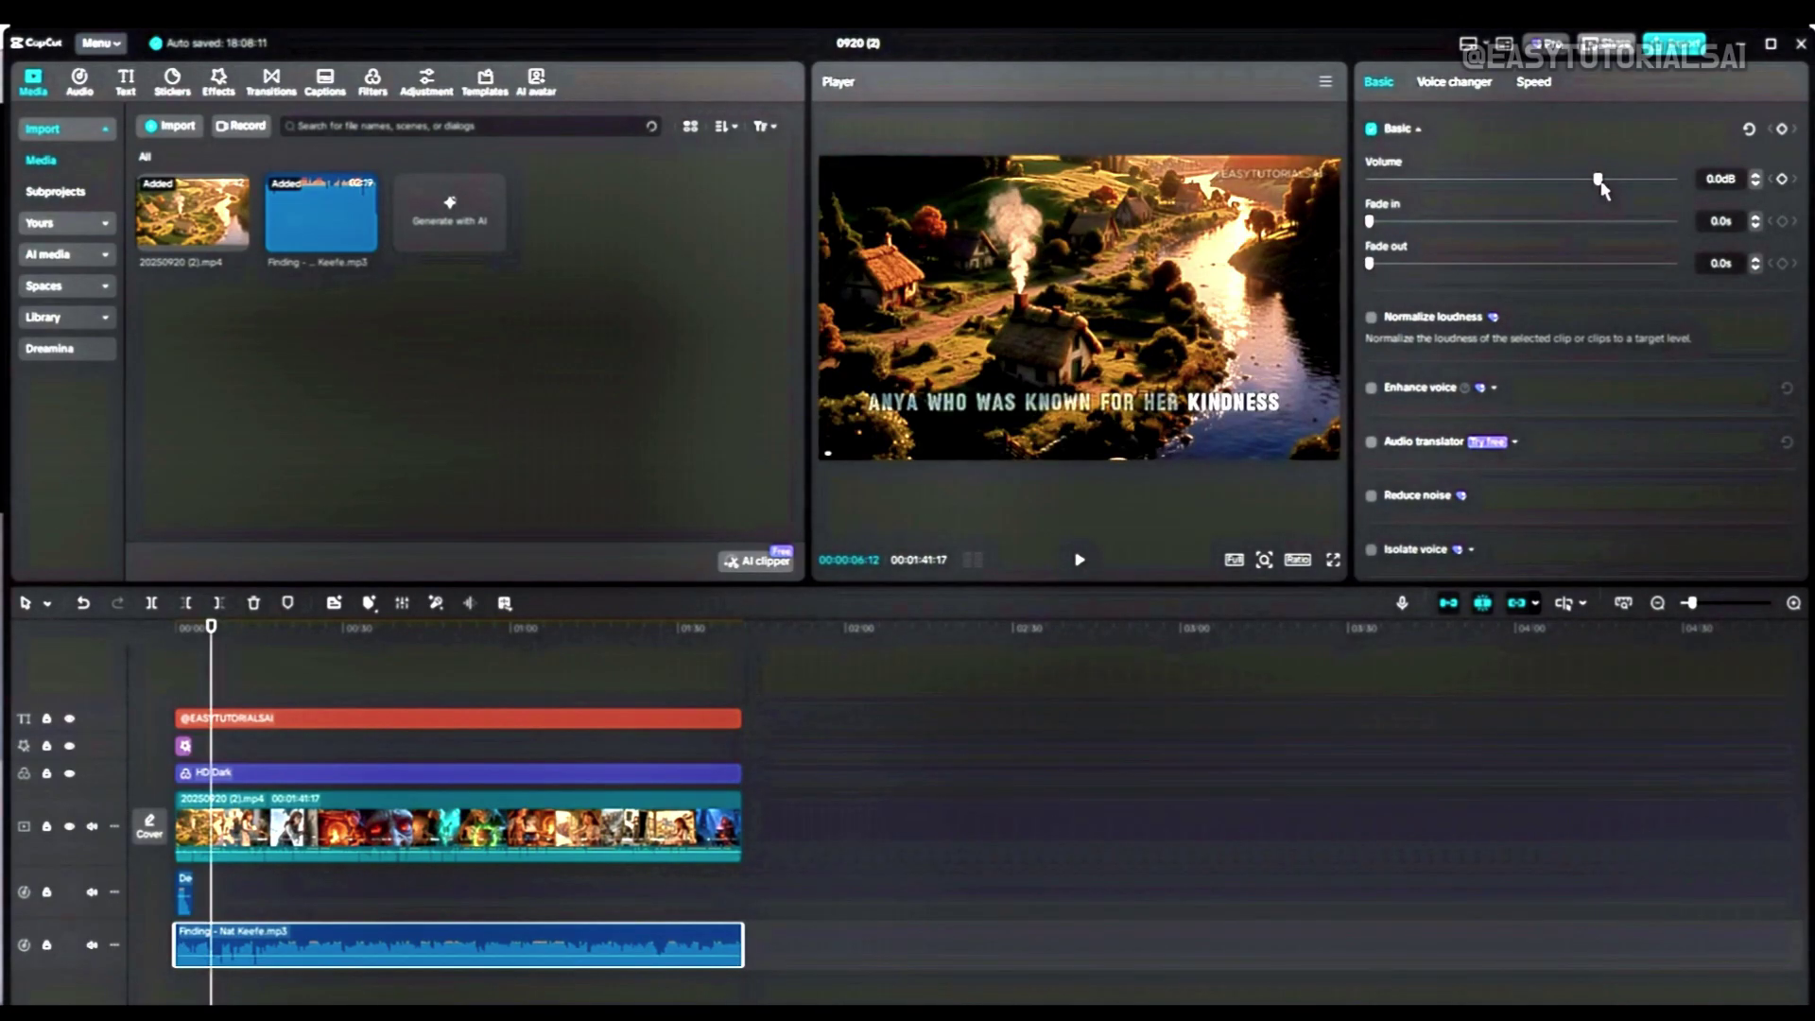
{"action": "left_click_drag", "start_coordinate": [1598, 179], "coordinate": [1520, 195]}
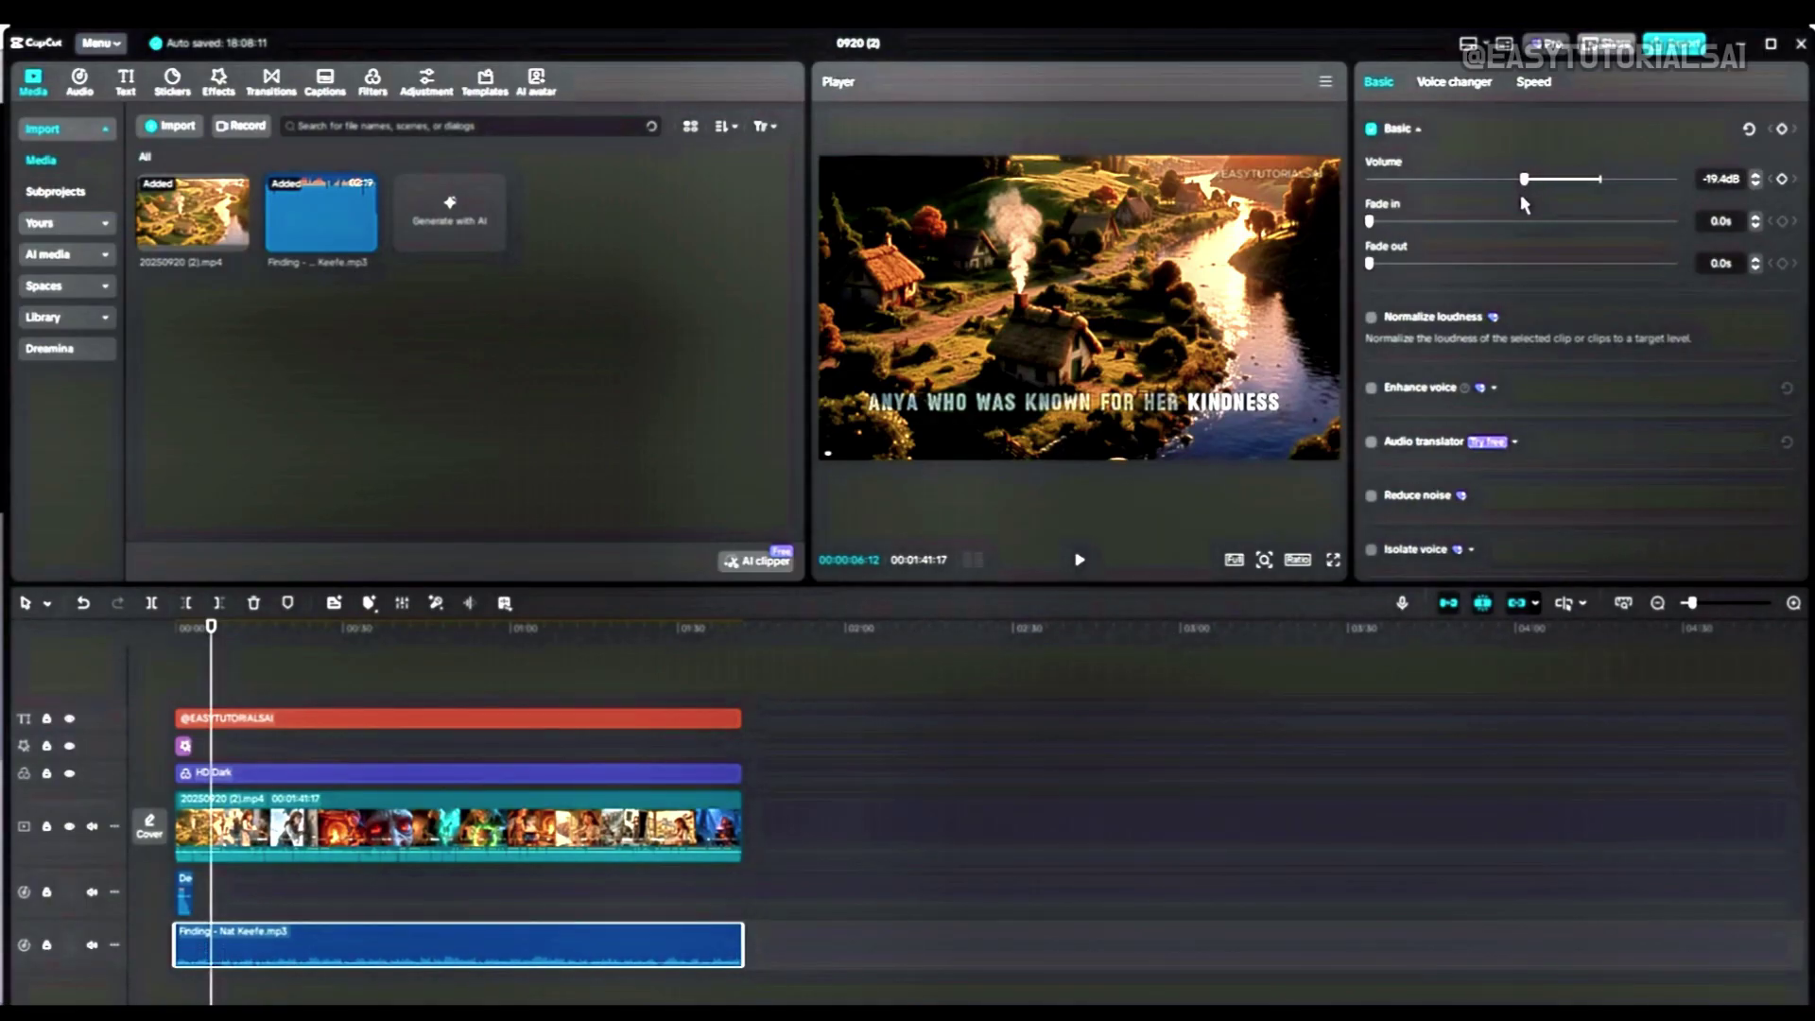
Preview from the start, lower the music to -22.4dB, then move the playhead to the end
{"action": "left_click", "coordinate": [209, 628]}
{"action": "left_click", "coordinate": [163, 642]}
{"action": "left_click", "coordinate": [1075, 565]}
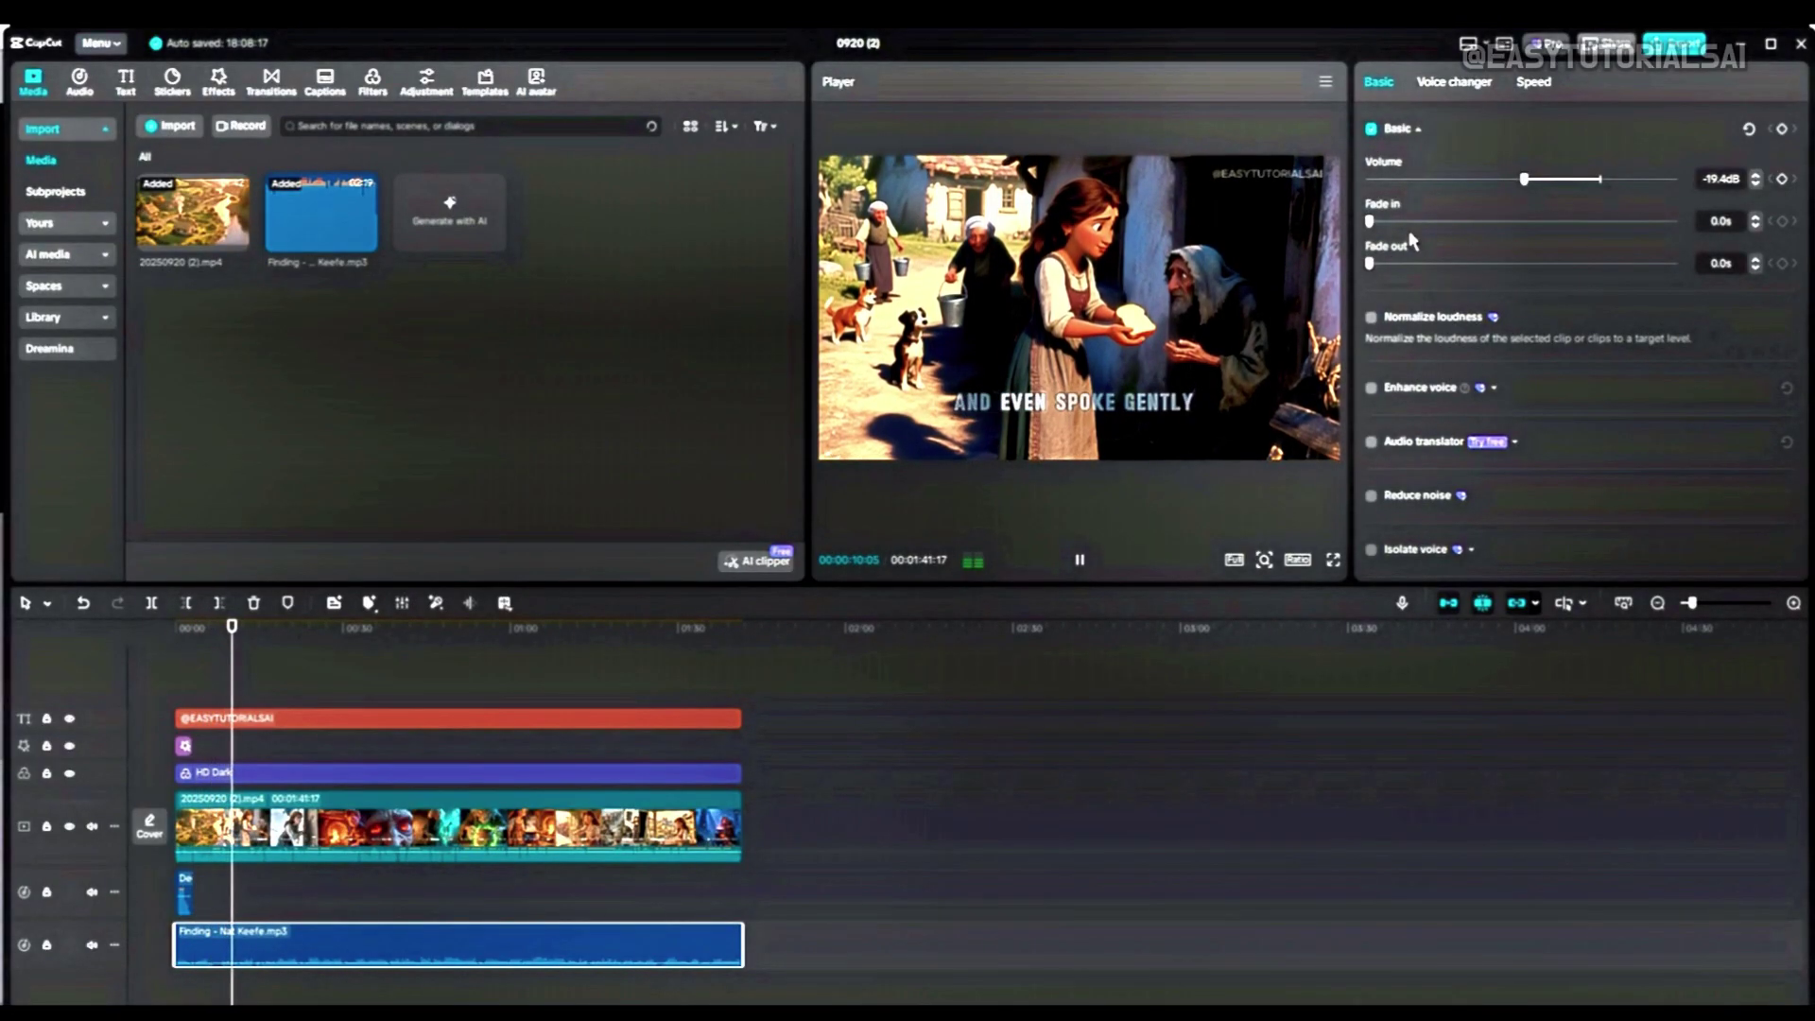
{"action": "left_click_drag", "start_coordinate": [1524, 179], "coordinate": [1512, 182]}
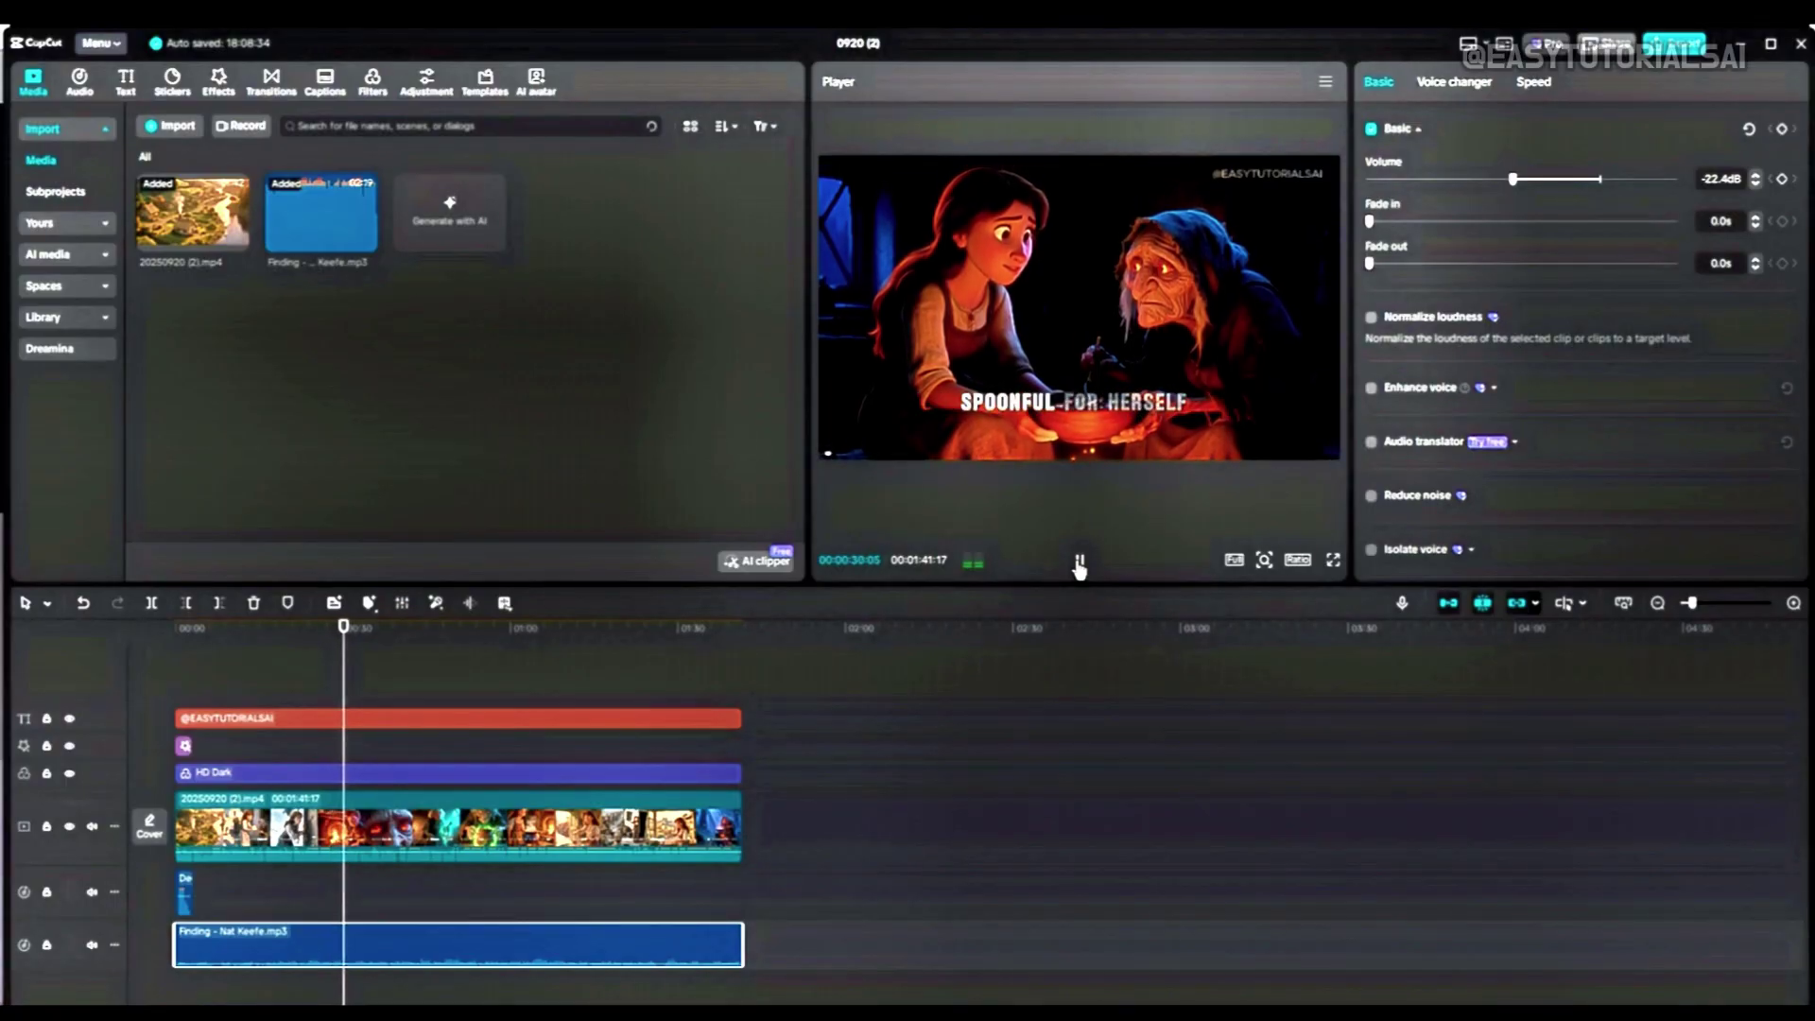
{"action": "left_click", "coordinate": [1079, 564]}
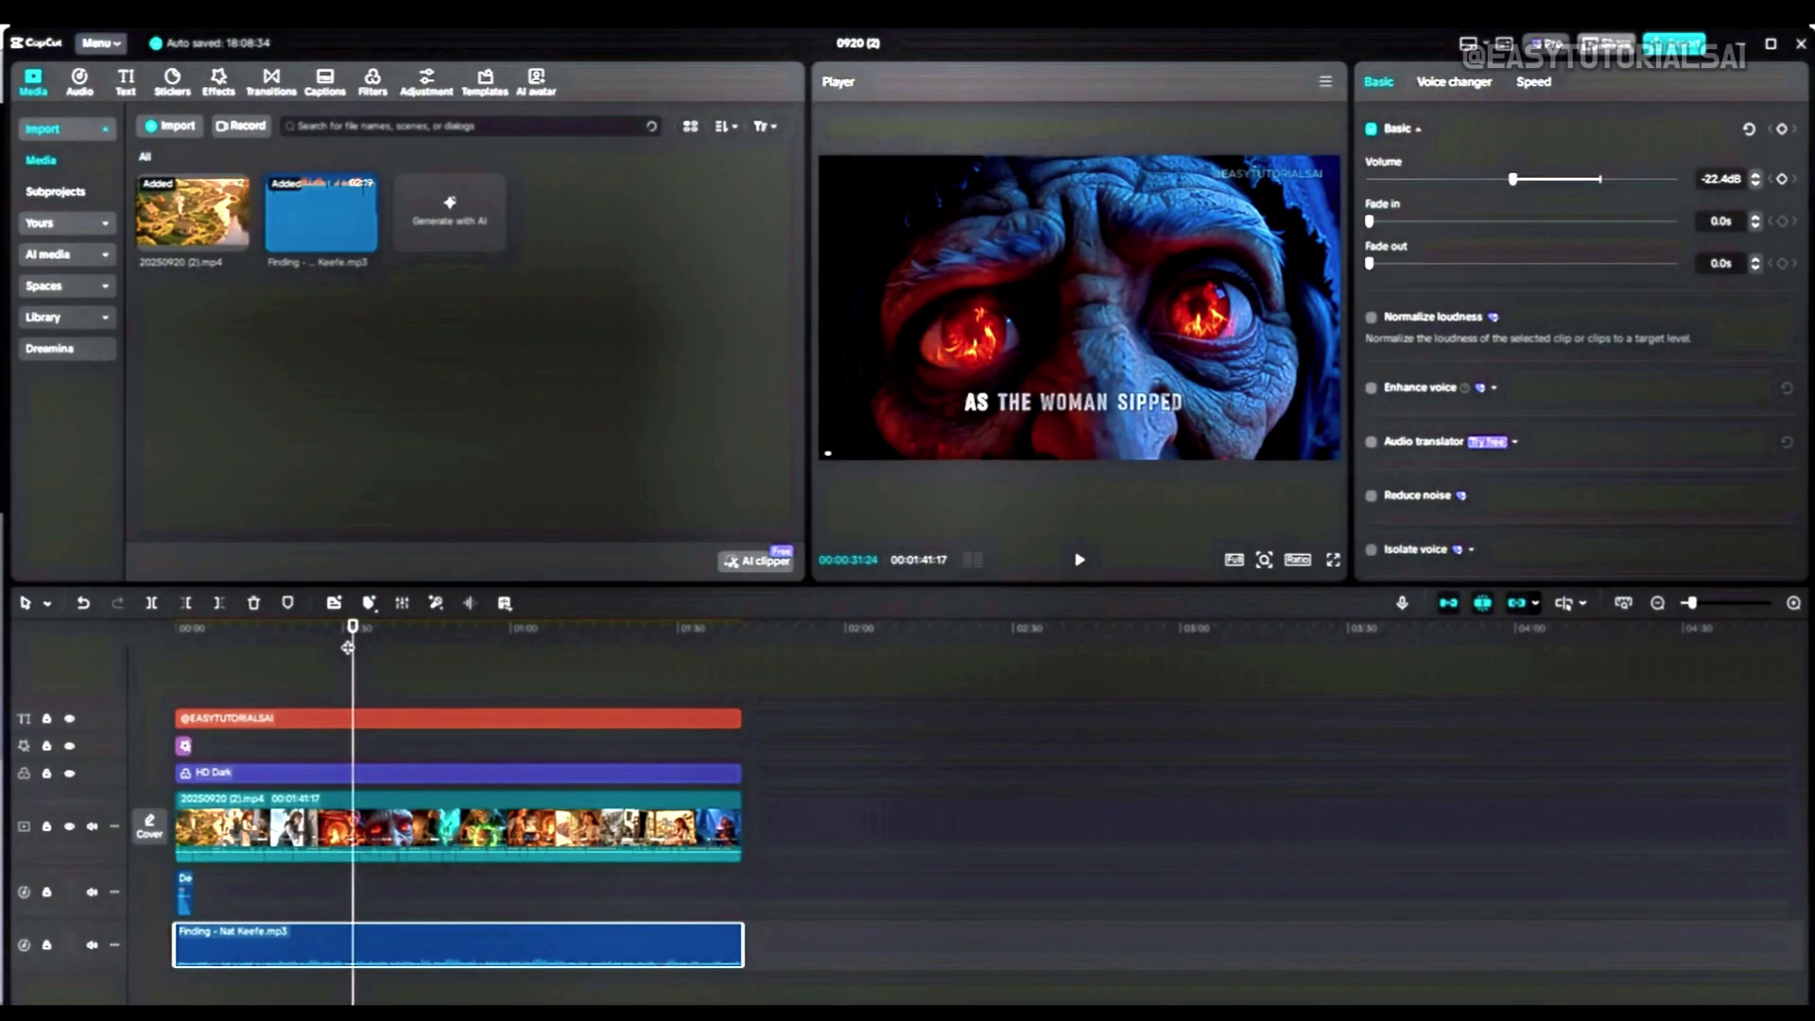
{"action": "left_click_drag", "start_coordinate": [352, 652], "coordinate": [104, 664]}
{"action": "left_click", "coordinate": [424, 732]}
{"action": "left_click_drag", "start_coordinate": [524, 754], "coordinate": [749, 777]}
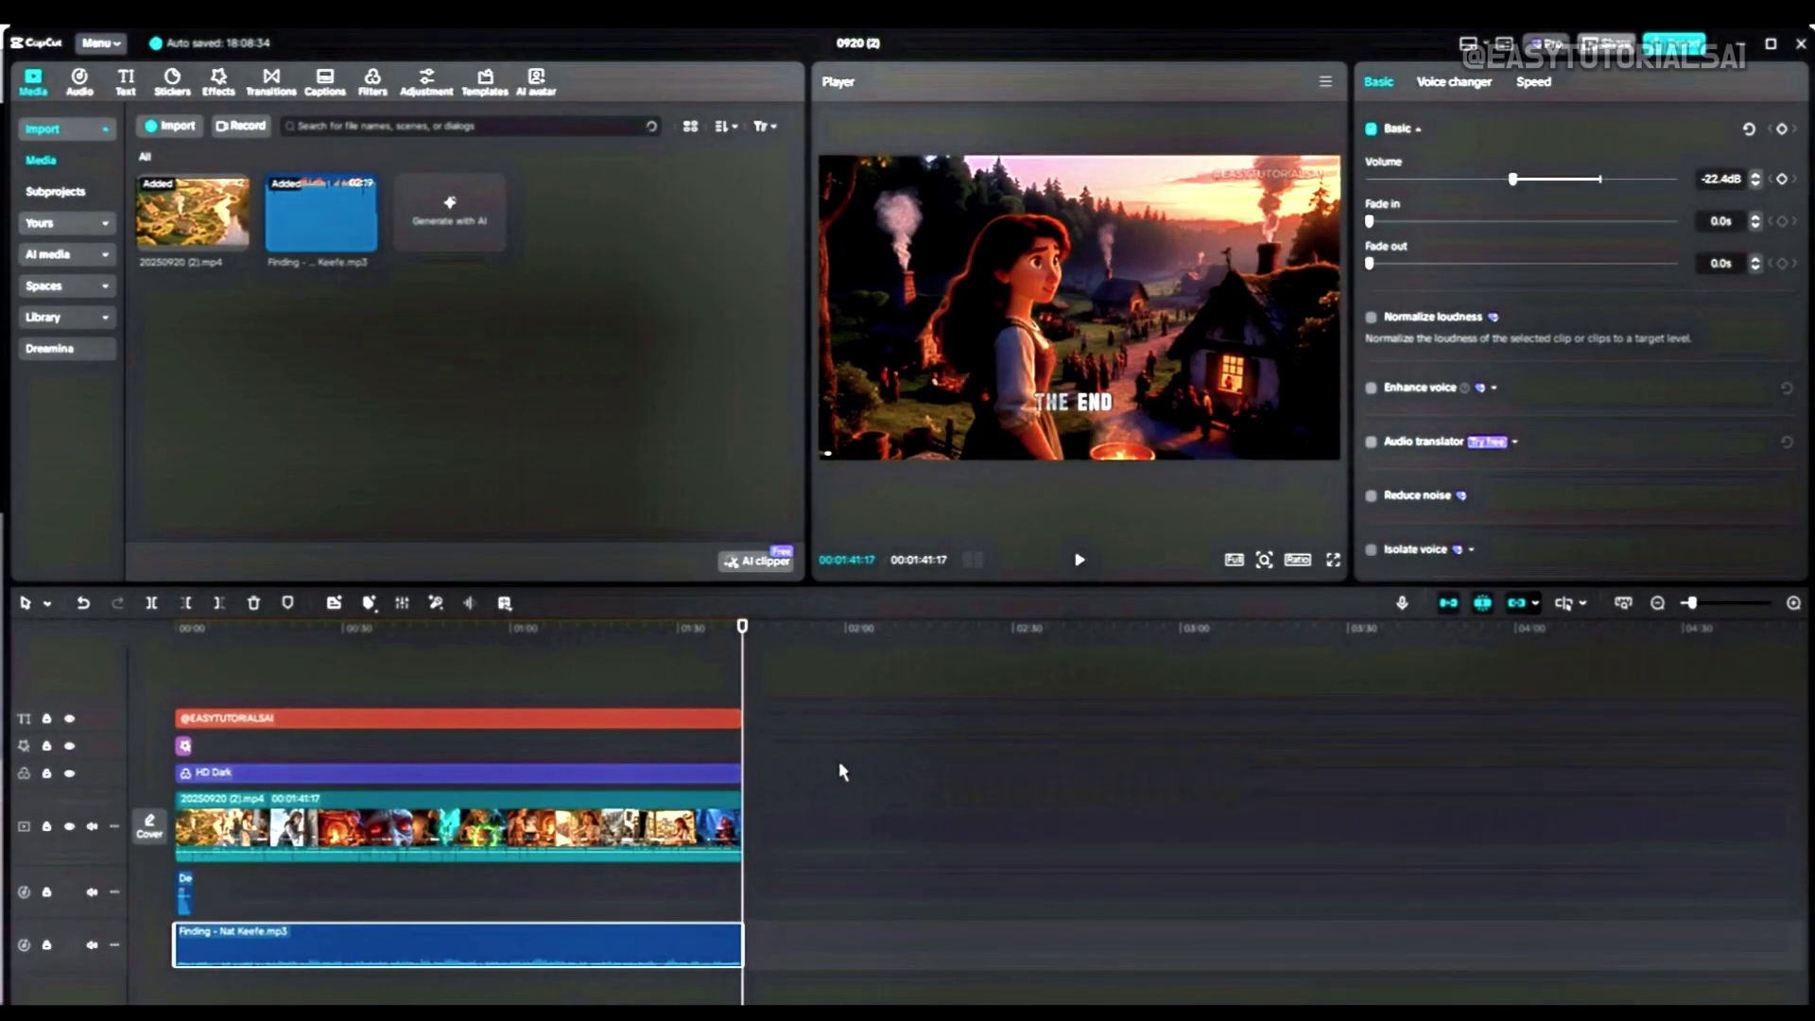
Name the export 'anya stories', keeping 1080P, H.264, mp4 and 30fps settings
{"action": "left_click", "coordinate": [1692, 47]}
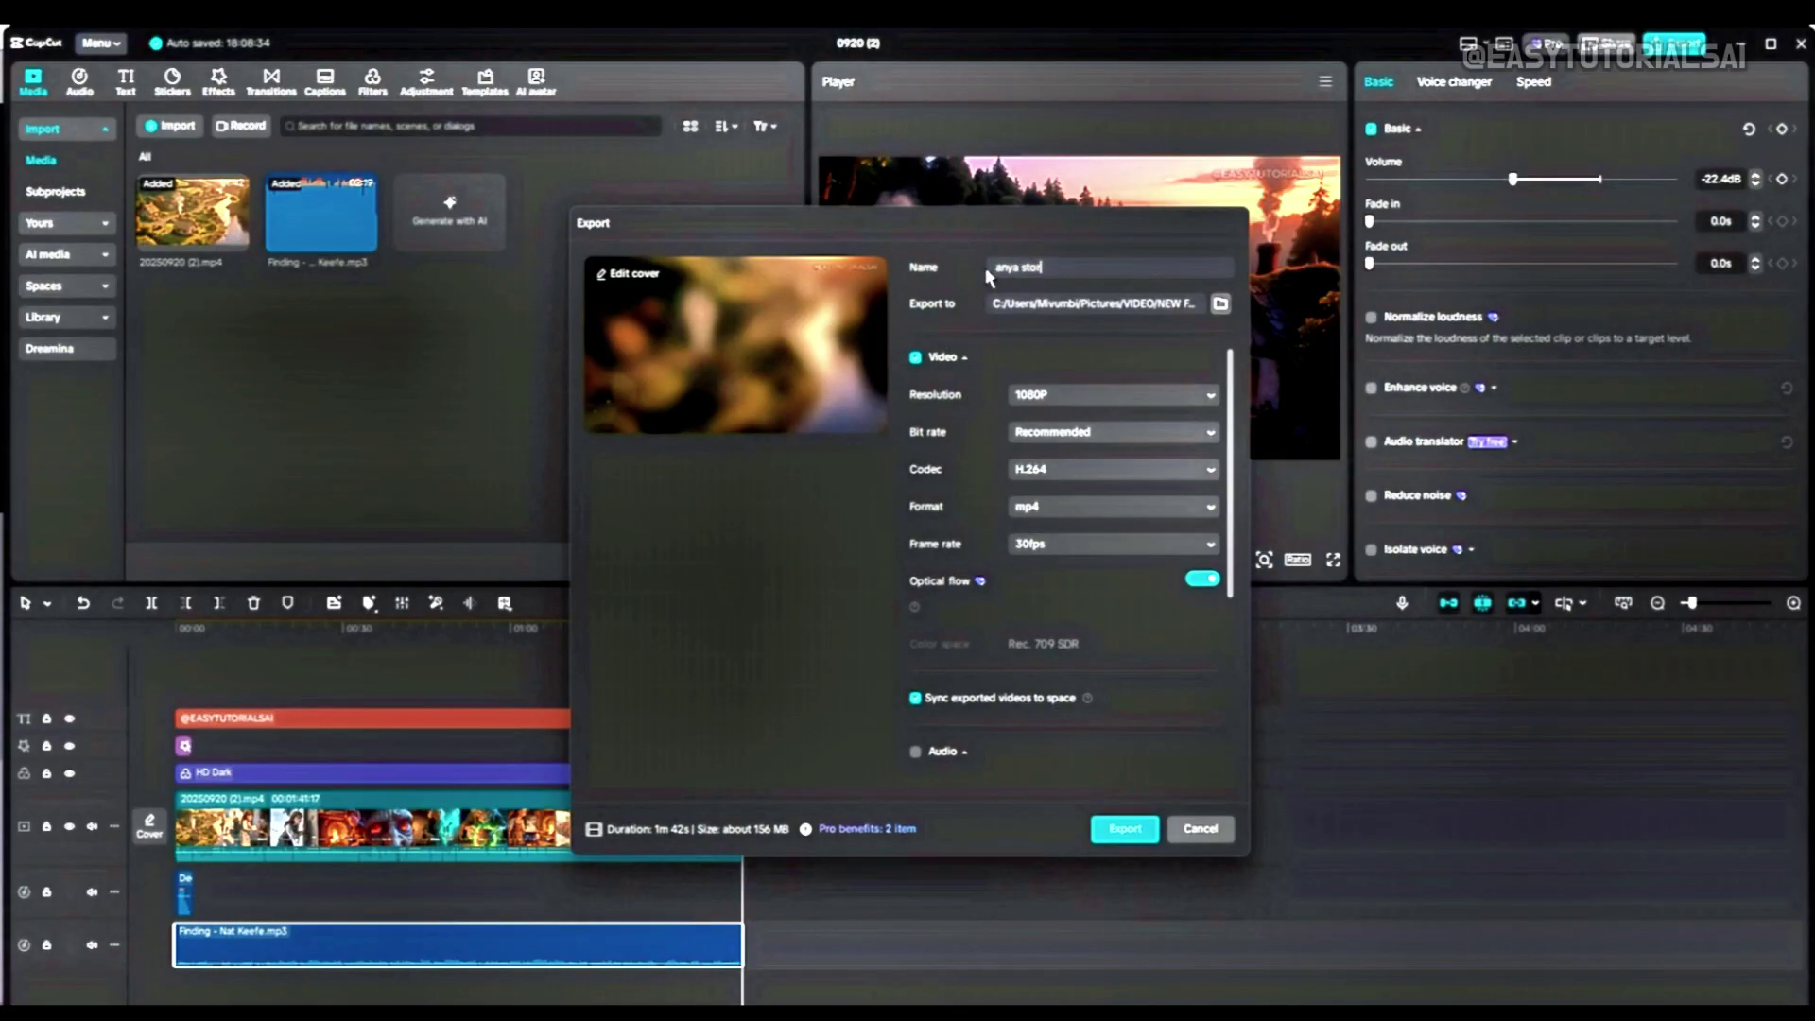
{"action": "type", "text": "ies"}
{"action": "scroll", "coordinate": [1042, 576], "scroll_direction": "down", "scroll_amount": 1}
{"action": "scroll", "coordinate": [972, 625], "scroll_direction": "down", "scroll_amount": 3}
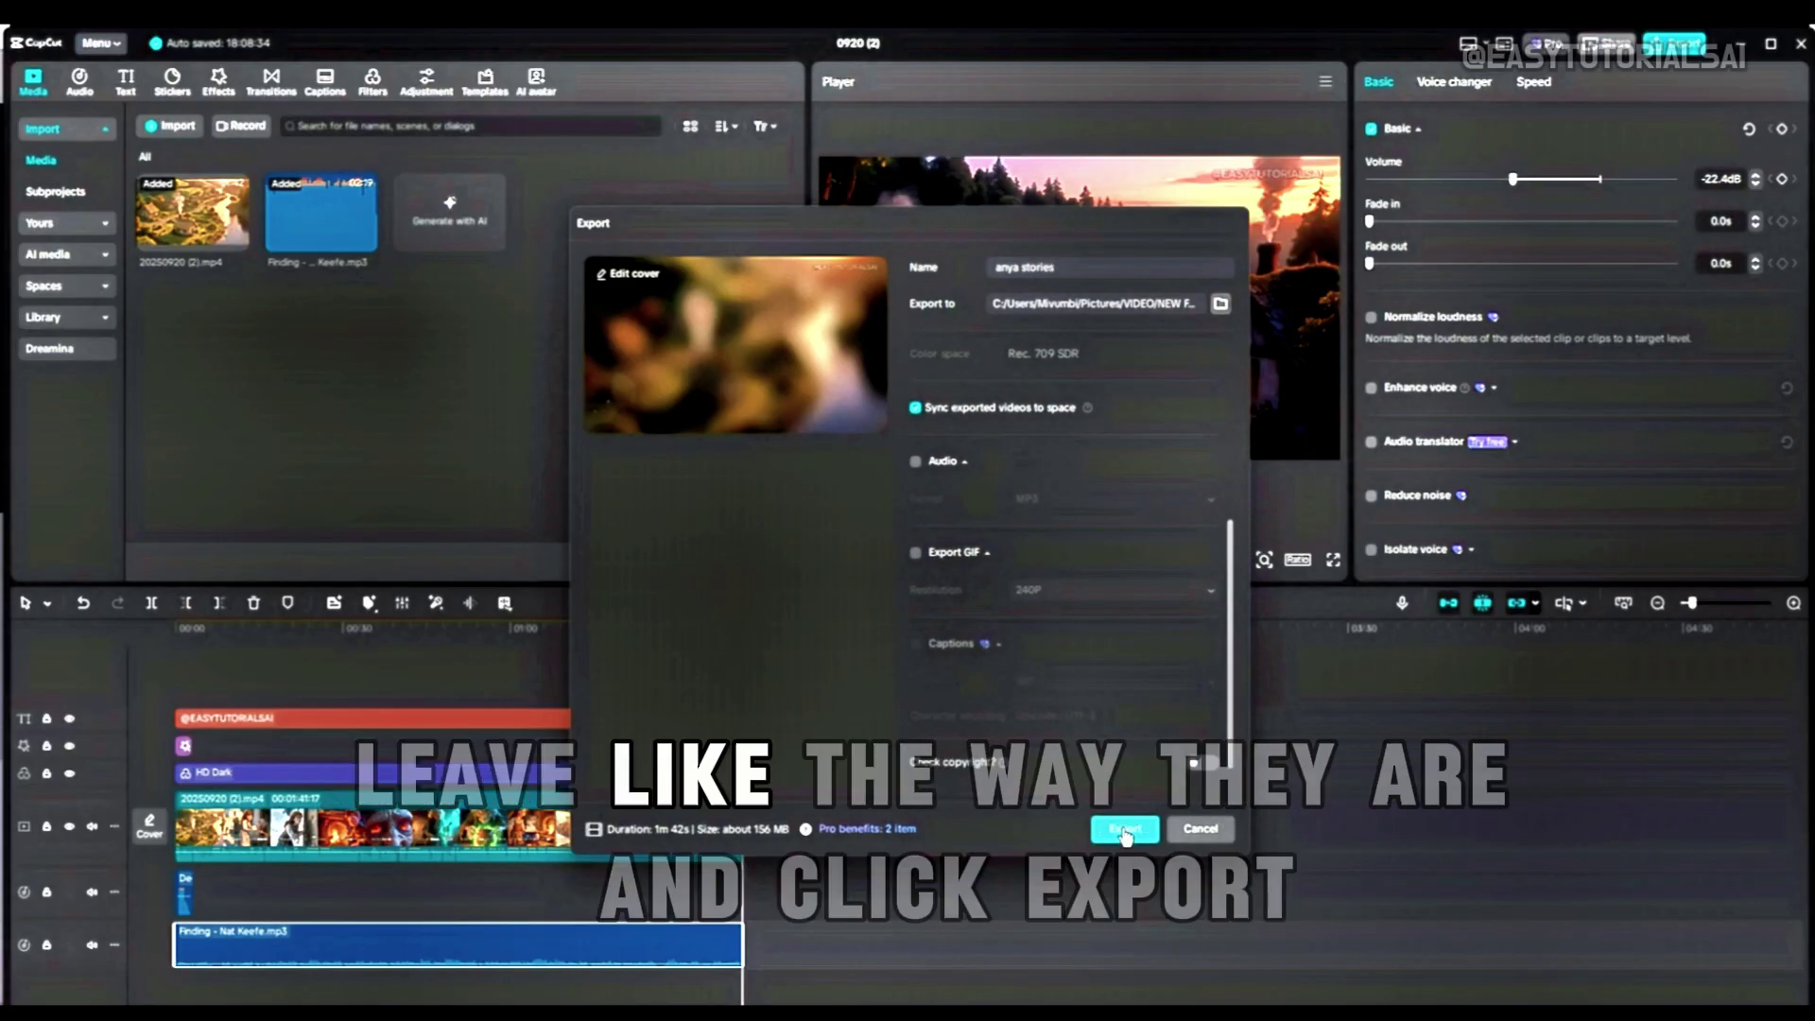
Start exporting 'anya stories' as a 1080P, 30fps MP4 of about 156 MB
{"action": "left_click", "coordinate": [1124, 830]}
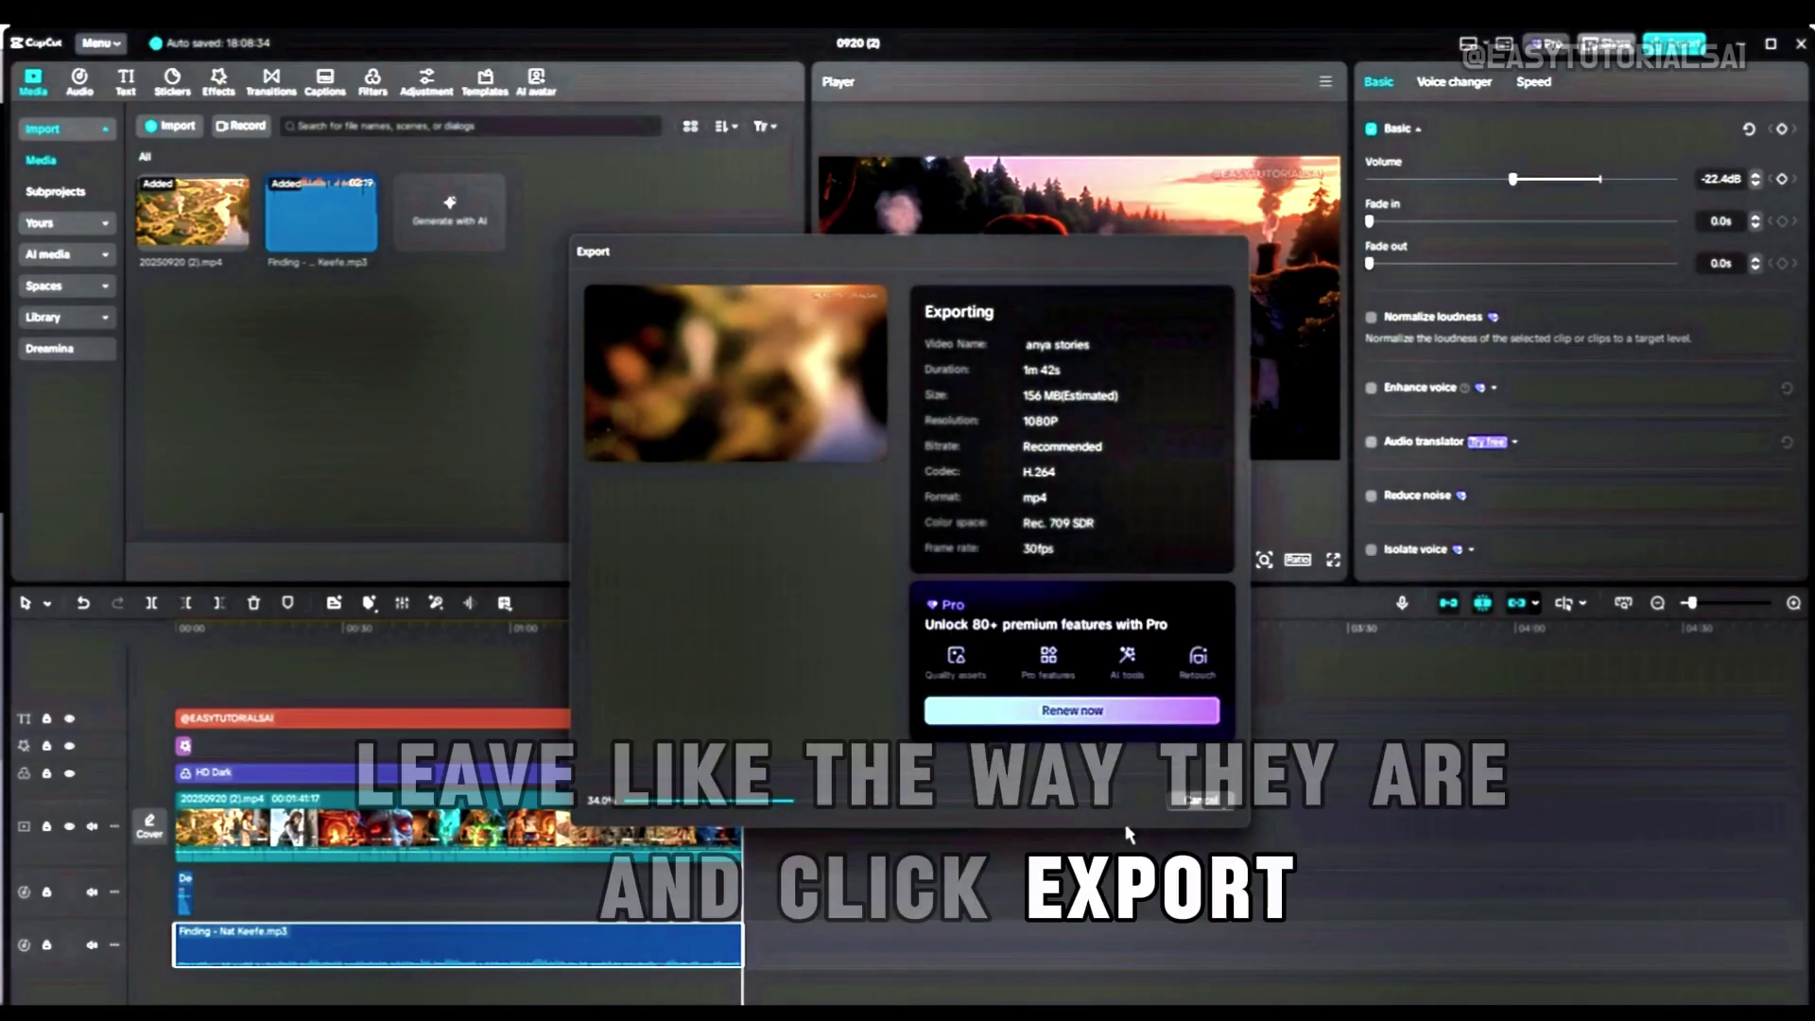